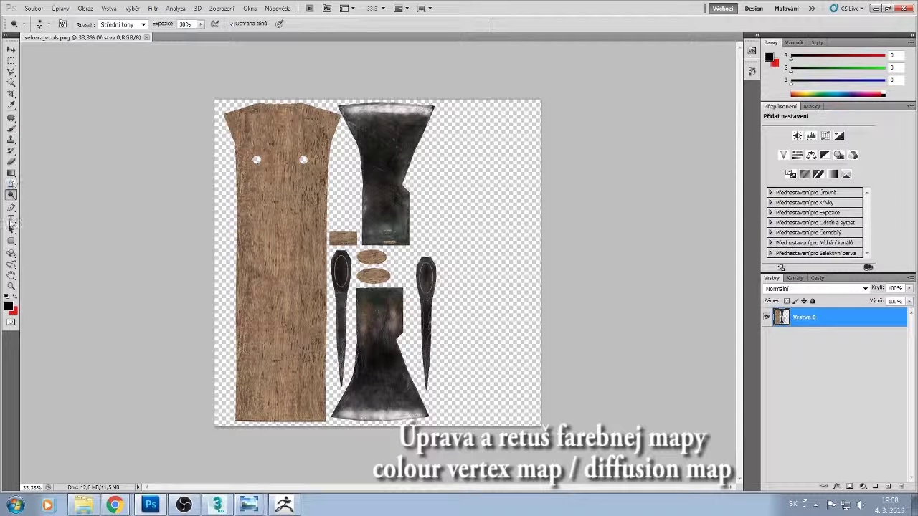
# - Add the text "DESTROYER AX" over the wooden handle piece in black Myriad Pro Bold at 48 pt
pyautogui.click(10, 219)
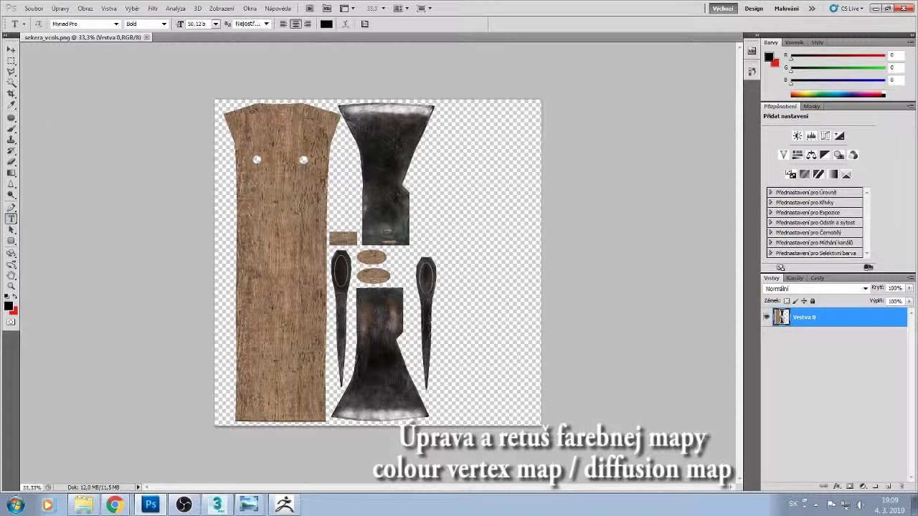
pyautogui.click(303, 234)
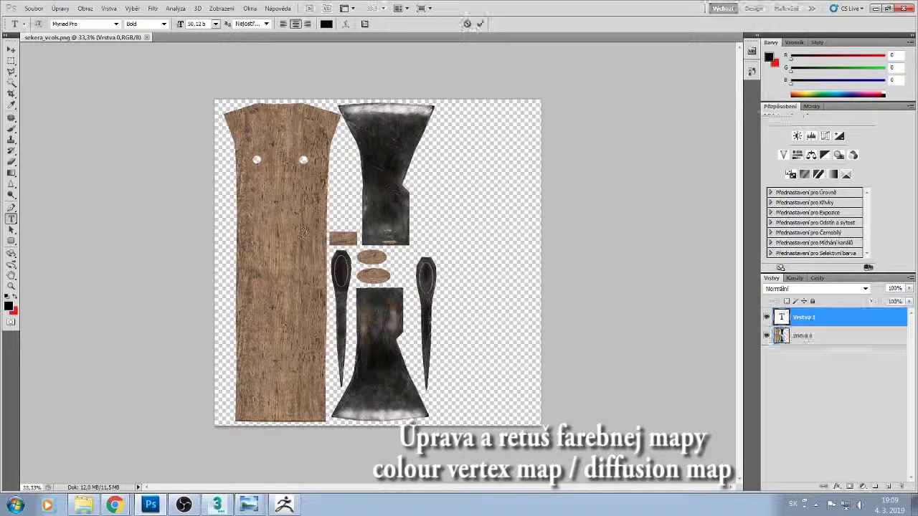
pyautogui.click(216, 24)
pyautogui.click(211, 155)
pyautogui.click(216, 24)
pyautogui.click(210, 177)
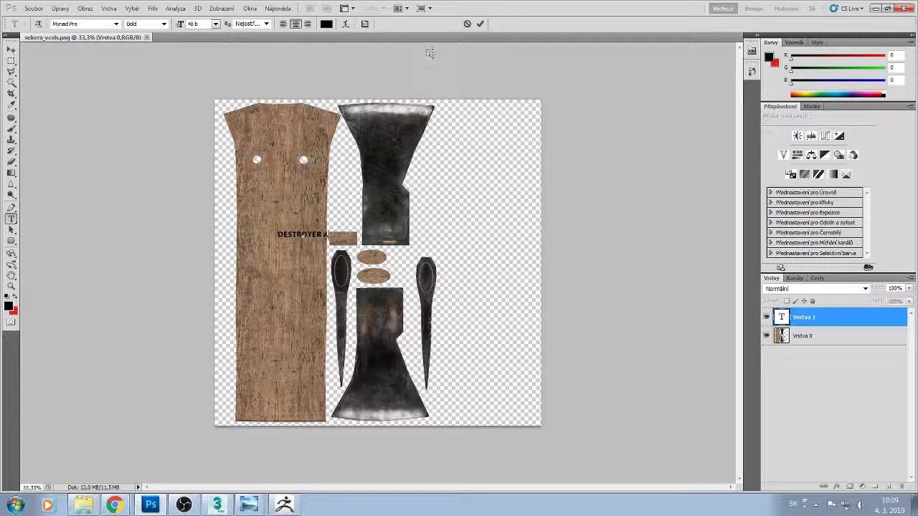
pyautogui.hotkey('ctrl', 'Return')
# - Rotate the DESTROYER AX text about 90° counterclockwise so it runs along the handle's length
pyautogui.press('v')
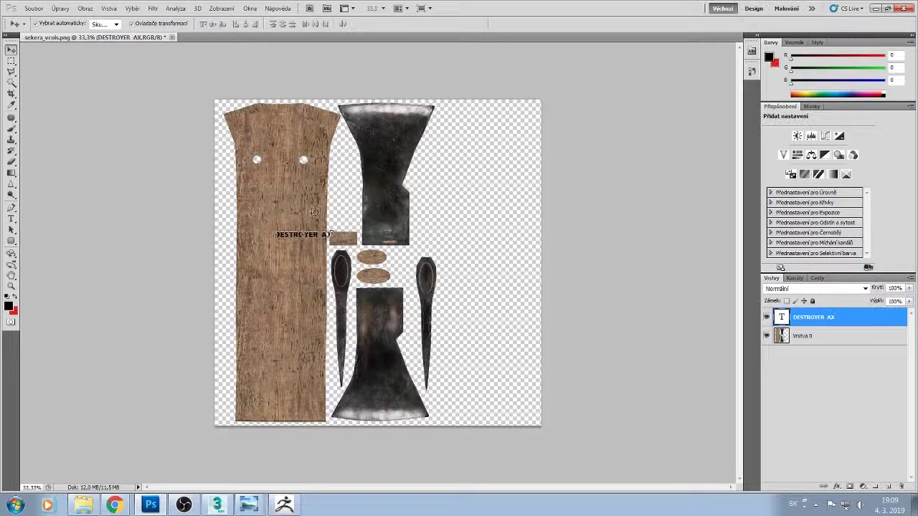
pyautogui.hotkey('ctrl', 't')
pyautogui.moveTo(340, 233); pyautogui.dragTo(306, 161)
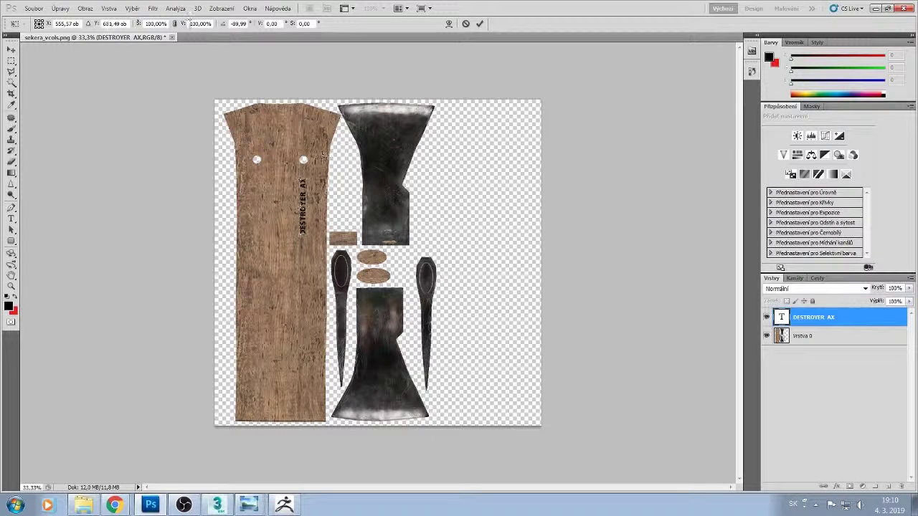
pyautogui.click(479, 24)
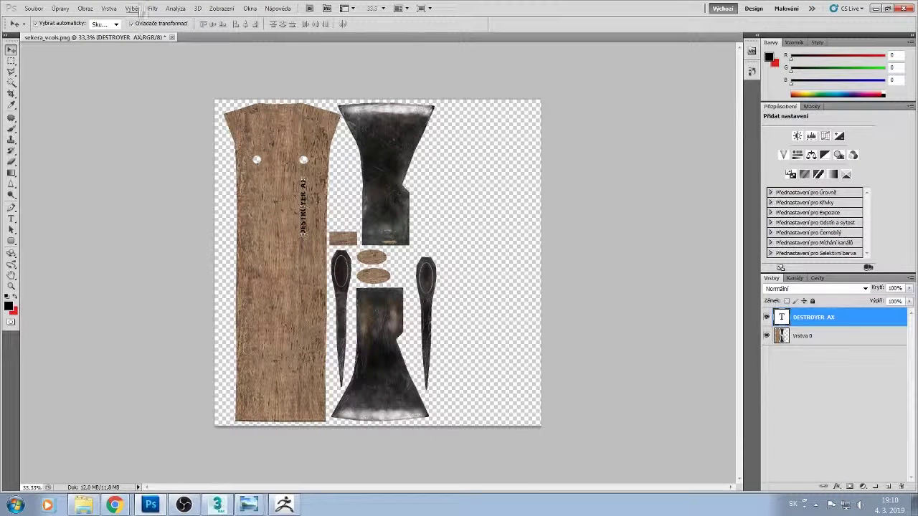
# - Set the DESTROYER AX text's tracking to 75 and its size to 56 pt
pyautogui.press('t')
pyautogui.click(364, 24)
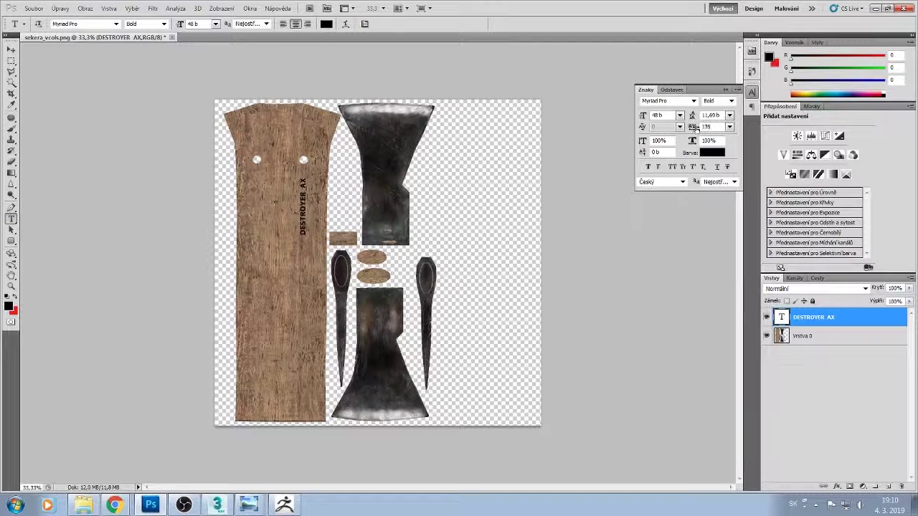
pyautogui.moveTo(696, 129); pyautogui.dragTo(647, 117)
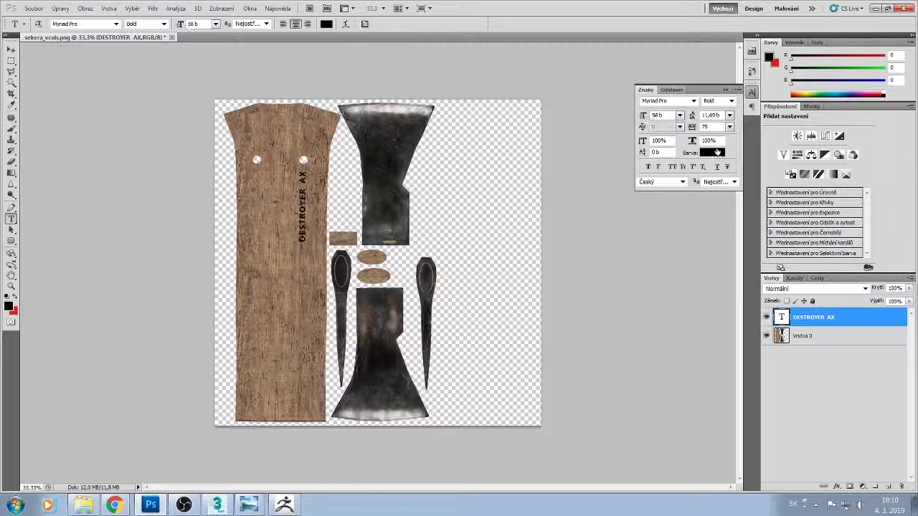
# - Color the DESTROYER AX text bright red, set its size to 70 pt, and place it just below the handle's right hole
pyautogui.click(717, 152)
pyautogui.moveTo(442, 147)
pyautogui.mouseDown()
pyautogui.moveTo(438, 186)
pyautogui.moveTo(343, 146)
pyautogui.mouseUp()
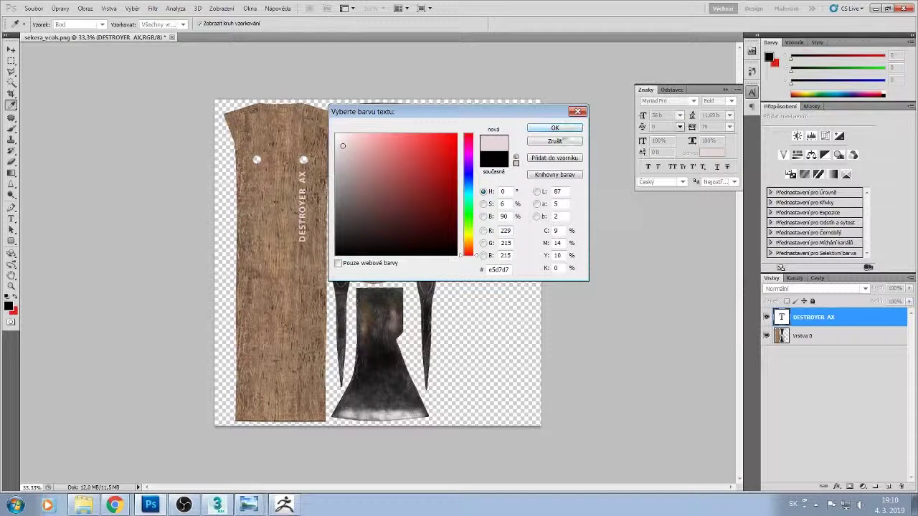
pyautogui.click(444, 150)
pyautogui.click(534, 130)
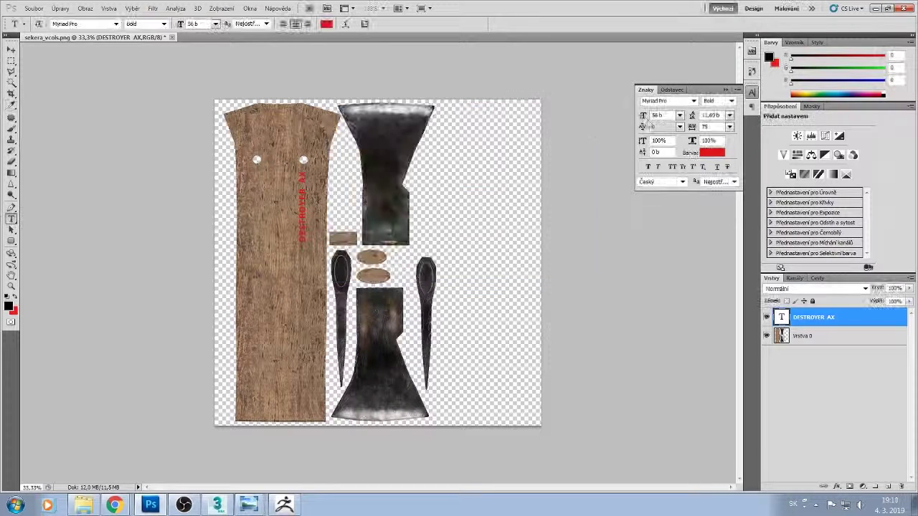
pyautogui.press('Return')
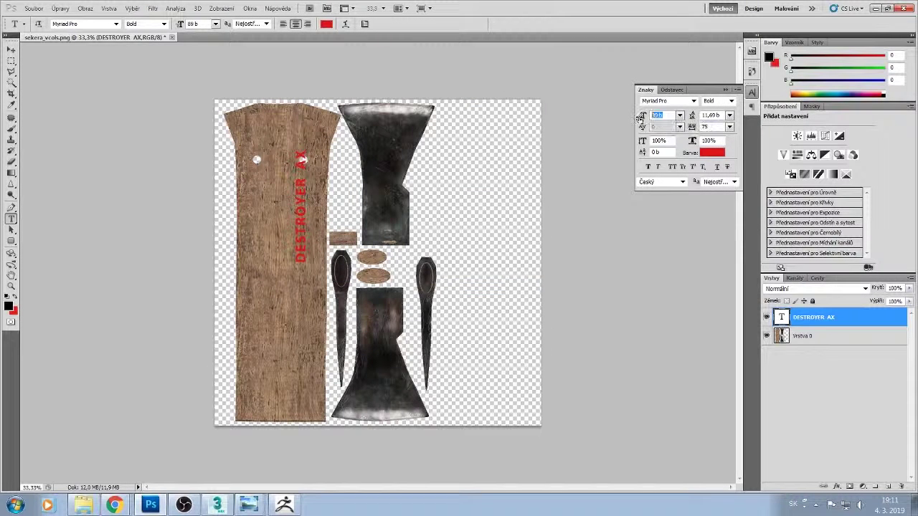
pyautogui.click(12, 49)
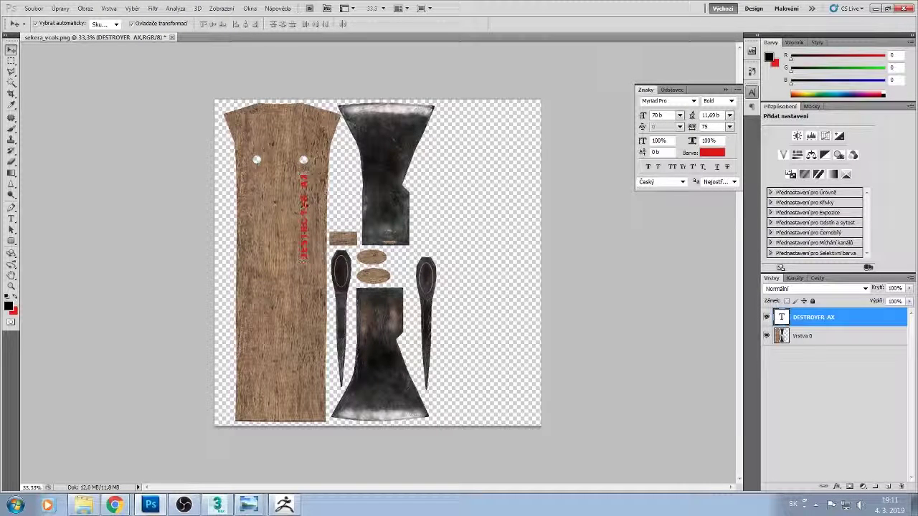
# - Add a white outside Stroke layer effect to the DESTROYER AX text
pyautogui.doubleClick(855, 322)
pyautogui.moveTo(480, 87); pyautogui.dragTo(630, 188)
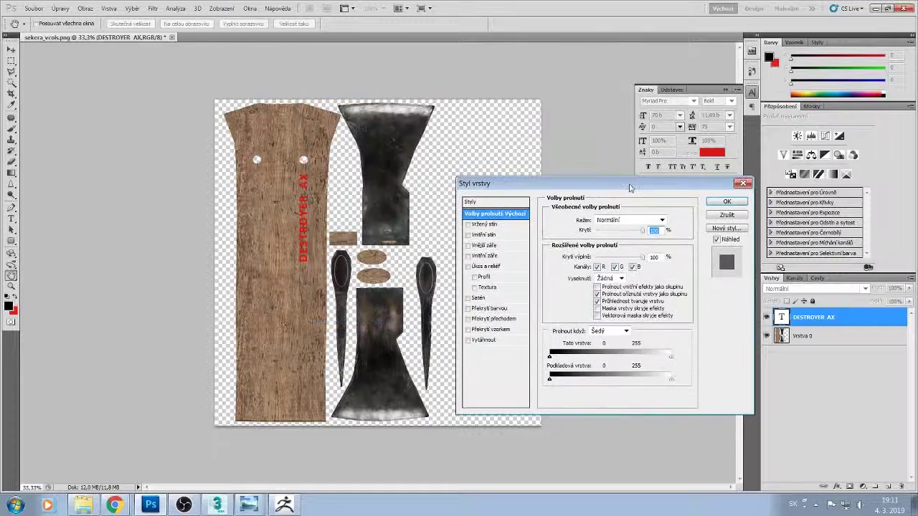
pyautogui.click(486, 341)
pyautogui.click(571, 283)
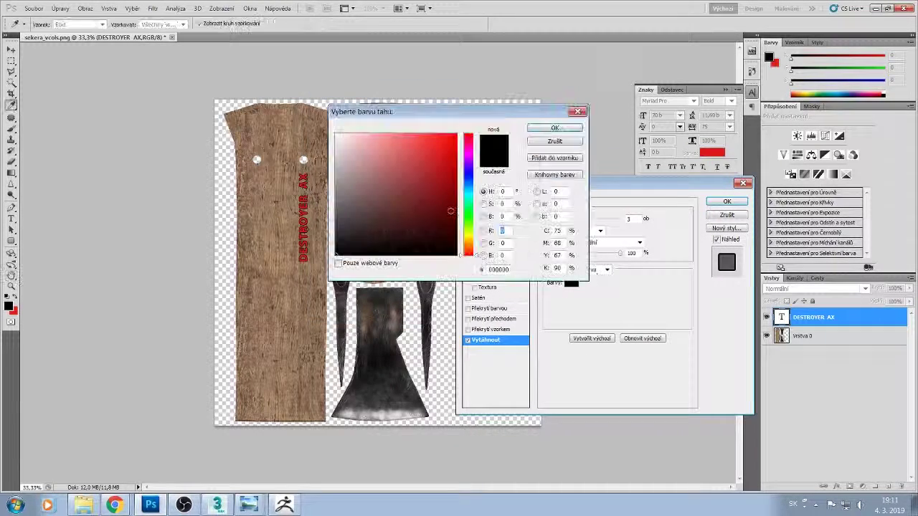
pyautogui.click(336, 134)
pyautogui.click(542, 127)
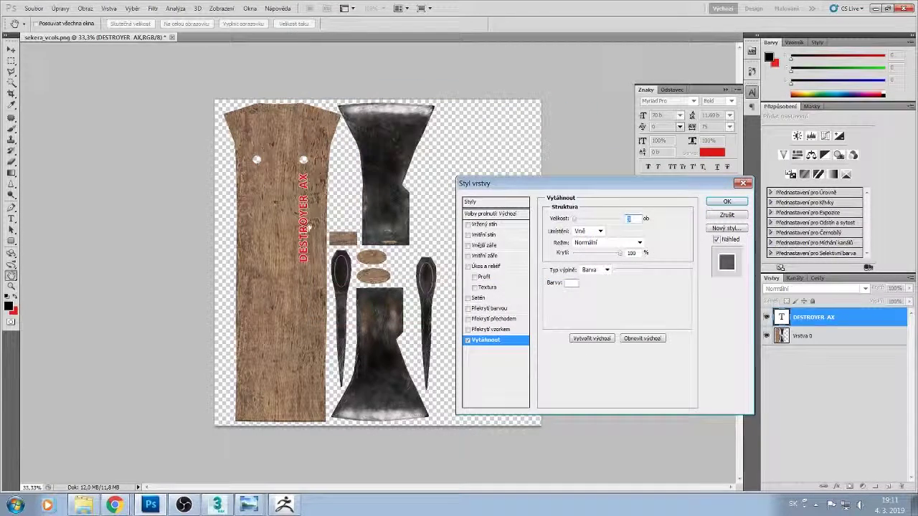
pyautogui.click(719, 204)
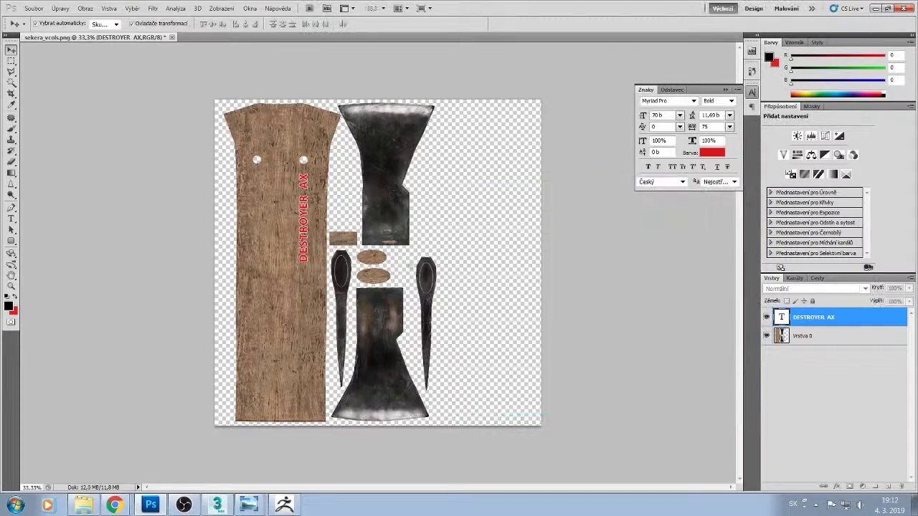
# - Deselect the text layer and save the document as sekera_vcols.psd
pyautogui.scroll(8, 353, 245)
pyautogui.click(479, 177)
pyautogui.scroll(-5, 466, 195)
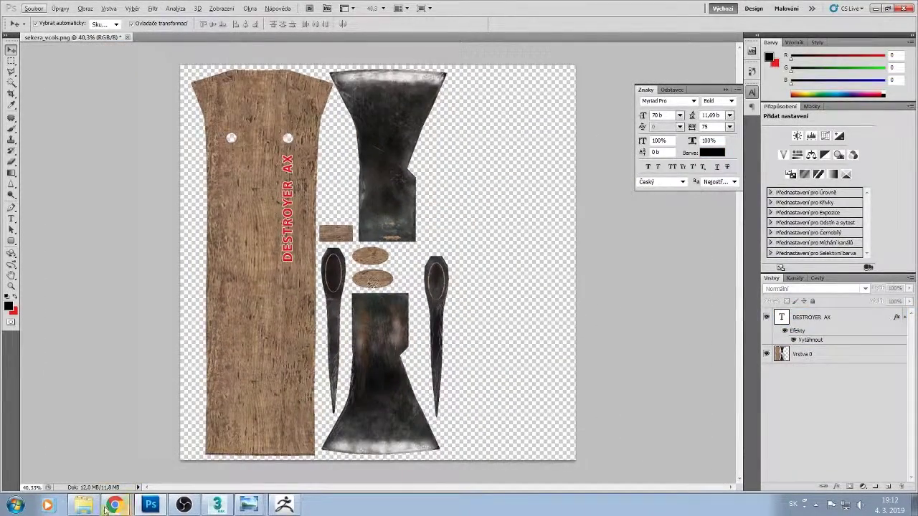
pyautogui.click(43, 7)
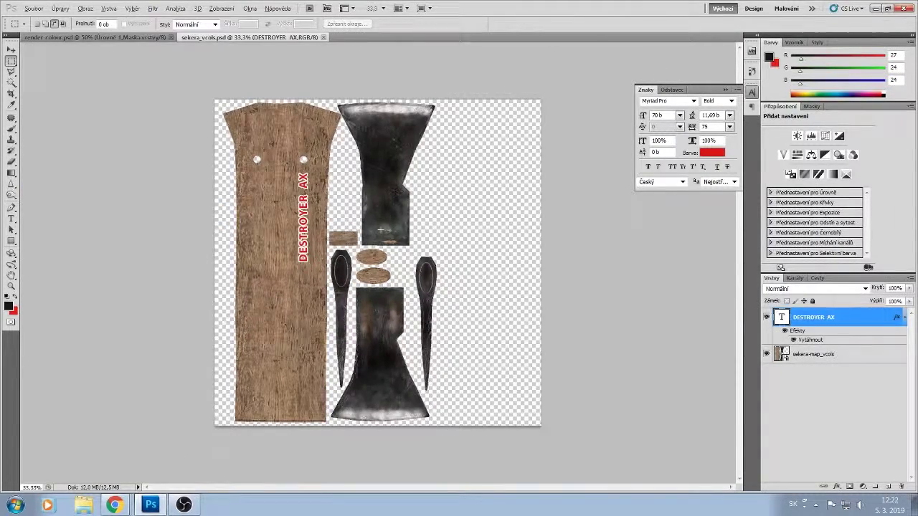
# - Rasterize the sekera-map_vcols layer to retouch the lower part of the upper axe head with the Patch tool
pyautogui.scroll(8, 381, 229)
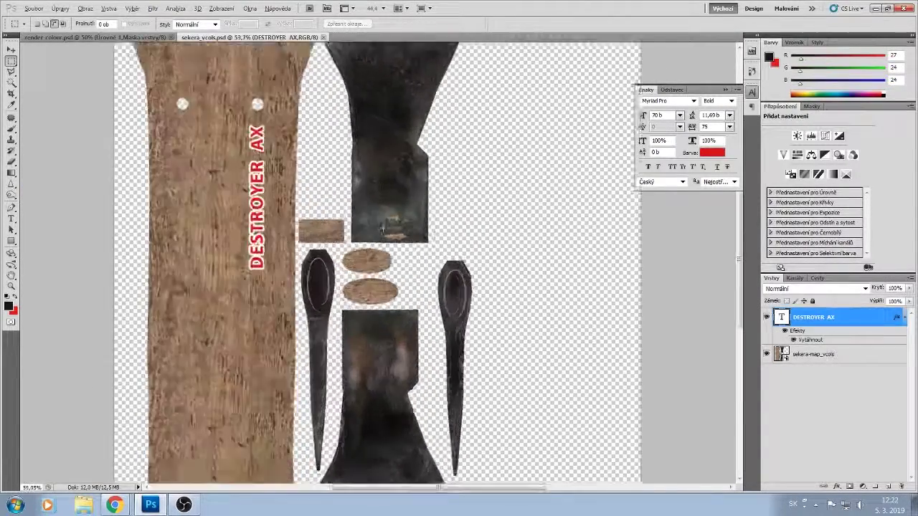
pyautogui.scroll(1, 380, 230)
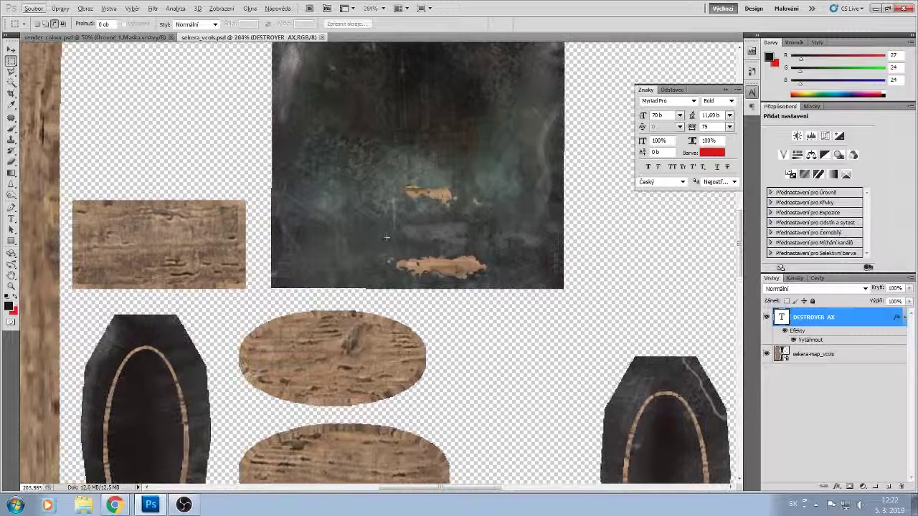
pyautogui.press('j')
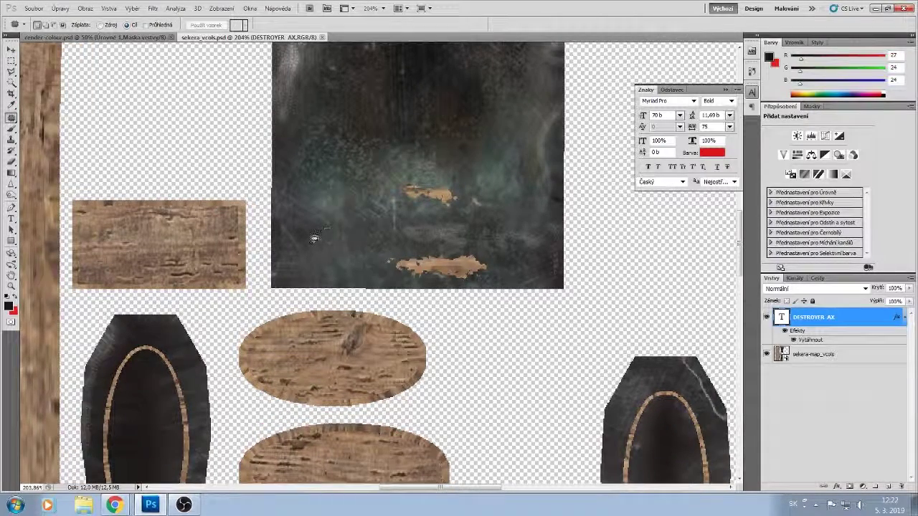
pyautogui.rightClick(807, 357)
pyautogui.click(807, 191)
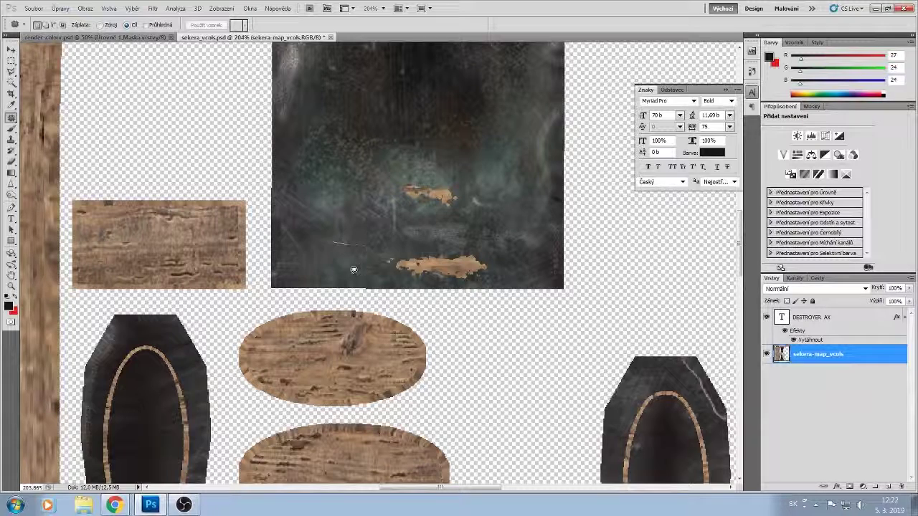
# - Patch out both tan wood-colored spots near the lower edge of the upper axe head with clean dark metal texture
pyautogui.moveTo(353, 271)
pyautogui.mouseDown()
pyautogui.moveTo(324, 237)
pyautogui.moveTo(352, 257)
pyautogui.moveTo(448, 268)
pyautogui.mouseUp()
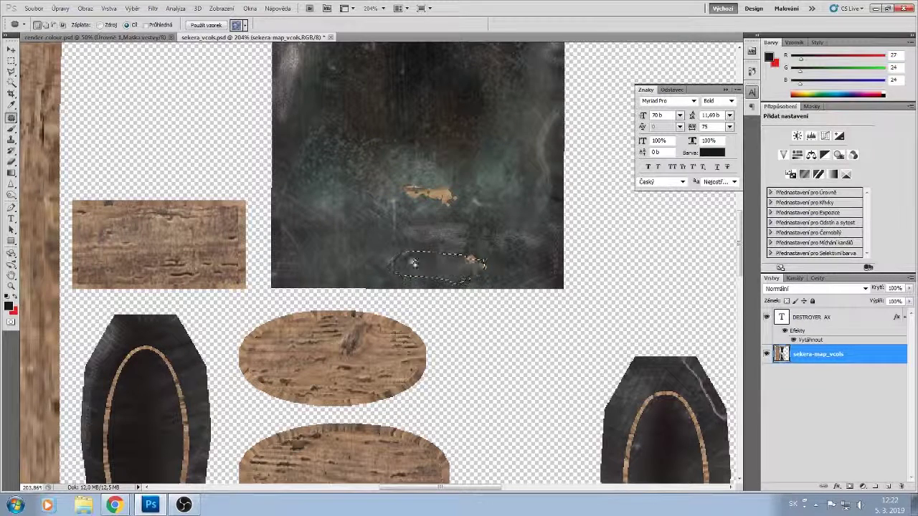
pyautogui.hotkey('ctrl', 'alt', 'z')
pyautogui.hotkey('ctrl', 'alt', 'z')
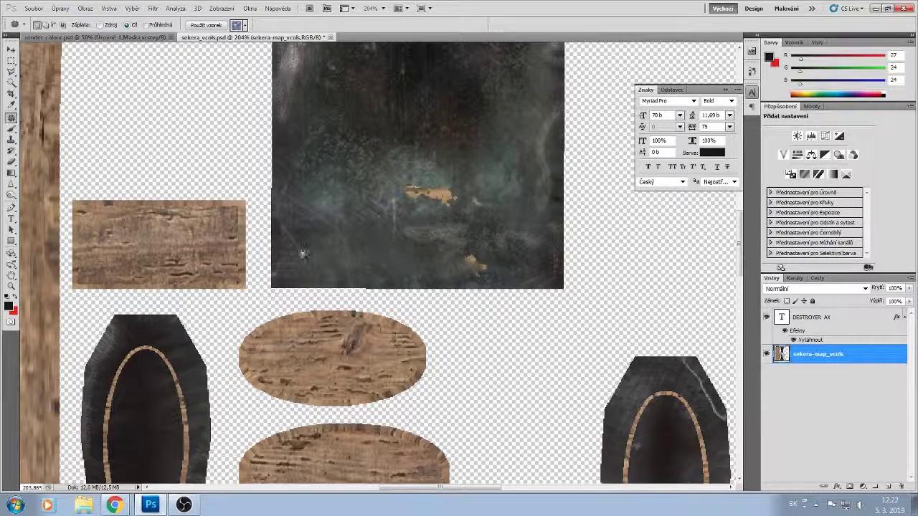
pyautogui.moveTo(303, 254)
pyautogui.mouseDown()
pyautogui.moveTo(319, 238)
pyautogui.moveTo(303, 255)
pyautogui.moveTo(424, 202)
pyautogui.moveTo(321, 224)
pyautogui.moveTo(417, 189)
pyautogui.mouseUp()
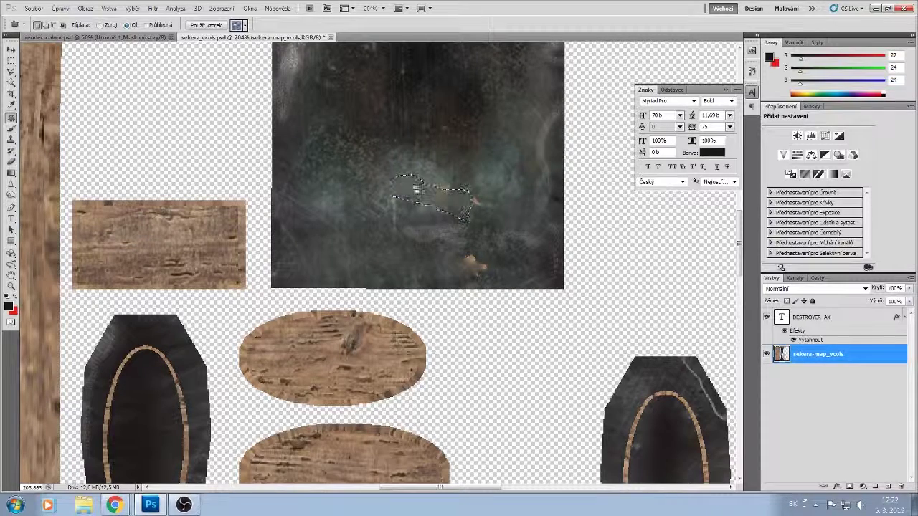
pyautogui.hotkey('ctrl', 'd')
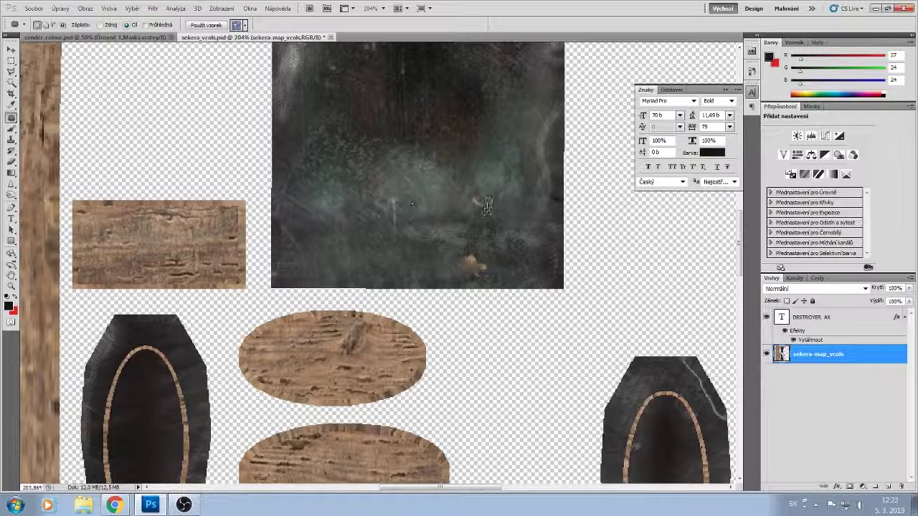
pyautogui.moveTo(395, 200); pyautogui.dragTo(398, 185)
pyautogui.moveTo(408, 192); pyautogui.dragTo(476, 268)
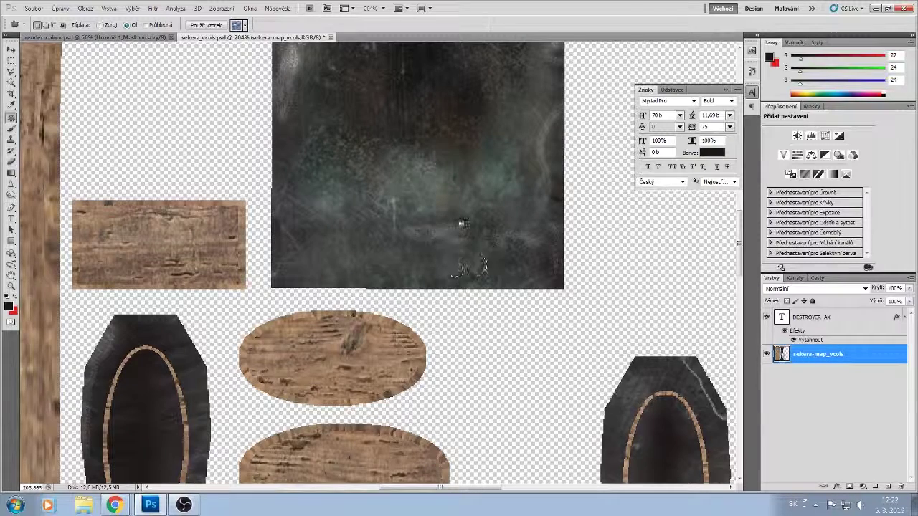
pyautogui.hotkey('ctrl', 'd')
# - Patch away the light worn streaks along the left edge of the upper axe head, then clear the selection
pyautogui.scroll(8, 456, 254)
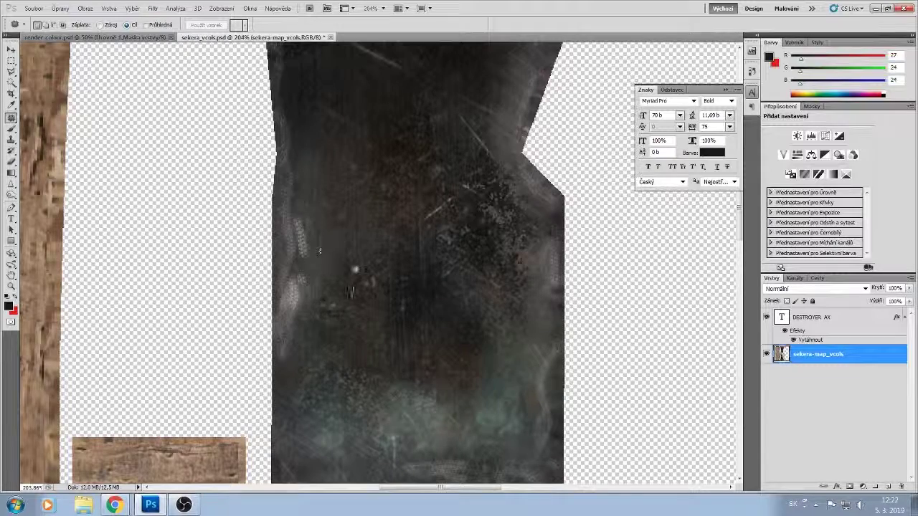
pyautogui.moveTo(328, 148)
pyautogui.mouseDown()
pyautogui.moveTo(356, 293)
pyautogui.moveTo(317, 190)
pyautogui.moveTo(286, 152)
pyautogui.mouseUp()
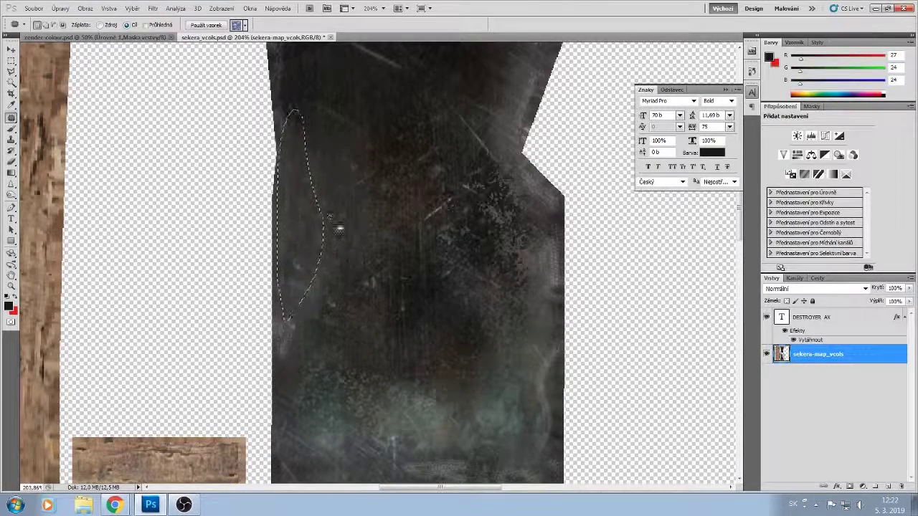
pyautogui.moveTo(323, 299)
pyautogui.mouseDown()
pyautogui.moveTo(373, 329)
pyautogui.moveTo(320, 305)
pyautogui.moveTo(320, 336)
pyautogui.mouseUp()
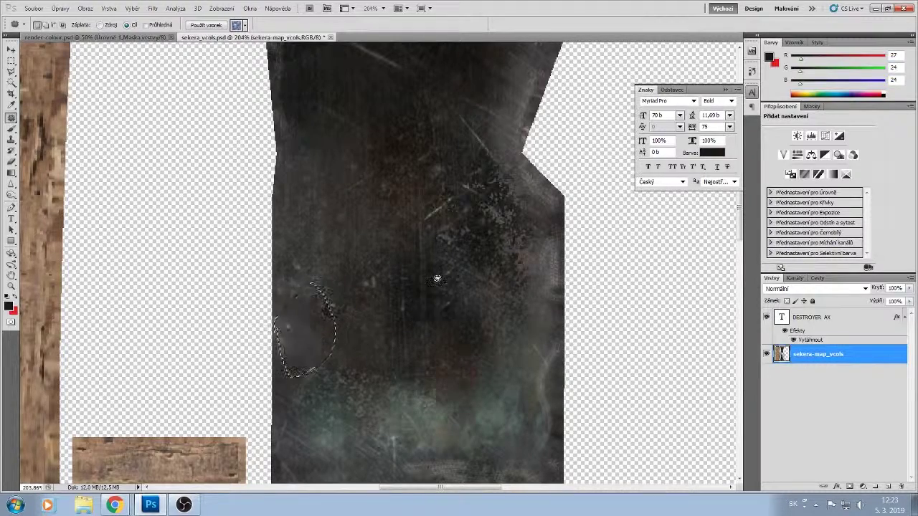
pyautogui.scroll(5, 438, 279)
pyautogui.hotkey('ctrl', 'd')
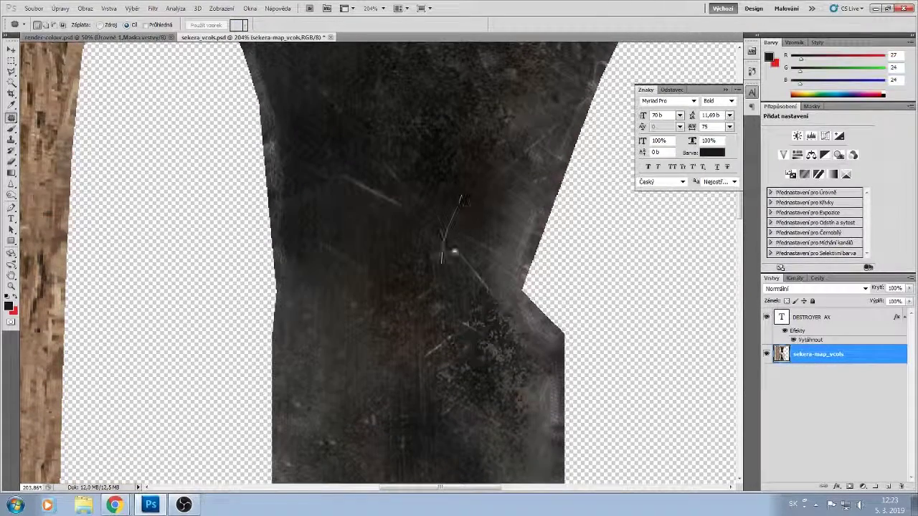
# - Patch the scratches and rusty blotches in the middle of the upper axe head, around the height of the notch
pyautogui.moveTo(455, 251)
pyautogui.mouseDown()
pyautogui.moveTo(478, 186)
pyautogui.moveTo(458, 204)
pyautogui.moveTo(465, 222)
pyautogui.moveTo(518, 225)
pyautogui.mouseUp()
pyautogui.moveTo(494, 138)
pyautogui.mouseDown()
pyautogui.moveTo(463, 170)
pyautogui.moveTo(537, 149)
pyautogui.moveTo(463, 165)
pyautogui.moveTo(251, 147)
pyautogui.moveTo(521, 400)
pyautogui.moveTo(440, 282)
pyautogui.moveTo(399, 249)
pyautogui.mouseUp()
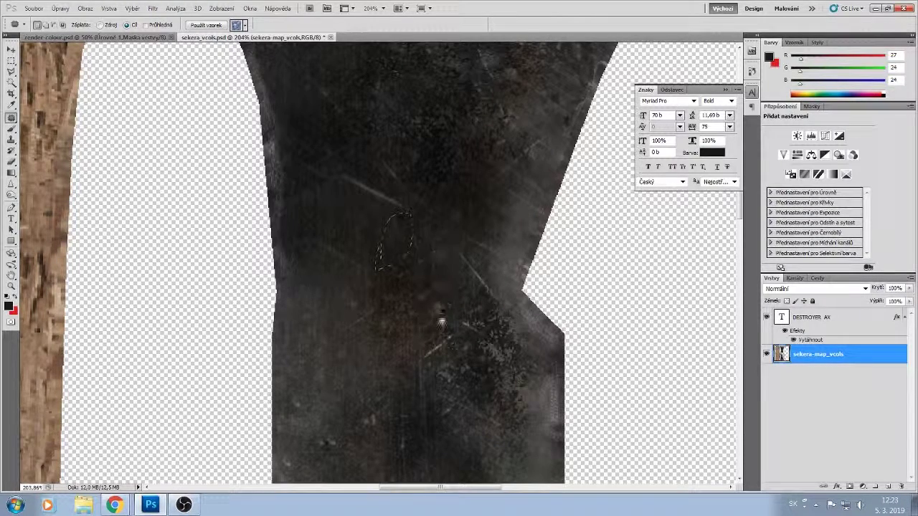
pyautogui.moveTo(426, 364)
pyautogui.mouseDown()
pyautogui.moveTo(447, 280)
pyautogui.moveTo(417, 363)
pyautogui.mouseUp()
pyautogui.scroll(-5, 465, 312)
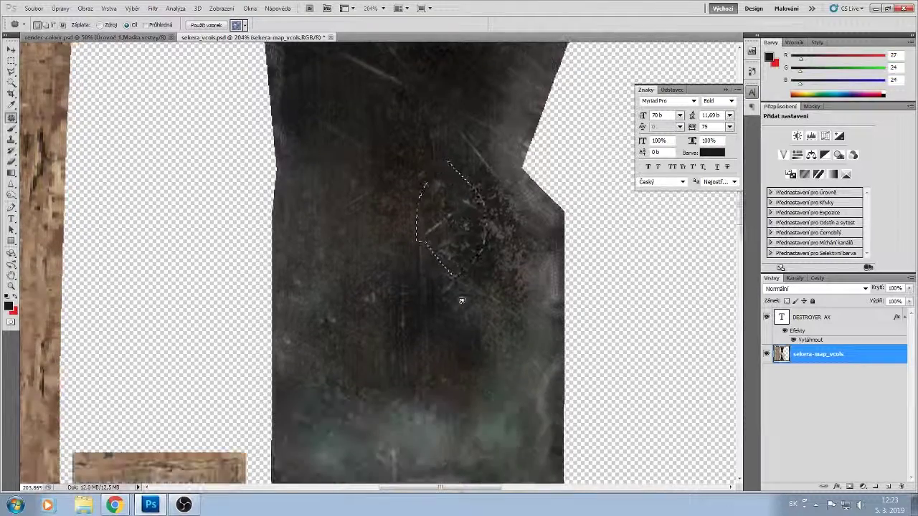
# - Patch the speckled and light worn areas below the notch and along the right edge of the upper axe head
pyautogui.moveTo(459, 293)
pyautogui.mouseDown()
pyautogui.moveTo(438, 414)
pyautogui.moveTo(477, 352)
pyautogui.moveTo(450, 250)
pyautogui.moveTo(443, 372)
pyautogui.moveTo(545, 381)
pyautogui.mouseUp()
pyautogui.moveTo(407, 288)
pyautogui.mouseDown()
pyautogui.moveTo(398, 291)
pyautogui.moveTo(407, 298)
pyautogui.mouseUp()
pyautogui.moveTo(425, 303); pyautogui.dragTo(516, 287)
pyautogui.scroll(-1, 342, 285)
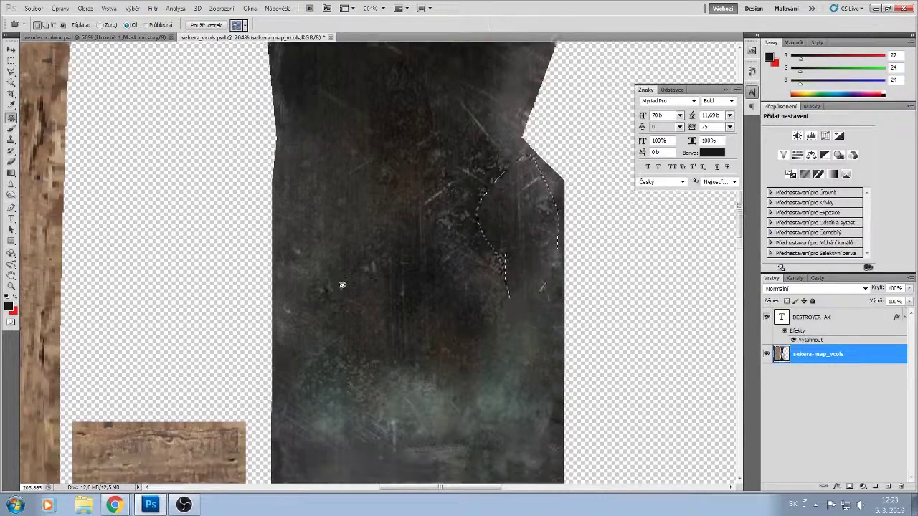
# - Patch the remaining light streaks in the greenish lower area of the upper axe head, including its lower right corner
pyautogui.scroll(-3, 342, 287)
pyautogui.moveTo(391, 396)
pyautogui.mouseDown()
pyautogui.moveTo(349, 372)
pyautogui.moveTo(347, 394)
pyautogui.moveTo(431, 374)
pyautogui.mouseUp()
pyautogui.hotkey('ctrl', 'd')
pyautogui.moveTo(323, 363)
pyautogui.mouseDown()
pyautogui.moveTo(500, 376)
pyautogui.moveTo(493, 375)
pyautogui.mouseUp()
pyautogui.scroll(-8, 466, 373)
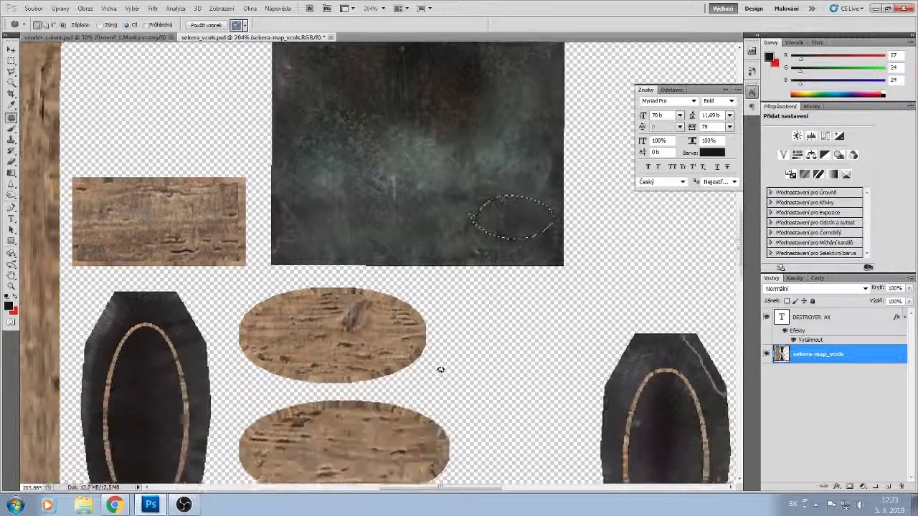
# - Patch the light spot and nearby scratches in the middle of the lower axe head, plus the red streaks near its right edge
pyautogui.scroll(-8, 441, 371)
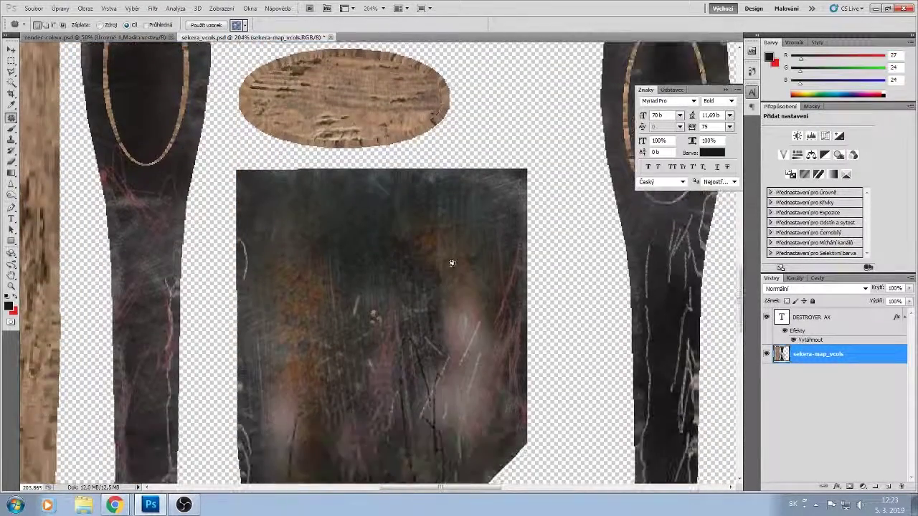
pyautogui.moveTo(370, 276); pyautogui.dragTo(391, 327)
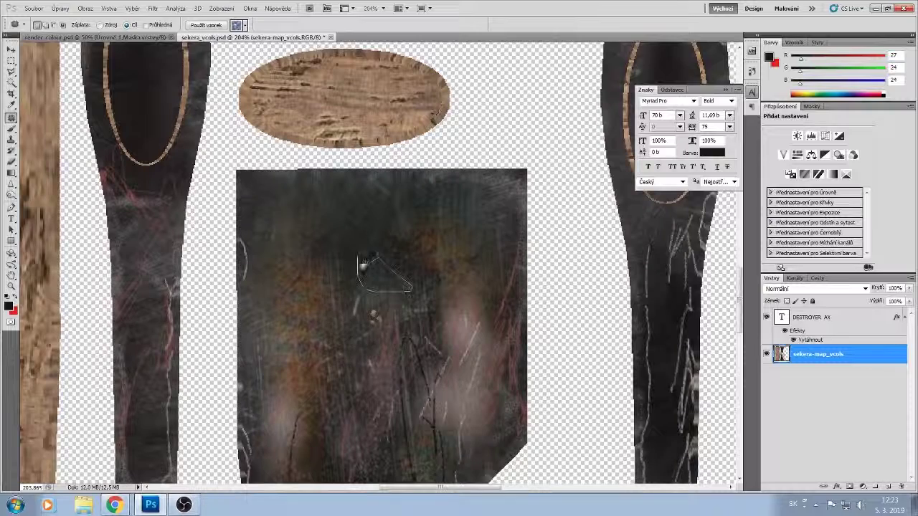
pyautogui.moveTo(364, 266); pyautogui.dragTo(361, 259)
pyautogui.moveTo(383, 275); pyautogui.dragTo(371, 314)
pyautogui.moveTo(394, 250); pyautogui.dragTo(393, 253)
pyautogui.moveTo(397, 278)
pyautogui.mouseDown()
pyautogui.moveTo(400, 307)
pyautogui.moveTo(493, 288)
pyautogui.mouseUp()
pyautogui.moveTo(358, 337); pyautogui.dragTo(381, 339)
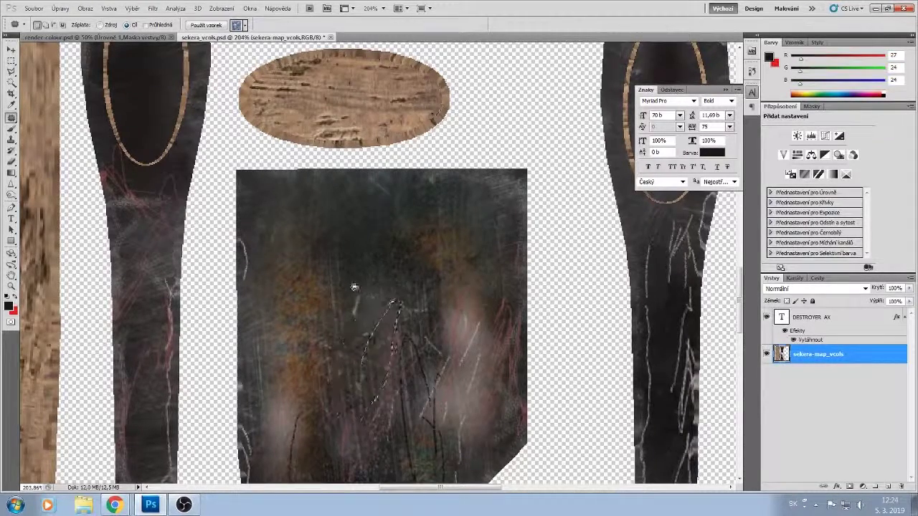
# - Patch the light scratches over the pinkish area right of centre and the short streak in the middle of the lower axe head
pyautogui.moveTo(347, 258)
pyautogui.mouseDown()
pyautogui.moveTo(345, 303)
pyautogui.moveTo(345, 261)
pyautogui.mouseUp()
pyautogui.moveTo(354, 271)
pyautogui.mouseDown()
pyautogui.moveTo(407, 289)
pyautogui.moveTo(456, 363)
pyautogui.mouseUp()
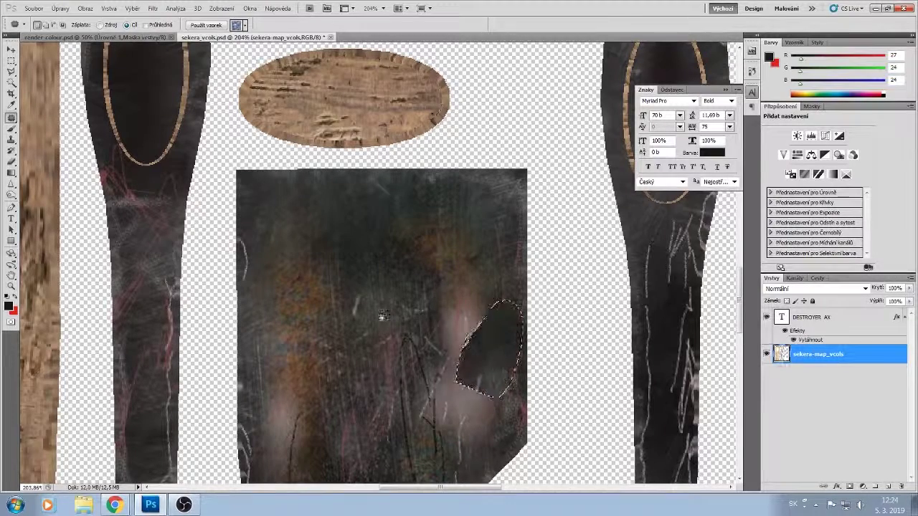
pyautogui.moveTo(359, 246); pyautogui.dragTo(443, 330)
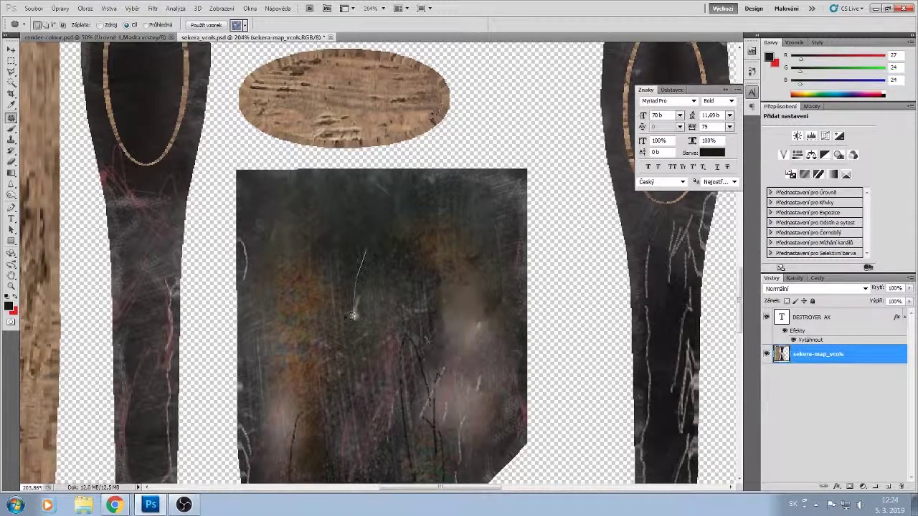
pyautogui.moveTo(359, 270); pyautogui.dragTo(362, 253)
pyautogui.moveTo(337, 241)
pyautogui.mouseDown()
pyautogui.moveTo(334, 293)
pyautogui.moveTo(338, 249)
pyautogui.mouseUp()
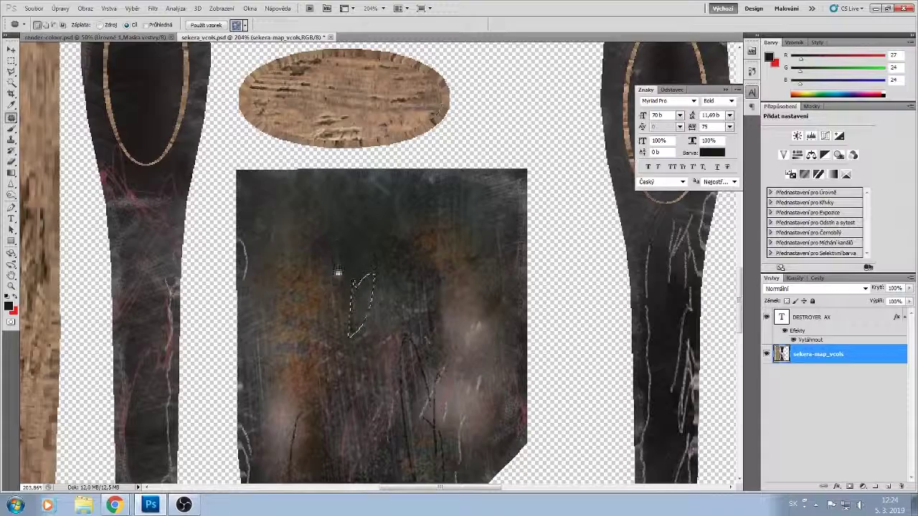
# - Patch the light worn streaks along the left side of the lower axe head where it flares out, then clear the selection
pyautogui.scroll(-10, 395, 272)
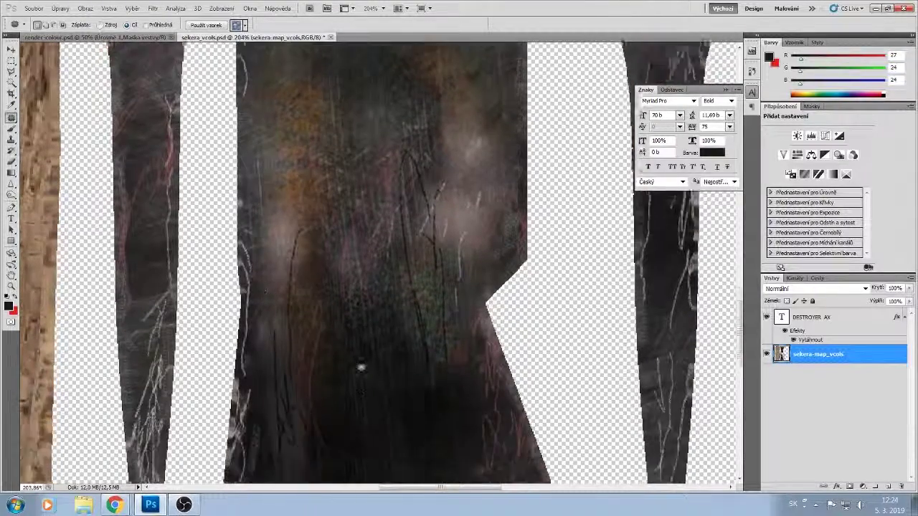
pyautogui.moveTo(342, 288)
pyautogui.mouseDown()
pyautogui.moveTo(316, 384)
pyautogui.moveTo(322, 464)
pyautogui.mouseUp()
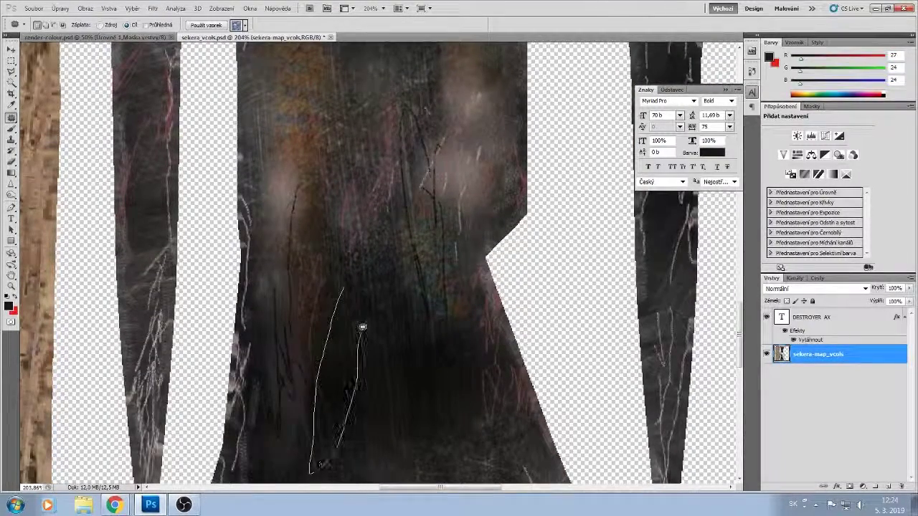
pyautogui.moveTo(362, 327)
pyautogui.mouseDown()
pyautogui.moveTo(372, 267)
pyautogui.moveTo(353, 259)
pyautogui.moveTo(347, 281)
pyautogui.moveTo(266, 322)
pyautogui.moveTo(351, 353)
pyautogui.moveTo(304, 309)
pyautogui.moveTo(279, 338)
pyautogui.moveTo(345, 299)
pyautogui.moveTo(292, 298)
pyautogui.mouseUp()
pyautogui.scroll(-10, 350, 355)
pyautogui.moveTo(314, 335)
pyautogui.mouseDown()
pyautogui.moveTo(261, 298)
pyautogui.moveTo(229, 294)
pyautogui.mouseUp()
pyautogui.moveTo(362, 289)
pyautogui.mouseDown()
pyautogui.moveTo(372, 338)
pyautogui.moveTo(340, 295)
pyautogui.moveTo(179, 370)
pyautogui.mouseUp()
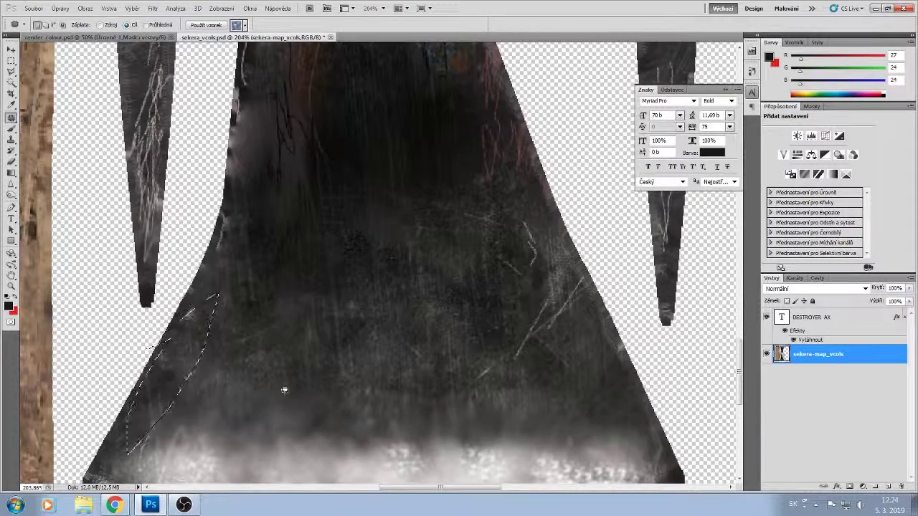
pyautogui.hotkey('ctrl', 'd')
# - Patch the light scratches on the right half of the flared blade, above the bright cutting edge
pyautogui.scroll(-1, 406, 249)
pyautogui.moveTo(413, 246); pyautogui.dragTo(401, 259)
pyautogui.moveTo(414, 259); pyautogui.dragTo(531, 259)
pyautogui.moveTo(383, 234); pyautogui.dragTo(374, 252)
pyautogui.moveTo(375, 255); pyautogui.dragTo(484, 241)
# - Patch the reddish, scratched area along the right side of the lower axe head just below the notch
pyautogui.moveTo(344, 198)
pyautogui.mouseDown()
pyautogui.moveTo(373, 273)
pyautogui.moveTo(356, 228)
pyautogui.mouseUp()
pyautogui.scroll(3, 352, 277)
pyautogui.moveTo(369, 339)
pyautogui.mouseDown()
pyautogui.moveTo(456, 245)
pyautogui.moveTo(472, 249)
pyautogui.mouseUp()
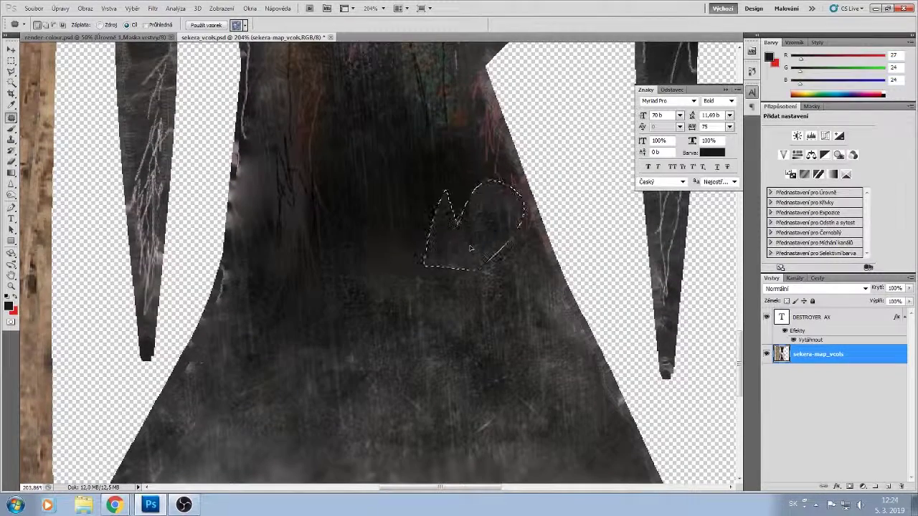
pyautogui.moveTo(399, 282); pyautogui.dragTo(391, 351)
pyautogui.moveTo(406, 320); pyautogui.dragTo(458, 129)
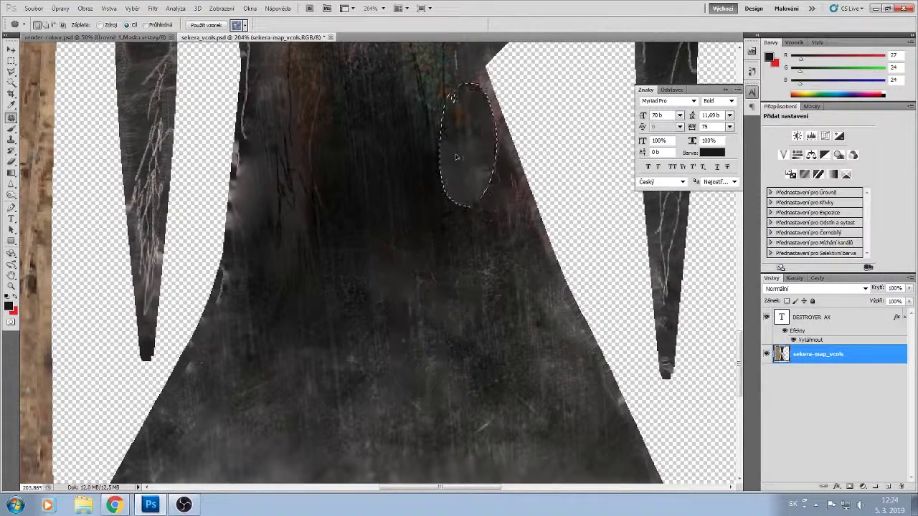
# - Patch the dark scratches on the left below notch height and the reddish streaks in the middle of the lower axe head
pyautogui.moveTo(317, 304)
pyautogui.mouseDown()
pyautogui.moveTo(319, 125)
pyautogui.moveTo(304, 142)
pyautogui.mouseUp()
pyautogui.moveTo(321, 365)
pyautogui.mouseDown()
pyautogui.moveTo(313, 402)
pyautogui.moveTo(266, 261)
pyautogui.mouseUp()
pyautogui.scroll(10, 409, 431)
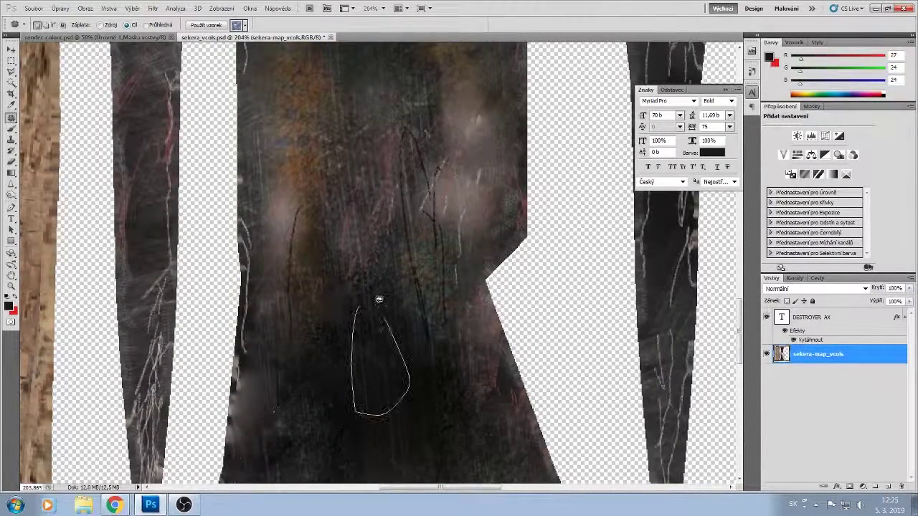
pyautogui.moveTo(379, 299); pyautogui.dragTo(375, 166)
pyautogui.hotkey('ctrl', 'd')
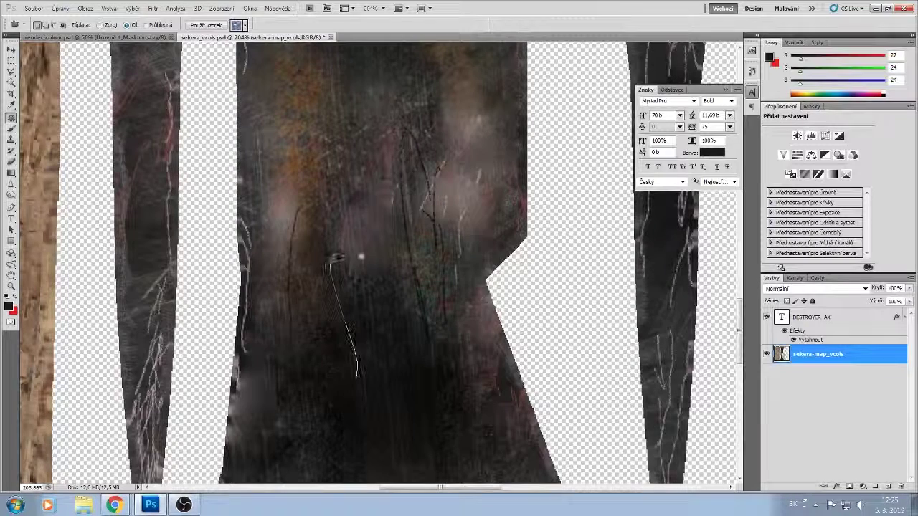
pyautogui.moveTo(337, 258)
pyautogui.mouseDown()
pyautogui.moveTo(388, 390)
pyautogui.moveTo(352, 350)
pyautogui.moveTo(350, 281)
pyautogui.mouseUp()
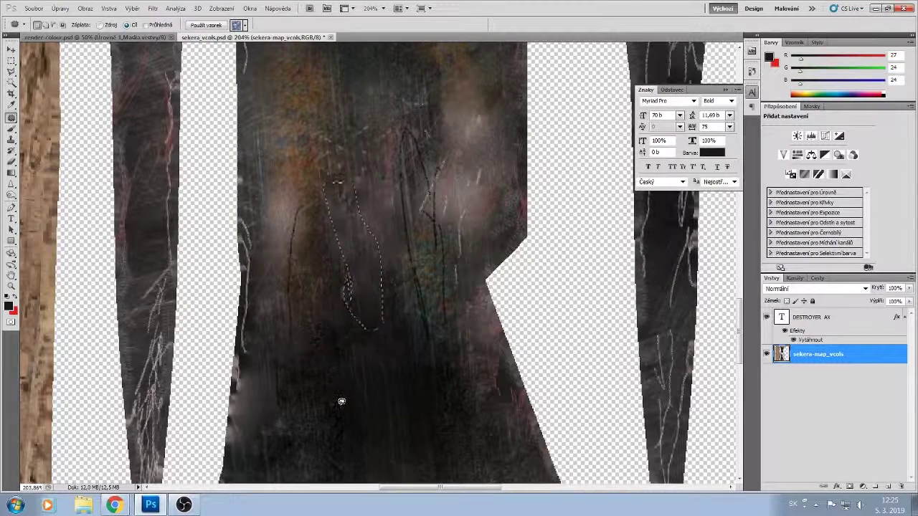
# - Try to patch the long dark scratches left of the notch with a sample from the dark area below them
pyautogui.moveTo(341, 403)
pyautogui.mouseDown()
pyautogui.moveTo(395, 293)
pyautogui.moveTo(338, 399)
pyautogui.mouseUp()
pyautogui.moveTo(354, 373)
pyautogui.mouseDown()
pyautogui.moveTo(375, 315)
pyautogui.moveTo(396, 181)
pyautogui.mouseUp()
pyautogui.moveTo(311, 402); pyautogui.dragTo(315, 435)
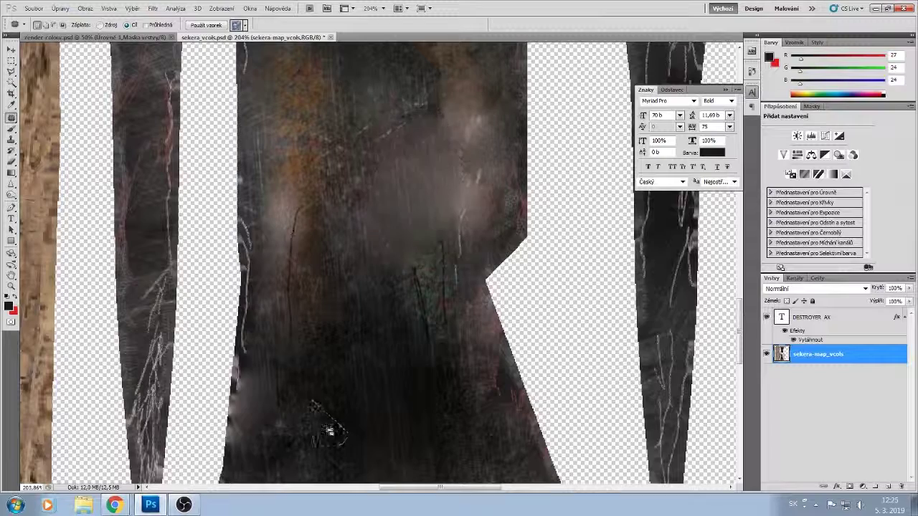
pyautogui.hotkey('ctrl', 'd')
# - Step back through the history to undo the latest patches on the lower axe head
pyautogui.click(59, 9)
pyautogui.click(66, 43)
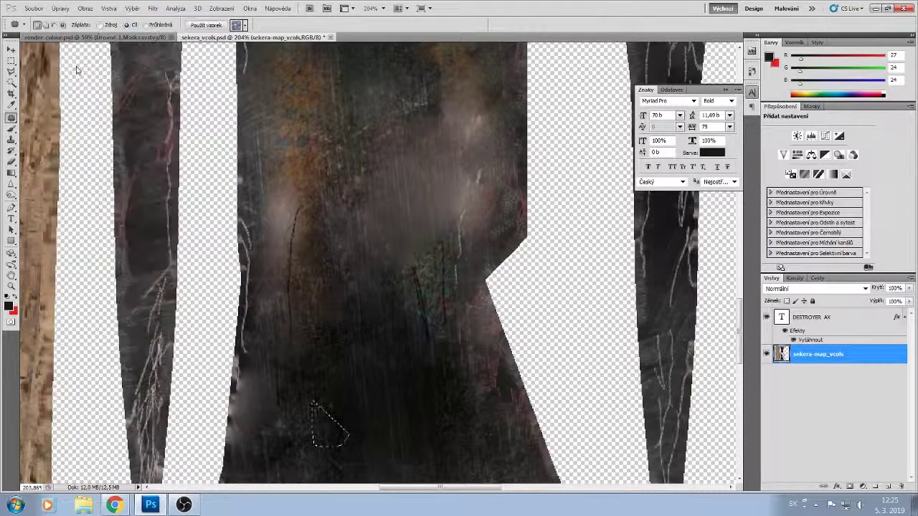
pyautogui.click(475, 307)
pyautogui.click(60, 8)
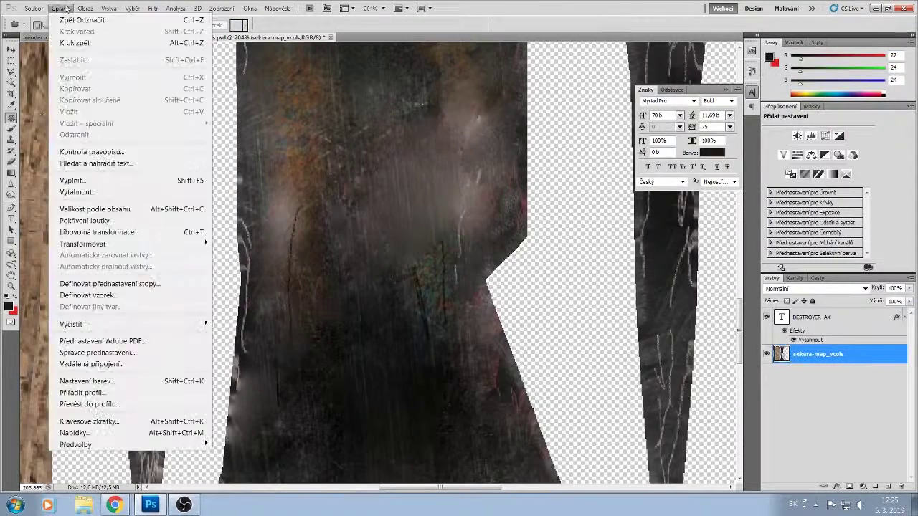
pyautogui.click(66, 43)
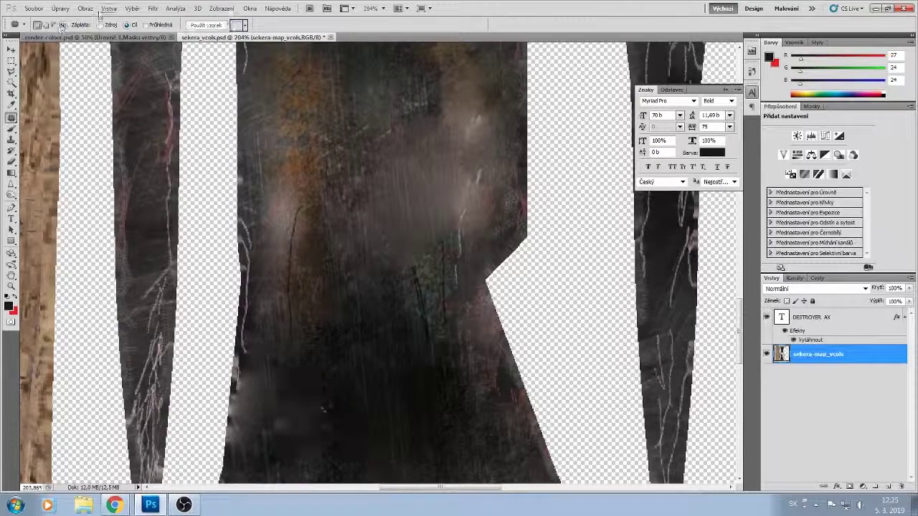
pyautogui.click(60, 9)
pyautogui.click(66, 19)
pyautogui.click(60, 8)
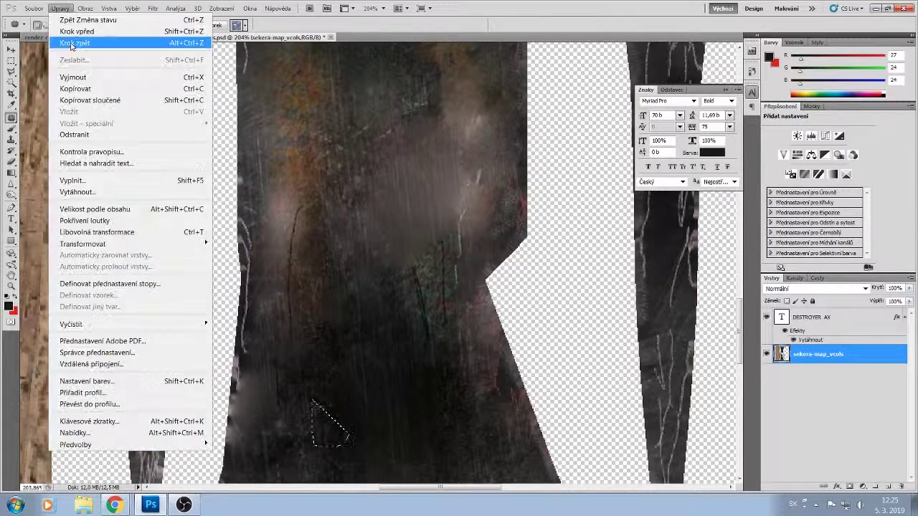
pyautogui.click(66, 42)
pyautogui.click(60, 8)
pyautogui.click(66, 43)
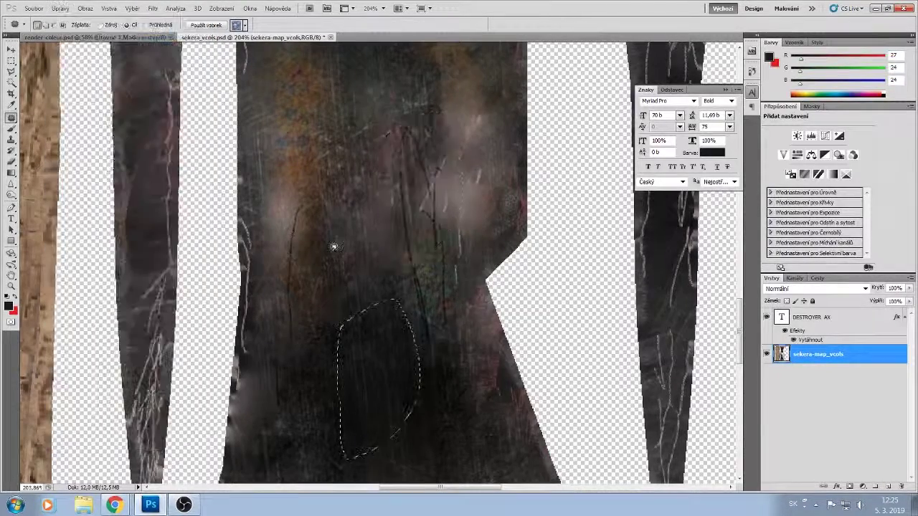
# - Cover the dark scratches and pinkish areas in the middle of the lower axe head with patches sampled from the upper axe head
pyautogui.scroll(1, 363, 381)
pyautogui.scroll(-5, 362, 381)
pyautogui.scroll(-6, 364, 385)
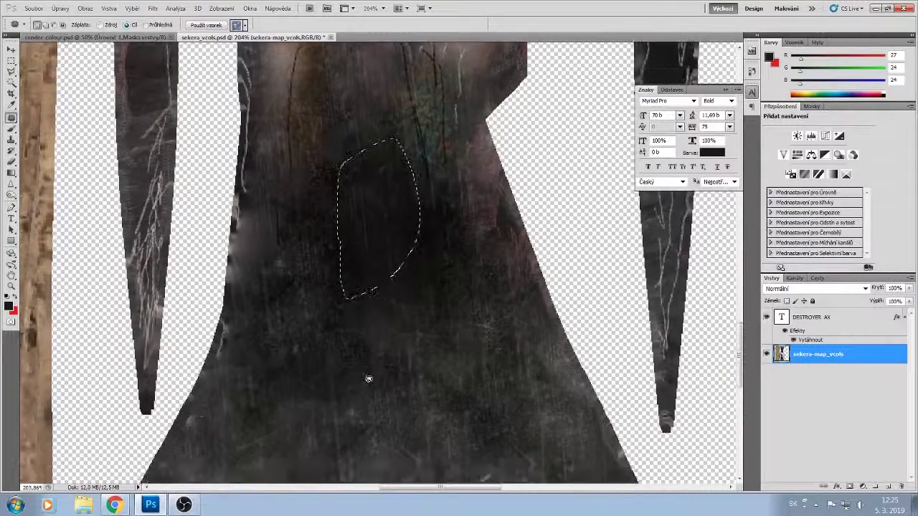
pyautogui.scroll(-2, 369, 378)
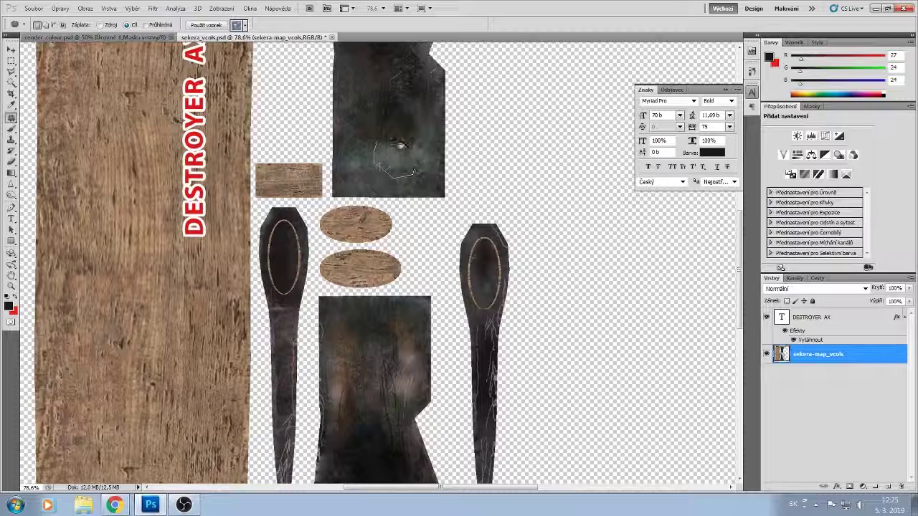
pyautogui.moveTo(399, 146); pyautogui.dragTo(379, 413)
pyautogui.moveTo(373, 155); pyautogui.dragTo(384, 371)
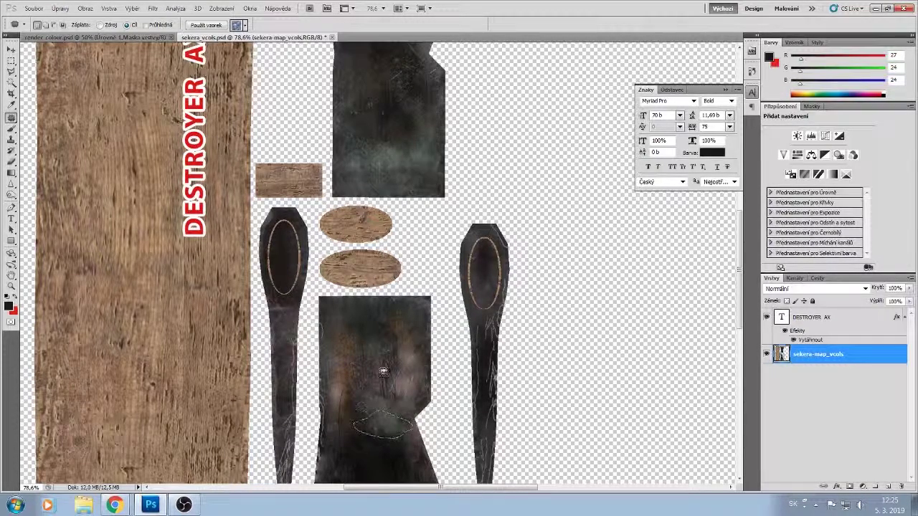
pyautogui.moveTo(416, 152)
pyautogui.mouseDown()
pyautogui.moveTo(373, 136)
pyautogui.moveTo(413, 192)
pyautogui.moveTo(373, 381)
pyautogui.mouseUp()
# - Cover the rusty and scratched areas in the centre and along the left edge of the lower axe head with upper-head samples
pyautogui.moveTo(380, 56); pyautogui.dragTo(355, 98)
pyautogui.moveTo(367, 96); pyautogui.dragTo(372, 386)
pyautogui.moveTo(364, 172); pyautogui.dragTo(365, 173)
pyautogui.moveTo(397, 127); pyautogui.dragTo(373, 94)
pyautogui.moveTo(377, 131); pyautogui.dragTo(348, 406)
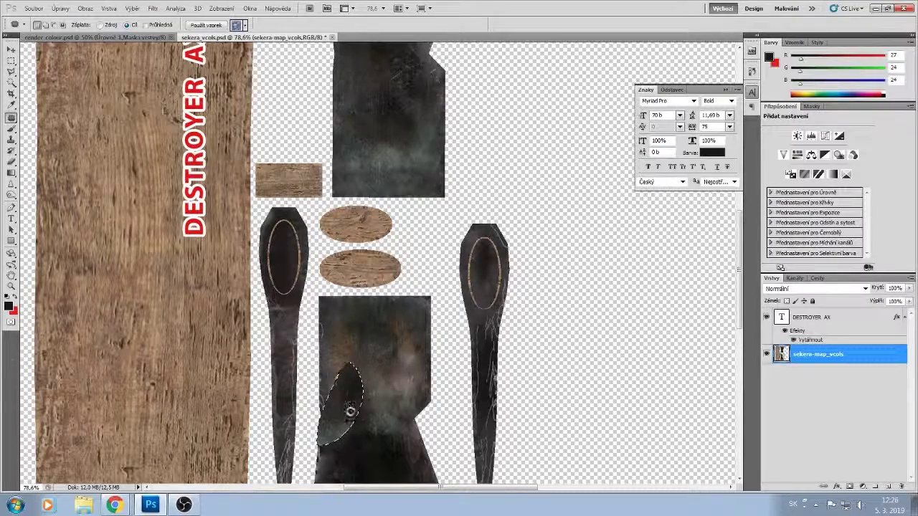
# - Patch the middle of the bright cutting edge, left of centre, with texture from the dark blade surface above it
pyautogui.scroll(-5, 369, 430)
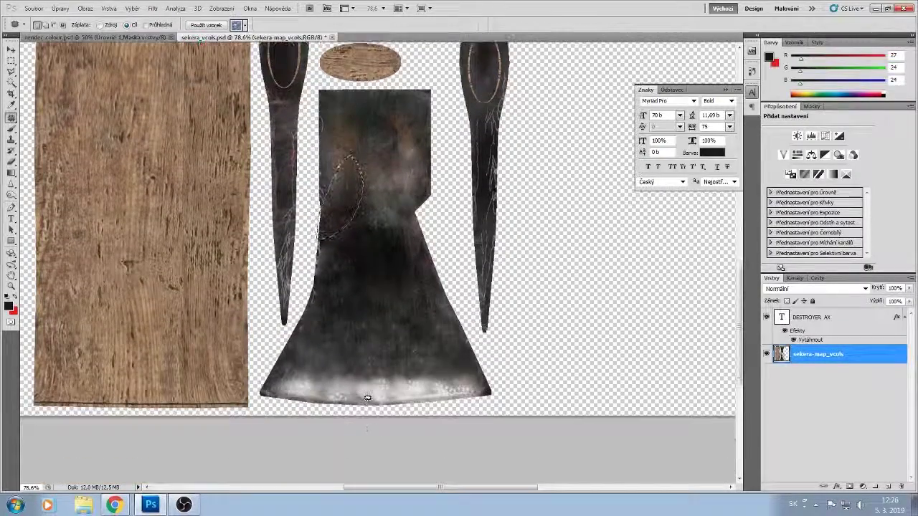
pyautogui.scroll(3, 367, 399)
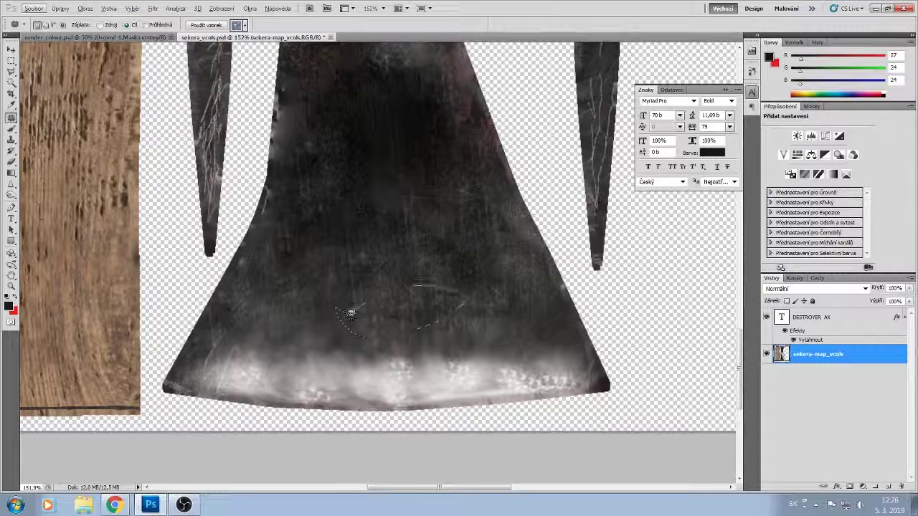
pyautogui.moveTo(351, 313); pyautogui.dragTo(322, 376)
pyautogui.moveTo(389, 255)
pyautogui.mouseDown()
pyautogui.moveTo(466, 268)
pyautogui.moveTo(381, 260)
pyautogui.mouseUp()
pyautogui.moveTo(380, 260); pyautogui.dragTo(324, 324)
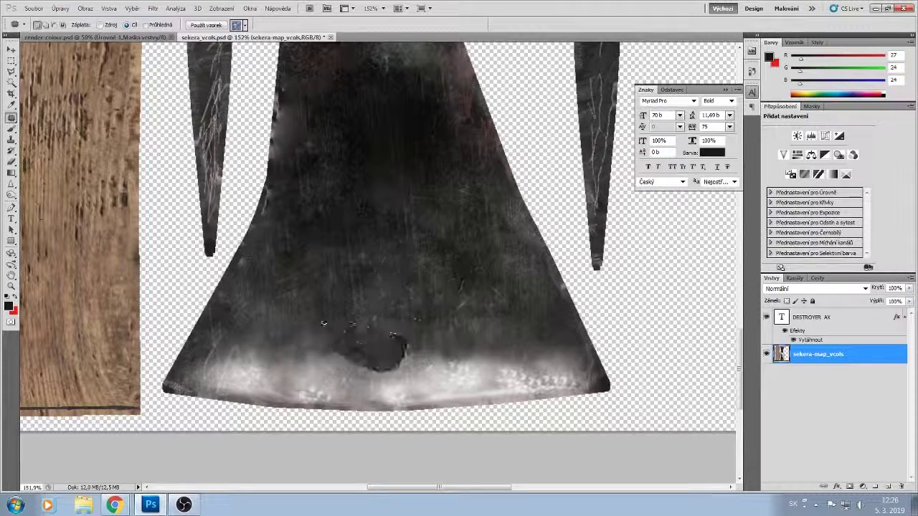
pyautogui.moveTo(393, 335); pyautogui.dragTo(341, 364)
# - Patch the speckled left, centre-right and right parts of the bright cutting edge with dark blade texture, then clear the selection
pyautogui.moveTo(379, 262); pyautogui.dragTo(391, 272)
pyautogui.moveTo(411, 247); pyautogui.dragTo(452, 338)
pyautogui.moveTo(365, 274)
pyautogui.mouseDown()
pyautogui.moveTo(365, 247)
pyautogui.moveTo(362, 272)
pyautogui.mouseUp()
pyautogui.moveTo(380, 257); pyautogui.dragTo(246, 354)
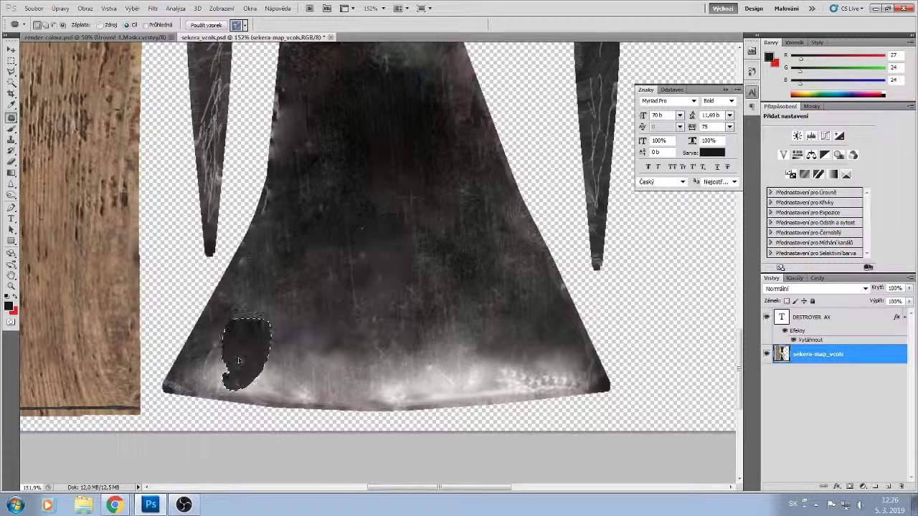
pyautogui.moveTo(457, 270); pyautogui.dragTo(425, 317)
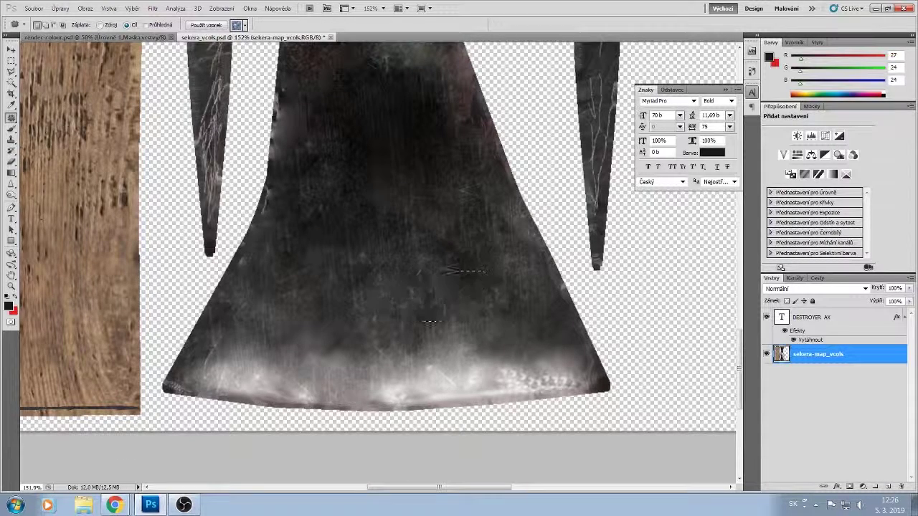
pyautogui.moveTo(433, 291); pyautogui.dragTo(506, 368)
pyautogui.click(368, 358)
# - Patch the light scratches on the lower part of the narrow strip left of the axe head with blade texture
pyautogui.scroll(-1, 249, 394)
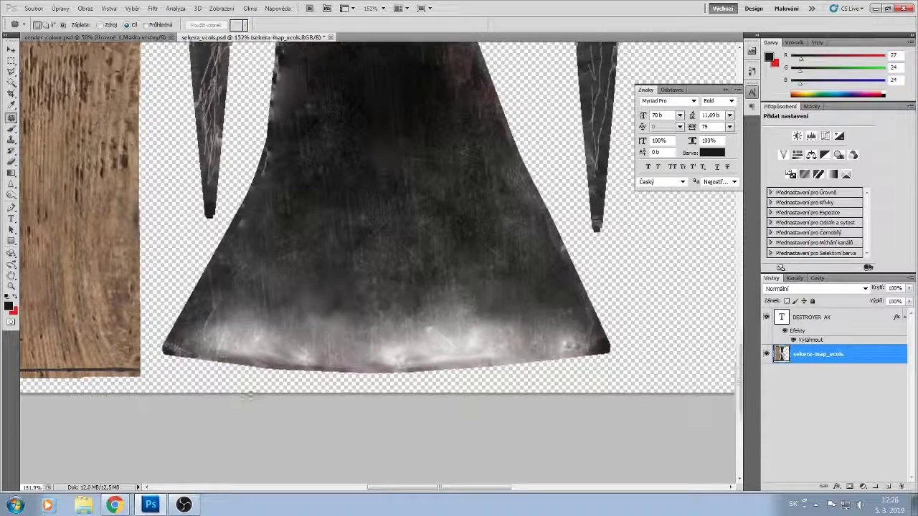
pyautogui.scroll(-3, 247, 402)
pyautogui.scroll(7, 247, 402)
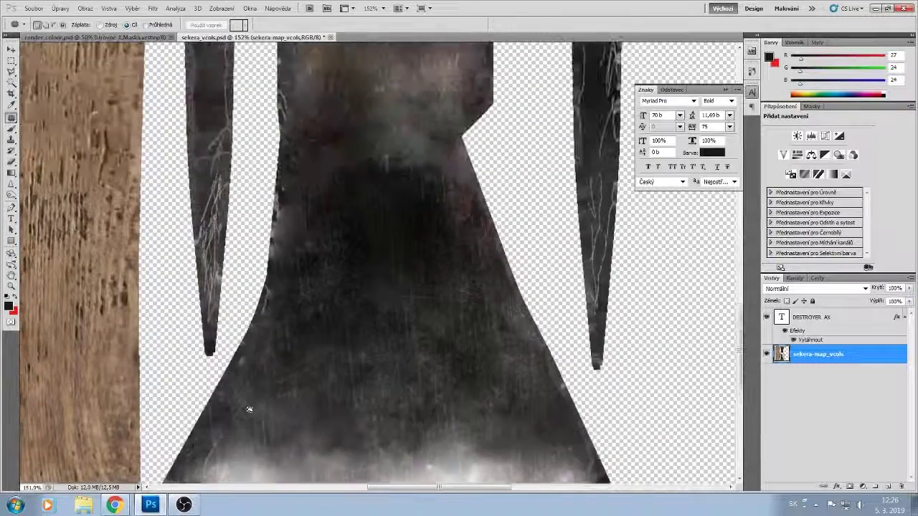
pyautogui.scroll(2, 249, 410)
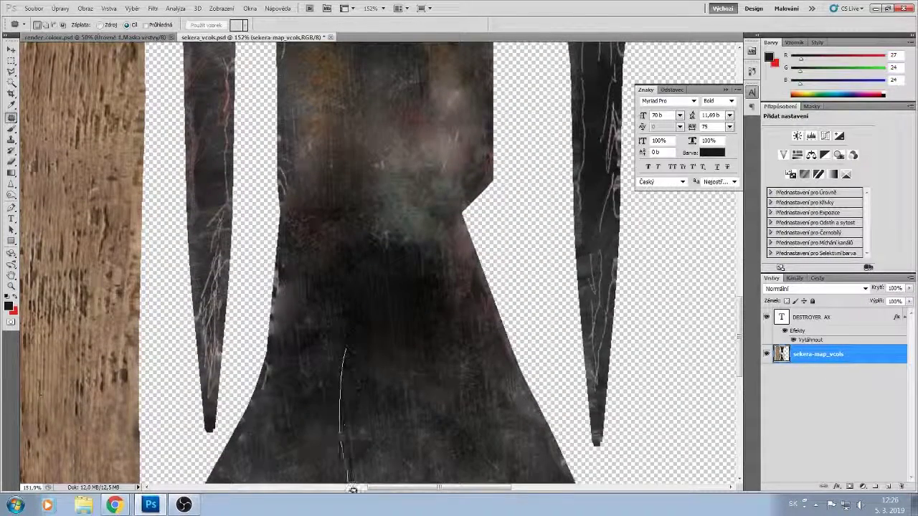
pyautogui.moveTo(392, 302)
pyautogui.mouseDown()
pyautogui.moveTo(344, 334)
pyautogui.moveTo(213, 256)
pyautogui.mouseUp()
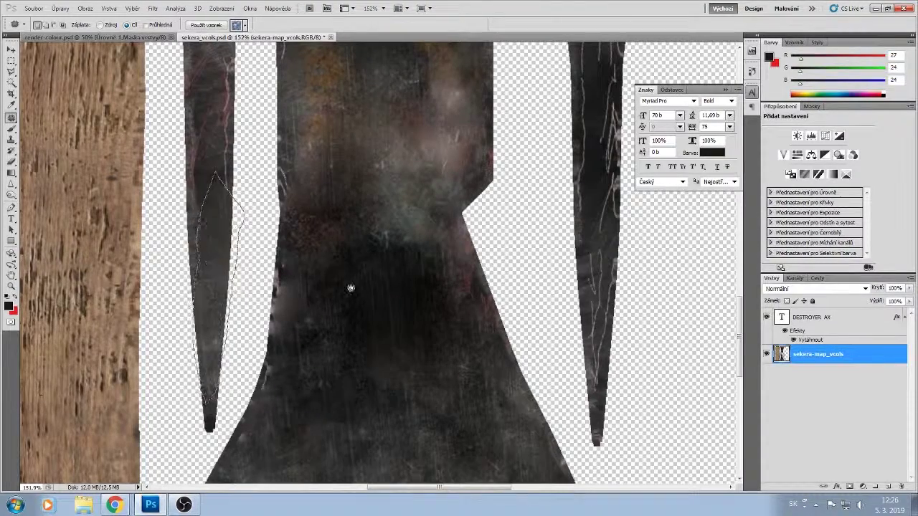
# - Patch the light scratches on the lower part of the narrow strip right of the axe head with dark blade texture
pyautogui.moveTo(317, 297); pyautogui.dragTo(359, 441)
pyautogui.moveTo(327, 315); pyautogui.dragTo(322, 303)
pyautogui.moveTo(340, 349); pyautogui.dragTo(596, 245)
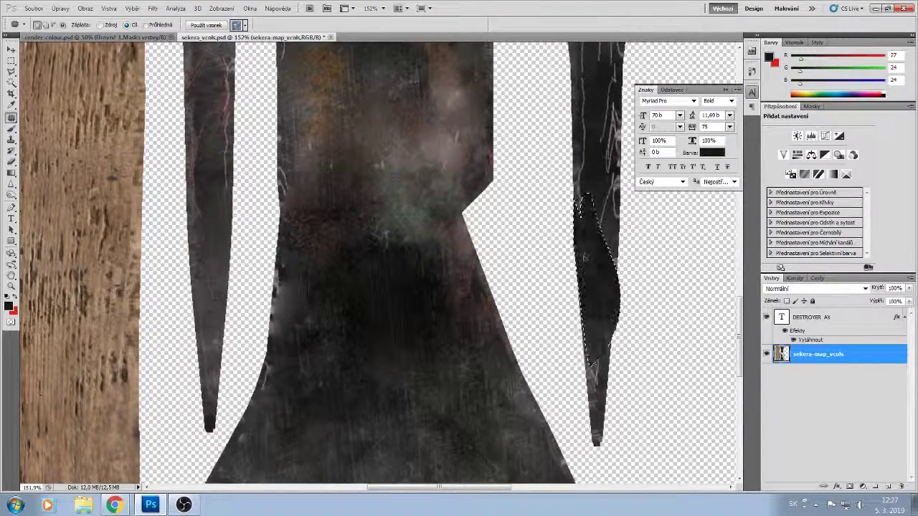
# - Patch the reddish scratched section in the upper half of the left narrow strip with dark blade texture
pyautogui.moveTo(347, 350); pyautogui.dragTo(471, 427)
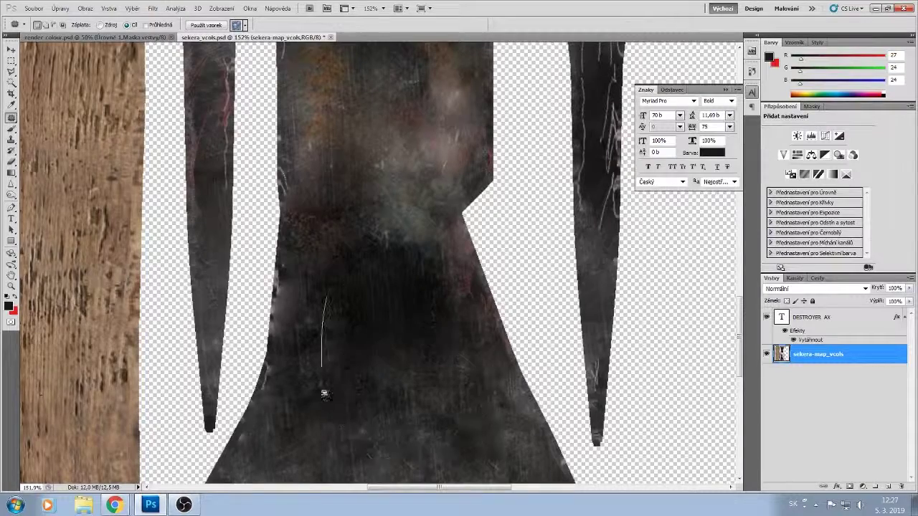
pyautogui.moveTo(351, 470)
pyautogui.mouseDown()
pyautogui.moveTo(378, 282)
pyautogui.moveTo(367, 307)
pyautogui.mouseUp()
pyautogui.moveTo(381, 343)
pyautogui.mouseDown()
pyautogui.moveTo(197, 112)
pyautogui.moveTo(202, 81)
pyautogui.mouseUp()
pyautogui.scroll(1, 382, 272)
pyautogui.scroll(5, 361, 296)
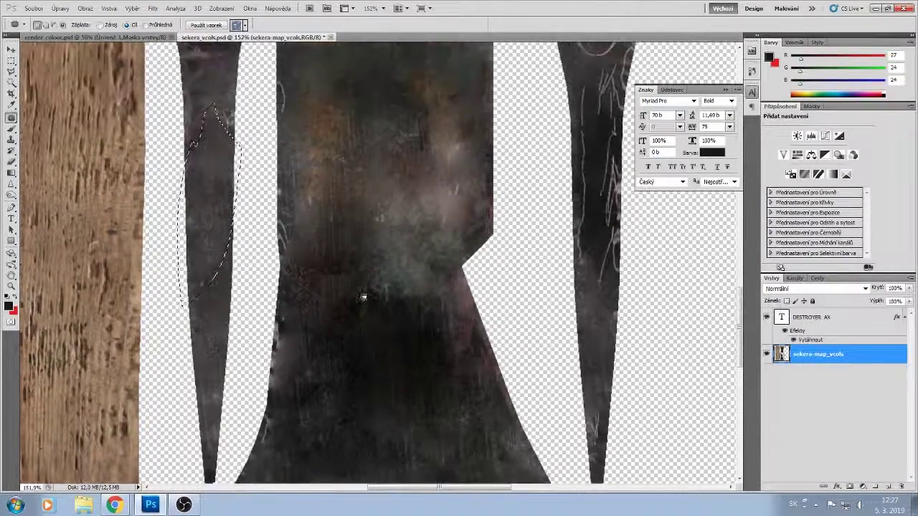
# - Patch the remaining scratches along the right narrow strip, from its lower part upward, with texture from the lower blade
pyautogui.scroll(-6, 381, 303)
pyautogui.moveTo(351, 348); pyautogui.dragTo(405, 484)
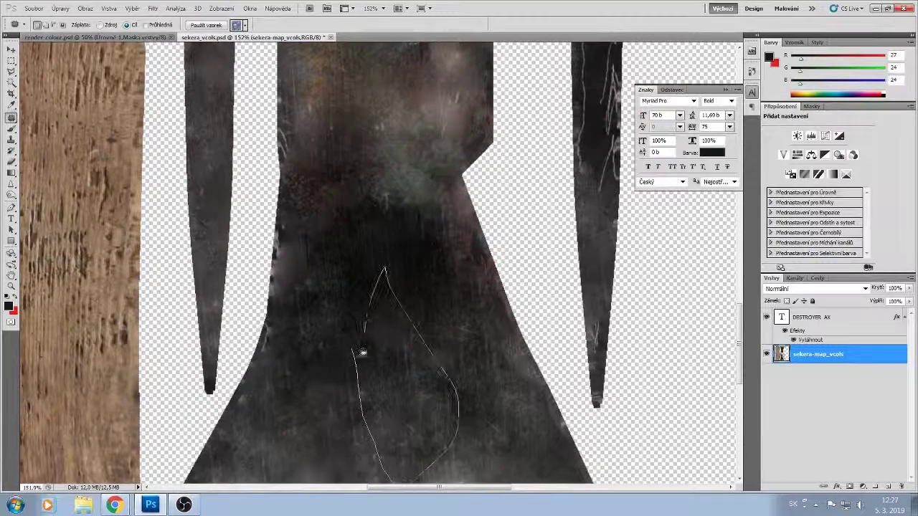
pyautogui.moveTo(363, 352); pyautogui.dragTo(356, 350)
pyautogui.moveTo(398, 390)
pyautogui.mouseDown()
pyautogui.moveTo(545, 252)
pyautogui.moveTo(560, 289)
pyautogui.mouseUp()
pyautogui.moveTo(319, 348); pyautogui.dragTo(410, 357)
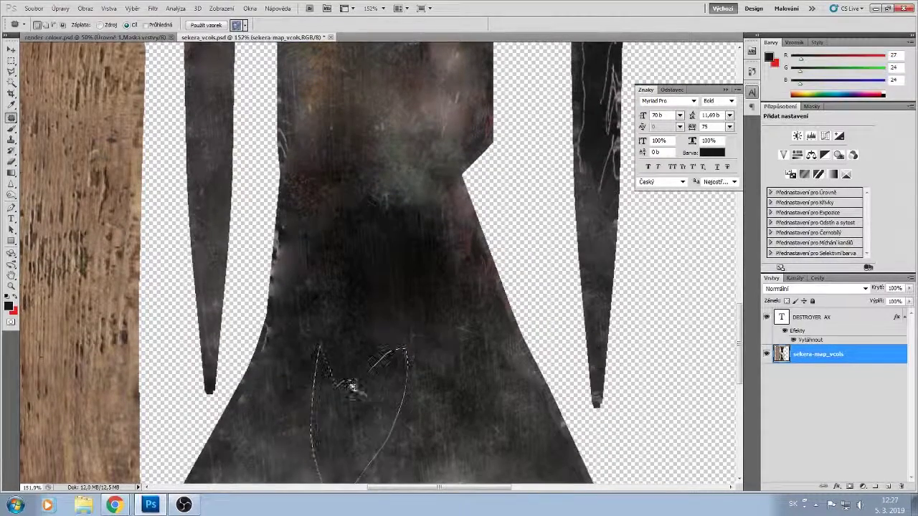
pyautogui.moveTo(351, 387); pyautogui.dragTo(581, 155)
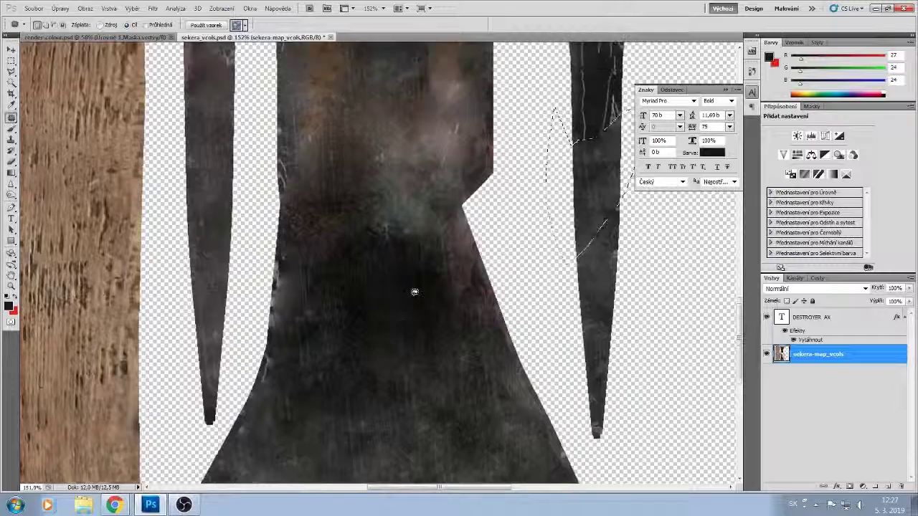
pyautogui.scroll(-3, 414, 291)
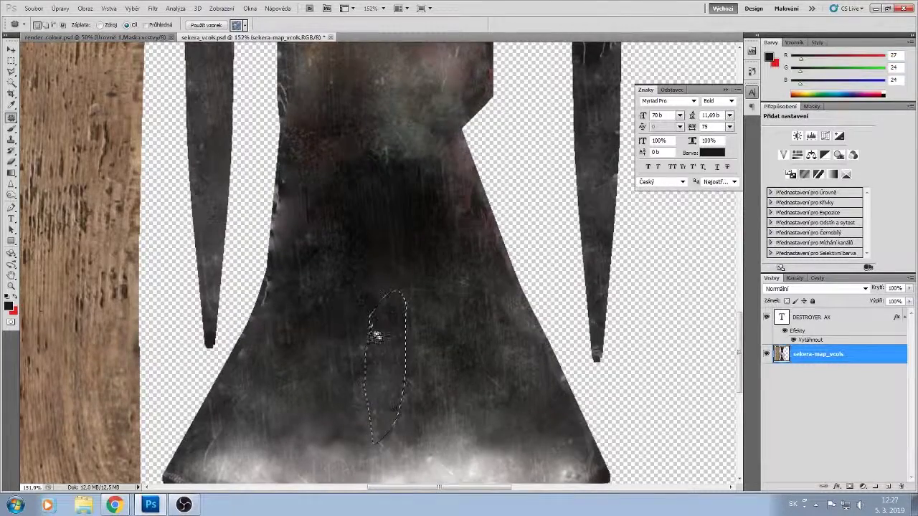
pyautogui.moveTo(376, 336); pyautogui.dragTo(602, 65)
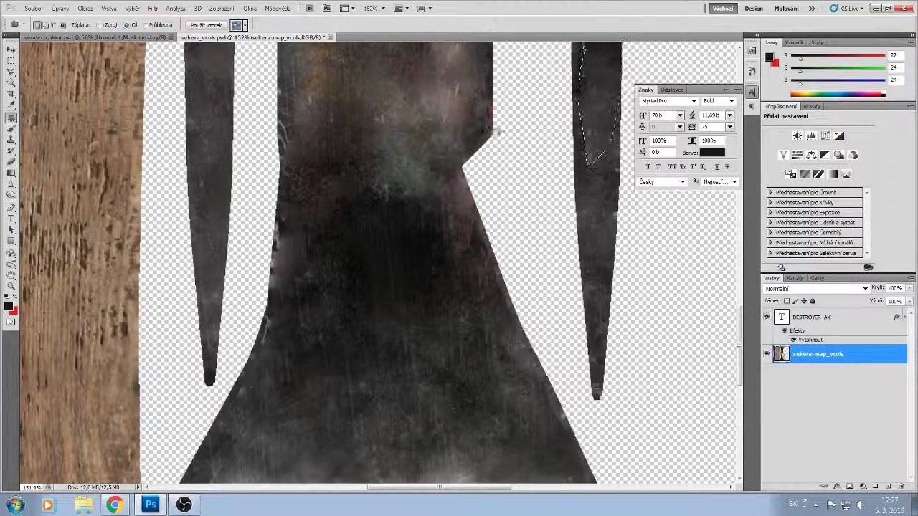
# - Patch the scratched necks below the wide ends of the left and right strips with texture from the head's upper part
pyautogui.scroll(6, 376, 168)
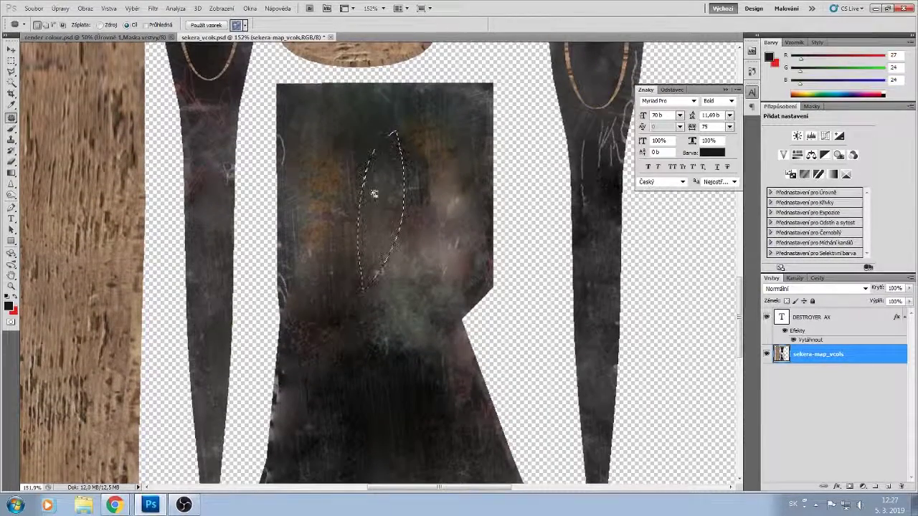
pyautogui.moveTo(374, 193); pyautogui.dragTo(204, 124)
pyautogui.moveTo(415, 141); pyautogui.dragTo(373, 149)
pyautogui.moveTo(385, 170)
pyautogui.mouseDown()
pyautogui.moveTo(442, 146)
pyautogui.moveTo(603, 123)
pyautogui.mouseUp()
# - Cover the light ring outline on the left strip's wide end with texture from the rusty part of the head
pyautogui.scroll(2, 308, 186)
pyautogui.moveTo(356, 224); pyautogui.dragTo(361, 310)
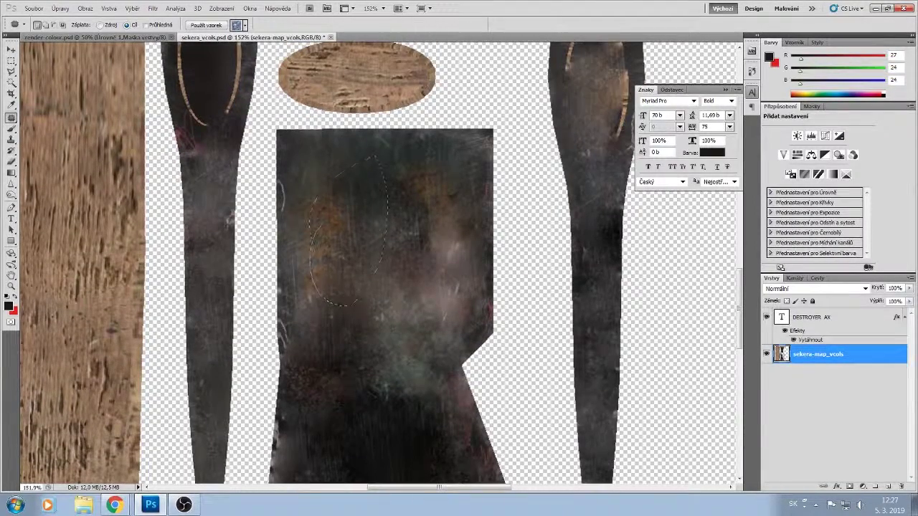
pyautogui.moveTo(345, 237); pyautogui.dragTo(210, 100)
# - Try to patch the upper-left side of the left strip's wide end with head texture, and undo the attempt
pyautogui.moveTo(373, 227)
pyautogui.mouseDown()
pyautogui.moveTo(385, 179)
pyautogui.moveTo(372, 219)
pyautogui.mouseUp()
pyautogui.moveTo(370, 254)
pyautogui.mouseDown()
pyautogui.moveTo(126, 35)
pyautogui.moveTo(167, 42)
pyautogui.mouseUp()
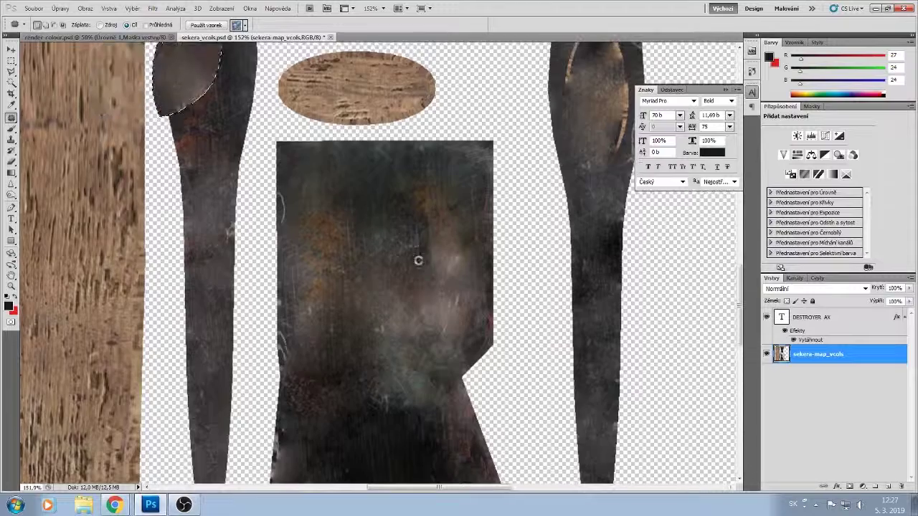
pyautogui.hotkey('ctrl', 'alt', 'z')
pyautogui.hotkey('ctrl', 'alt', 'z')
pyautogui.hotkey('ctrl', 'alt', 'z')
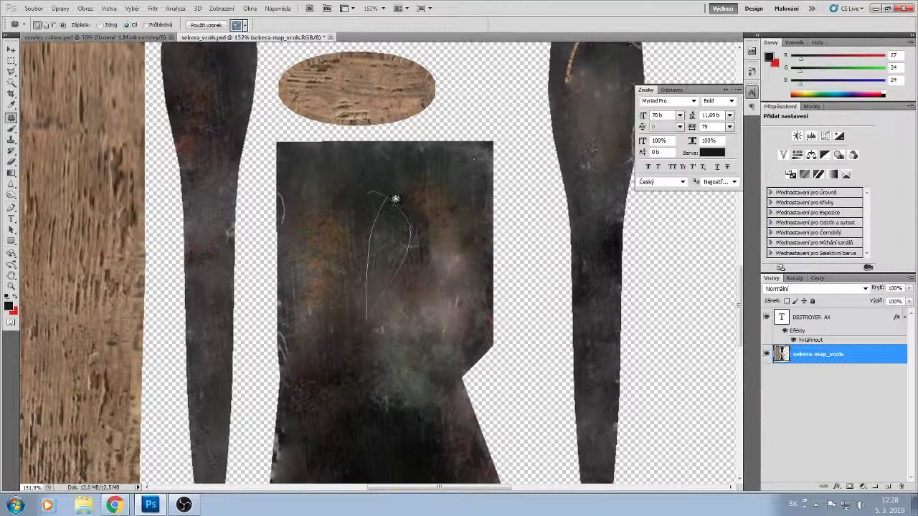
# - Cover the ring outline and worn areas on the right strip's wide end with texture from the head's upper part
pyautogui.scroll(2, 438, 206)
pyautogui.moveTo(382, 263); pyautogui.dragTo(574, 88)
pyautogui.moveTo(360, 232)
pyautogui.mouseDown()
pyautogui.moveTo(375, 377)
pyautogui.moveTo(373, 299)
pyautogui.moveTo(572, 103)
pyautogui.mouseUp()
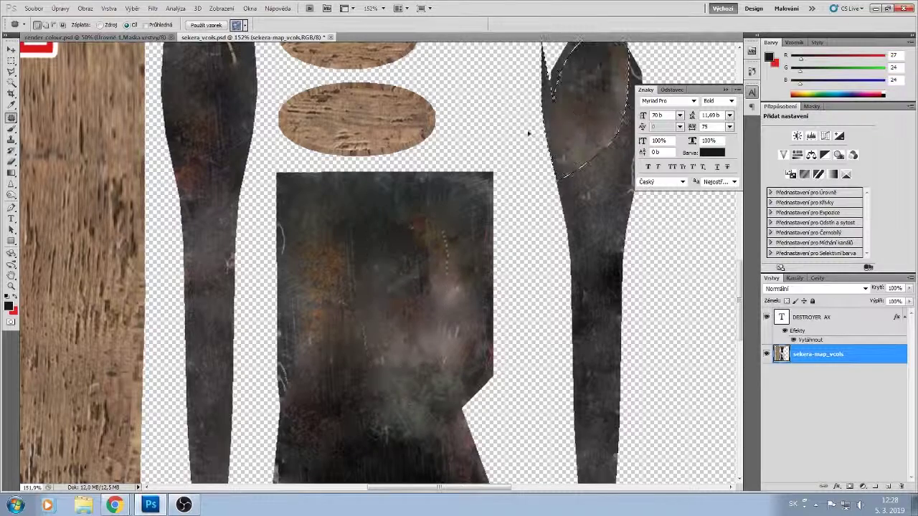
pyautogui.moveTo(342, 228)
pyautogui.mouseDown()
pyautogui.moveTo(375, 328)
pyautogui.moveTo(339, 252)
pyautogui.mouseUp()
pyautogui.moveTo(355, 295); pyautogui.dragTo(582, 182)
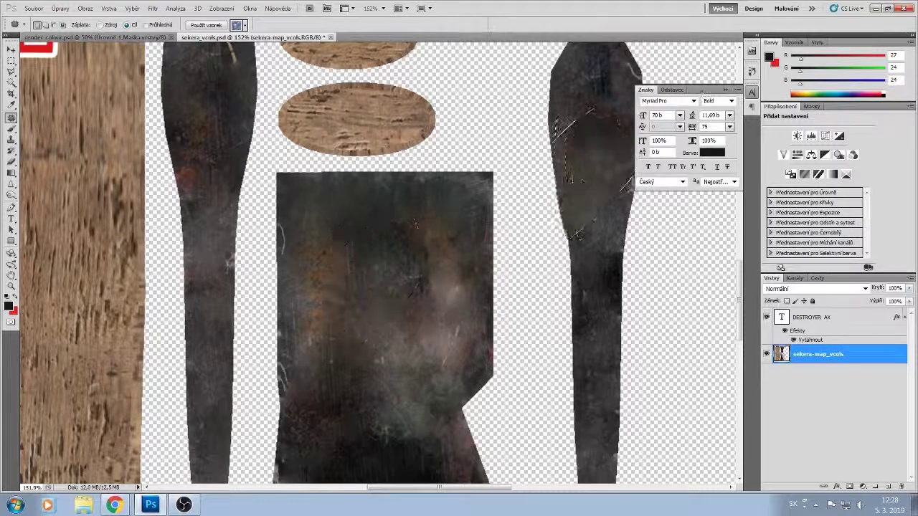
pyautogui.hotkey('ctrl', 'alt', 'z')
pyautogui.moveTo(347, 308); pyautogui.dragTo(618, 102)
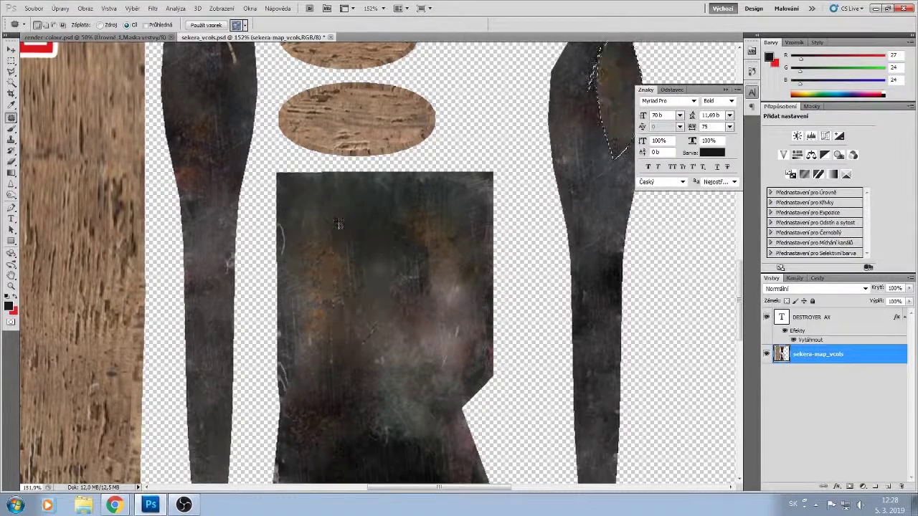
# - Patch the remaining light marks on the left strip's wide end with its own dark rusty texture
pyautogui.scroll(2, 402, 237)
pyautogui.moveTo(231, 120)
pyautogui.mouseDown()
pyautogui.moveTo(199, 251)
pyautogui.moveTo(188, 205)
pyautogui.mouseUp()
pyautogui.moveTo(198, 189)
pyautogui.mouseDown()
pyautogui.moveTo(220, 159)
pyautogui.moveTo(200, 130)
pyautogui.mouseUp()
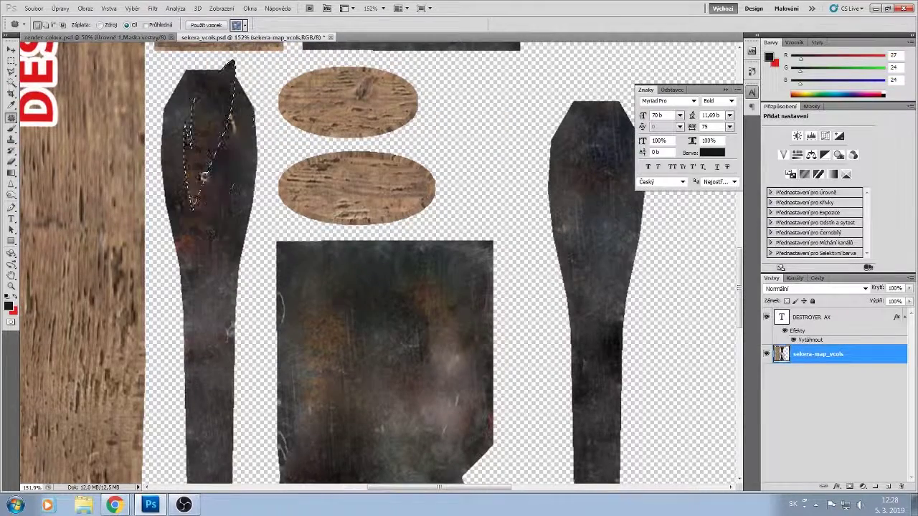
pyautogui.moveTo(204, 208); pyautogui.dragTo(226, 168)
# - Patch the light scratches at the pointed tip of the right strip with dark blade texture
pyautogui.scroll(-10, 330, 311)
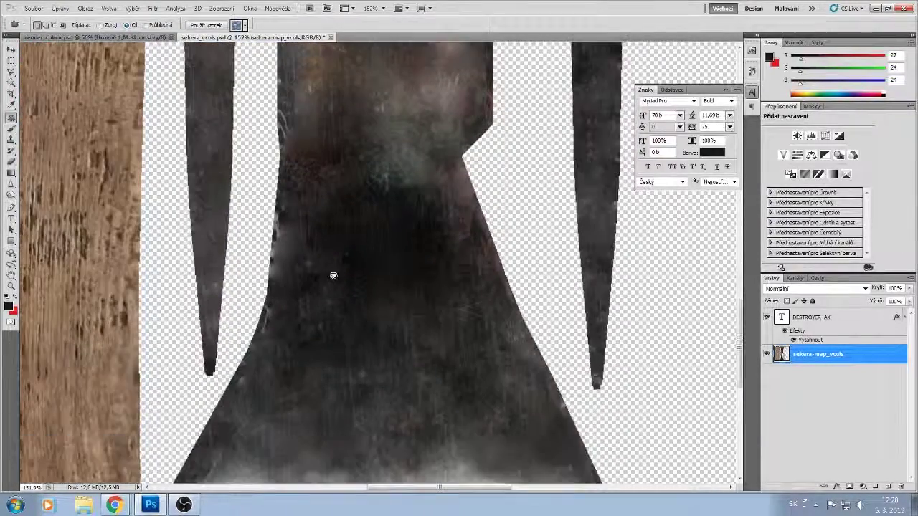
pyautogui.moveTo(337, 277); pyautogui.dragTo(589, 353)
pyautogui.scroll(-2, 404, 392)
pyautogui.moveTo(445, 473); pyautogui.dragTo(455, 429)
pyautogui.moveTo(551, 344); pyautogui.dragTo(549, 345)
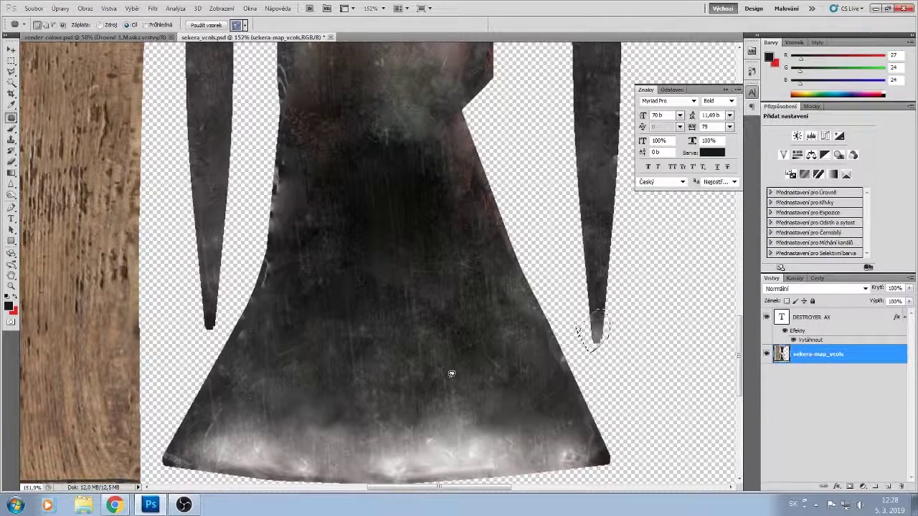
# - Patch the left corner of the lower head's cutting edge, clear the selection, and patch the area near its right end
pyautogui.moveTo(353, 393)
pyautogui.mouseDown()
pyautogui.moveTo(387, 413)
pyautogui.moveTo(229, 429)
pyautogui.moveTo(185, 449)
pyautogui.mouseUp()
pyautogui.click(288, 418)
pyautogui.scroll(-1, 286, 409)
pyautogui.scroll(-4, 286, 408)
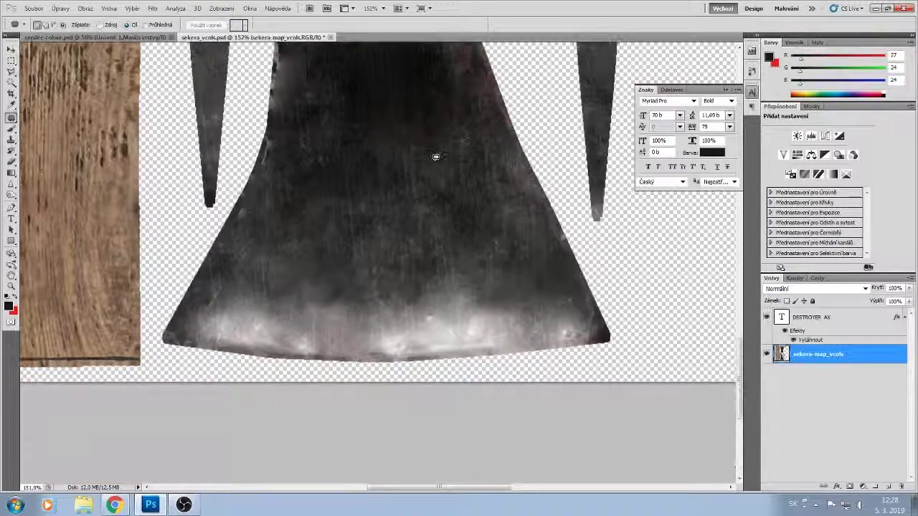
pyautogui.moveTo(556, 307); pyautogui.dragTo(547, 327)
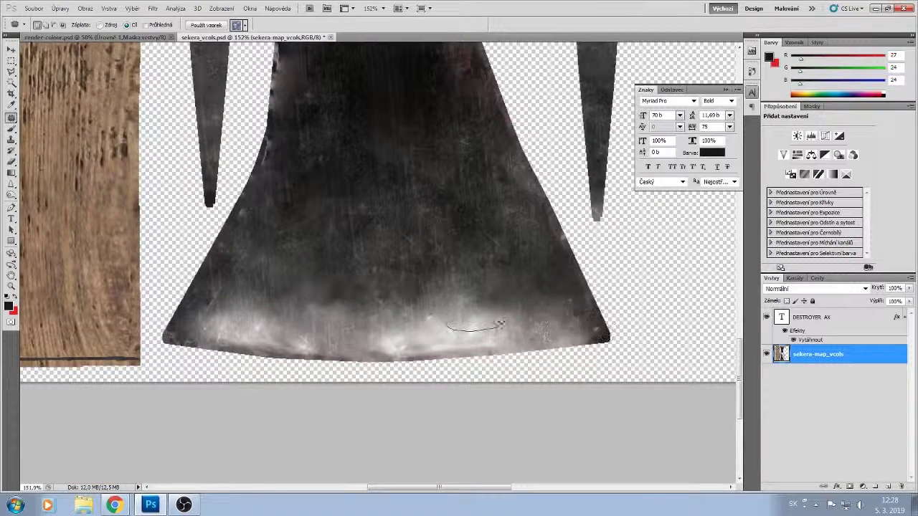
# - Patch the light scratches along the left edge of the lower axe head with neighbouring texture, then clear the selection
pyautogui.scroll(10, 430, 293)
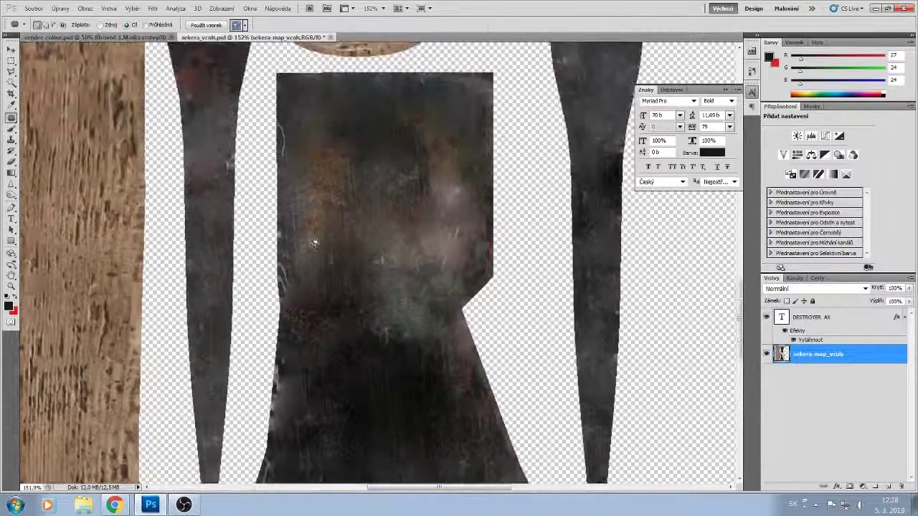
pyautogui.moveTo(294, 223)
pyautogui.mouseDown()
pyautogui.moveTo(355, 301)
pyautogui.moveTo(287, 224)
pyautogui.mouseUp()
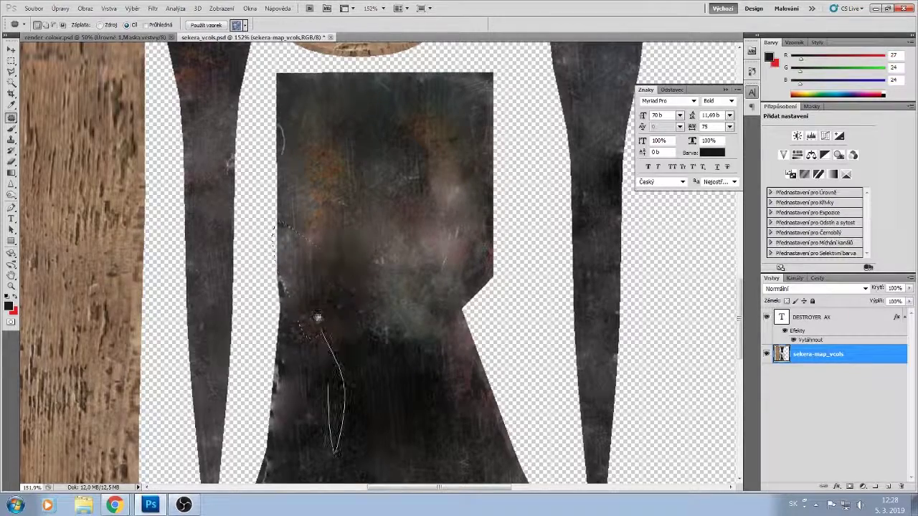
pyautogui.moveTo(335, 388); pyautogui.dragTo(287, 389)
pyautogui.scroll(4, 348, 315)
pyautogui.moveTo(314, 277)
pyautogui.mouseDown()
pyautogui.moveTo(327, 388)
pyautogui.moveTo(352, 281)
pyautogui.mouseUp()
pyautogui.moveTo(344, 317)
pyautogui.mouseDown()
pyautogui.moveTo(314, 287)
pyautogui.moveTo(386, 283)
pyautogui.mouseUp()
pyautogui.hotkey('ctrl', 'd')
# - Patch the pale worn area on the right side of the lower head's upper section
pyautogui.scroll(3, 299, 305)
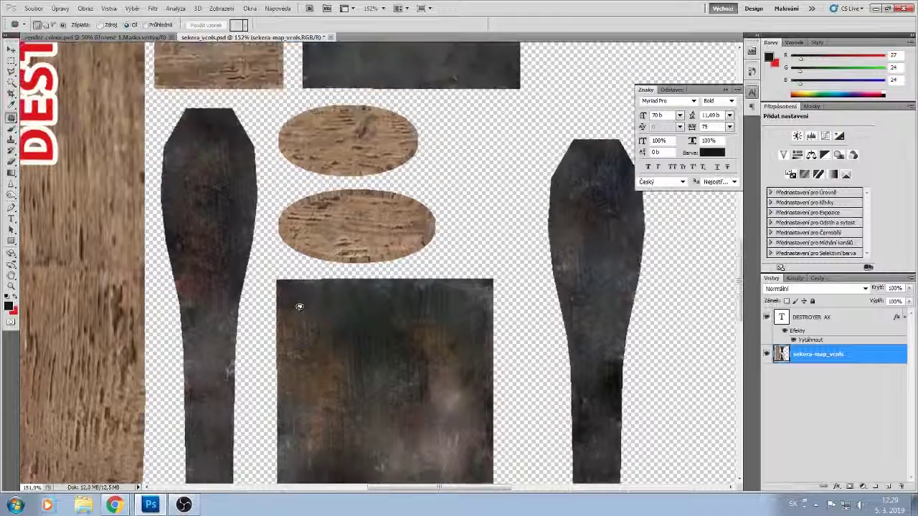
pyautogui.scroll(-3, 299, 306)
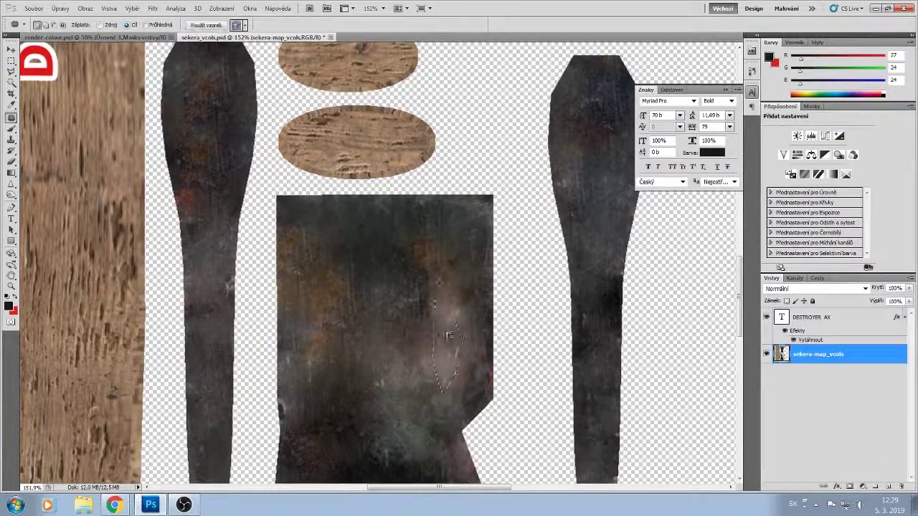
pyautogui.moveTo(448, 336); pyautogui.dragTo(446, 333)
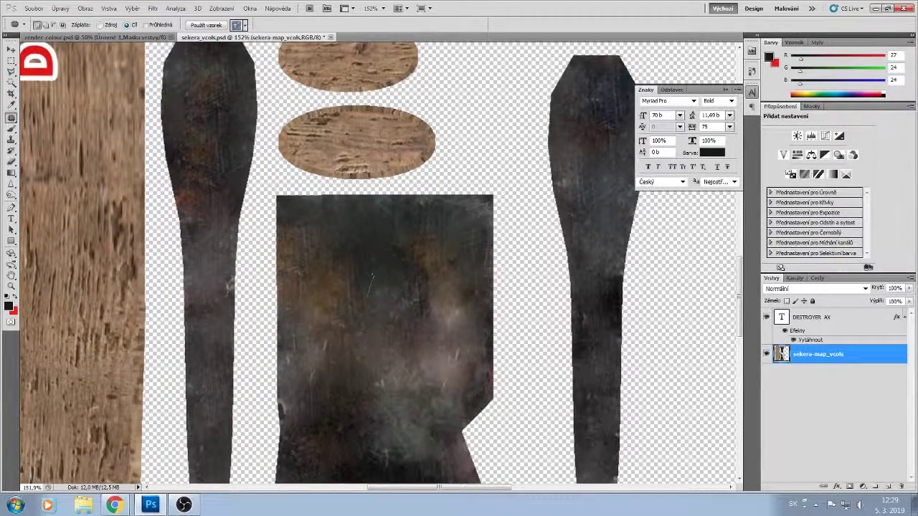
# - Patch the centre and left part of the upper head's bright cutting edge with dark texture from the blade below
pyautogui.scroll(9, 359, 265)
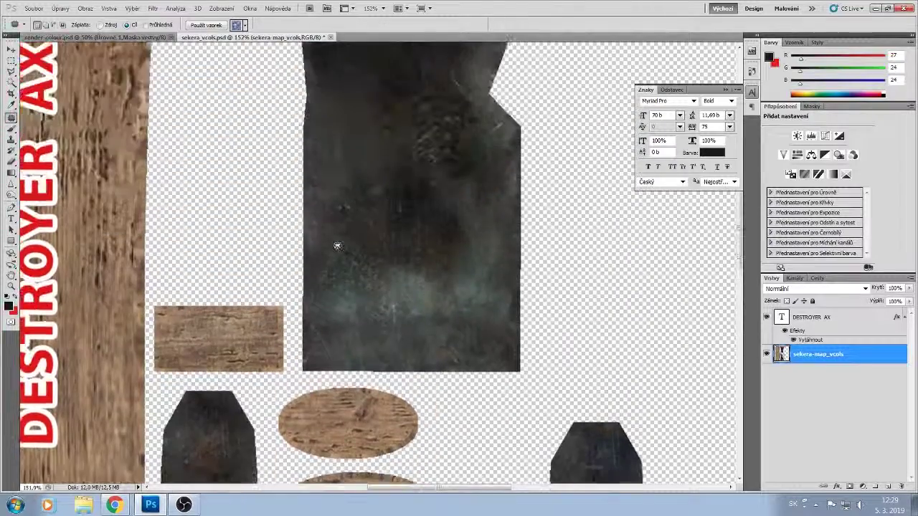
pyautogui.scroll(12, 337, 246)
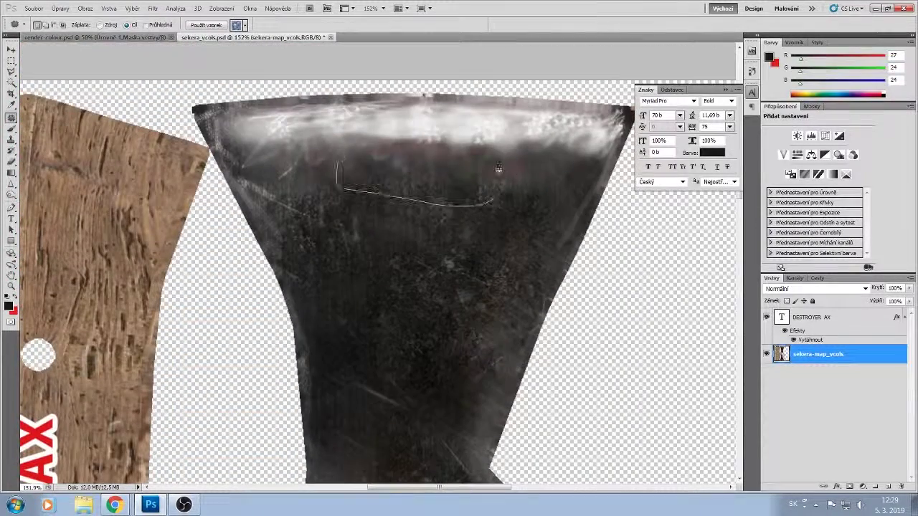
pyautogui.moveTo(499, 167); pyautogui.dragTo(343, 161)
pyautogui.moveTo(396, 178); pyautogui.dragTo(395, 129)
pyautogui.moveTo(300, 176); pyautogui.dragTo(315, 179)
pyautogui.moveTo(370, 247); pyautogui.dragTo(315, 153)
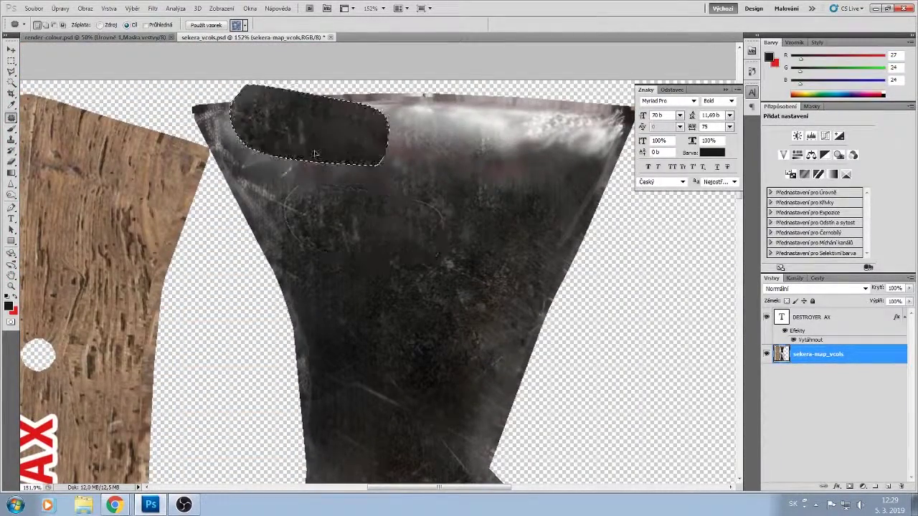
# - Patch the thin light scratch on the dark blade below the middle of the upper head's cutting edge
pyautogui.moveTo(362, 276)
pyautogui.mouseDown()
pyautogui.moveTo(381, 276)
pyautogui.moveTo(362, 276)
pyautogui.mouseUp()
pyautogui.moveTo(422, 217)
pyautogui.mouseDown()
pyautogui.moveTo(484, 211)
pyautogui.moveTo(426, 214)
pyautogui.mouseUp()
pyautogui.moveTo(440, 220)
pyautogui.mouseDown()
pyautogui.moveTo(492, 147)
pyautogui.moveTo(416, 273)
pyautogui.mouseUp()
# - Patch the right part of the upper head's bright cutting edge with dark blade texture
pyautogui.moveTo(348, 210)
pyautogui.mouseDown()
pyautogui.moveTo(466, 192)
pyautogui.moveTo(381, 212)
pyautogui.mouseUp()
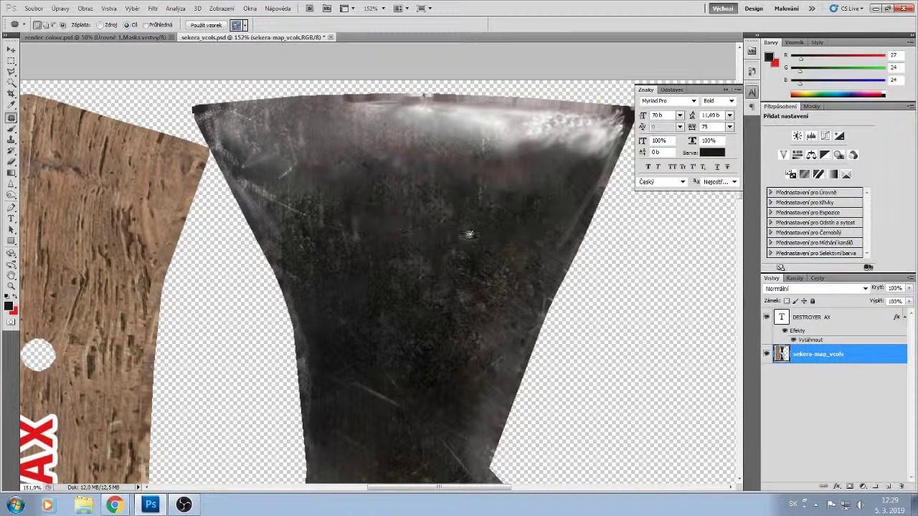
pyautogui.moveTo(497, 190); pyautogui.dragTo(358, 213)
pyautogui.moveTo(422, 211); pyautogui.dragTo(474, 135)
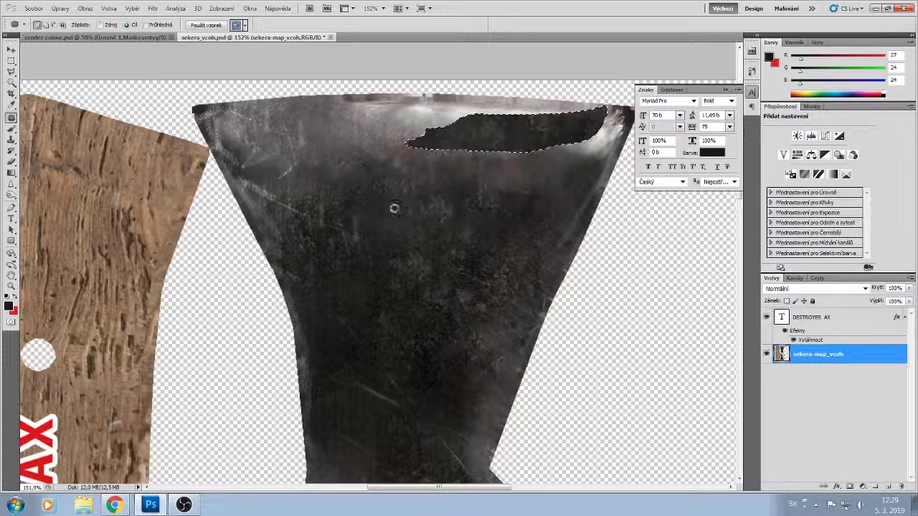
# - Patch the remaining bright areas at the centre, right end and outer rim of the upper cutting edge with blade texture
pyautogui.moveTo(319, 219)
pyautogui.mouseDown()
pyautogui.moveTo(409, 227)
pyautogui.moveTo(330, 245)
pyautogui.mouseUp()
pyautogui.moveTo(406, 283)
pyautogui.mouseDown()
pyautogui.moveTo(372, 144)
pyautogui.moveTo(383, 143)
pyautogui.mouseUp()
pyautogui.moveTo(422, 332)
pyautogui.mouseDown()
pyautogui.moveTo(328, 240)
pyautogui.moveTo(422, 333)
pyautogui.mouseUp()
pyautogui.moveTo(406, 290)
pyautogui.mouseDown()
pyautogui.moveTo(484, 268)
pyautogui.moveTo(526, 122)
pyautogui.mouseUp()
pyautogui.moveTo(318, 278)
pyautogui.mouseDown()
pyautogui.moveTo(394, 248)
pyautogui.moveTo(435, 93)
pyautogui.mouseUp()
# - Patch the scratched left end and corner of the upper head's cutting edge with dark blade texture
pyautogui.moveTo(316, 268)
pyautogui.mouseDown()
pyautogui.moveTo(358, 332)
pyautogui.moveTo(326, 284)
pyautogui.mouseUp()
pyautogui.moveTo(371, 260); pyautogui.dragTo(239, 139)
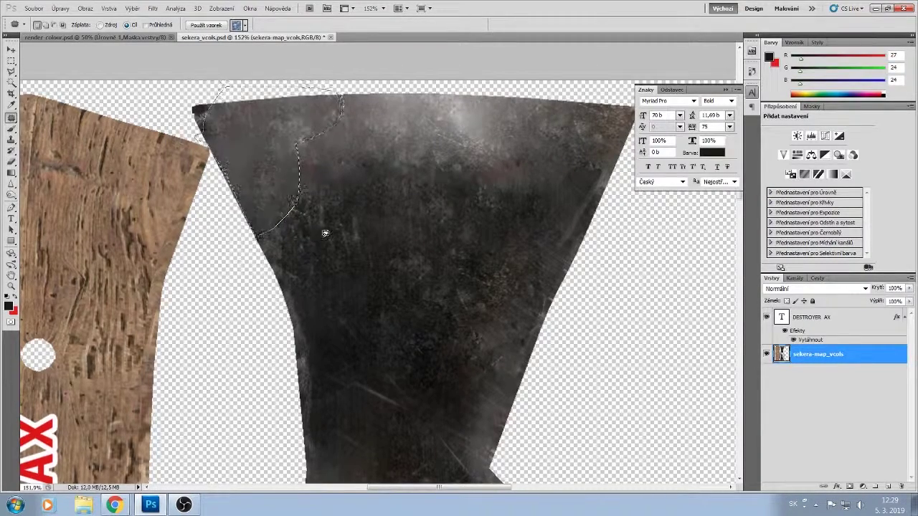
pyautogui.scroll(-1, 324, 235)
pyautogui.moveTo(327, 219)
pyautogui.mouseDown()
pyautogui.moveTo(349, 234)
pyautogui.moveTo(245, 132)
pyautogui.mouseUp()
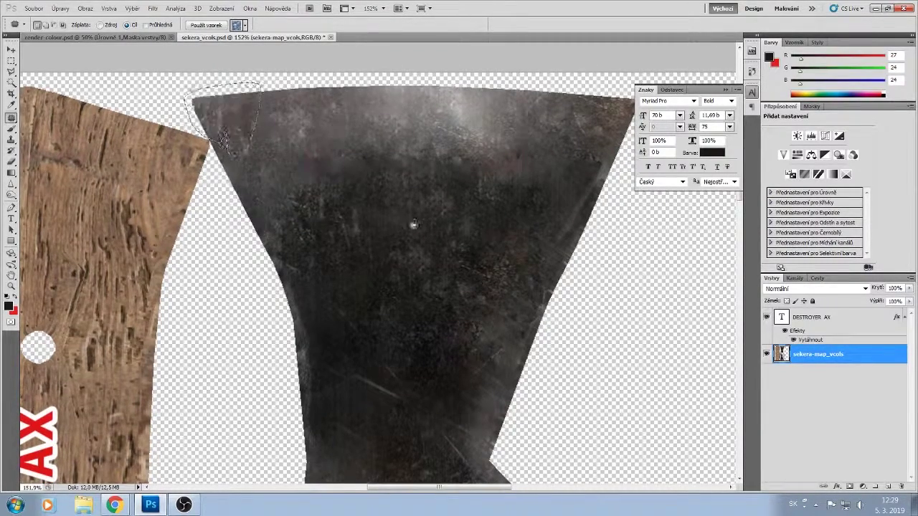
# - Try to carry the lower head's bright cutting-edge area over to the upper head's cutting edge, and clear the selection
pyautogui.scroll(-5, 430, 251)
pyautogui.scroll(-20, 404, 275)
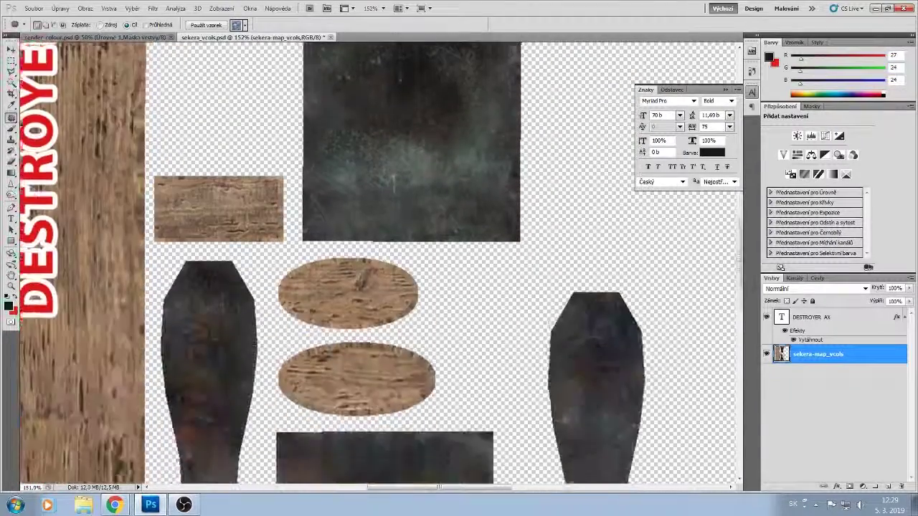
pyautogui.scroll(-15, 395, 315)
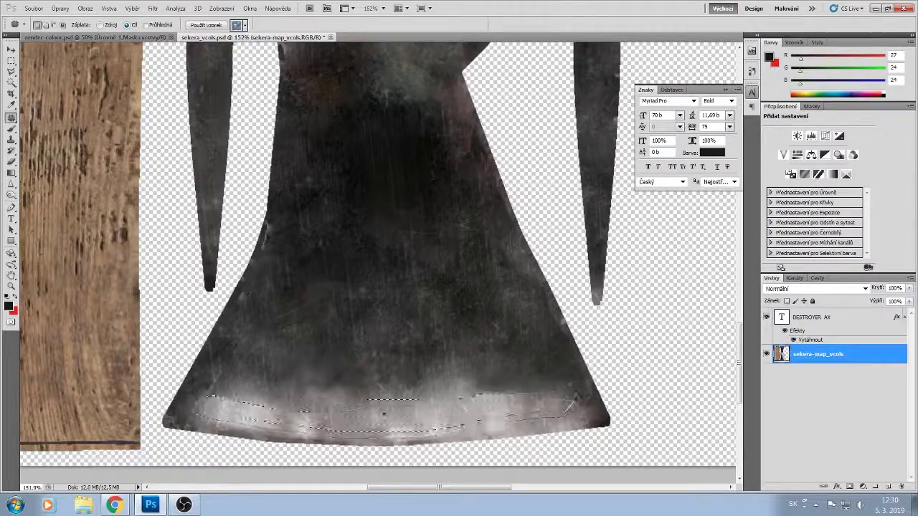
pyautogui.moveTo(384, 414); pyautogui.dragTo(397, 98)
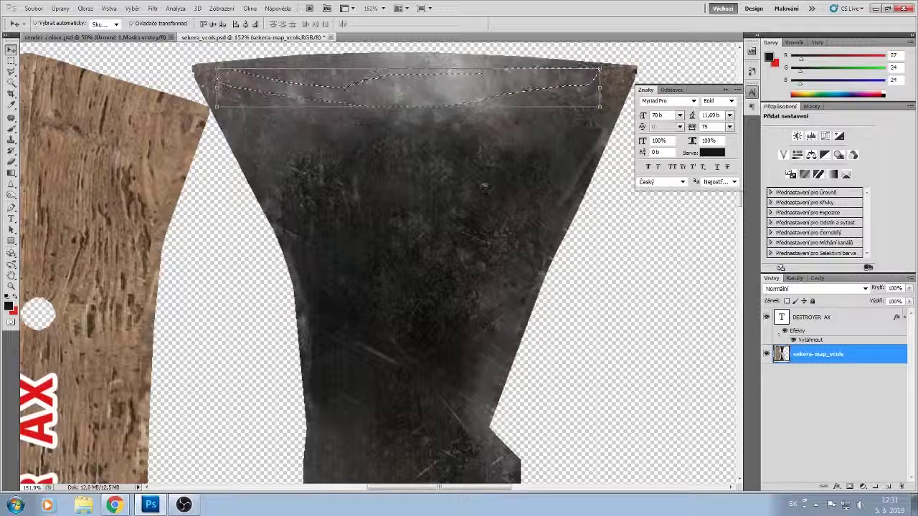
pyautogui.hotkey('ctrl', 'd')
# - Add a new layer above the texture map and set the foreground colour to light grey e0d8d8
pyautogui.click(889, 487)
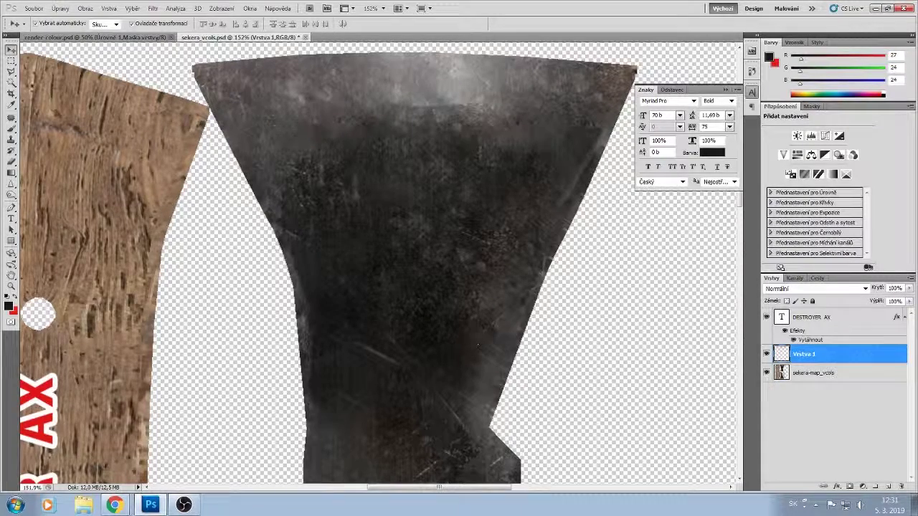
pyautogui.click(11, 105)
pyautogui.click(9, 307)
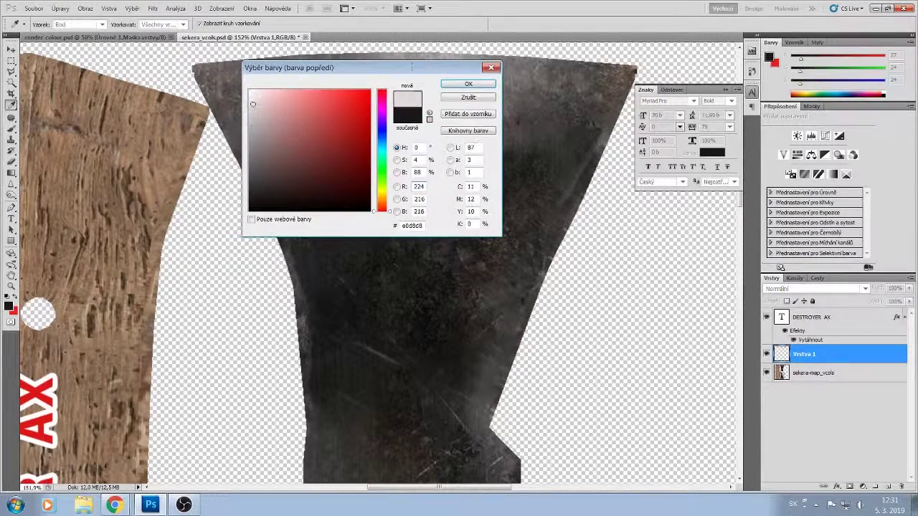
pyautogui.click(468, 83)
pyautogui.press('v')
# - Paint a light grey patch with the 59 px spatter brush near the left end of the upper head's cutting edge
pyautogui.click(11, 105)
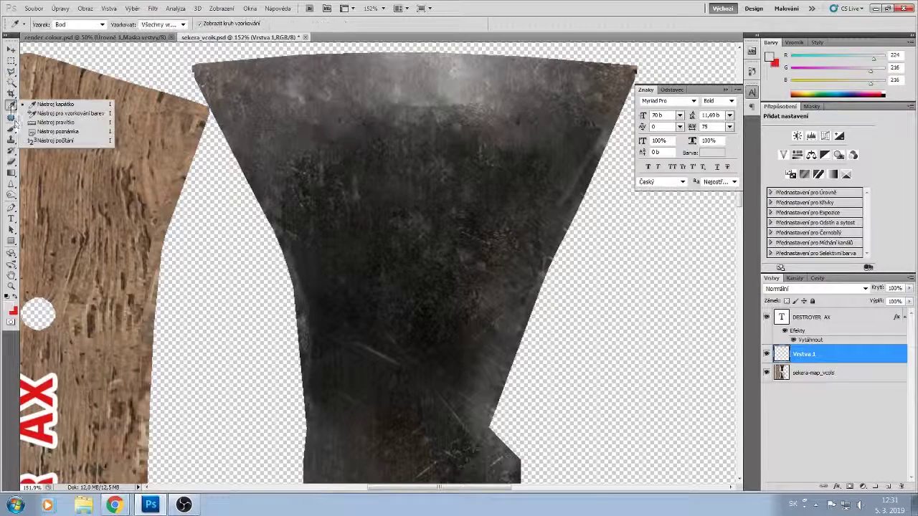
pyautogui.click(12, 129)
pyautogui.click(47, 25)
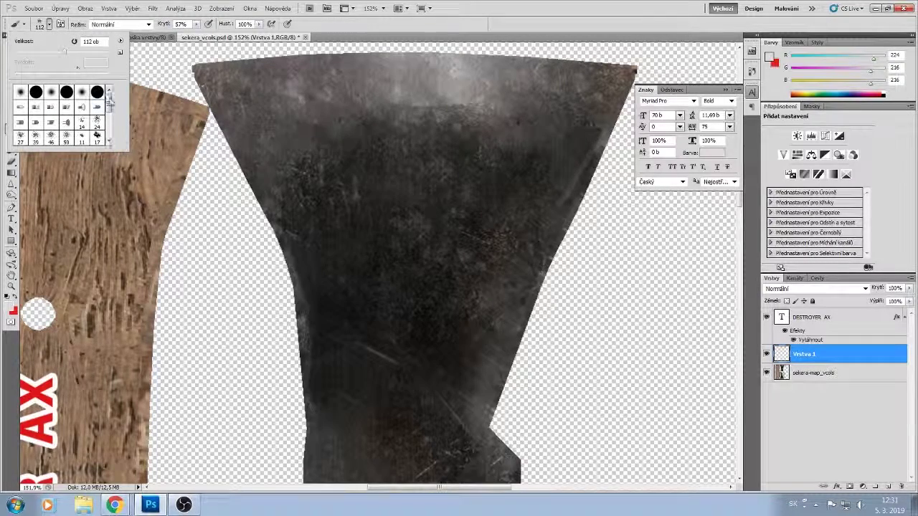
pyautogui.click(66, 141)
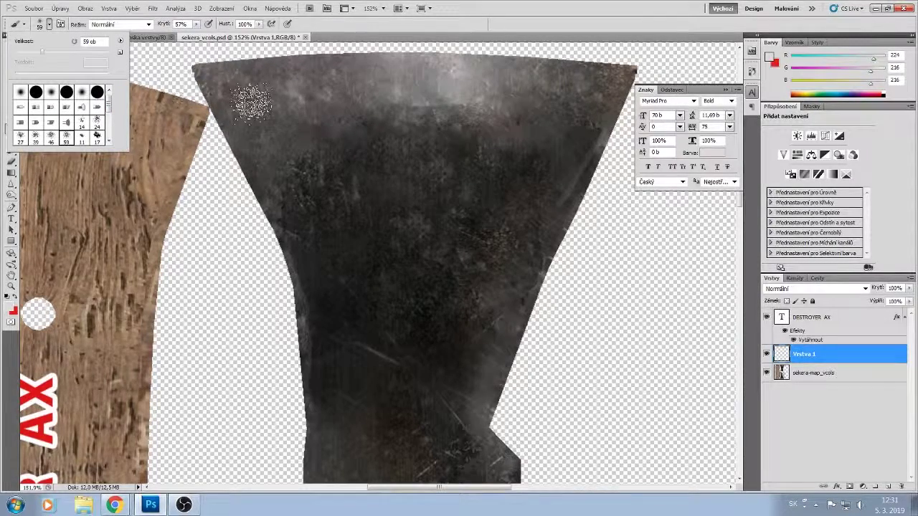
pyautogui.click(246, 93)
pyautogui.moveTo(246, 94); pyautogui.dragTo(333, 86)
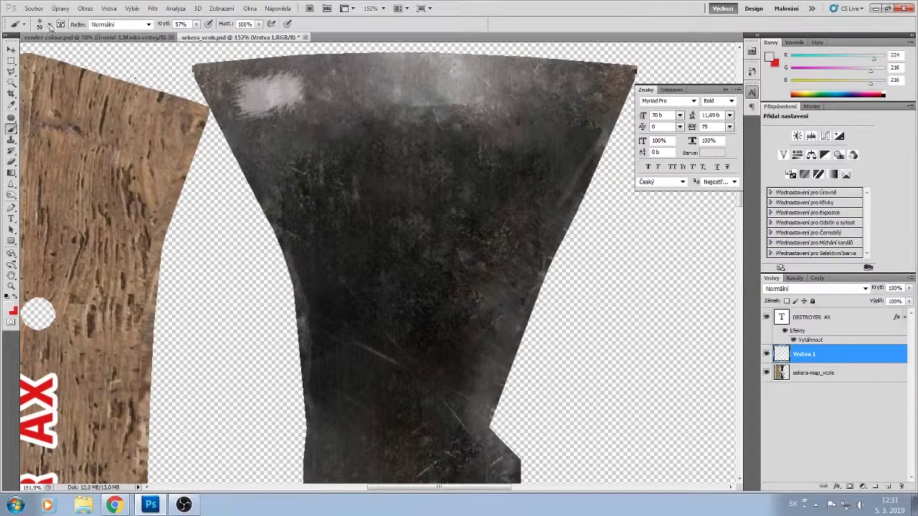
# - Switch to a soft round 85 px brush and dab light grey beside the first patch on the upper cutting edge
pyautogui.click(47, 25)
pyautogui.moveTo(109, 107); pyautogui.dragTo(117, 84)
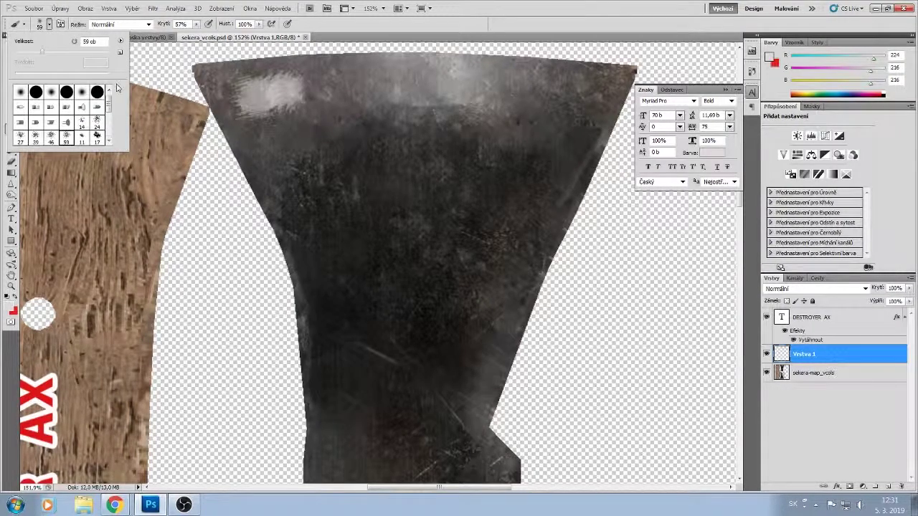
pyautogui.click(50, 92)
pyautogui.moveTo(53, 56); pyautogui.dragTo(57, 56)
pyautogui.click(332, 94)
pyautogui.click(356, 90)
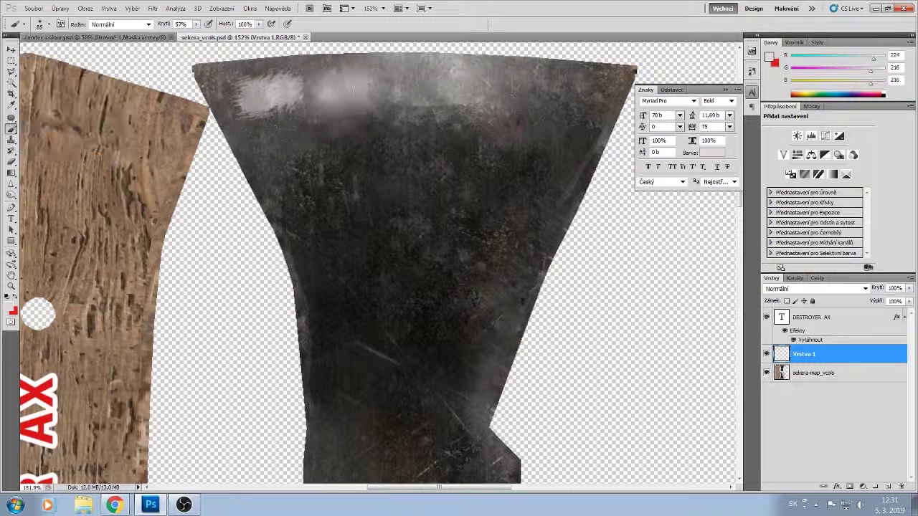
# - Paint soft light grey along the rest of the upper head's cutting edge to form a continuous bright band
pyautogui.click(397, 89)
pyautogui.click(533, 94)
pyautogui.click(574, 97)
pyautogui.click(556, 95)
pyautogui.click(505, 89)
pyautogui.click(596, 96)
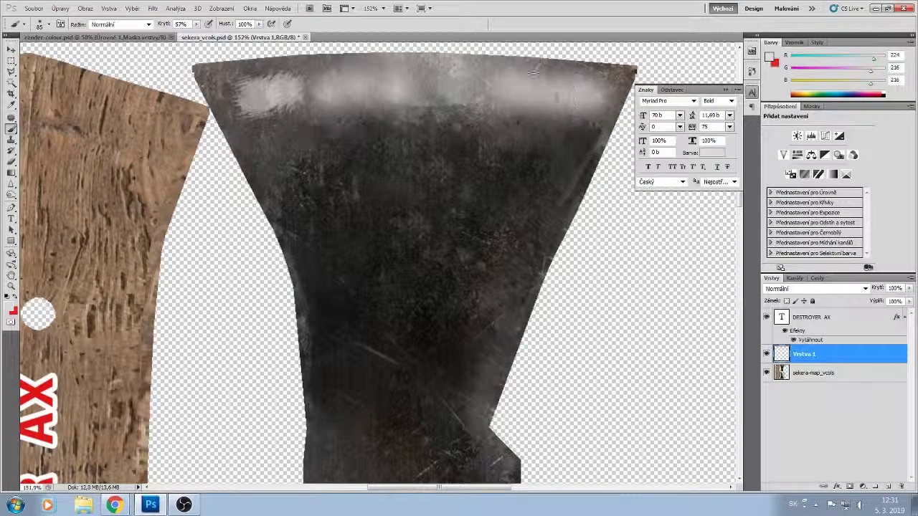
pyautogui.click(476, 97)
pyautogui.click(469, 106)
pyautogui.click(427, 89)
pyautogui.moveTo(424, 87)
pyautogui.mouseDown()
pyautogui.moveTo(244, 97)
pyautogui.moveTo(236, 107)
pyautogui.moveTo(273, 119)
pyautogui.mouseUp()
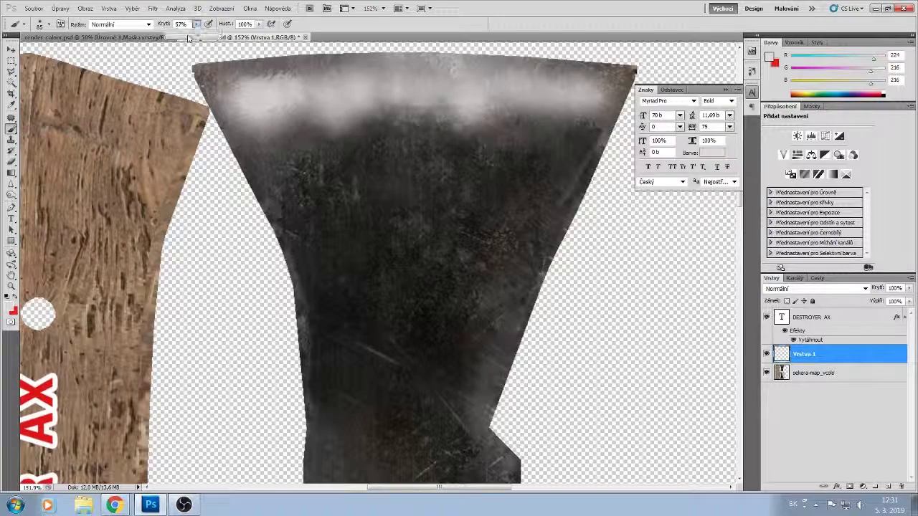
# - Lower the brush opacity to 24% and soften the band's lower and upper borders along the upper cutting edge
pyautogui.moveTo(188, 35); pyautogui.dragTo(179, 35)
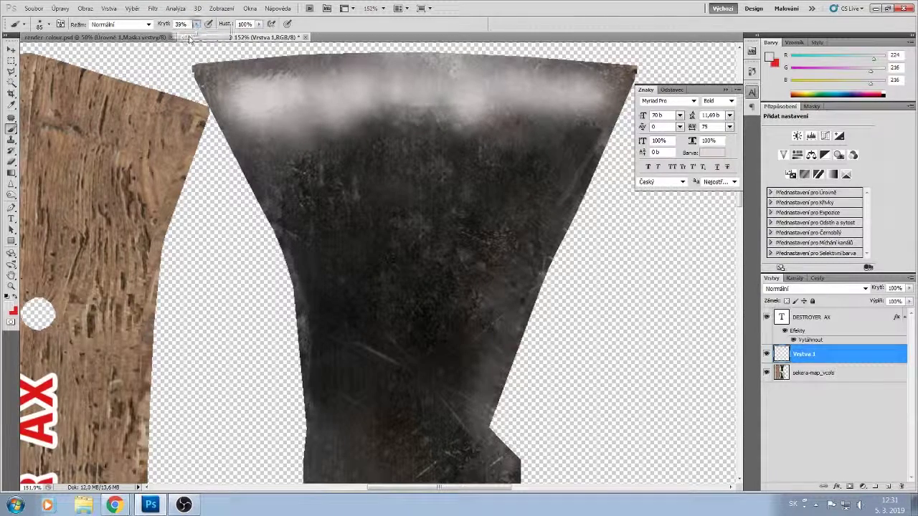
pyautogui.moveTo(240, 107); pyautogui.dragTo(606, 133)
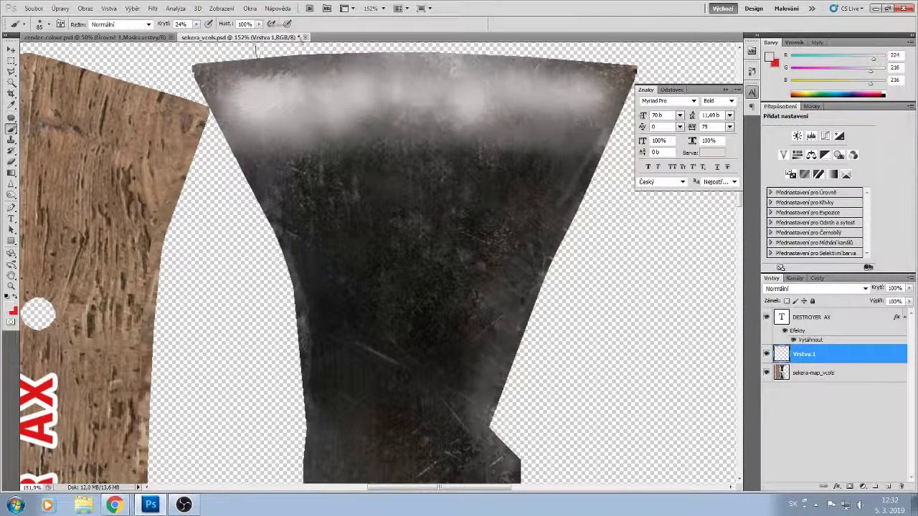
pyautogui.moveTo(226, 75); pyautogui.dragTo(652, 100)
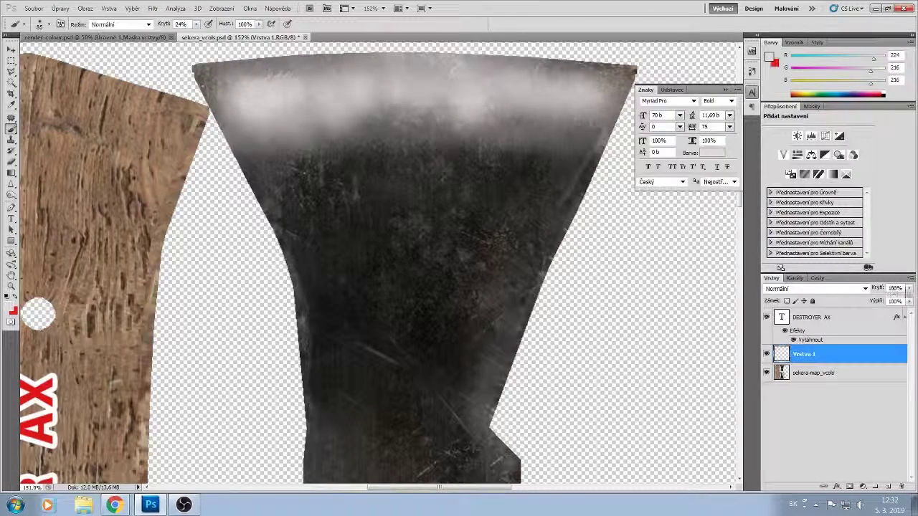
# - Reduce the painted highlight layer's opacity to 46%
pyautogui.moveTo(896, 301); pyautogui.dragTo(884, 300)
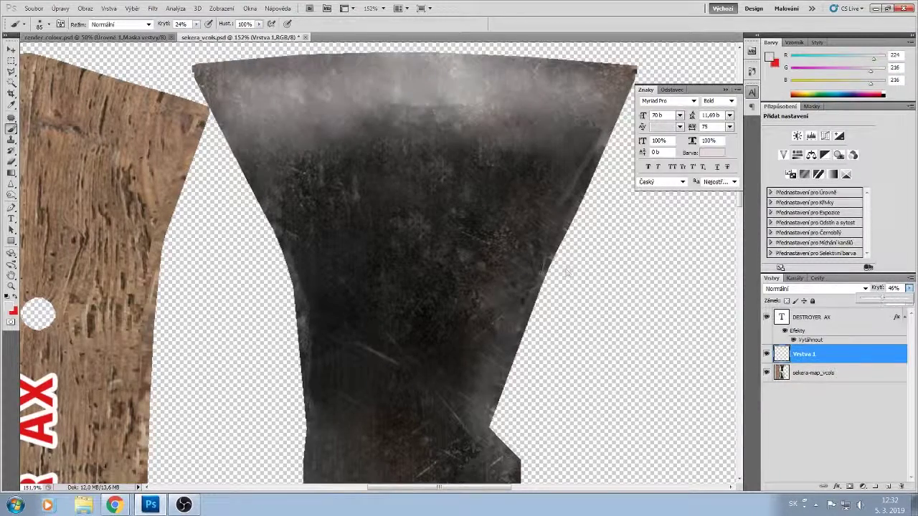
pyautogui.scroll(-4, 565, 269)
pyautogui.scroll(5, 564, 264)
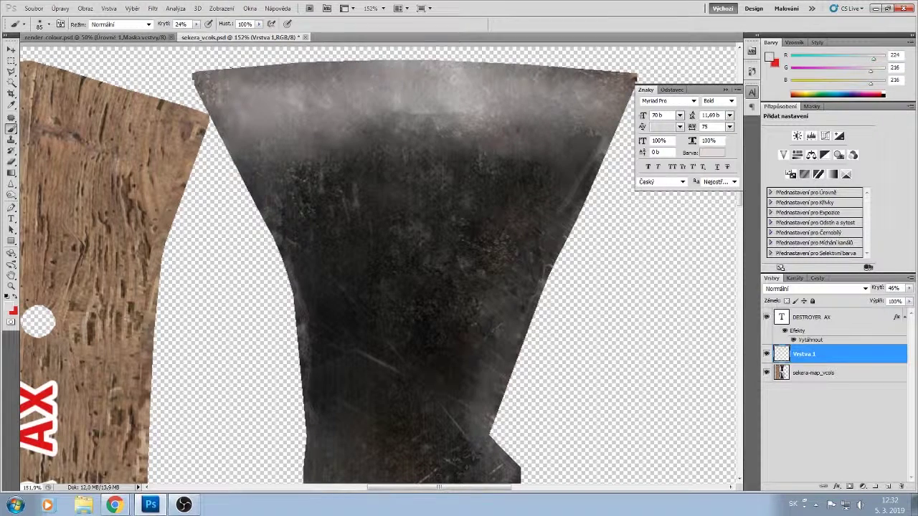
pyautogui.scroll(-1, 520, 182)
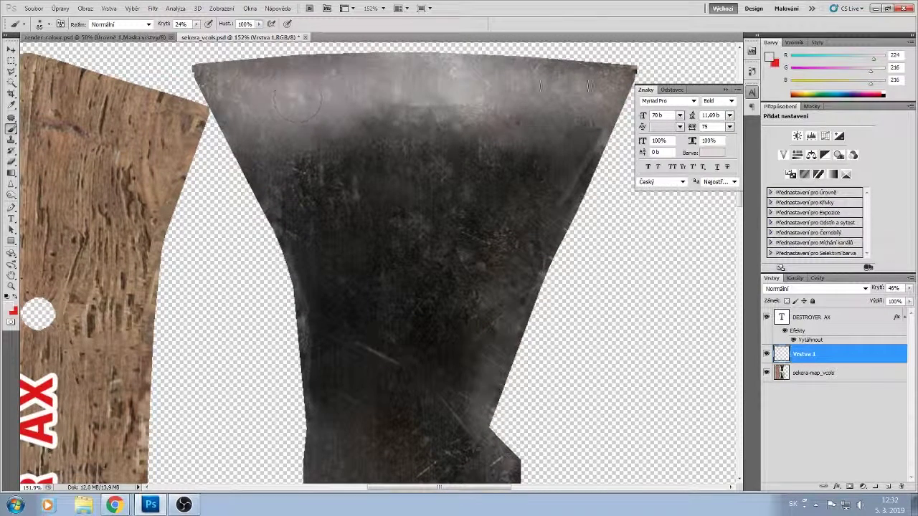
# - Undo the last two brush strokes on the dark metal below the upper head
pyautogui.scroll(-5, 514, 89)
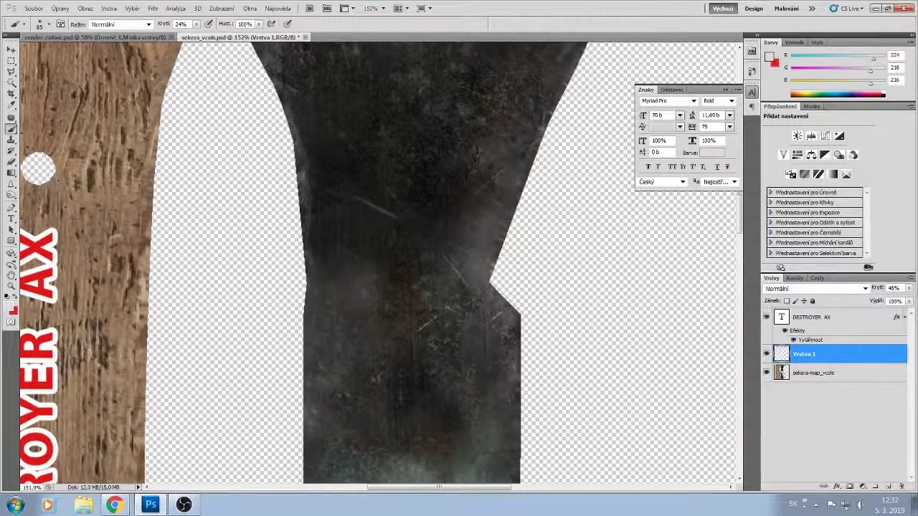
pyautogui.scroll(-5, 184, 436)
pyautogui.scroll(1, 184, 436)
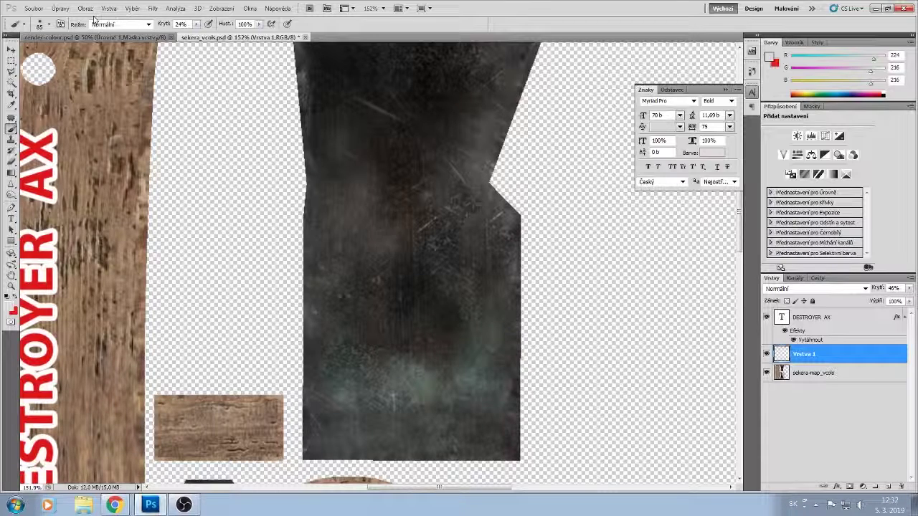
pyautogui.hotkey('ctrl', 'alt', 'z')
pyautogui.hotkey('ctrl', 'alt', 'z')
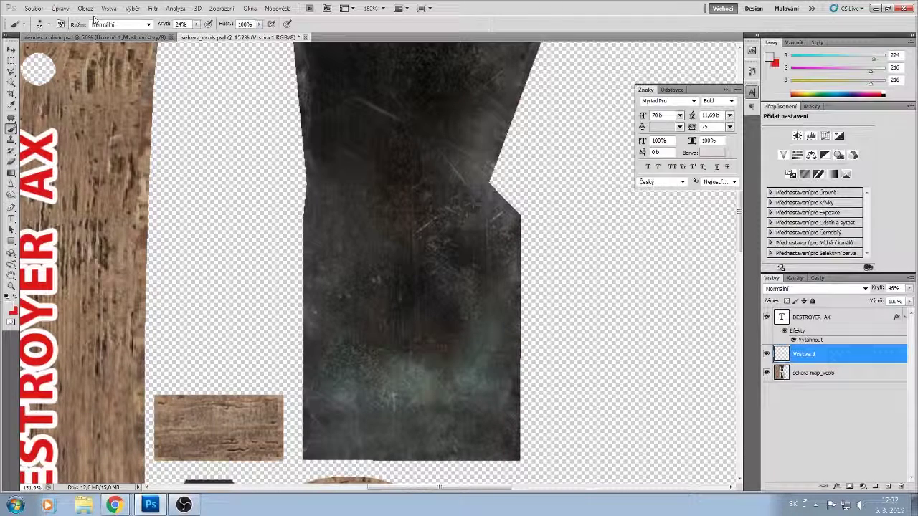
# - Brush light grey over the right end, left end and middle of the lower head's cutting edge
pyautogui.scroll(-5, 373, 272)
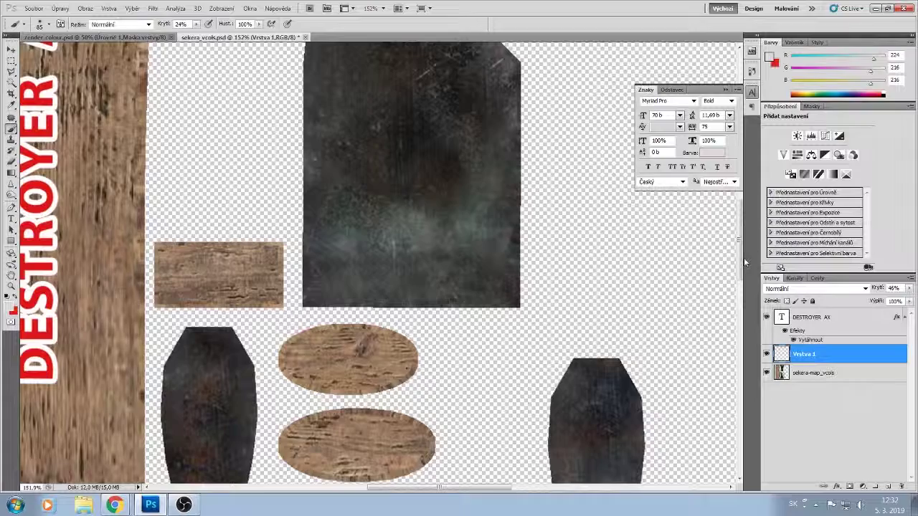
pyautogui.moveTo(744, 257); pyautogui.dragTo(744, 388)
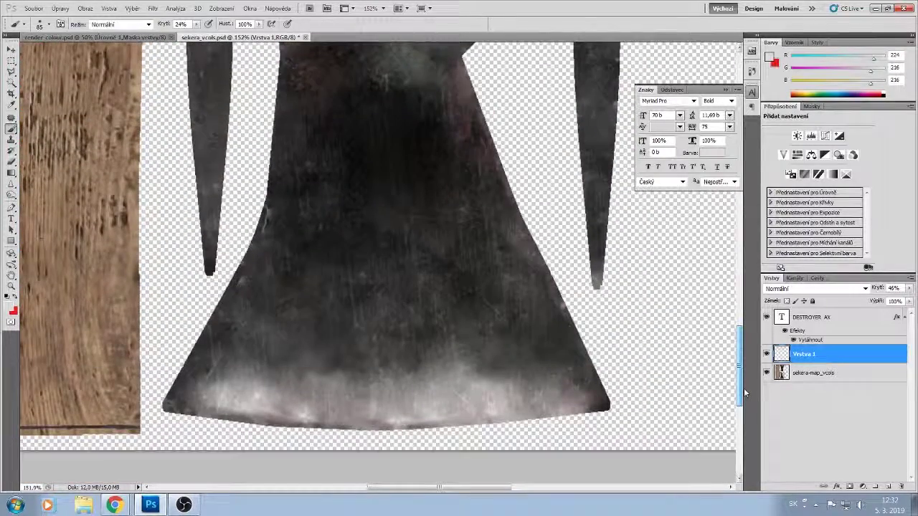
pyautogui.scroll(-3, 733, 378)
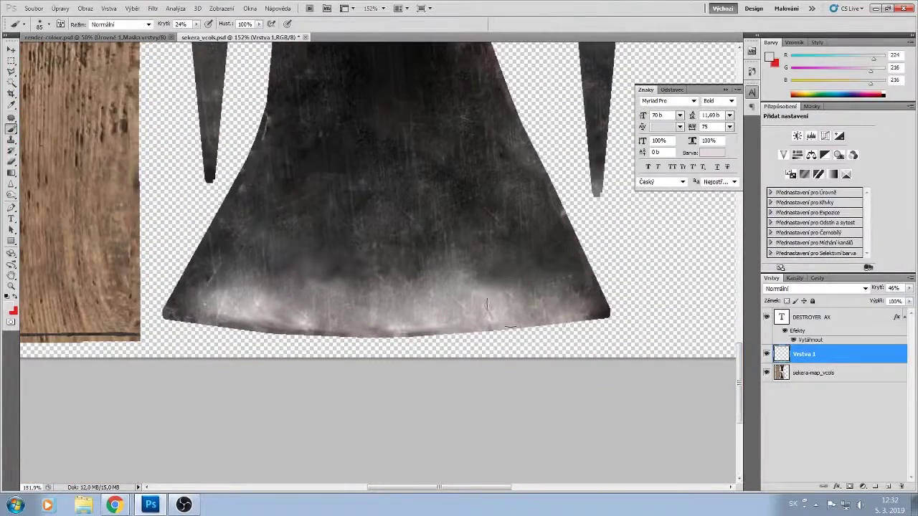
pyautogui.moveTo(591, 291); pyautogui.dragTo(562, 301)
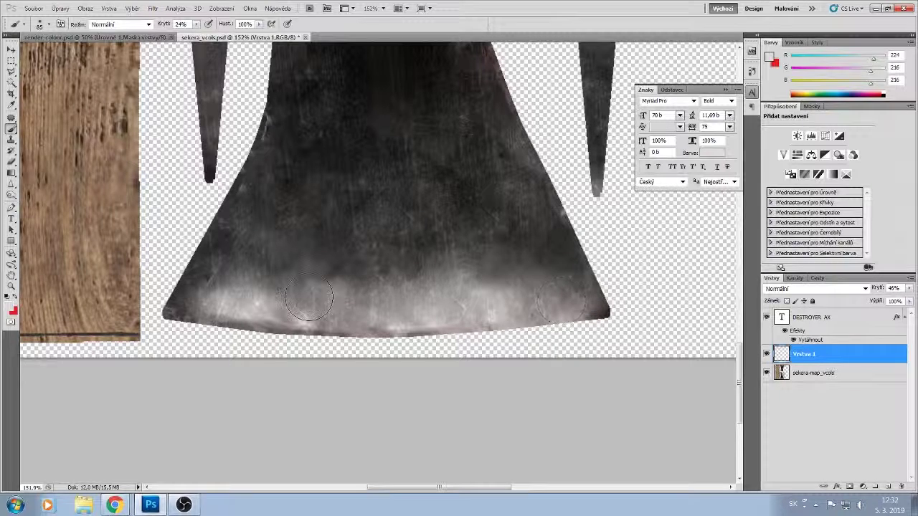
pyautogui.moveTo(309, 297); pyautogui.dragTo(189, 293)
pyautogui.moveTo(369, 282); pyautogui.dragTo(395, 277)
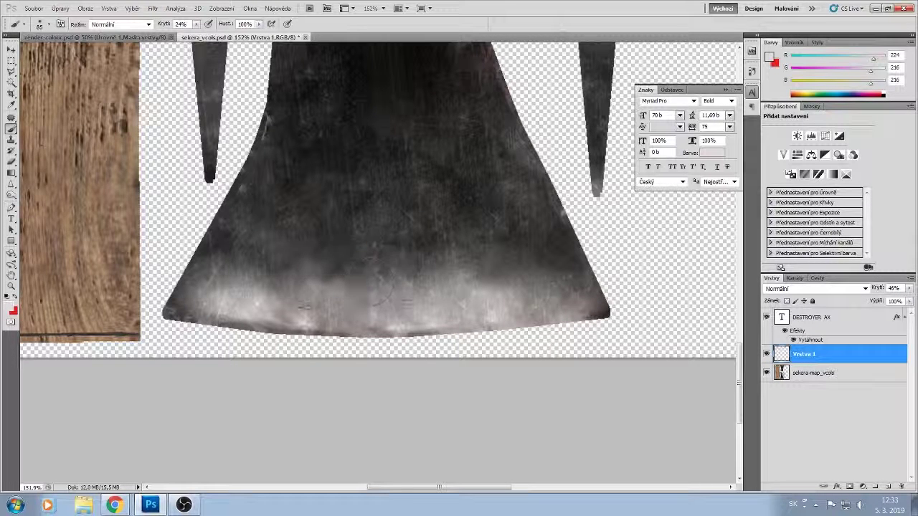
# - Add more light grey to the right part of the lower head's cutting edge
pyautogui.scroll(-2, 383, 242)
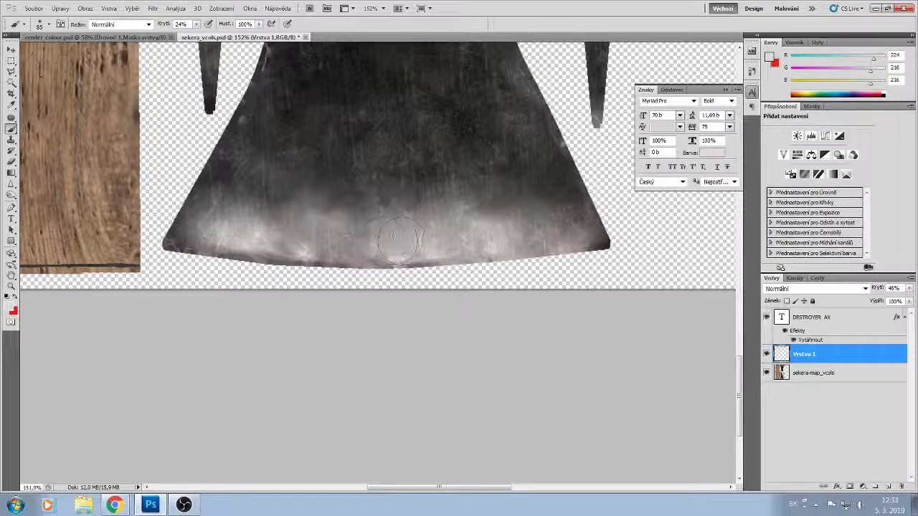
pyautogui.moveTo(511, 237); pyautogui.dragTo(581, 226)
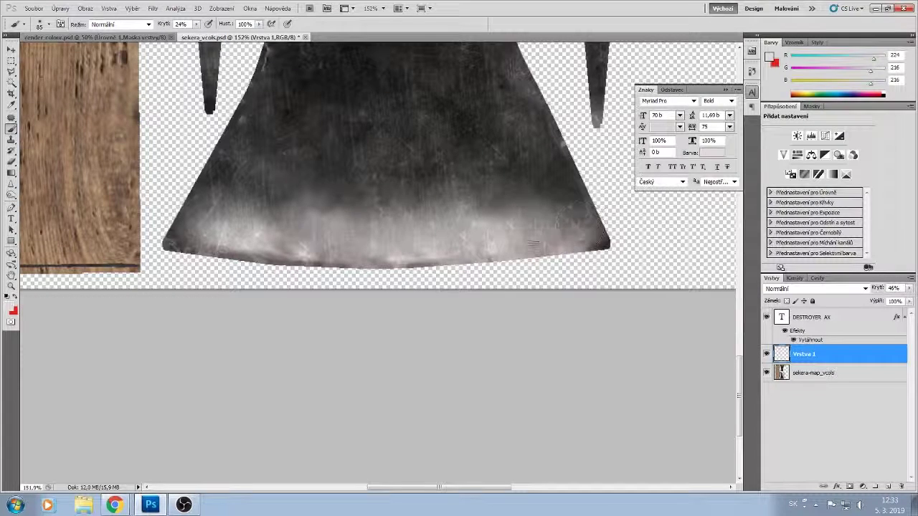
pyautogui.scroll(-1, 362, 262)
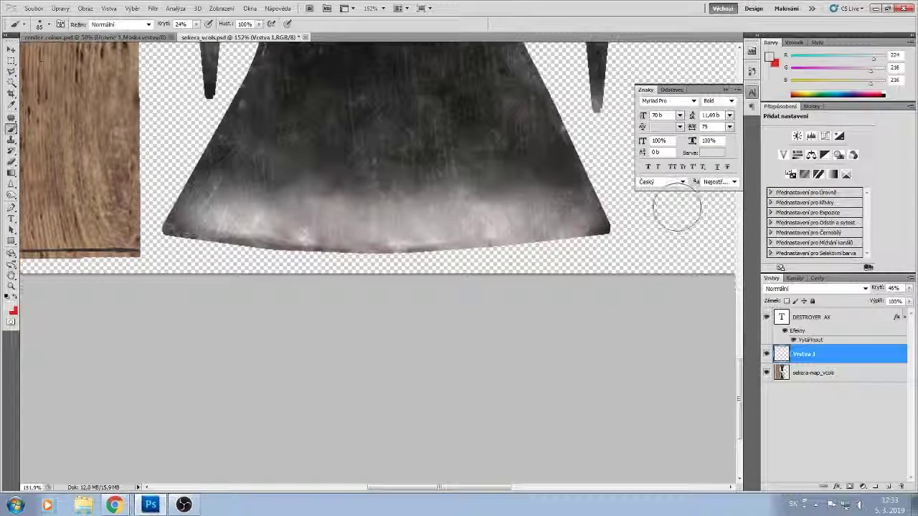
# - Brush light grey over the pointed tip of the narrow metal strip left of the lower head
pyautogui.scroll(-1, 466, 238)
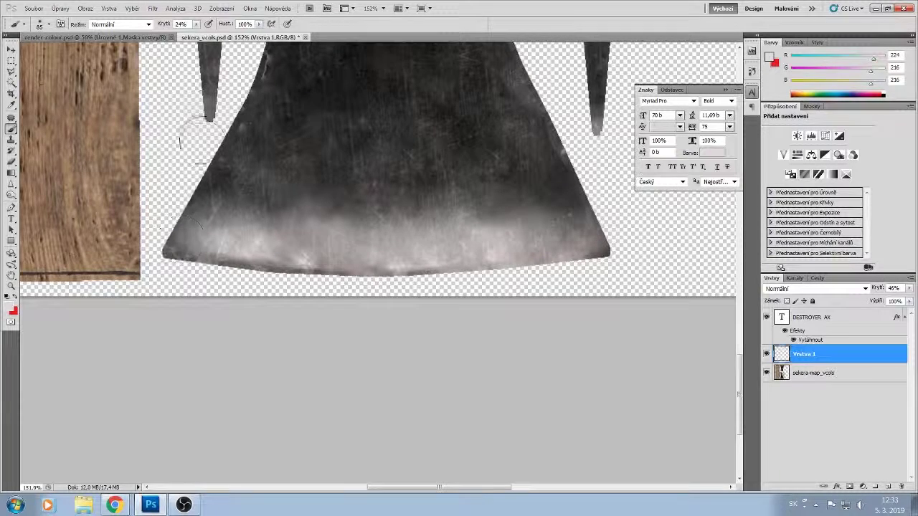
pyautogui.scroll(6, 425, 328)
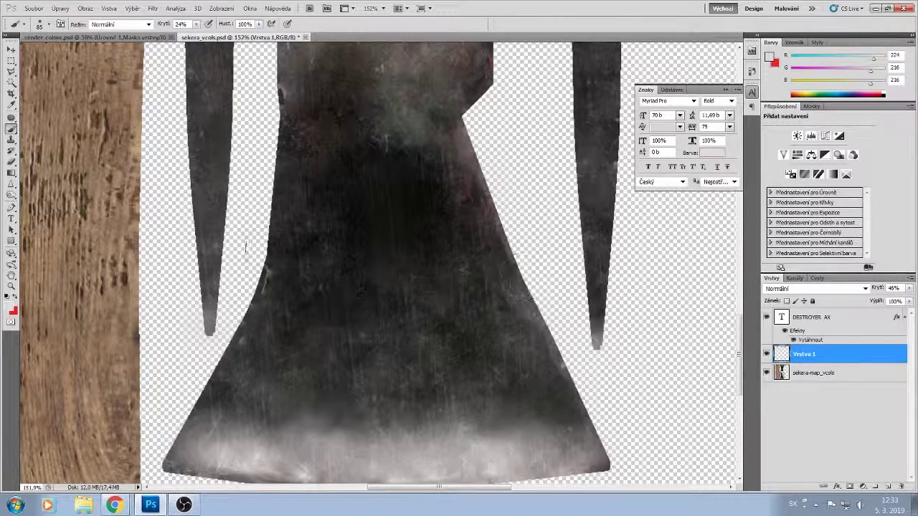
pyautogui.scroll(3, 273, 258)
pyautogui.scroll(-4, 381, 385)
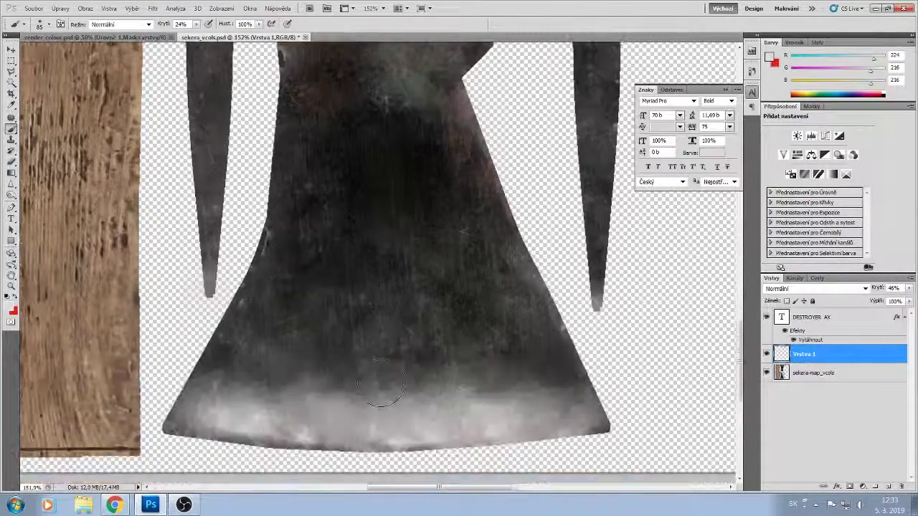
# - Add a Gradient Overlay effect to the DESTROYER AX text layer using the red-to-green gradient preset
pyautogui.scroll(-6, 380, 385)
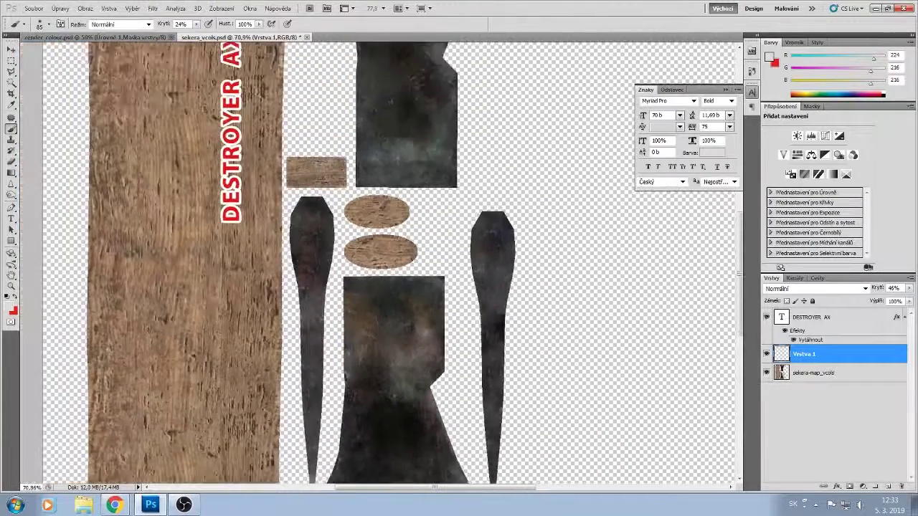
pyautogui.scroll(-1, 316, 384)
pyautogui.scroll(4, 316, 383)
pyautogui.click(12, 49)
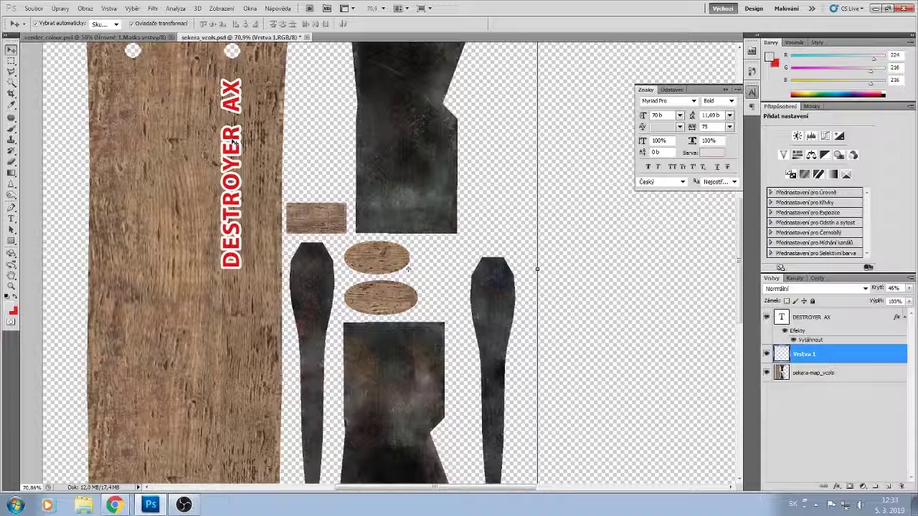
pyautogui.click(846, 318)
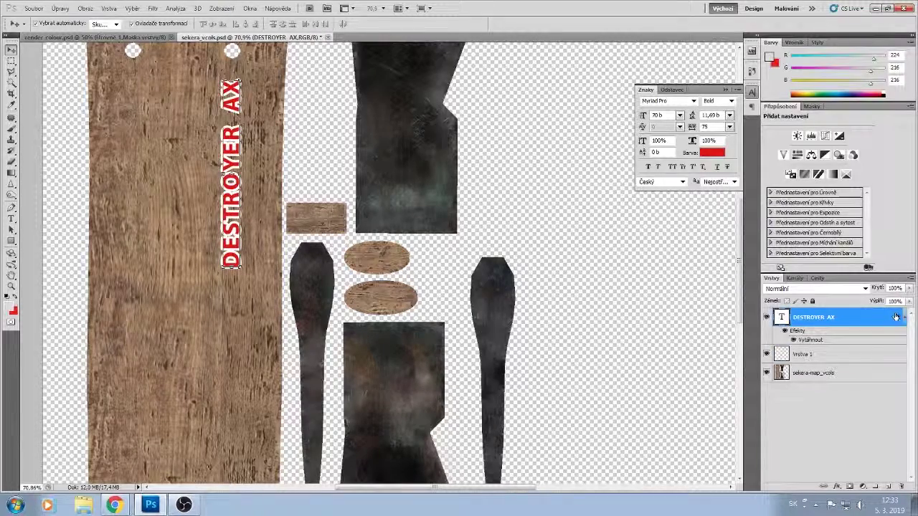
pyautogui.doubleClick(896, 317)
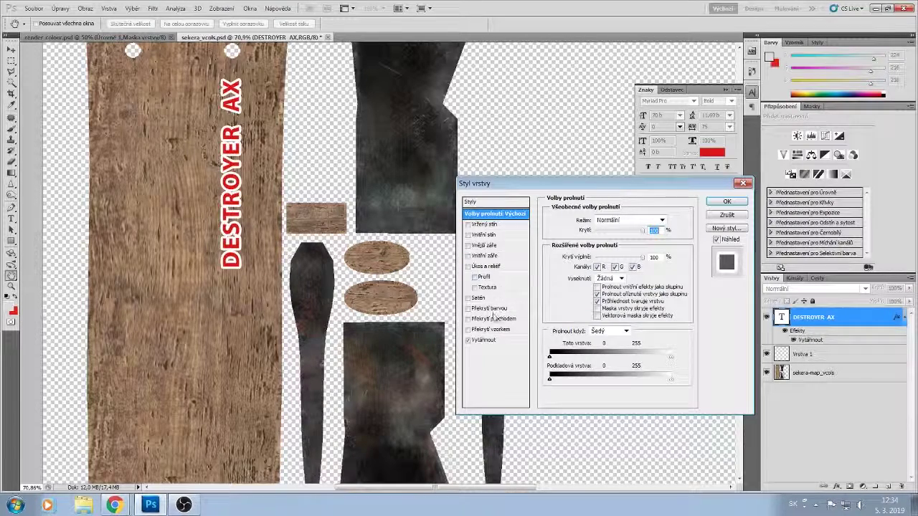
pyautogui.click(494, 318)
pyautogui.click(598, 241)
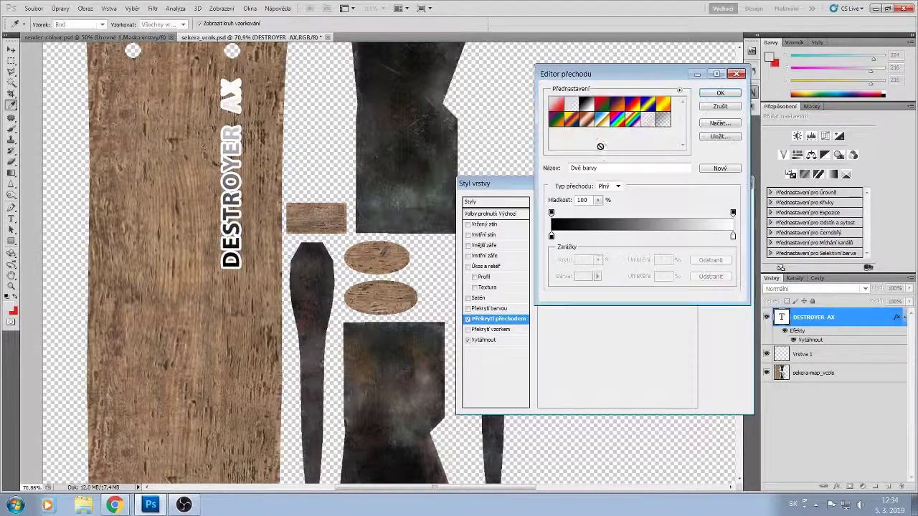
pyautogui.click(602, 104)
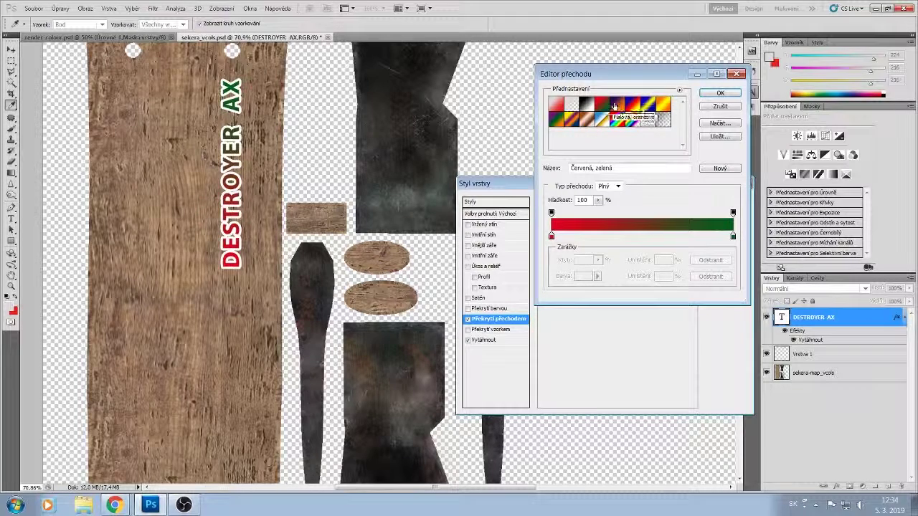
pyautogui.click(617, 104)
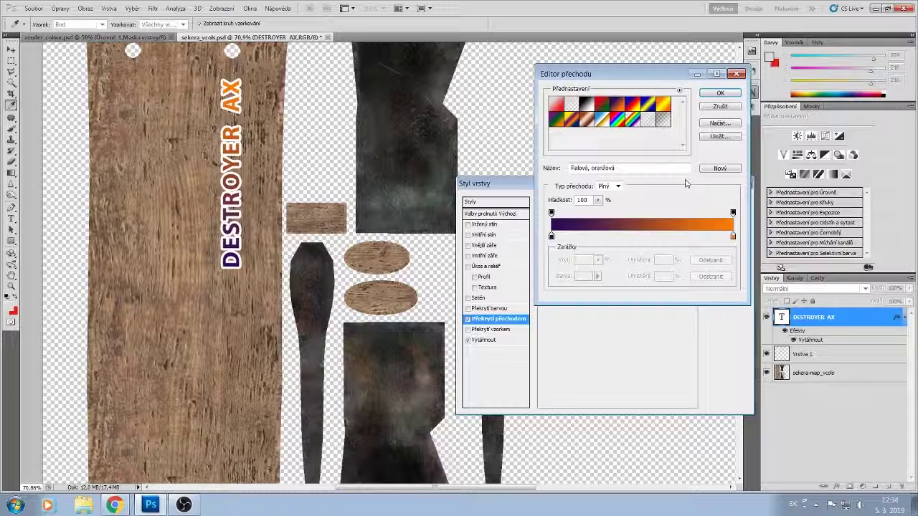
pyautogui.click(602, 102)
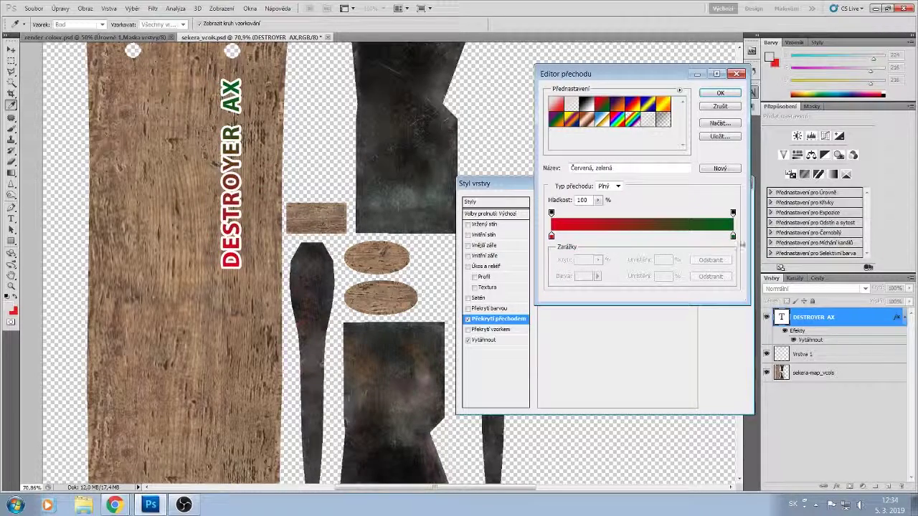
# - Recolour the gradient's green end stop to a very dark grey and accept the edited gradient
pyautogui.doubleClick(732, 236)
pyautogui.click(259, 107)
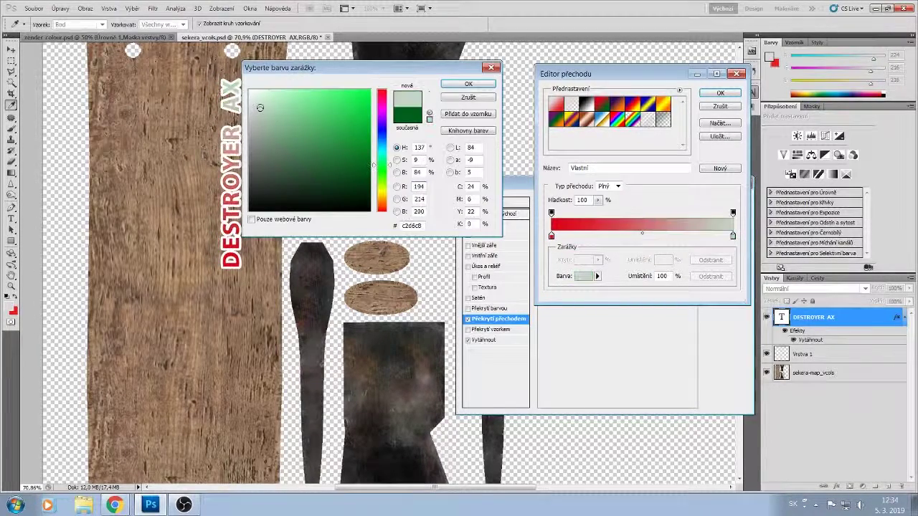
pyautogui.moveTo(260, 108); pyautogui.dragTo(271, 188)
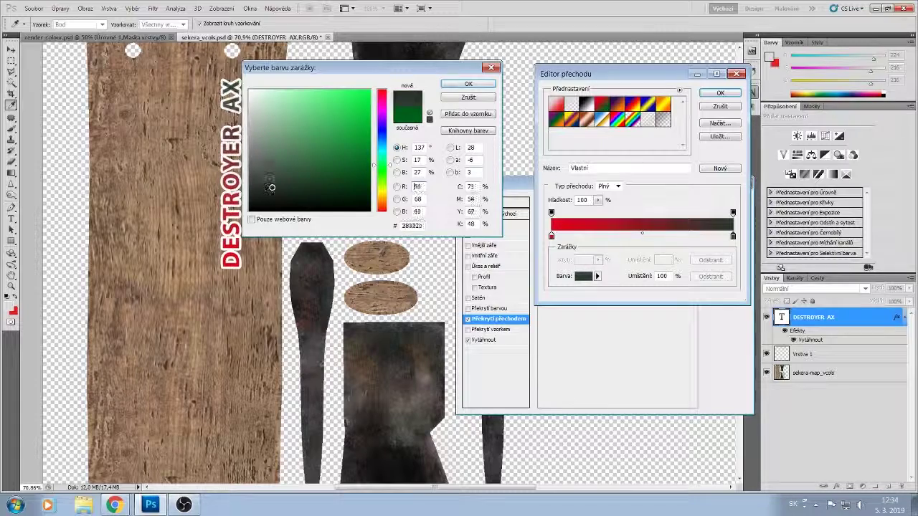
pyautogui.moveTo(371, 67); pyautogui.dragTo(490, 63)
pyautogui.click(601, 81)
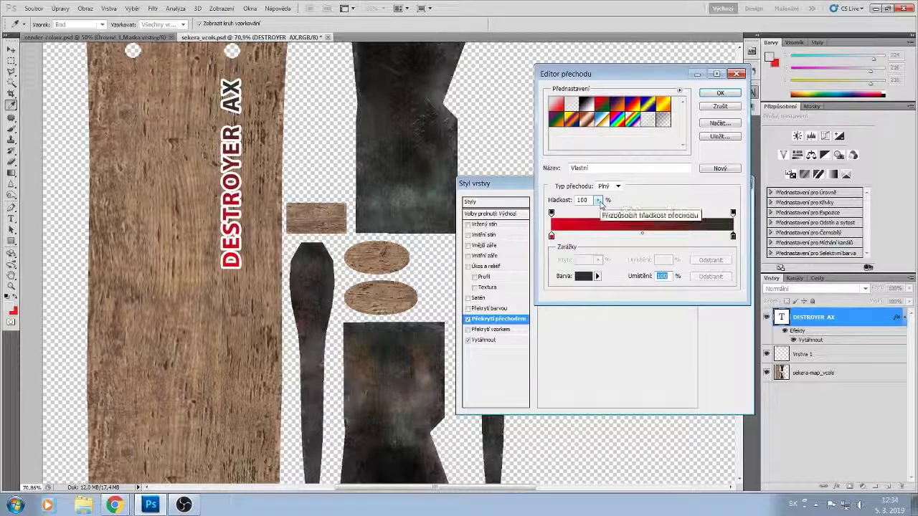
pyautogui.click(613, 188)
pyautogui.click(608, 187)
pyautogui.click(720, 93)
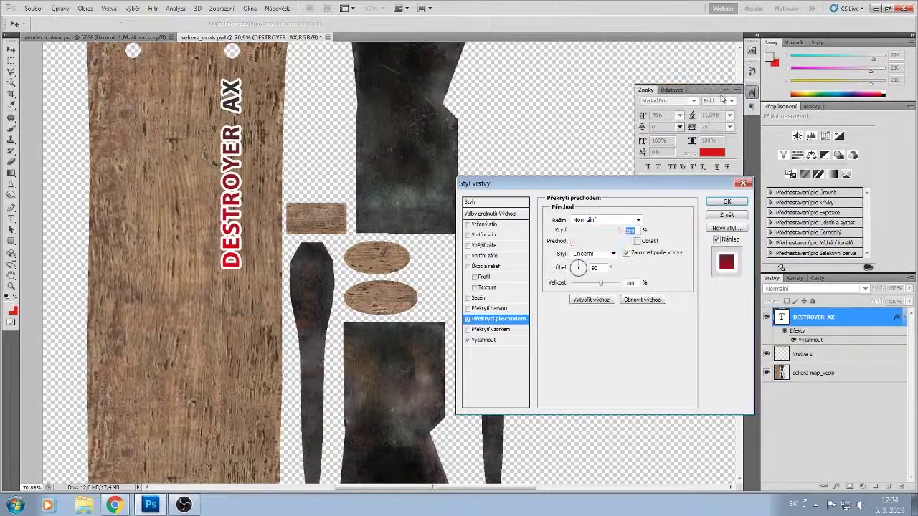
# - Set the gradient overlay's angle to 0° and apply the layer style
pyautogui.moveTo(580, 268); pyautogui.dragTo(582, 266)
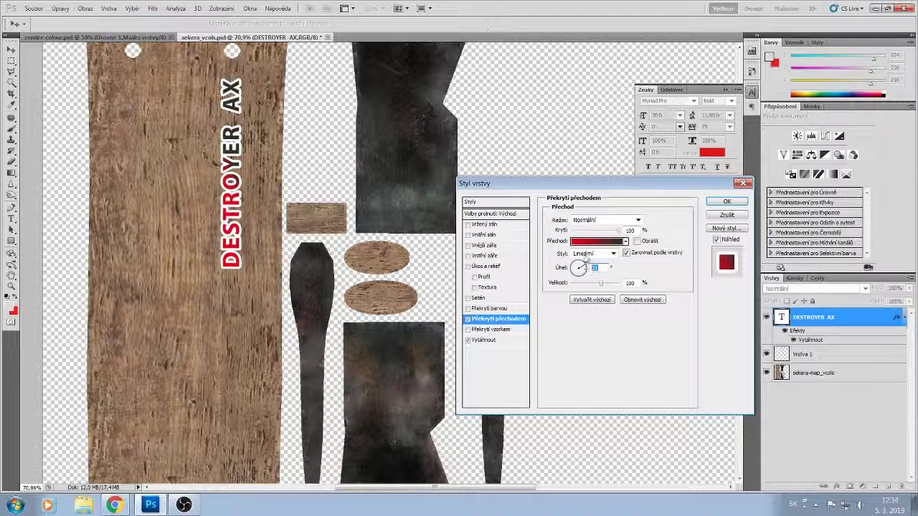
pyautogui.write('45')
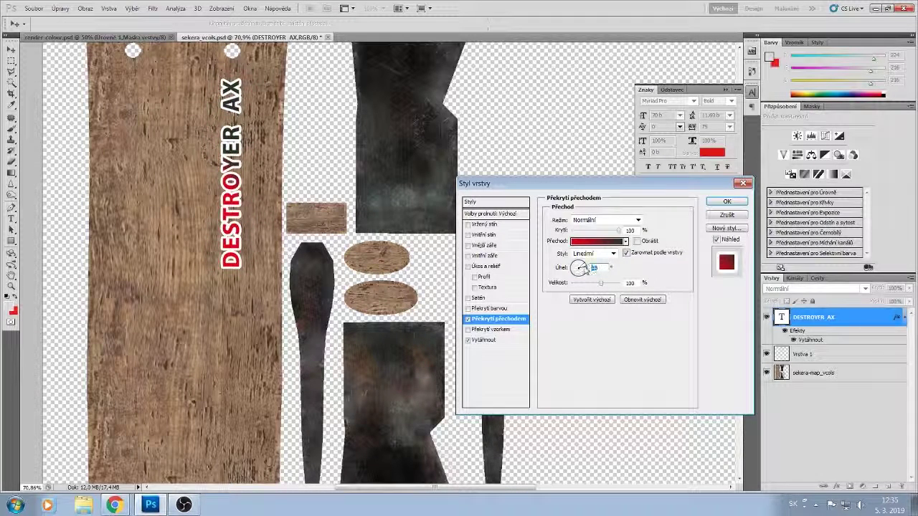
pyautogui.moveTo(584, 266); pyautogui.dragTo(644, 268)
pyautogui.click(584, 268)
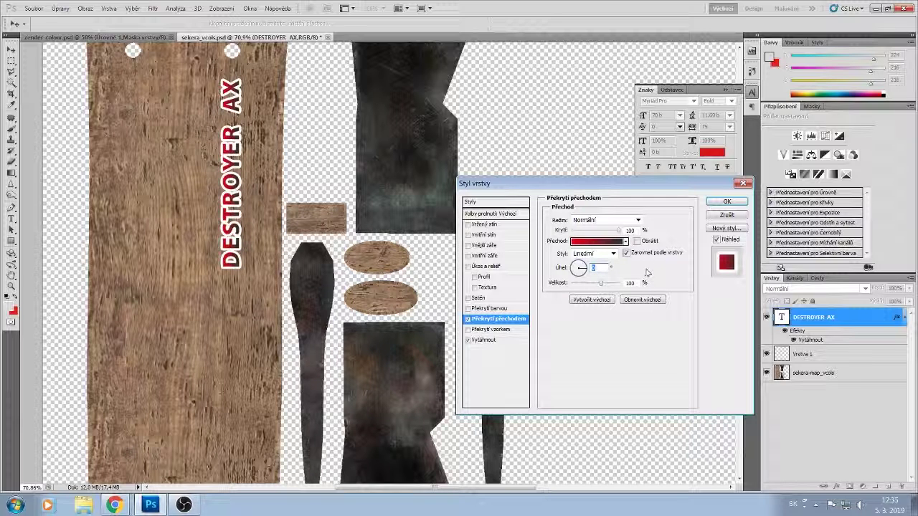
pyautogui.click(727, 203)
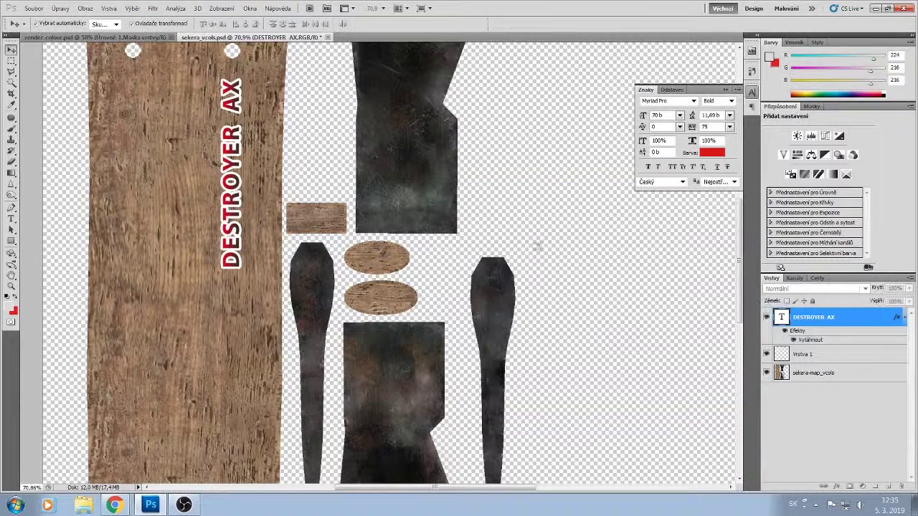
# - Duplicate the DESTROYER AX label and place the copy below the handle's left hole
pyautogui.scroll(1, 235, 172)
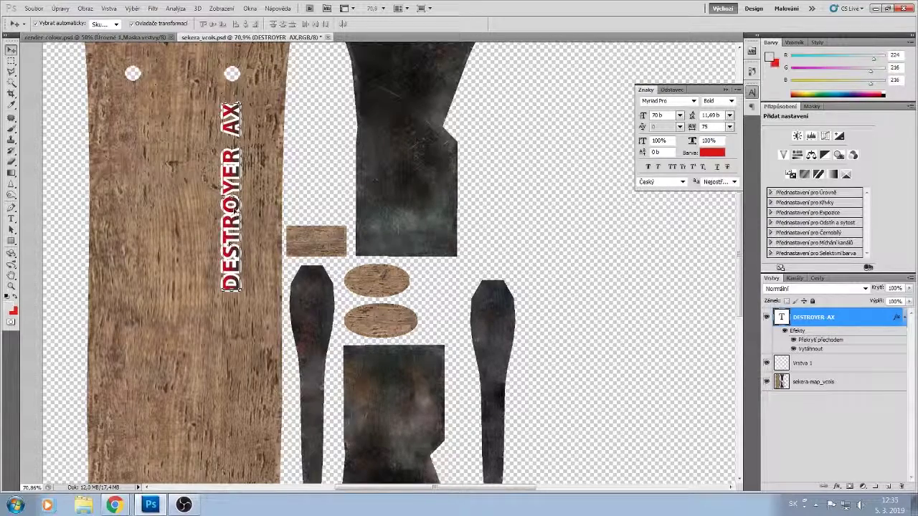
pyautogui.click(209, 208)
pyautogui.click(464, 191)
pyautogui.click(799, 319)
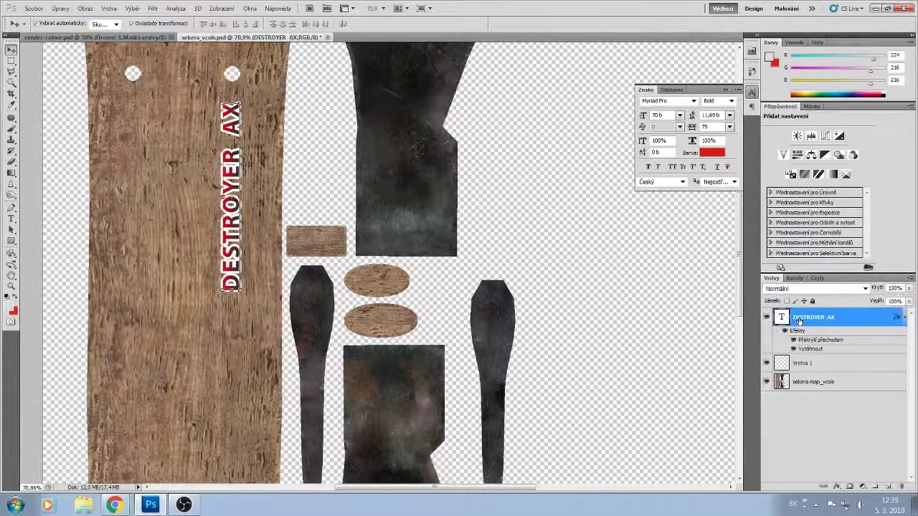
pyautogui.moveTo(231, 194); pyautogui.dragTo(133, 192)
# - Rotate the copied label about 180° so it reads downward, and apply the transformation
pyautogui.hotkey('ctrl', 't')
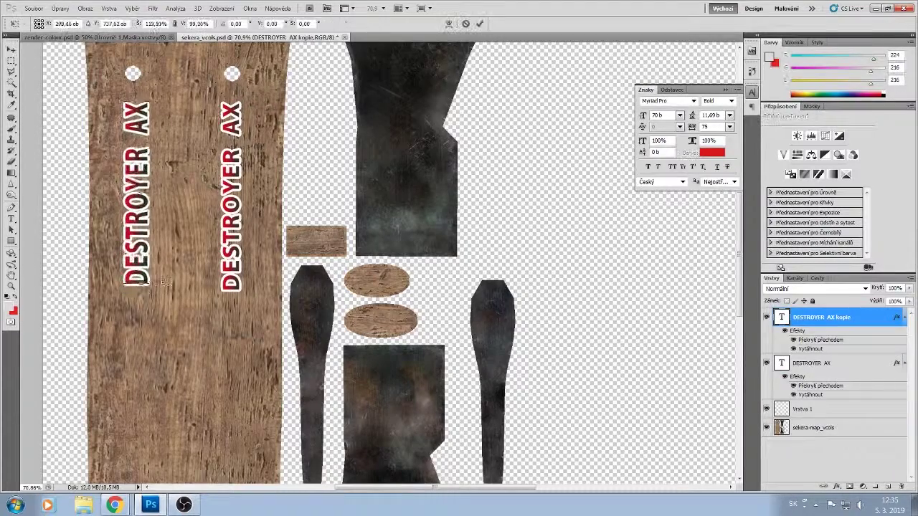
pyautogui.moveTo(146, 296); pyautogui.dragTo(119, 103)
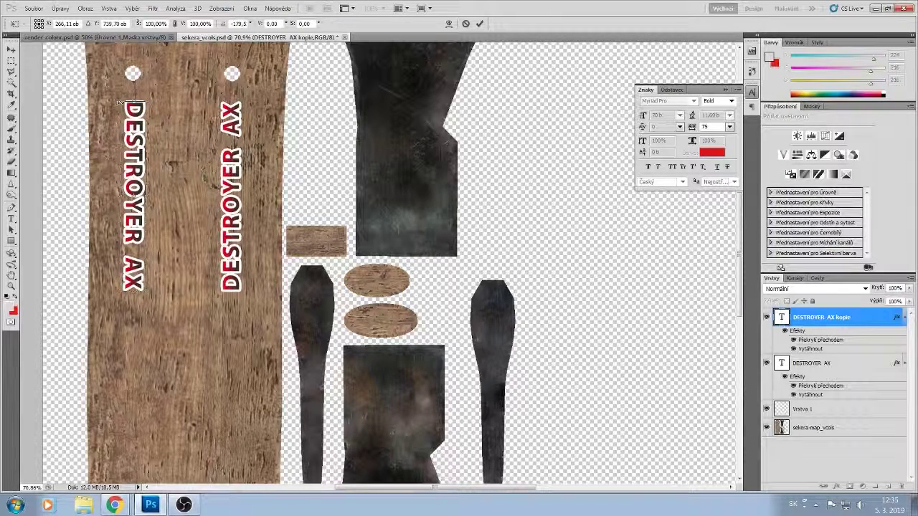
pyautogui.click(12, 49)
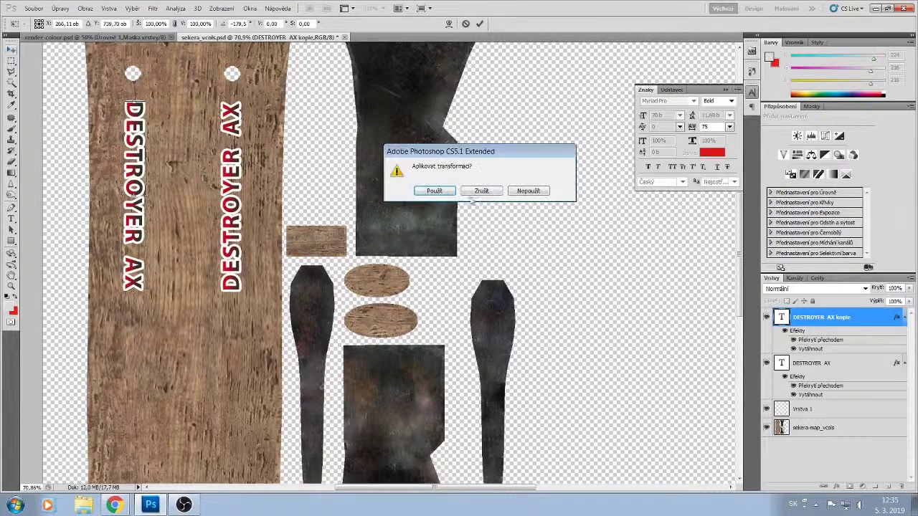
pyautogui.click(436, 189)
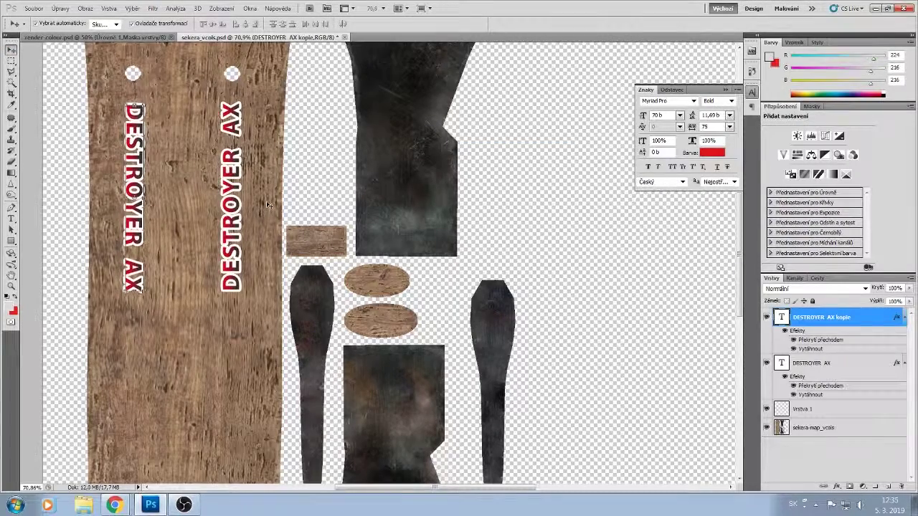
pyautogui.moveTo(177, 253); pyautogui.dragTo(177, 276)
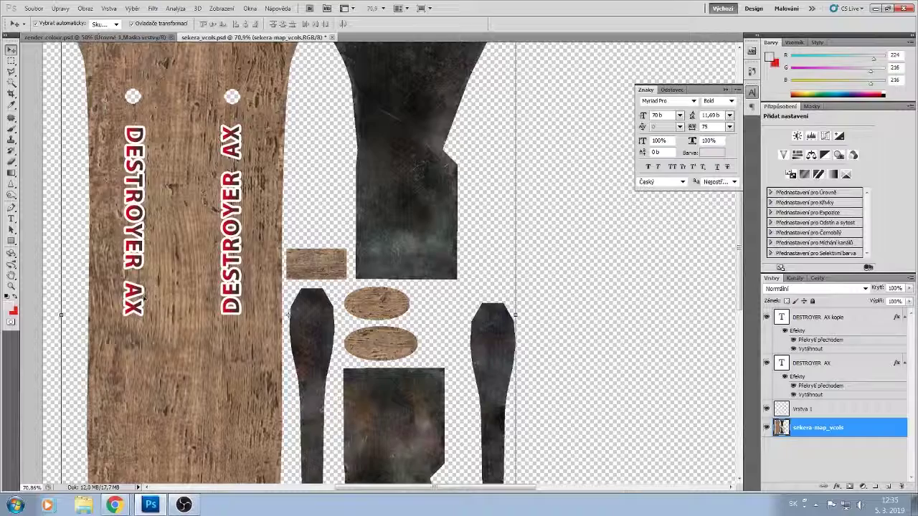
pyautogui.click(142, 266)
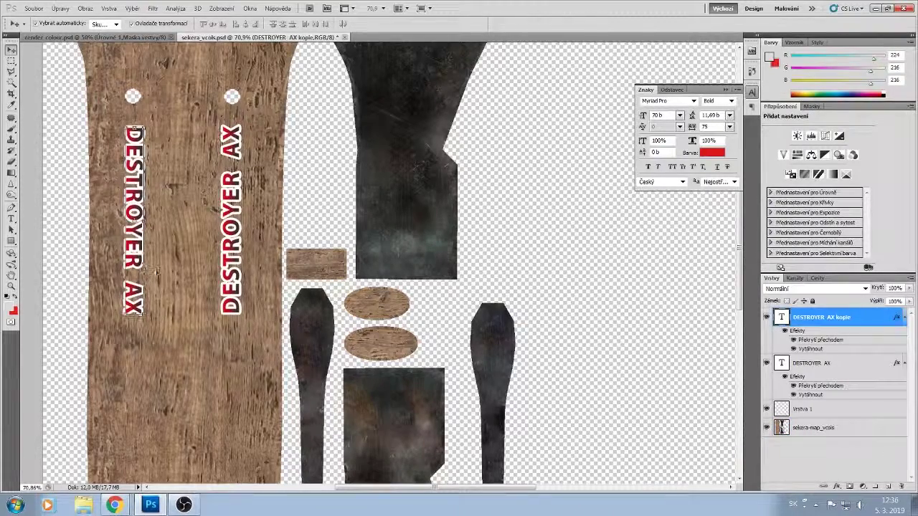
# - Examine both labels and the metal pieces across the full height of the texture map
pyautogui.scroll(-5, 156, 271)
pyautogui.keyDown('alt'); pyautogui.scroll(-2, 185, 280); pyautogui.keyUp('alt')
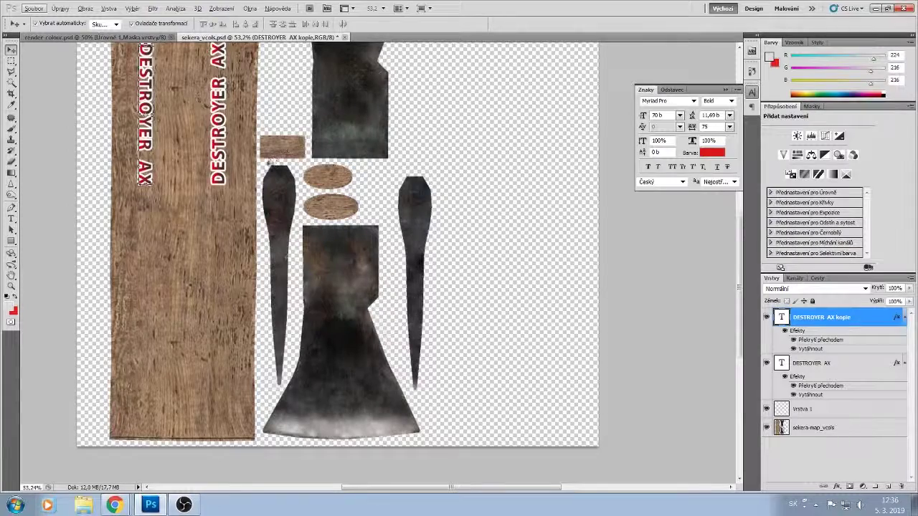
pyautogui.scroll(5, 270, 164)
pyautogui.scroll(-3, 220, 226)
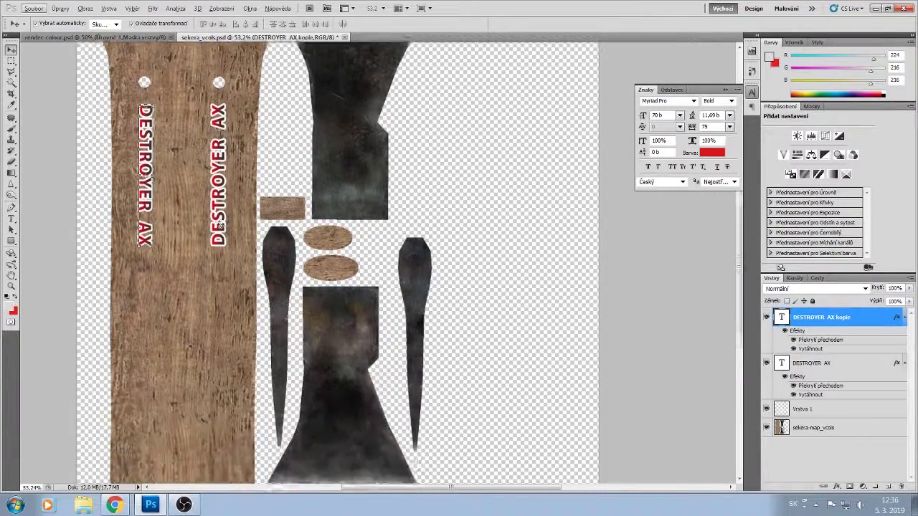
pyautogui.scroll(-2, 220, 226)
pyautogui.scroll(4, 220, 226)
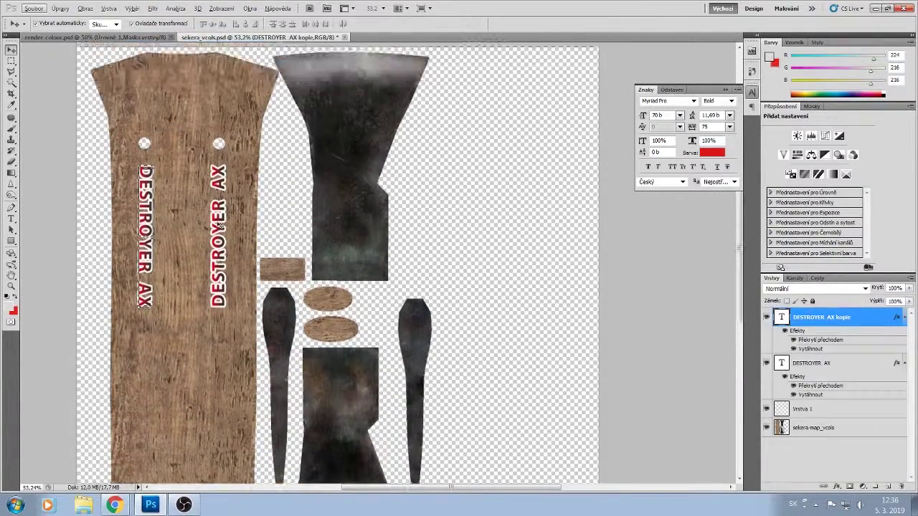
pyautogui.scroll(-2, 220, 226)
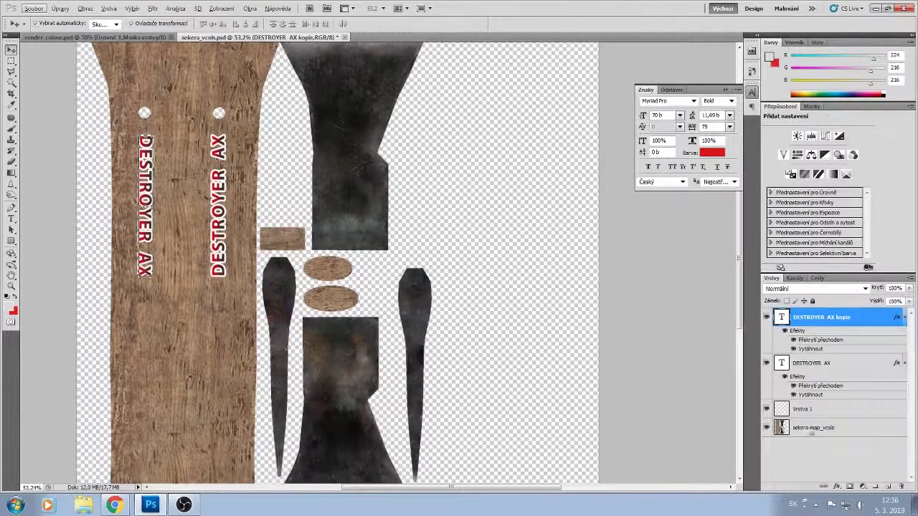
# - On the sekera-map_vcols layer, patch the head of the left narrow metal strip with metal from the upper axe head's lower part, and deselect
pyautogui.click(145, 207)
pyautogui.press('j')
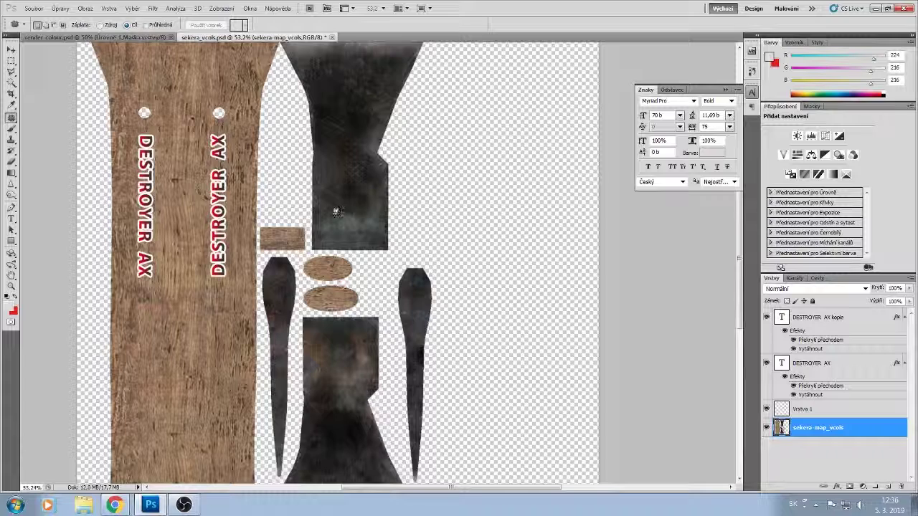
pyautogui.moveTo(347, 213)
pyautogui.mouseDown()
pyautogui.moveTo(367, 224)
pyautogui.moveTo(337, 217)
pyautogui.moveTo(418, 302)
pyautogui.moveTo(383, 203)
pyautogui.mouseUp()
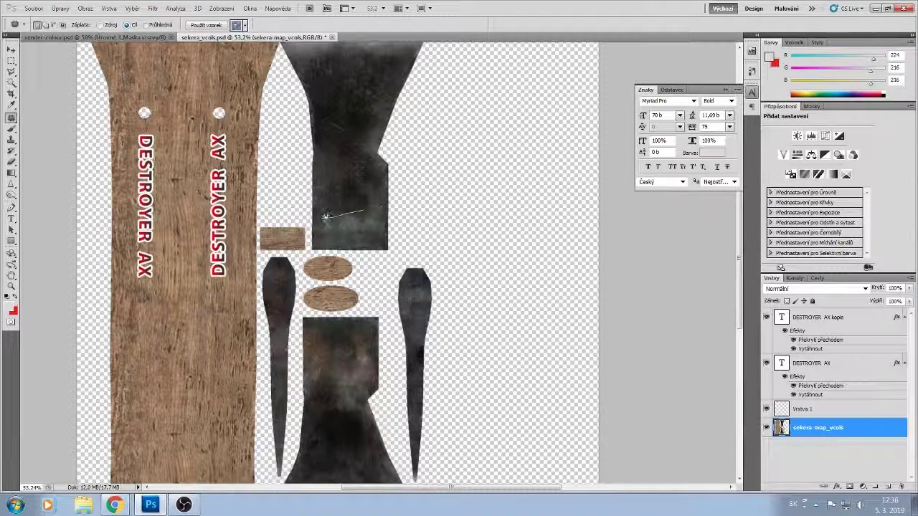
pyautogui.moveTo(326, 215); pyautogui.dragTo(342, 223)
pyautogui.moveTo(340, 220); pyautogui.dragTo(269, 288)
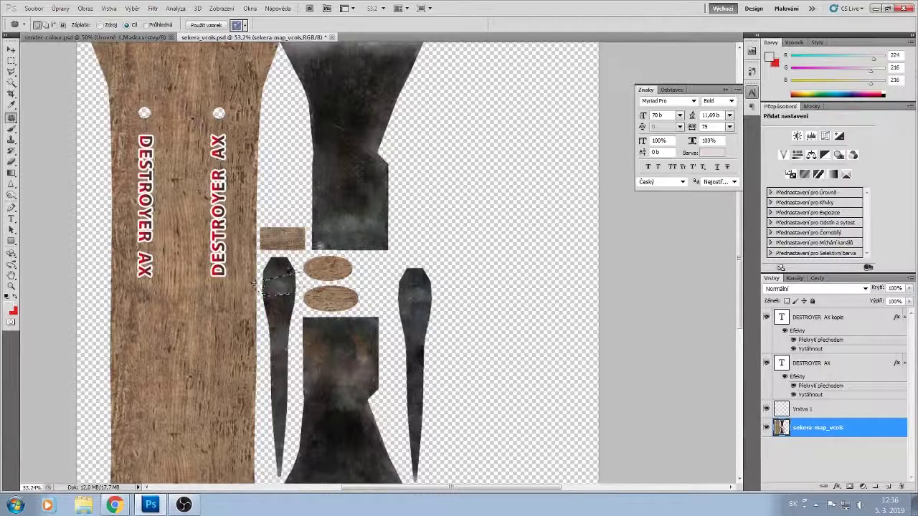
pyautogui.hotkey('ctrl', 'd')
pyautogui.scroll(3, 347, 215)
pyautogui.scroll(-2, 344, 225)
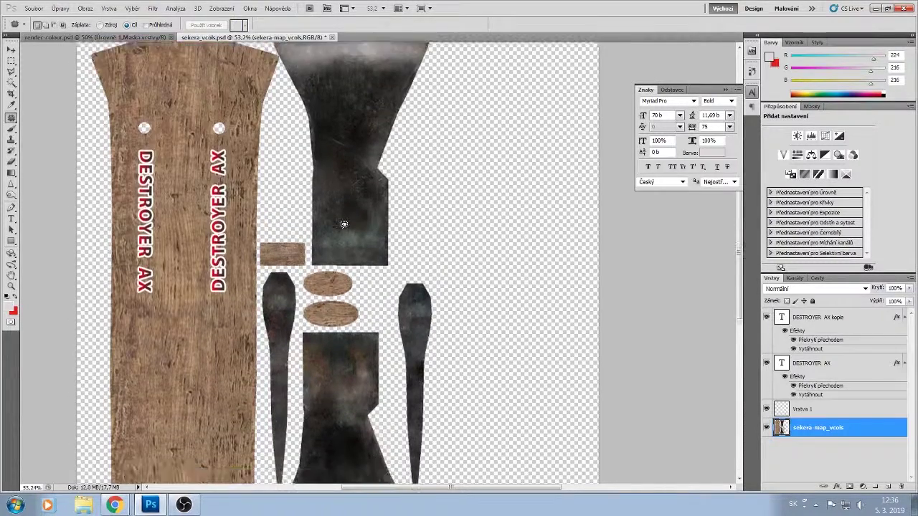
pyautogui.scroll(-5, 345, 225)
pyautogui.scroll(-2, 344, 225)
pyautogui.scroll(1, 345, 224)
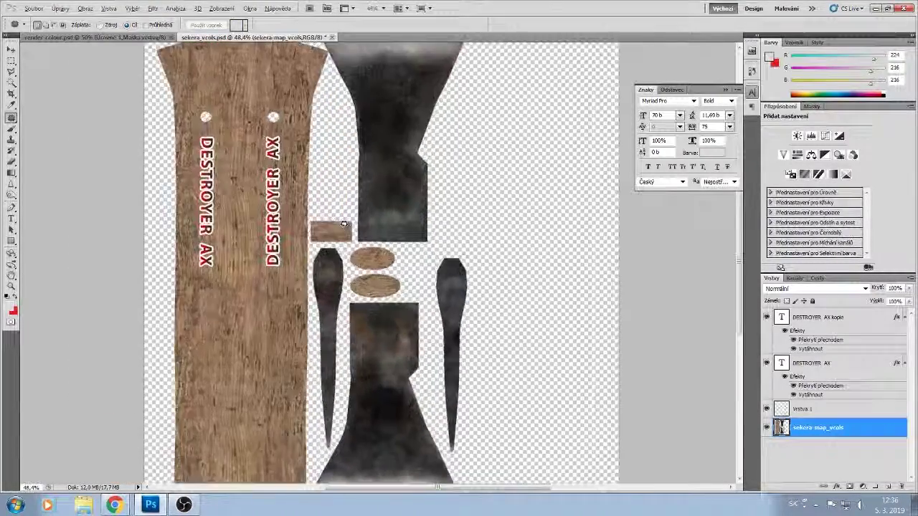
pyautogui.press('alt')
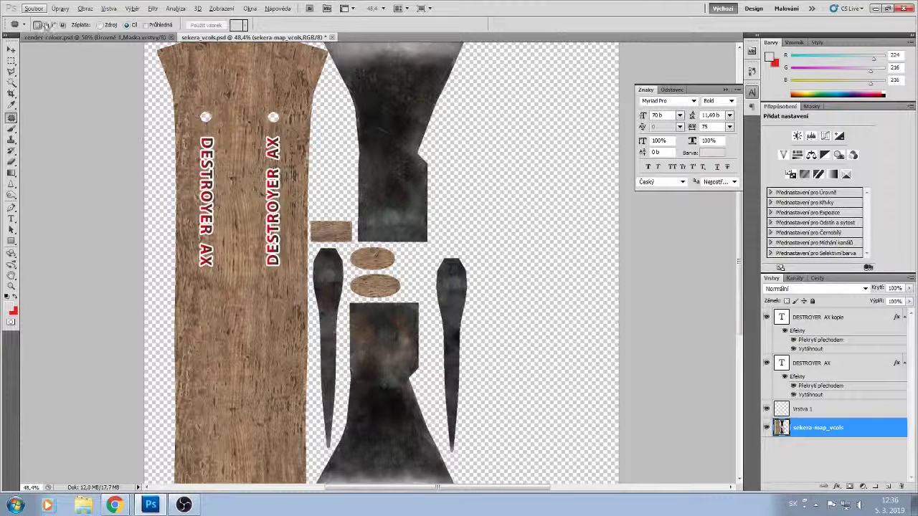
pyautogui.click(12, 49)
pyautogui.click(208, 143)
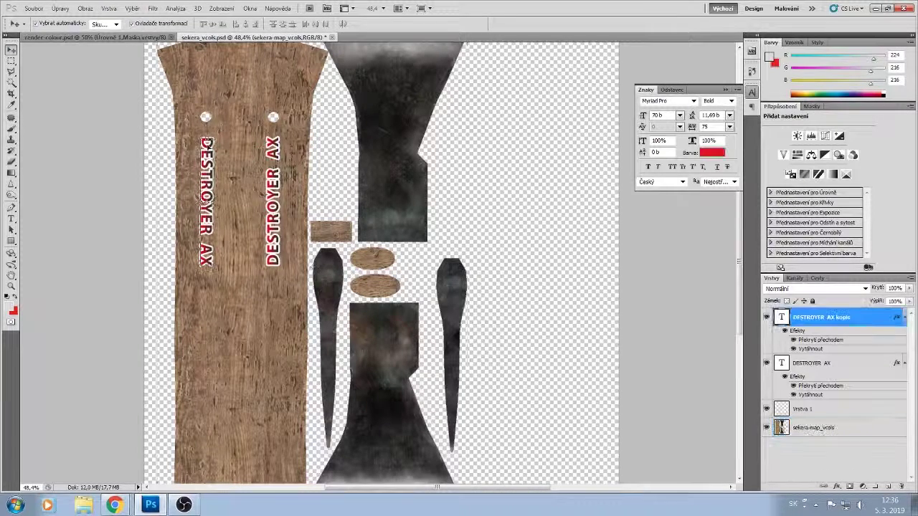
pyautogui.hotkey('ctrl', 't')
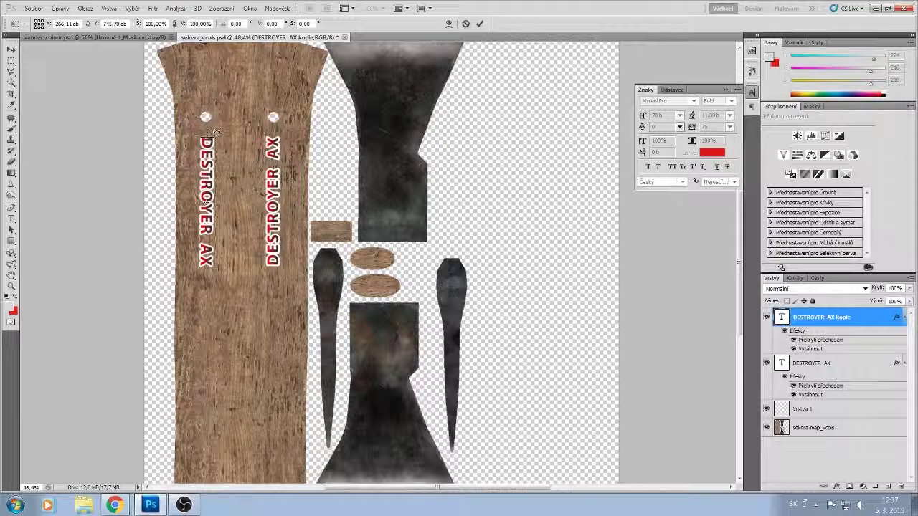
pyautogui.click(482, 23)
# - Save a copy of the colour texture in PNG format over the existing sekera_vcols image in the Mapy folder
pyautogui.click(36, 9)
pyautogui.click(49, 190)
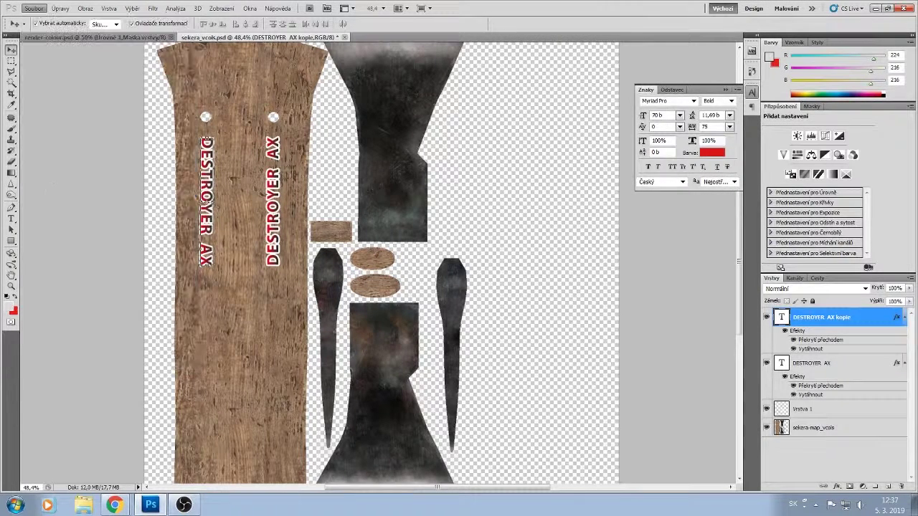
pyautogui.click(531, 303)
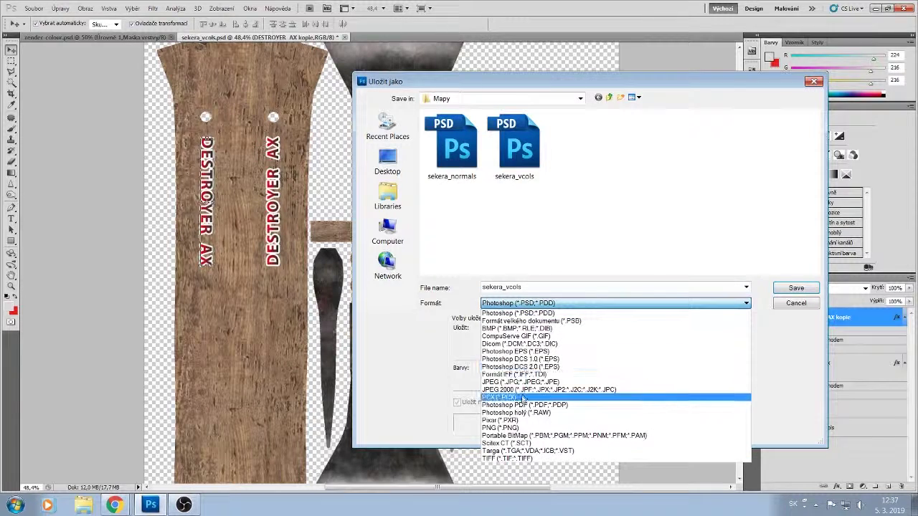
pyautogui.click(500, 427)
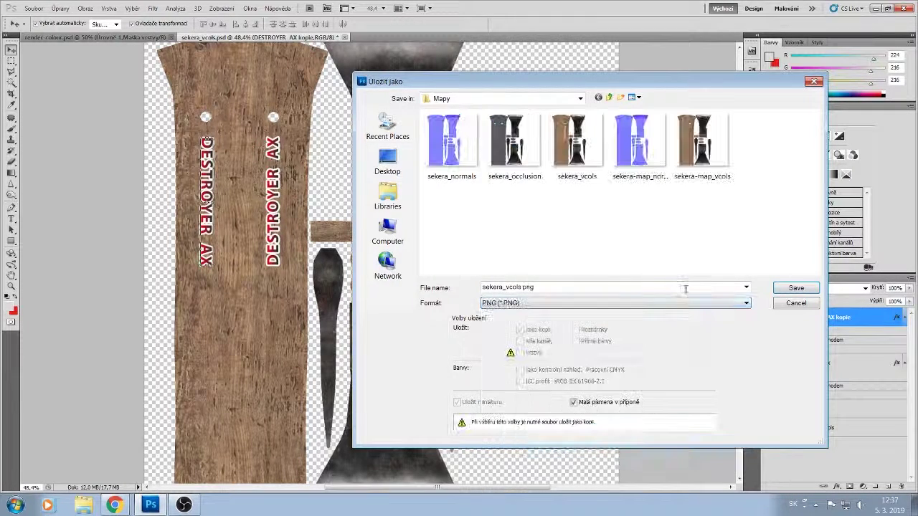
pyautogui.click(596, 166)
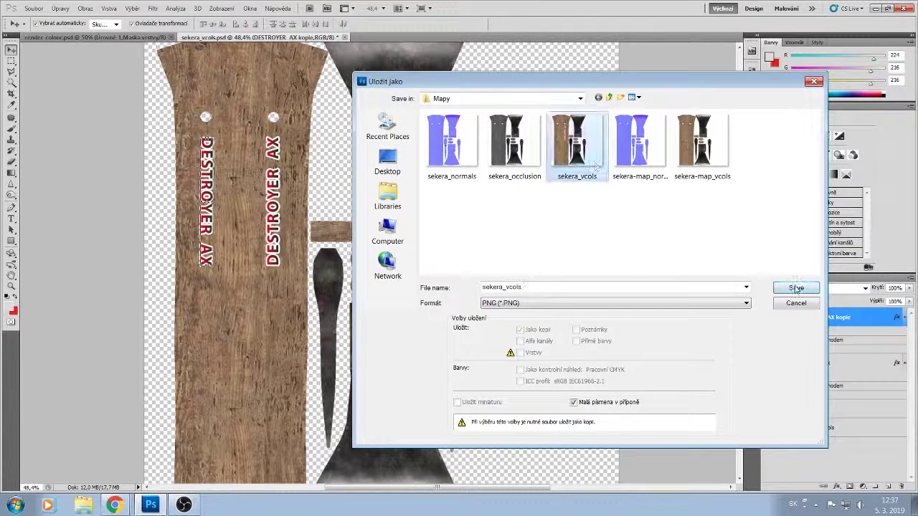
pyautogui.click(796, 288)
pyautogui.click(443, 191)
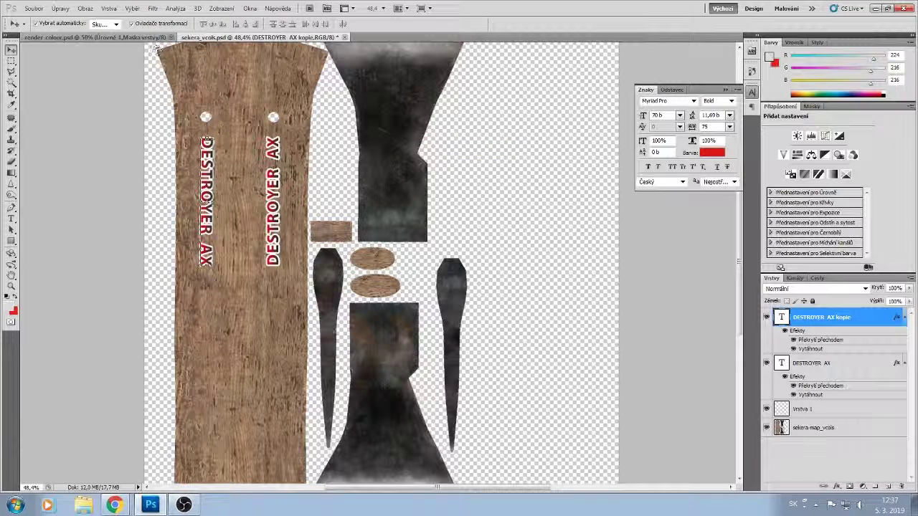
# - Open sekera_normals.psd and place the sekera-map_occlusion image from the Mapy folder into it
pyautogui.click(34, 8)
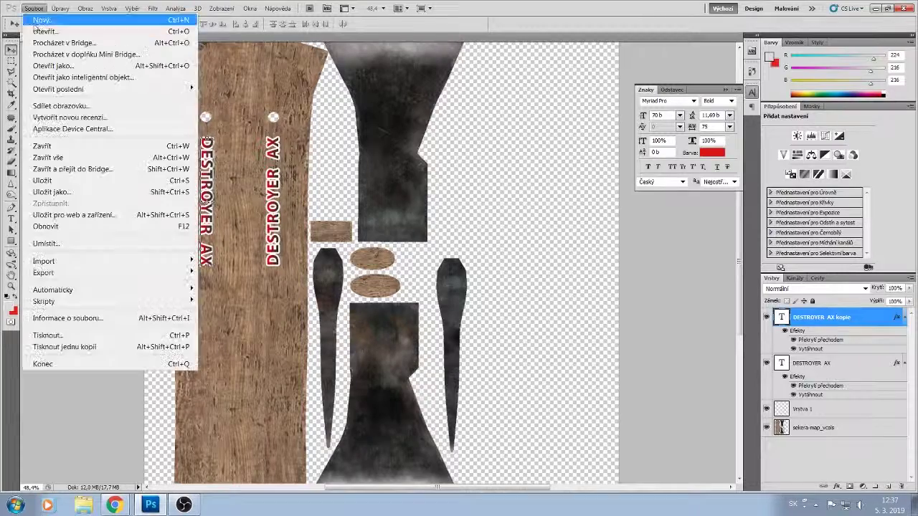
pyautogui.click(39, 31)
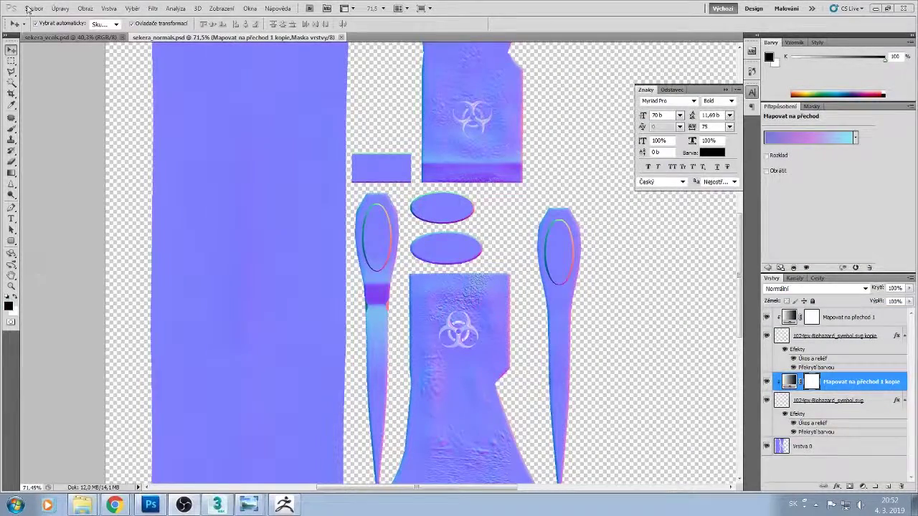
pyautogui.click(27, 9)
pyautogui.click(53, 241)
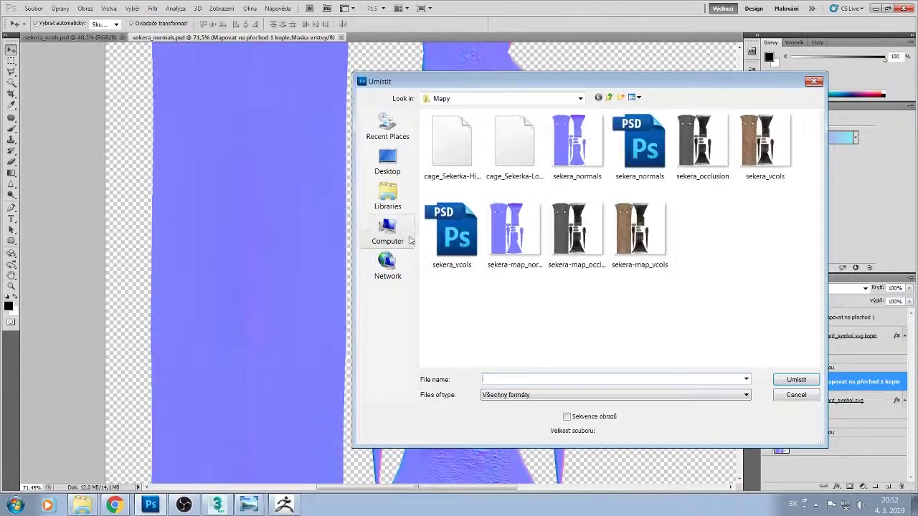
pyautogui.click(572, 243)
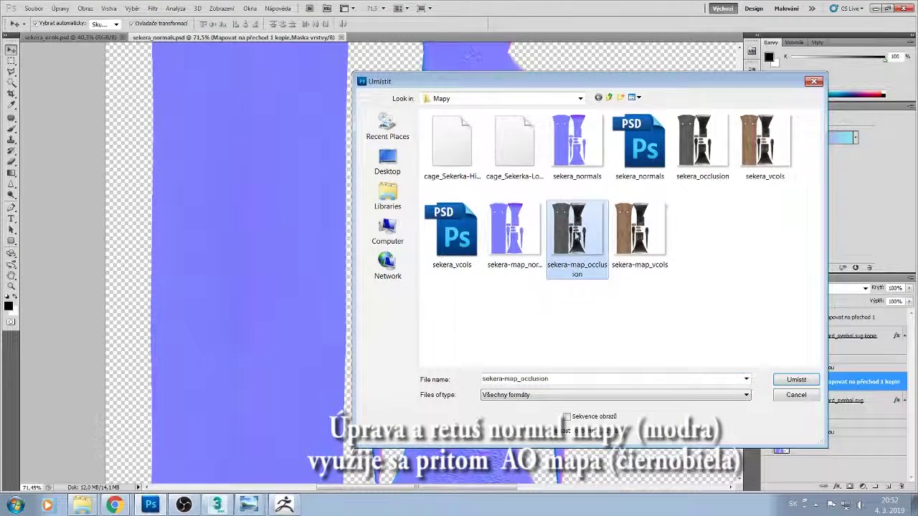
pyautogui.doubleClick(576, 236)
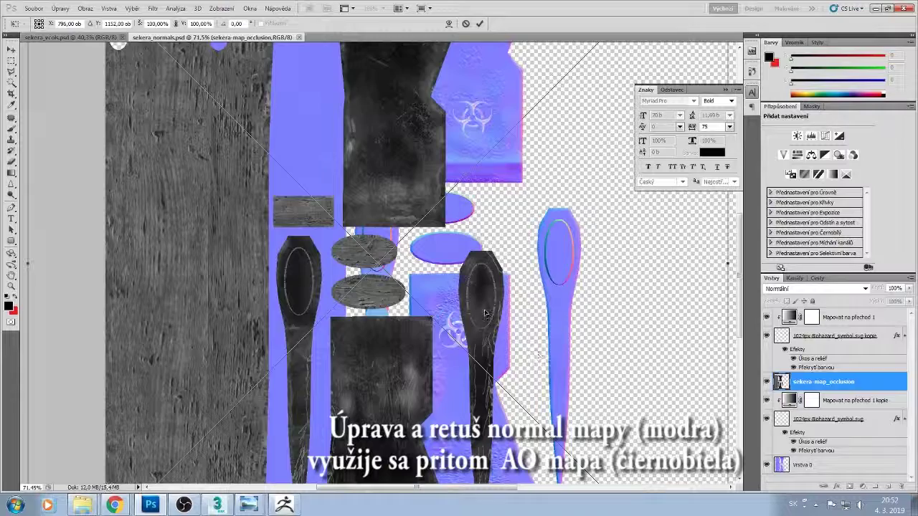
# - Align the placed occlusion map with the normal map at X 1021.76 and Y 1024 px, and apply the placement
pyautogui.hotkey('ctrl', '0')
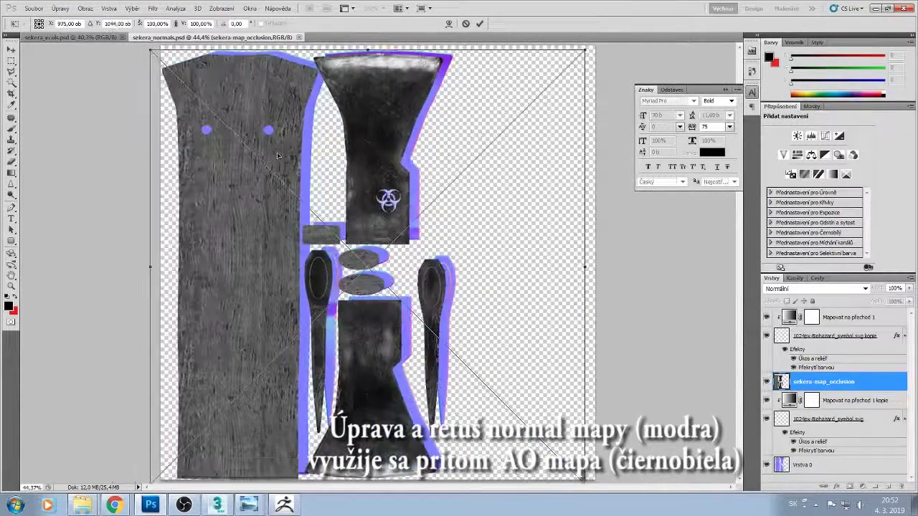
pyautogui.hotkey('shift', 'Right')
pyautogui.hotkey('shift', 'Right')
pyautogui.hotkey('shift', 'Right')
pyautogui.hotkey('shift', 'Right')
pyautogui.hotkey('shift', 'Up')
pyautogui.hotkey('shift', 'Up')
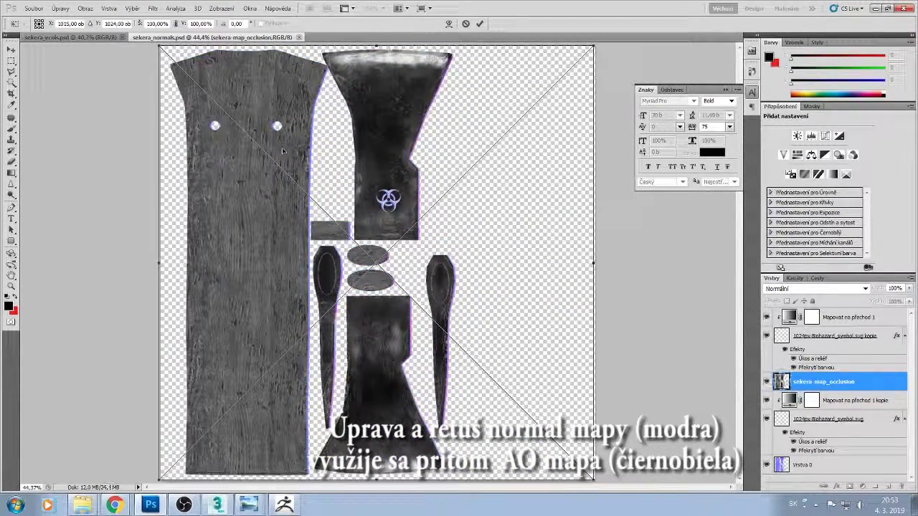
pyautogui.press('Right')
pyautogui.press('Right')
pyautogui.press('Right')
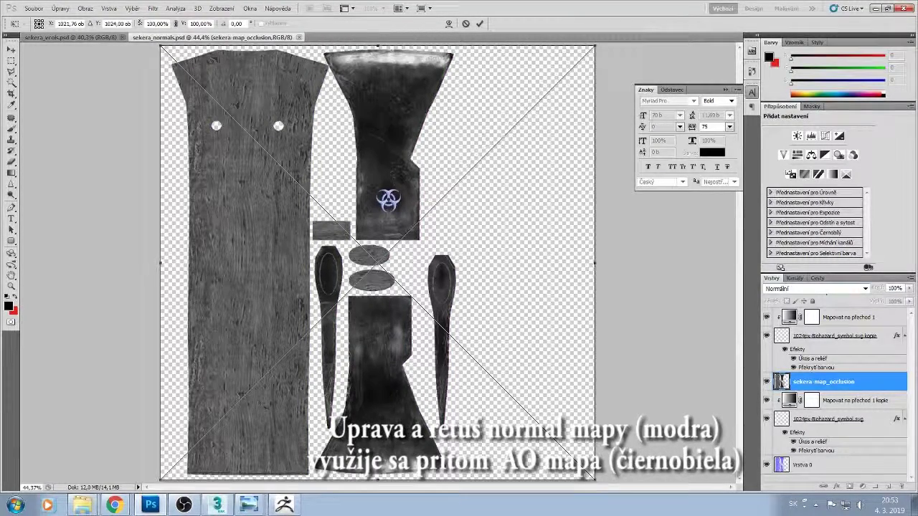
pyautogui.click(10, 72)
pyautogui.press('Return')
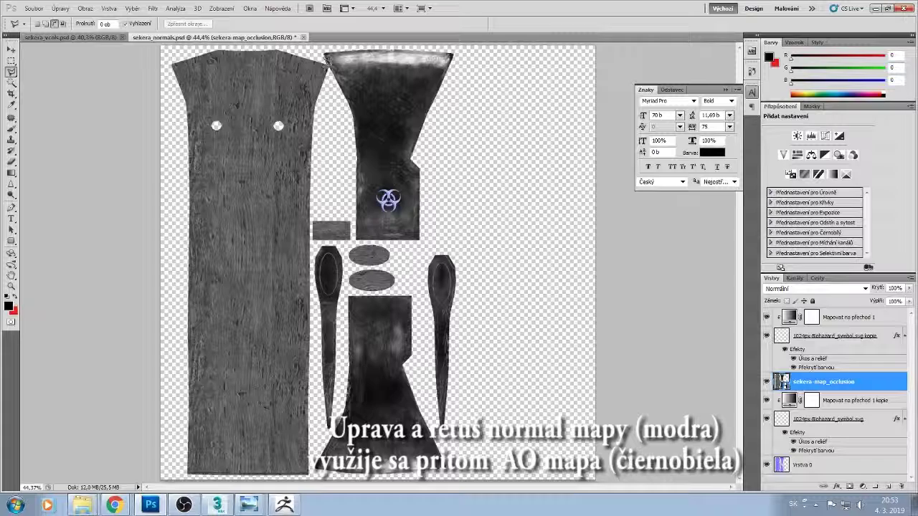
# - Rasterize the sekera-map_occlusion layer and delete everything beside the large handle piece using a polygonal lasso selection, and deselect
pyautogui.click(329, 63)
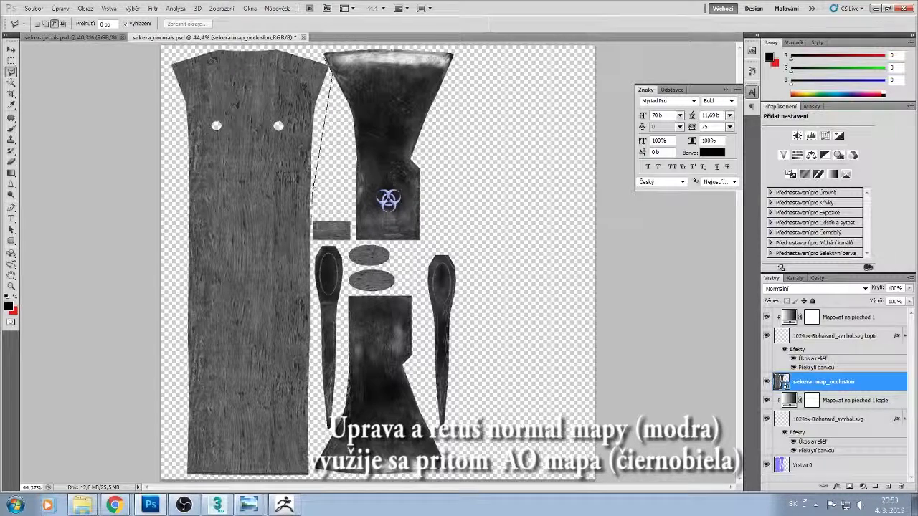
pyautogui.click(471, 475)
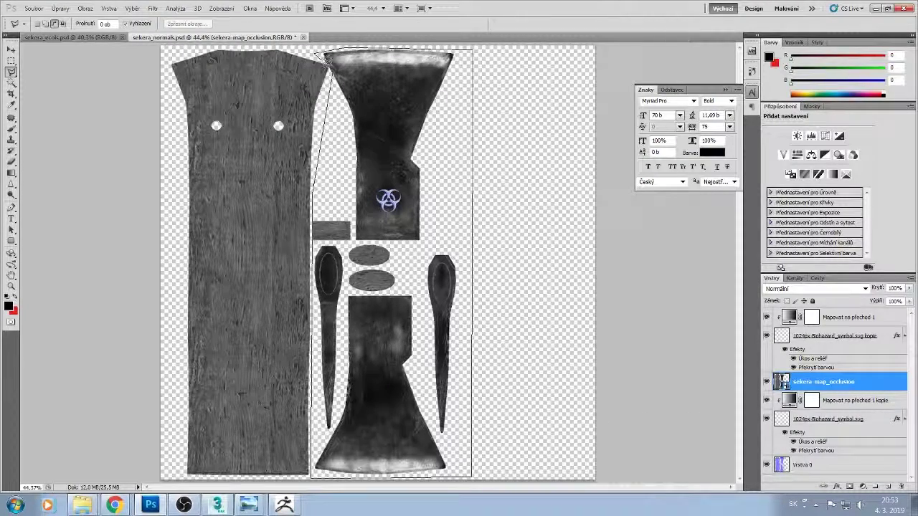
pyautogui.click(316, 53)
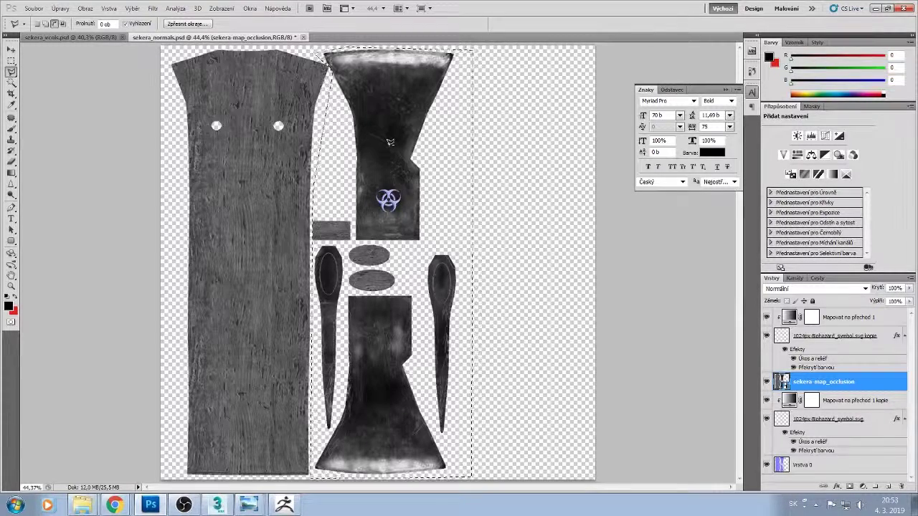
pyautogui.rightClick(389, 142)
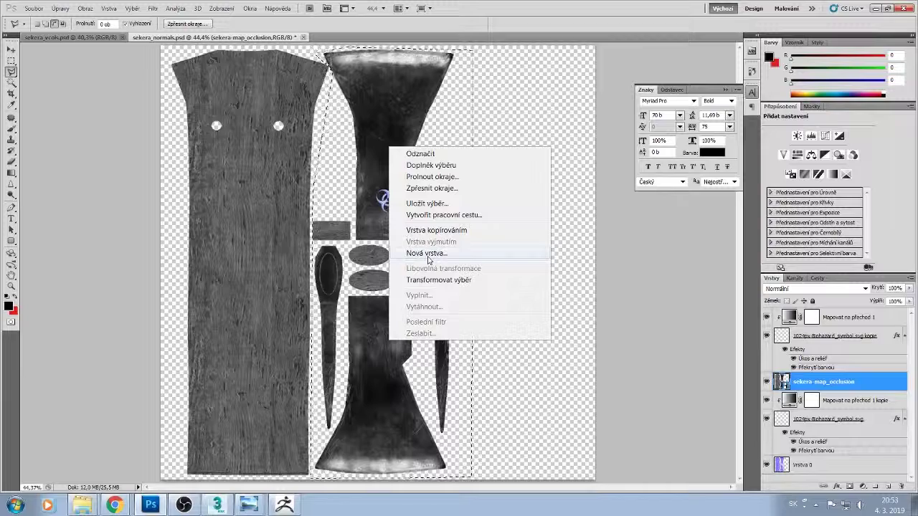
pyautogui.rightClick(807, 386)
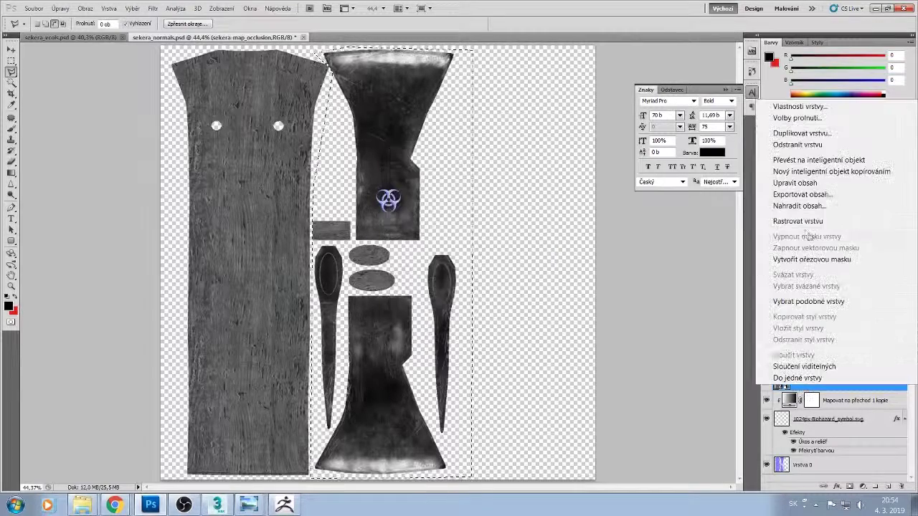
pyautogui.click(798, 221)
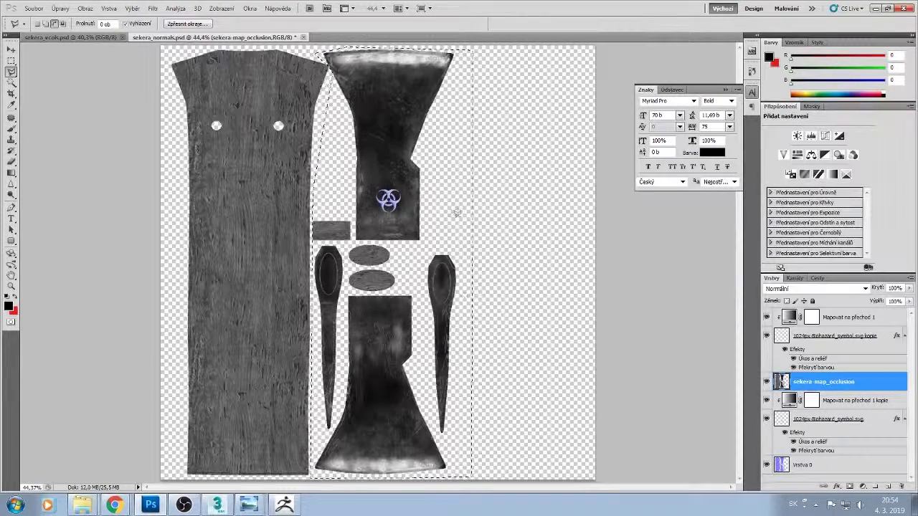
pyautogui.rightClick(456, 220)
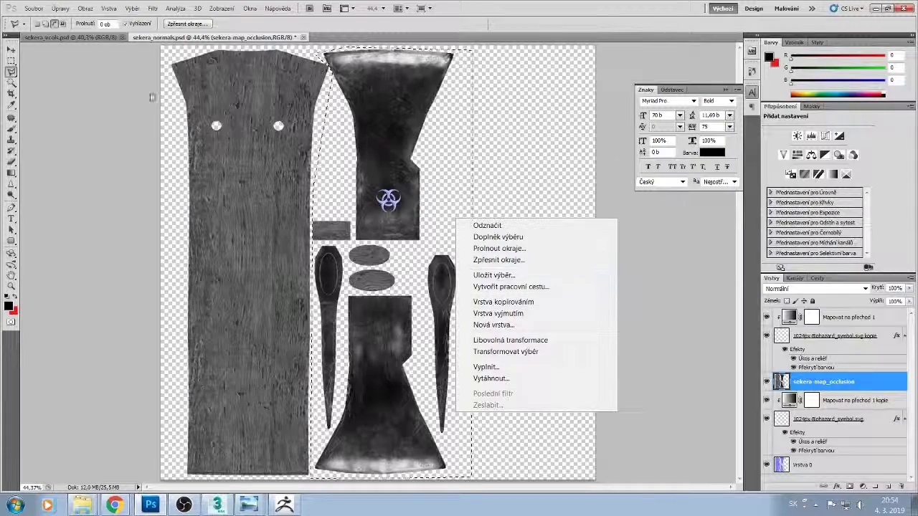
pyautogui.press('Escape')
pyautogui.press('Delete')
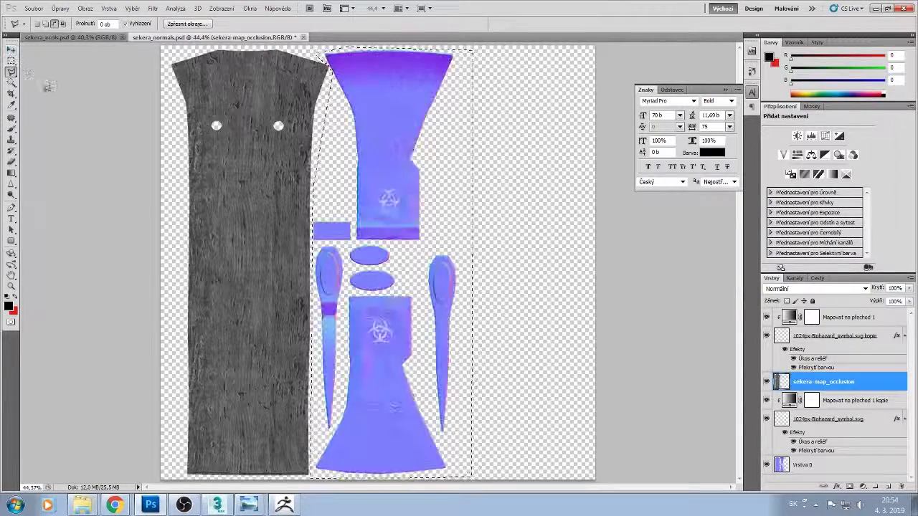
pyautogui.hotkey('ctrl', 'd')
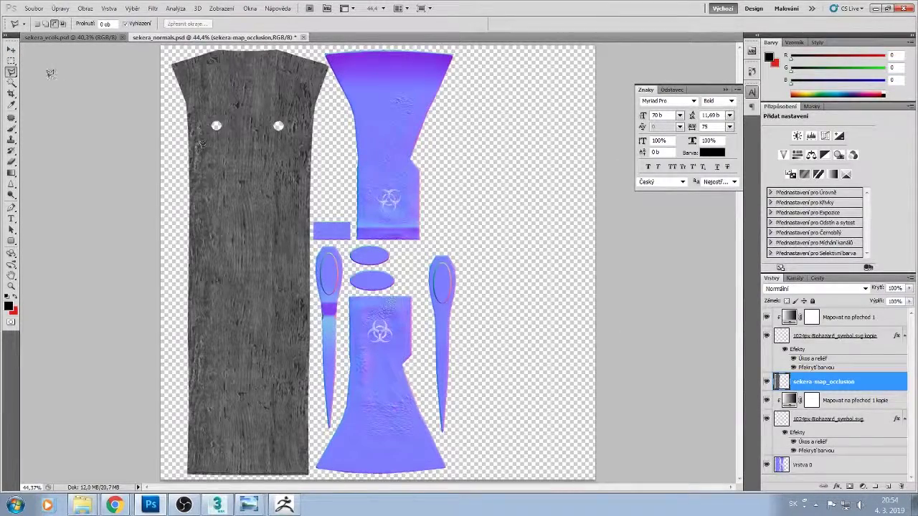
# - Try different blend modes on the sekera-map_occlusion layer and set it to Překrýt (Overlay)
pyautogui.press('v')
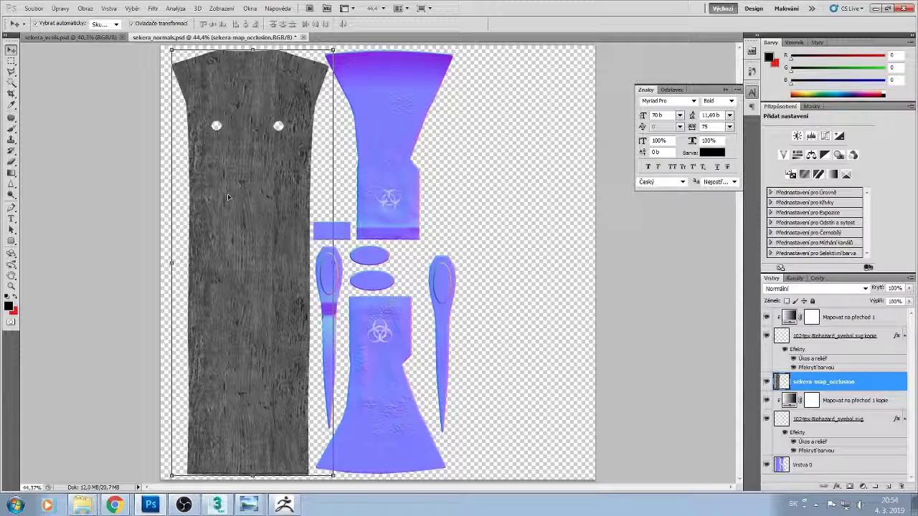
pyautogui.click(854, 288)
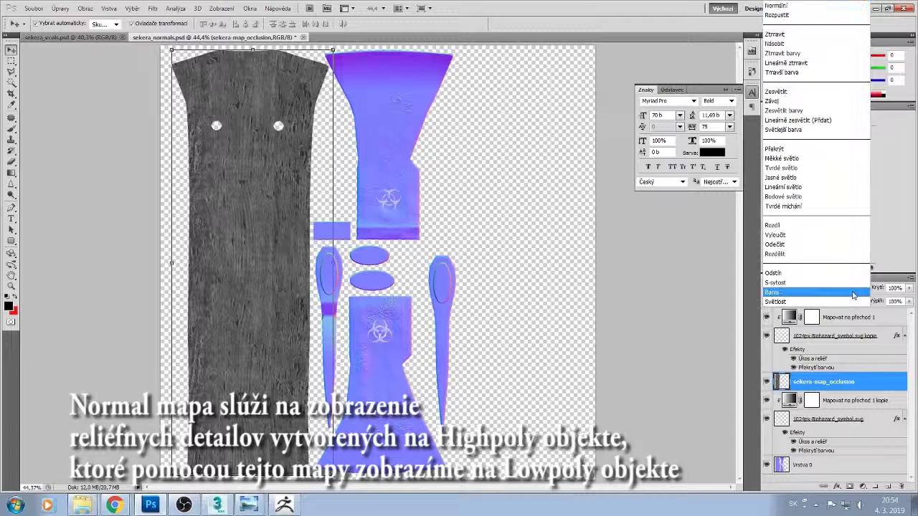
pyautogui.click(853, 293)
pyautogui.scroll(1, 852, 293)
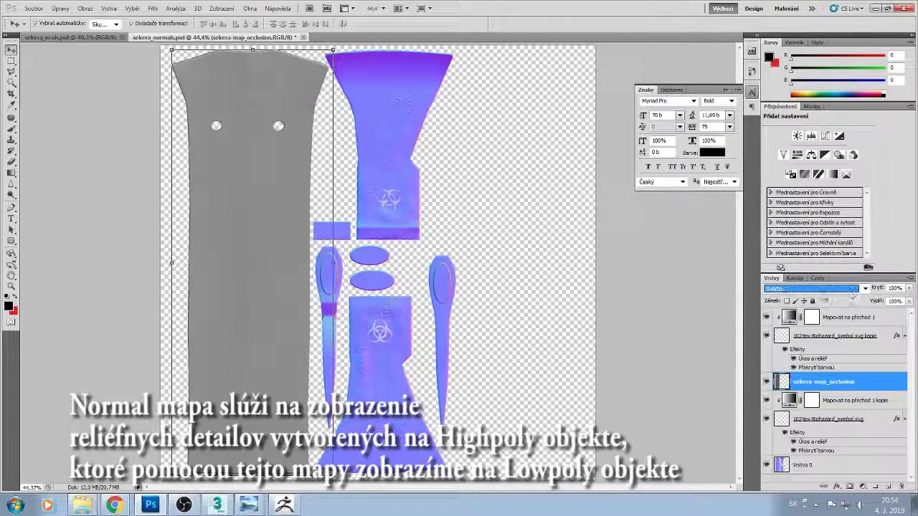
pyautogui.press('Up')
pyautogui.press('Up')
pyautogui.press('Up')
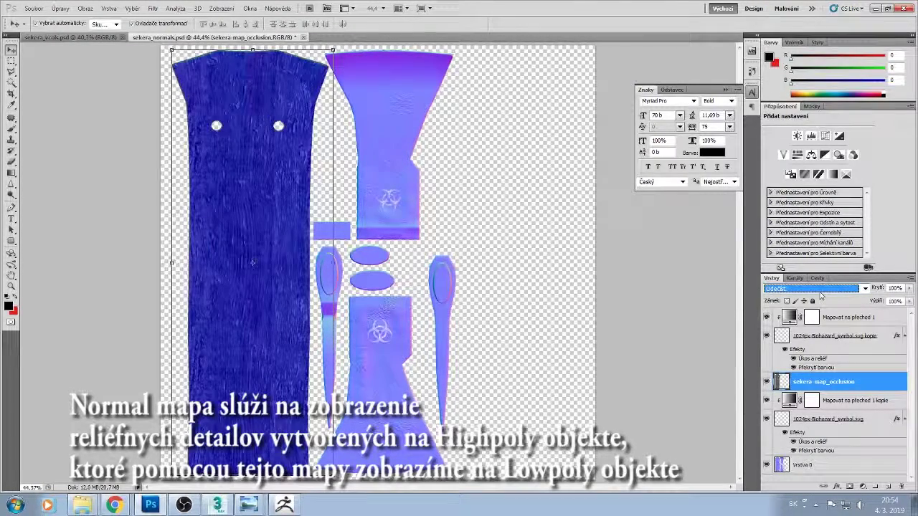
pyautogui.press('Up')
pyautogui.press('Up')
pyautogui.press('Up')
pyautogui.press('Up')
pyautogui.press('Up')
pyautogui.press('Up')
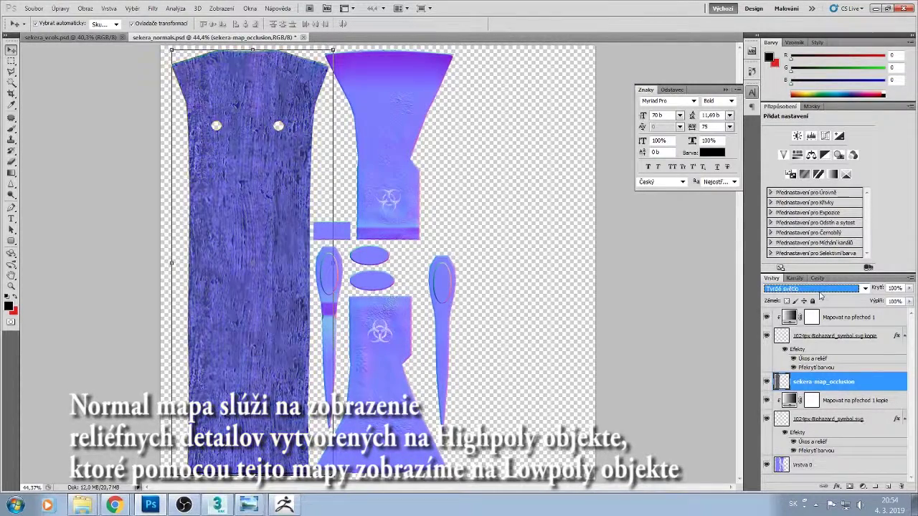
pyautogui.scroll(1, 821, 288)
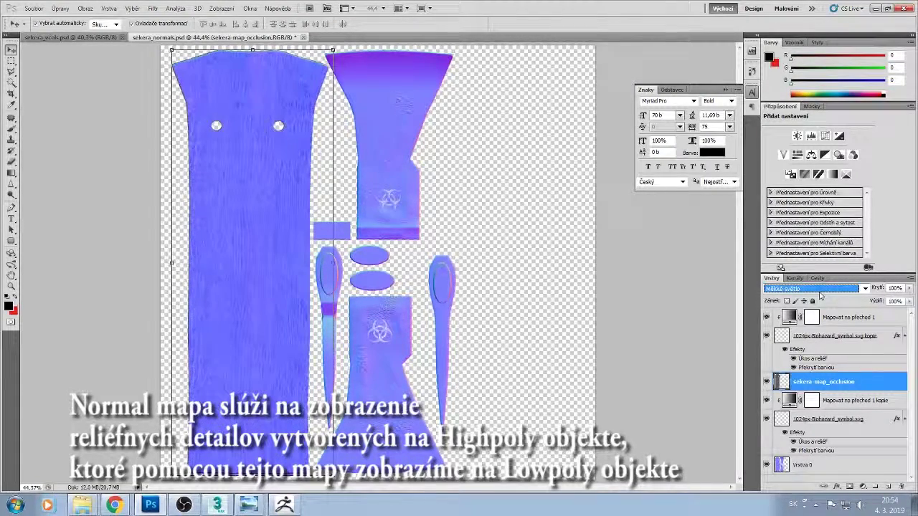
pyautogui.scroll(-1, 820, 292)
pyautogui.scroll(1, 820, 293)
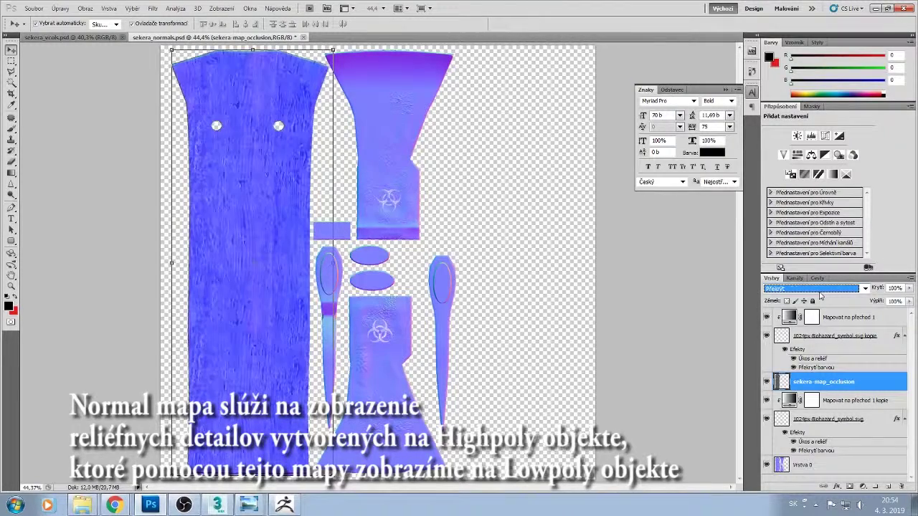
# - Try further blend modes on the sekera-map_occlusion layer and set it to Měkké světlo (Soft Light)
pyautogui.scroll(2, 821, 296)
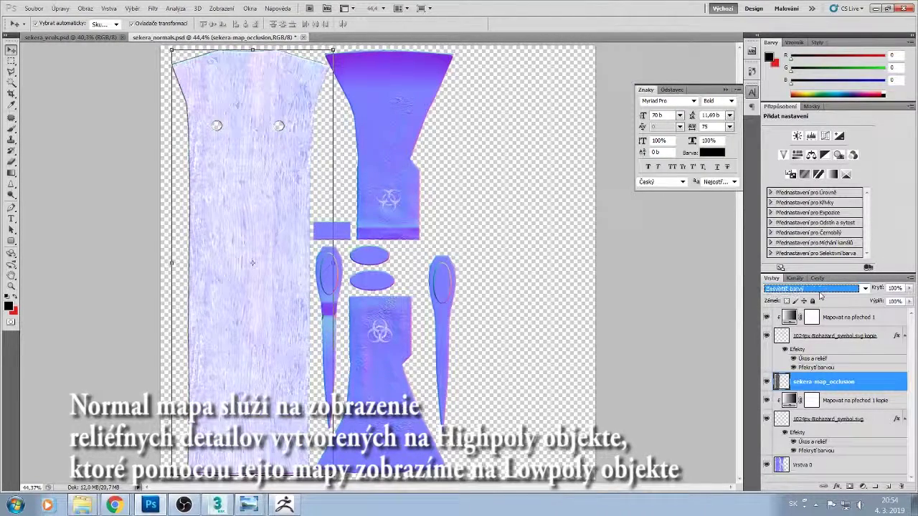
pyautogui.scroll(2, 821, 296)
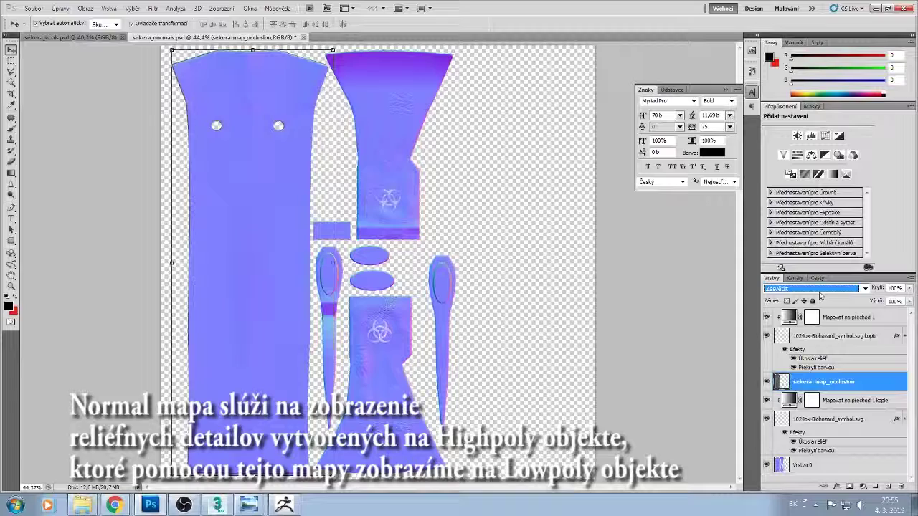
pyautogui.scroll(3, 821, 297)
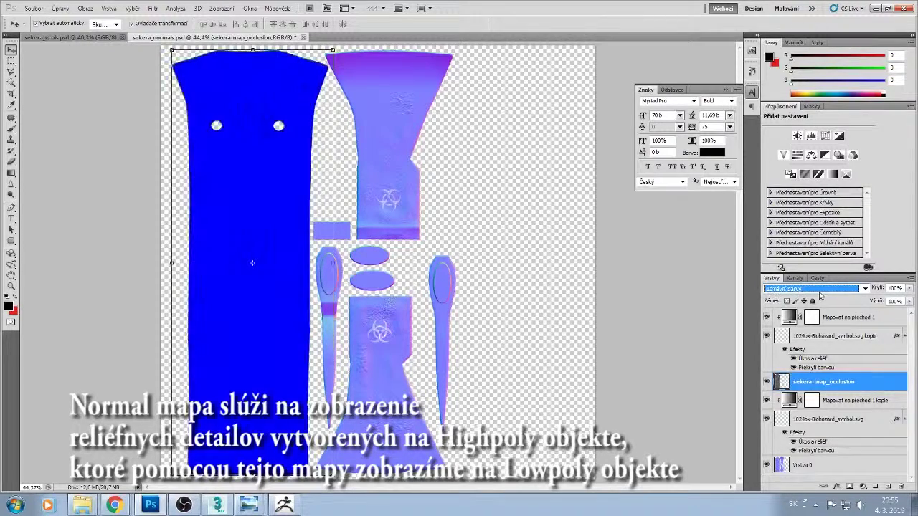
pyautogui.scroll(2, 821, 297)
pyautogui.scroll(2, 821, 296)
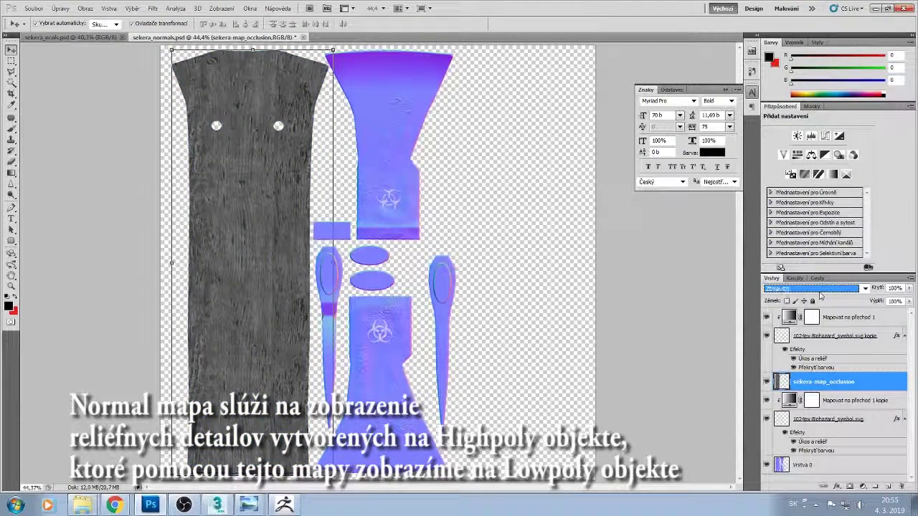
pyautogui.scroll(-2, 821, 296)
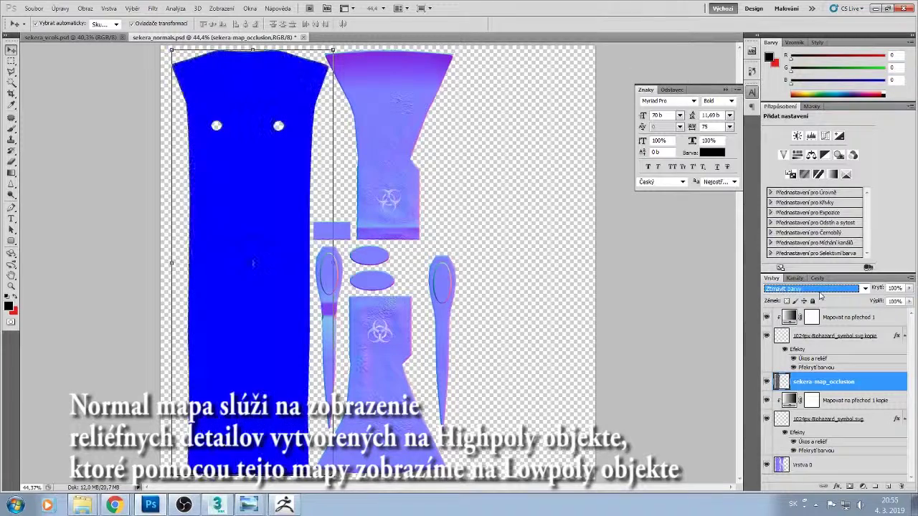
pyautogui.click(821, 289)
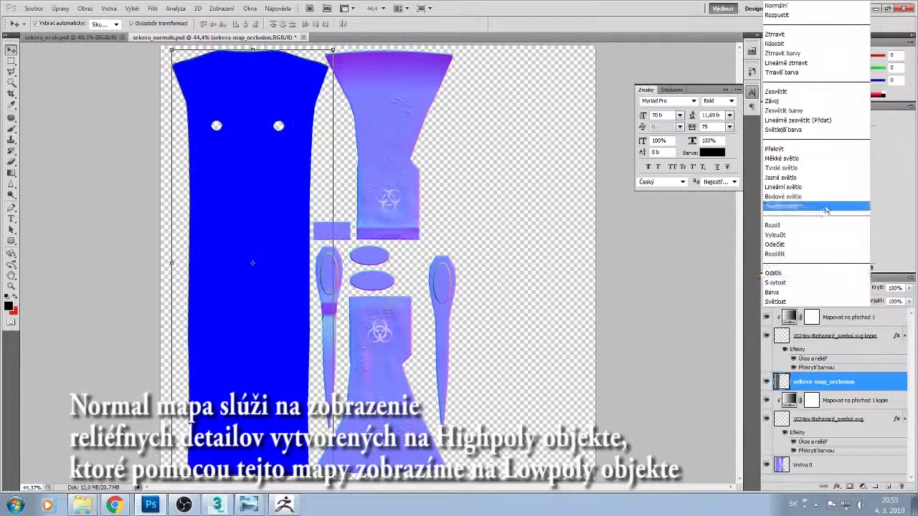
pyautogui.click(781, 149)
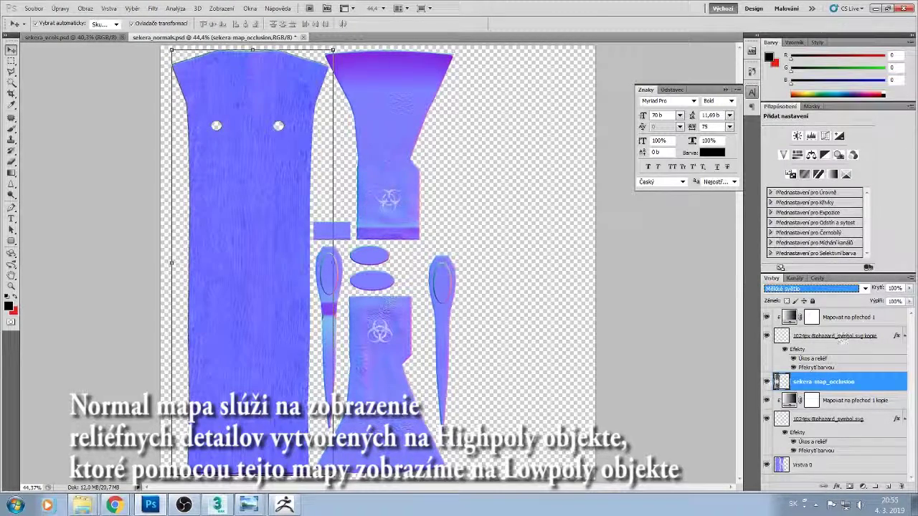
# - Compare the handle with and without the sekera-map_occlusion layer, and set the layer's opacity to 60%
pyautogui.click(766, 383)
pyautogui.click(766, 382)
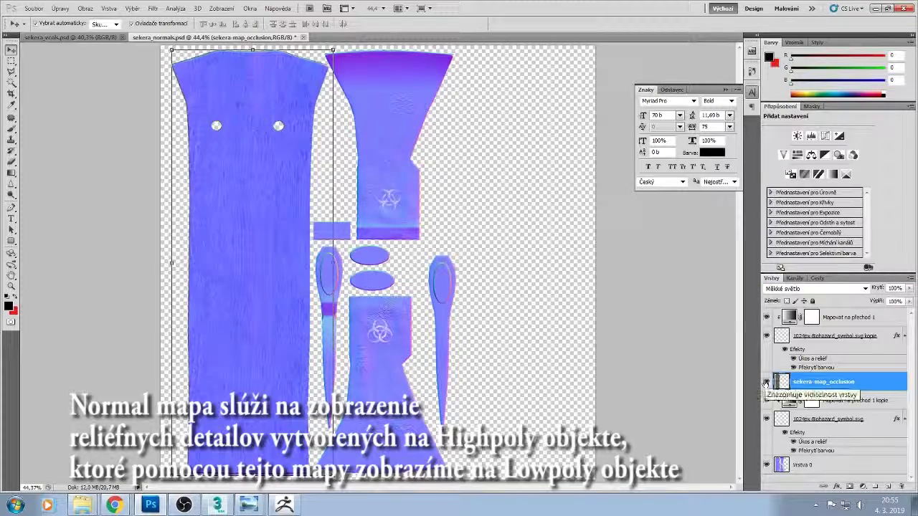
pyautogui.click(765, 382)
pyautogui.click(765, 382)
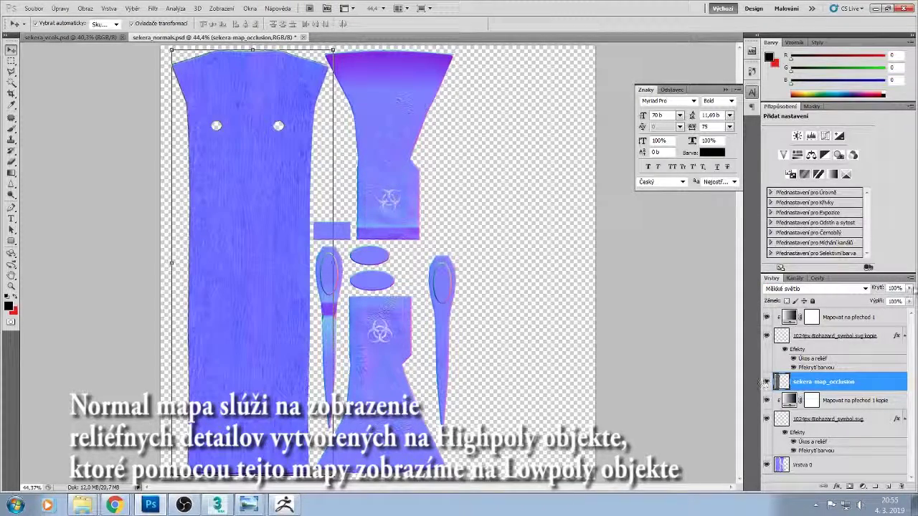
pyautogui.click(909, 287)
pyautogui.moveTo(907, 300); pyautogui.dragTo(890, 302)
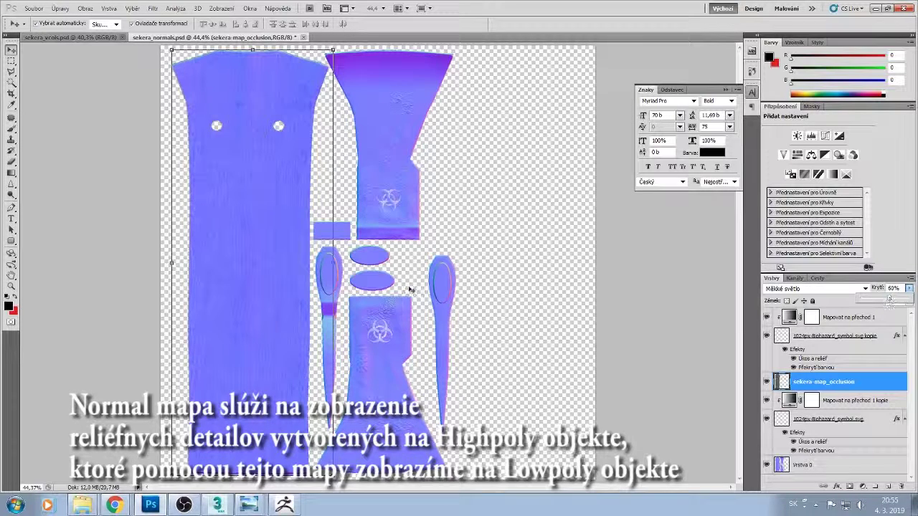
# - Adjust the sekera-map_occlusion layer to brightness 74 and contrast 84, and compare the handle with the layer hidden and shown
pyautogui.click(34, 9)
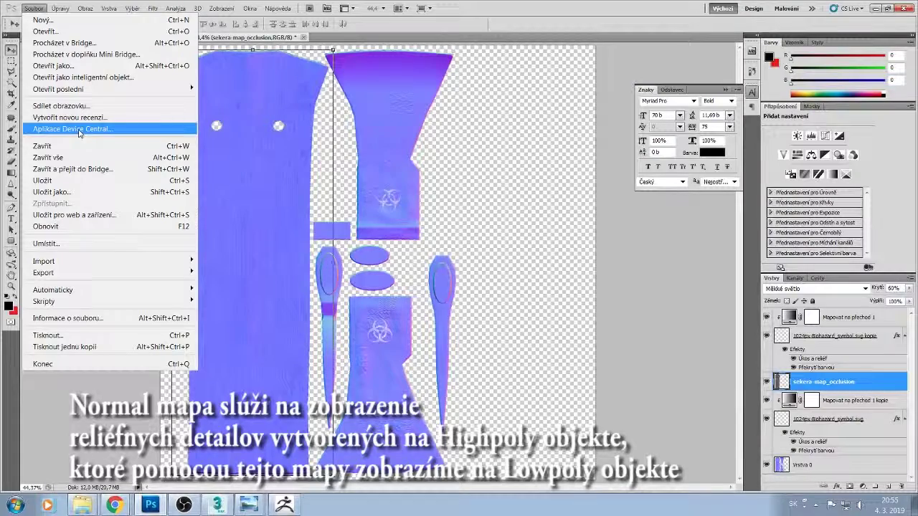
pyautogui.click(747, 356)
pyautogui.click(61, 8)
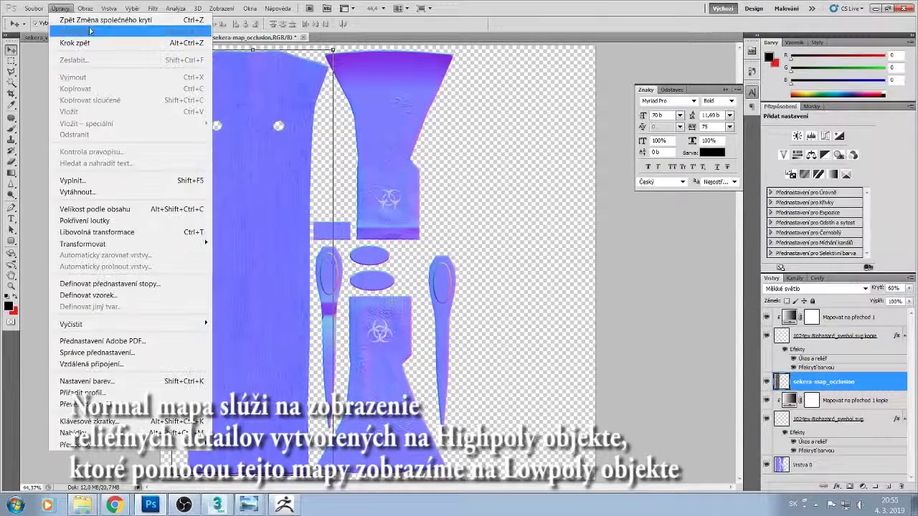
pyautogui.moveTo(85, 8)
pyautogui.moveTo(106, 37)
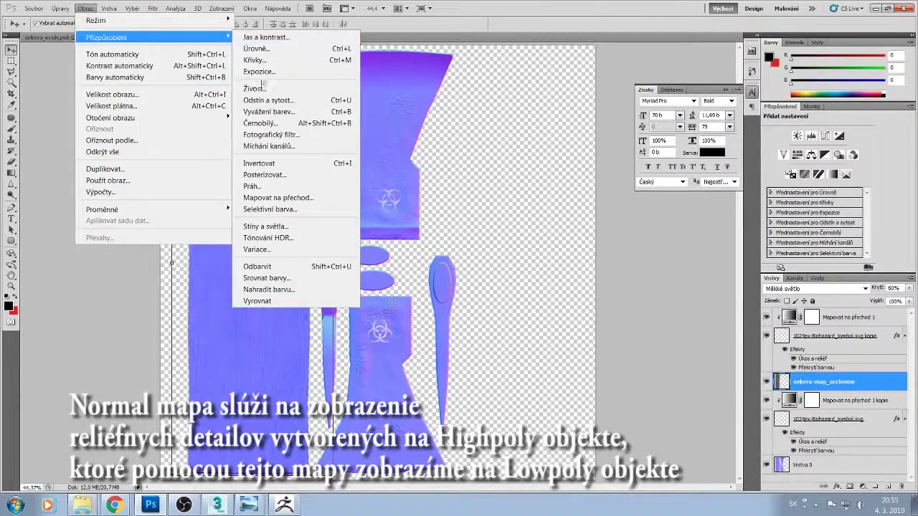
pyautogui.click(263, 37)
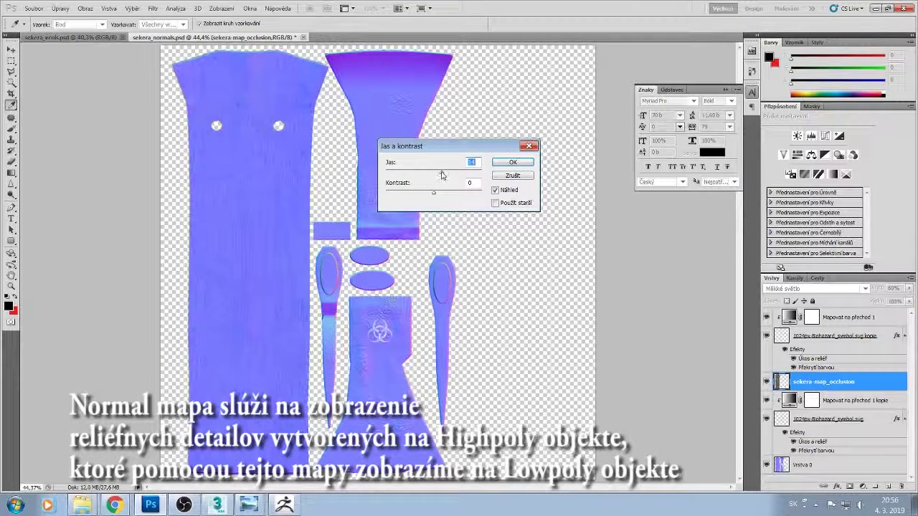
pyautogui.moveTo(434, 193); pyautogui.dragTo(462, 175)
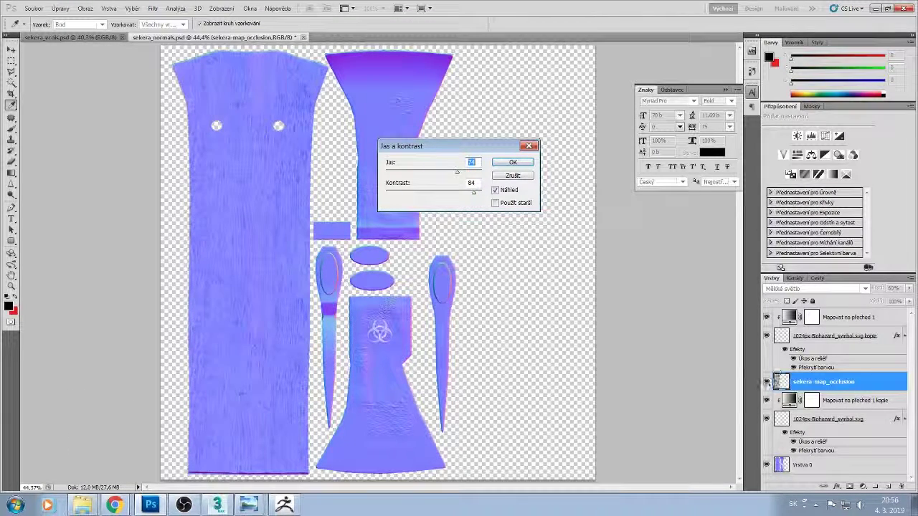
pyautogui.press('Return')
pyautogui.press('v')
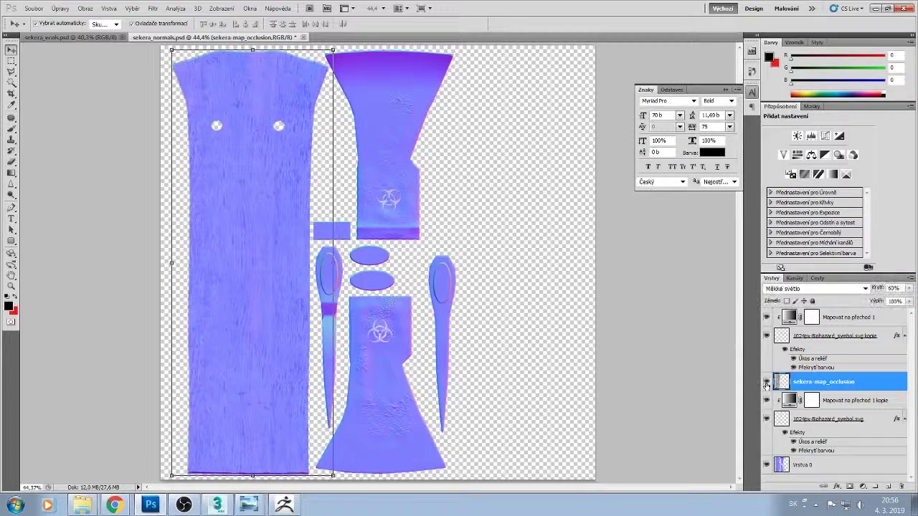
pyautogui.click(766, 384)
pyautogui.click(766, 384)
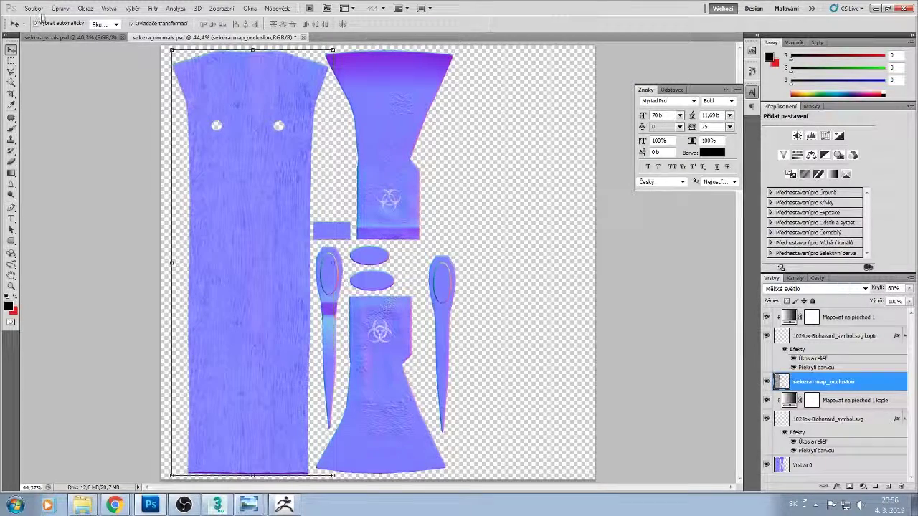
# - Lower the opacity of both Biohazard_symbol.svg layers, the copy and the original, to 88% and deselect the layers
pyautogui.click(34, 8)
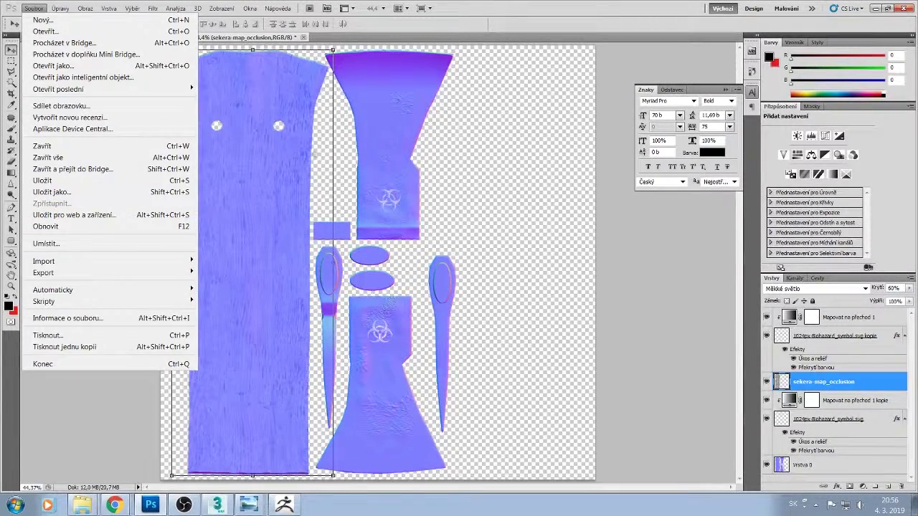
pyautogui.click(392, 203)
pyautogui.click(392, 202)
pyautogui.click(909, 289)
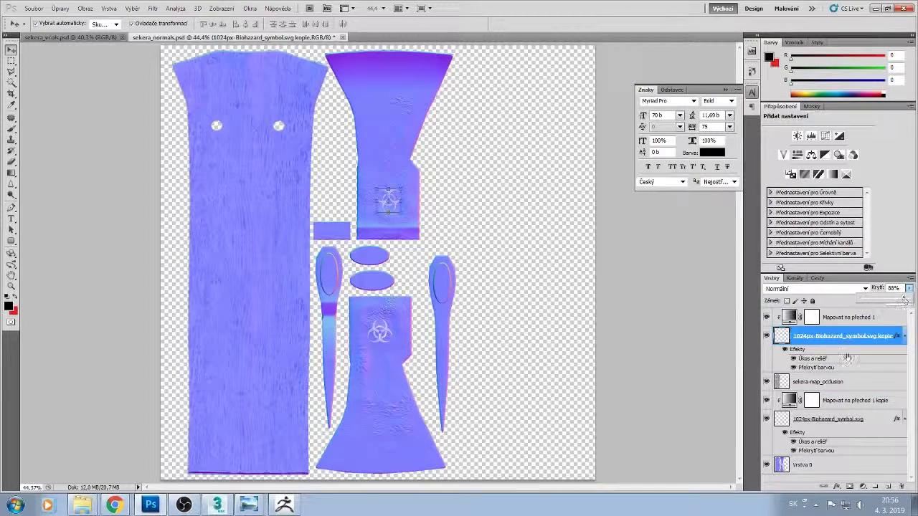
pyautogui.click(866, 420)
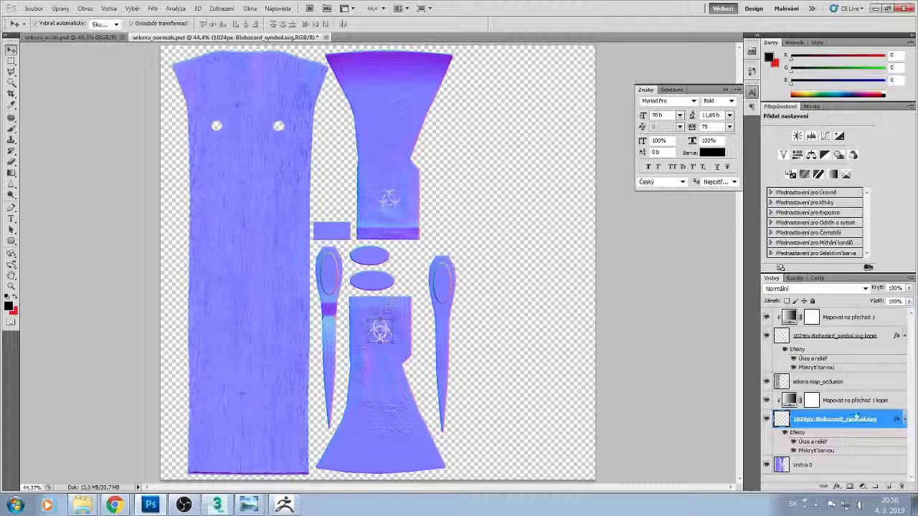
pyautogui.click(909, 288)
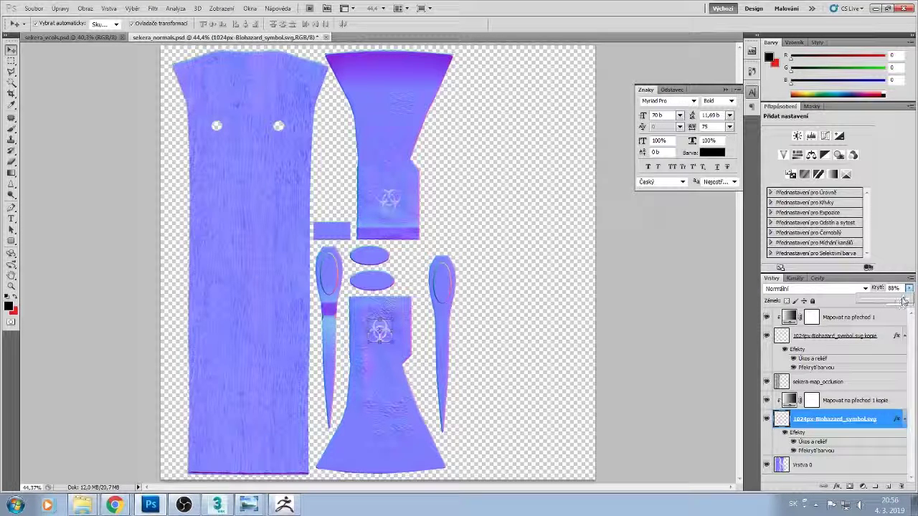
pyautogui.click(650, 262)
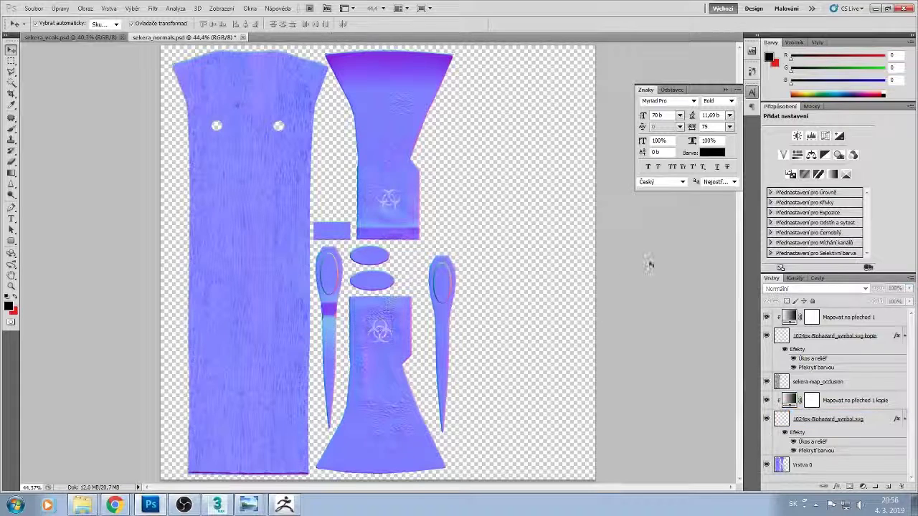
# - Save the normal map as a PNG named sekera_normals in the Mapy folder, replacing the existing file
pyautogui.click(34, 9)
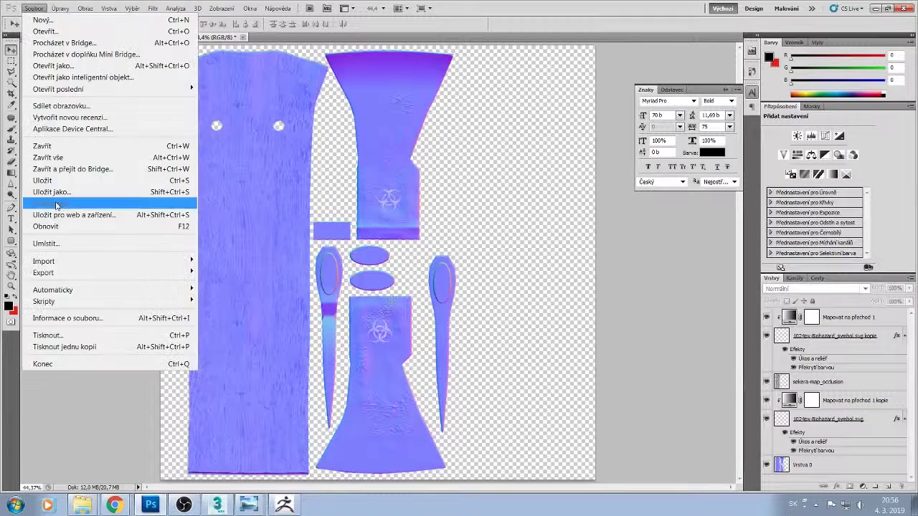
pyautogui.click(50, 192)
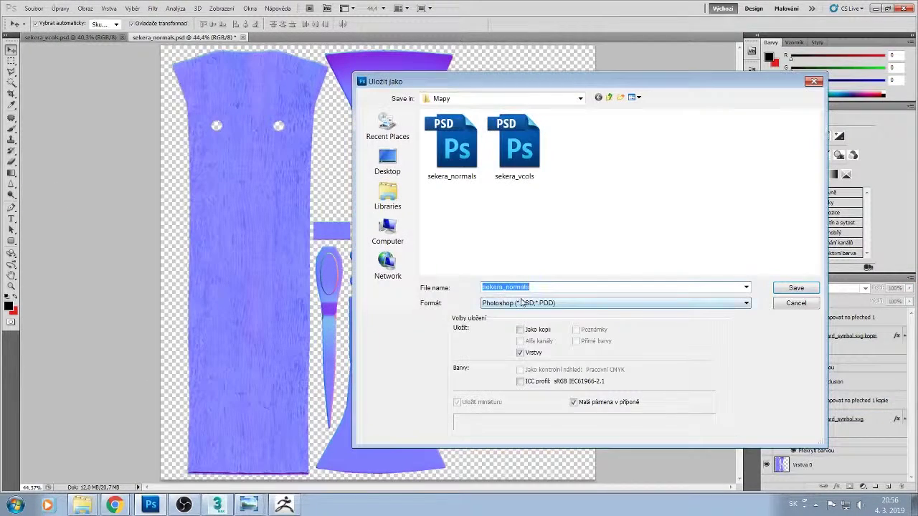
pyautogui.click(522, 303)
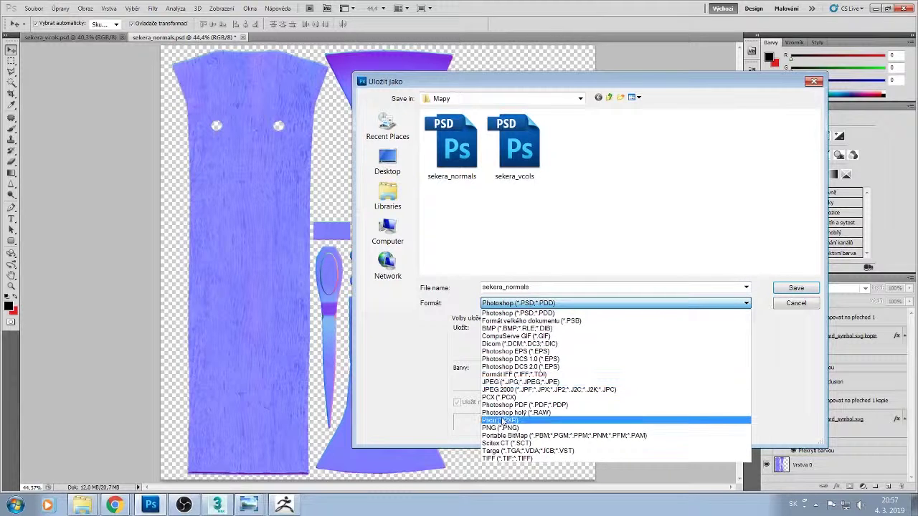
pyautogui.click(502, 427)
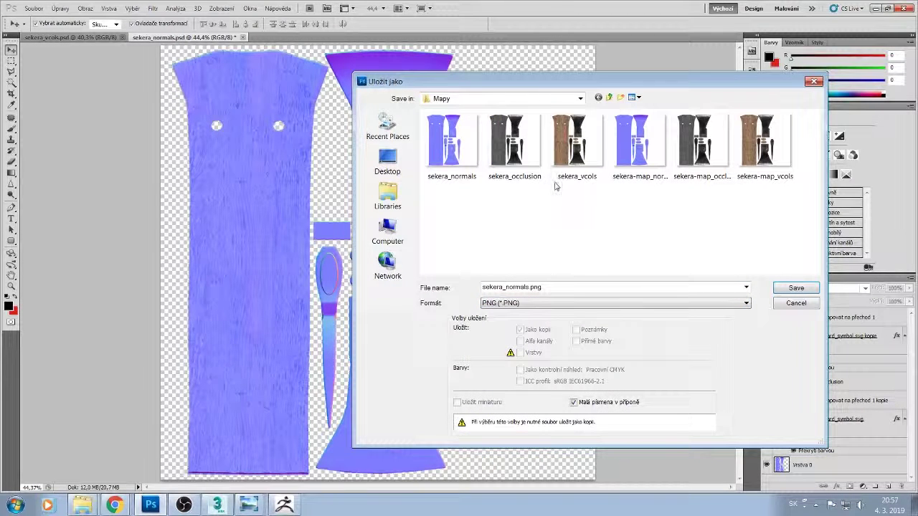
pyautogui.click(466, 165)
pyautogui.click(795, 289)
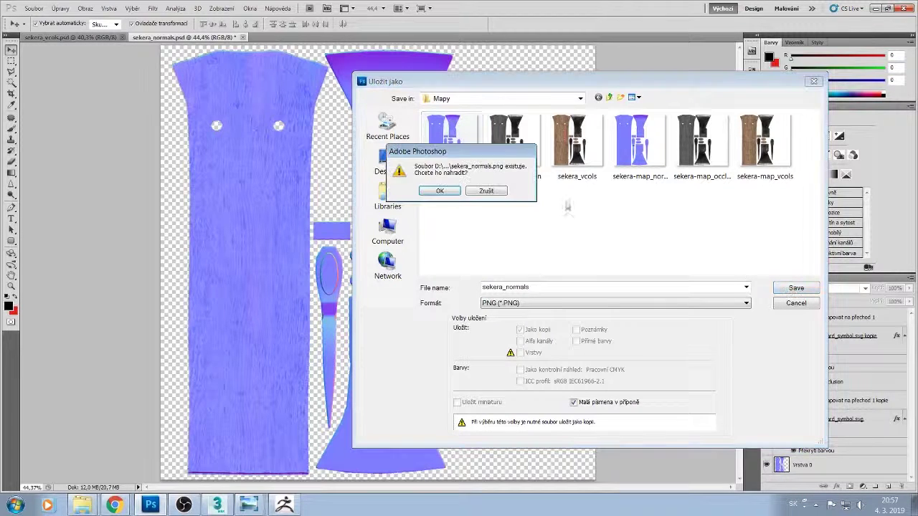
pyautogui.click(445, 190)
pyautogui.click(479, 173)
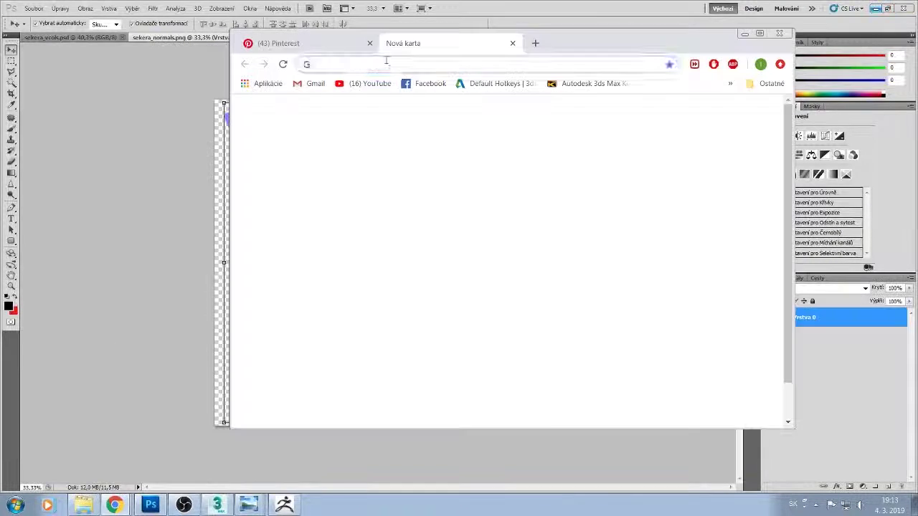
# - Switch to Chrome and search Google for "biohazard znak", showing the image results
pyautogui.write('biohard')
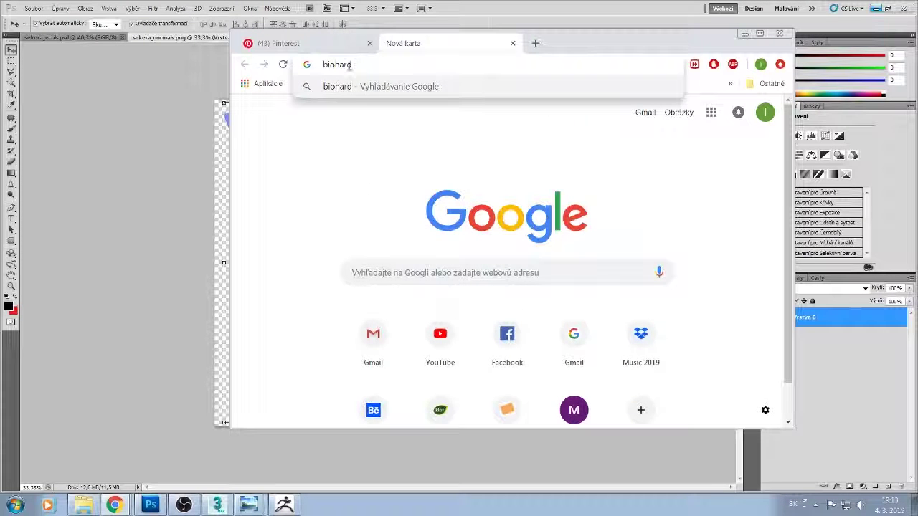
pyautogui.click(346, 63)
pyautogui.write('za')
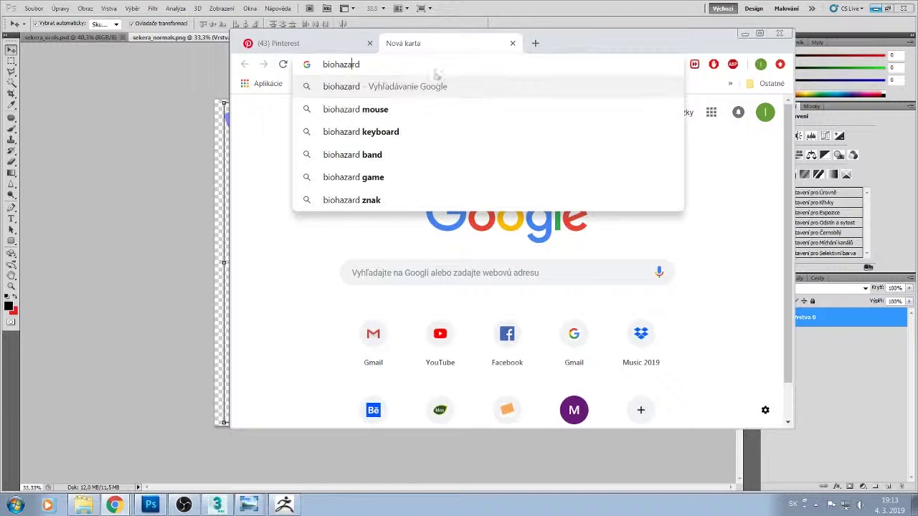
pyautogui.click(385, 199)
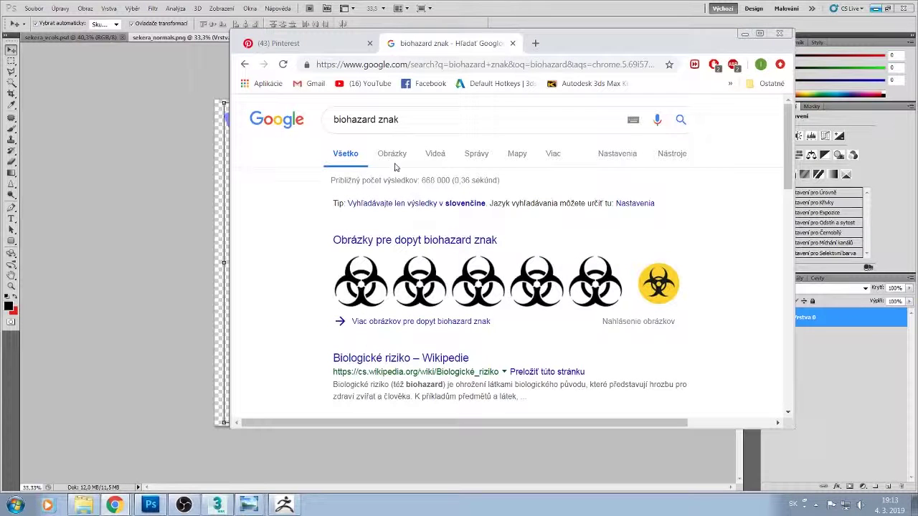
pyautogui.click(378, 240)
# - Find Wikipedia's File:Biohazard symbol.svg in the image results and open the full image in a new browser tab
pyautogui.scroll(-3, 478, 256)
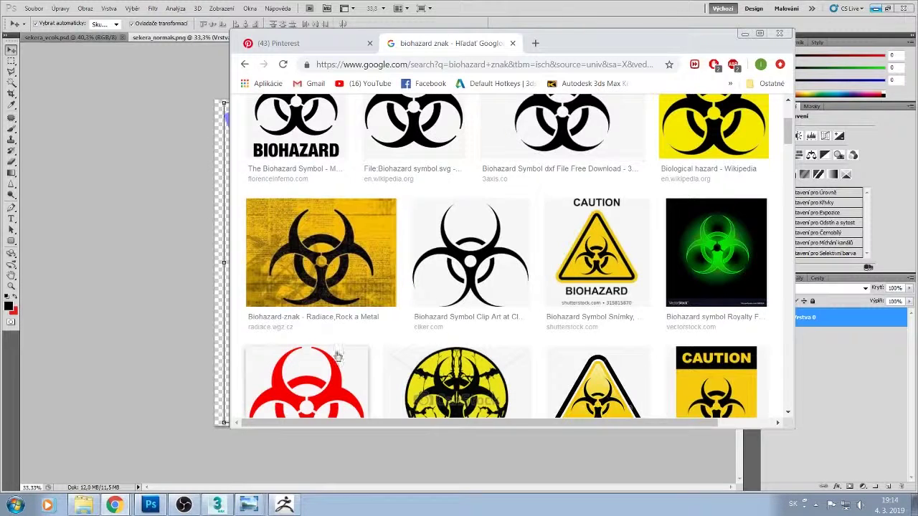
pyautogui.scroll(-3, 340, 310)
pyautogui.scroll(3, 396, 213)
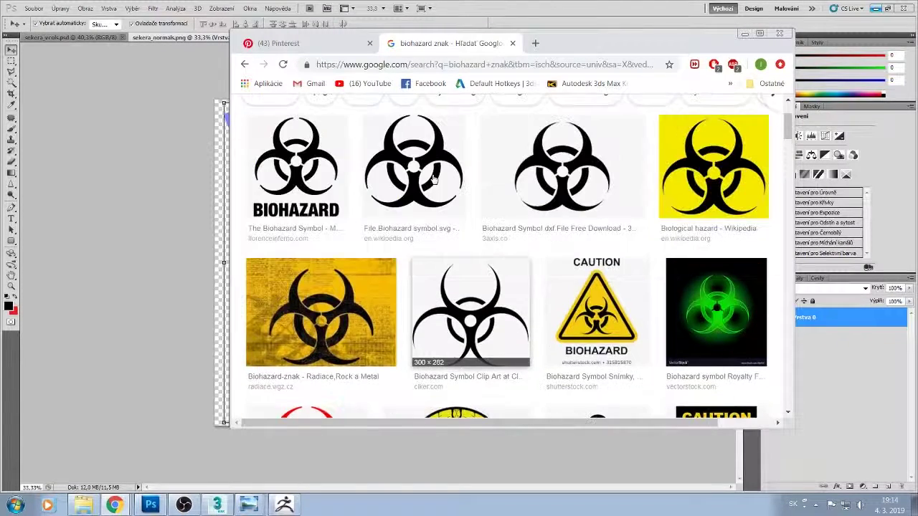
pyautogui.click(422, 166)
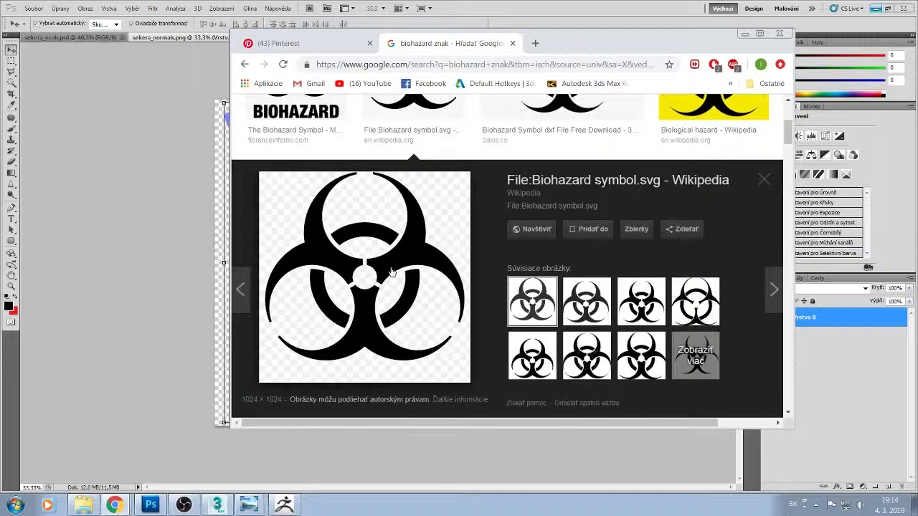
pyautogui.rightClick(391, 271)
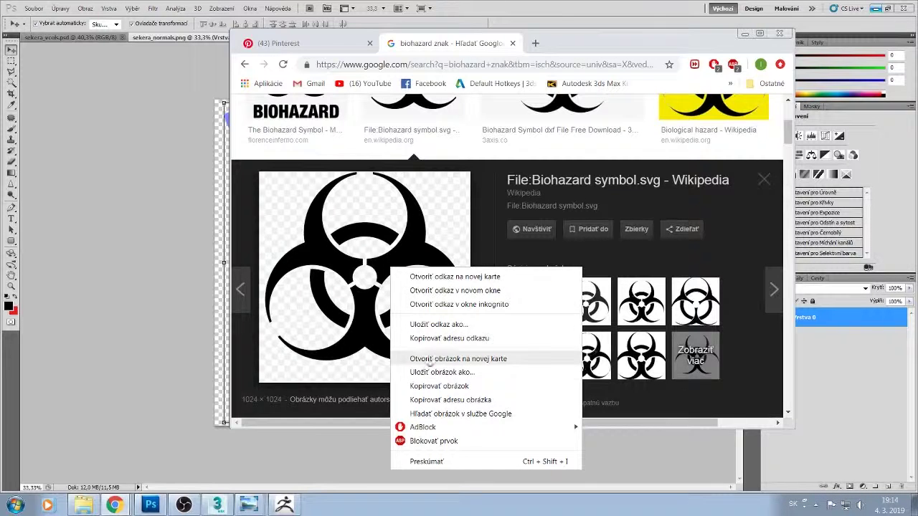
pyautogui.click(473, 357)
pyautogui.click(581, 43)
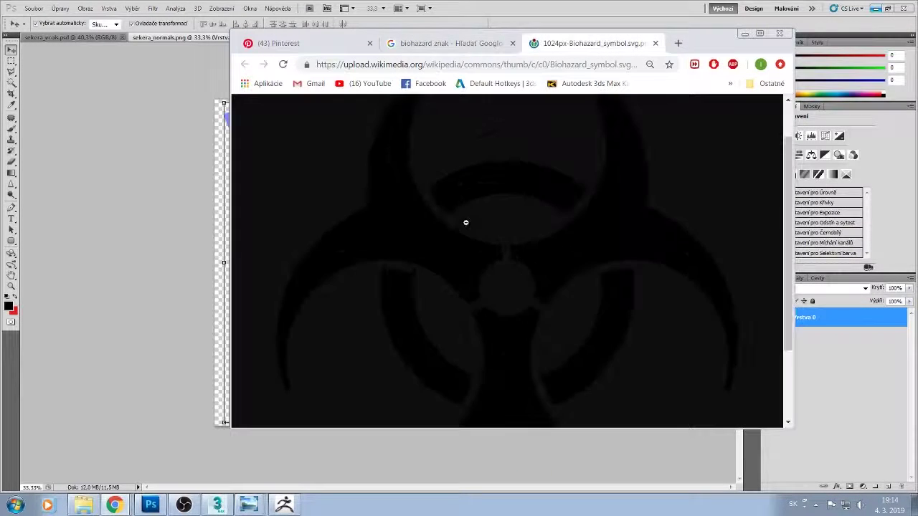
# - Save the biohazard image as the PNG file 1024px-Biohazard_symbol.svg in the sekera project's textury folder
pyautogui.rightClick(440, 230)
pyautogui.click(487, 248)
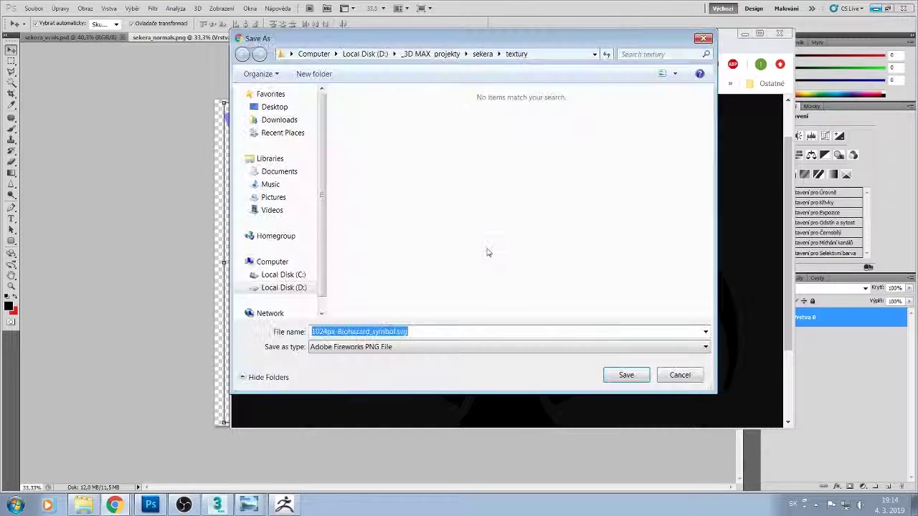
pyautogui.click(506, 58)
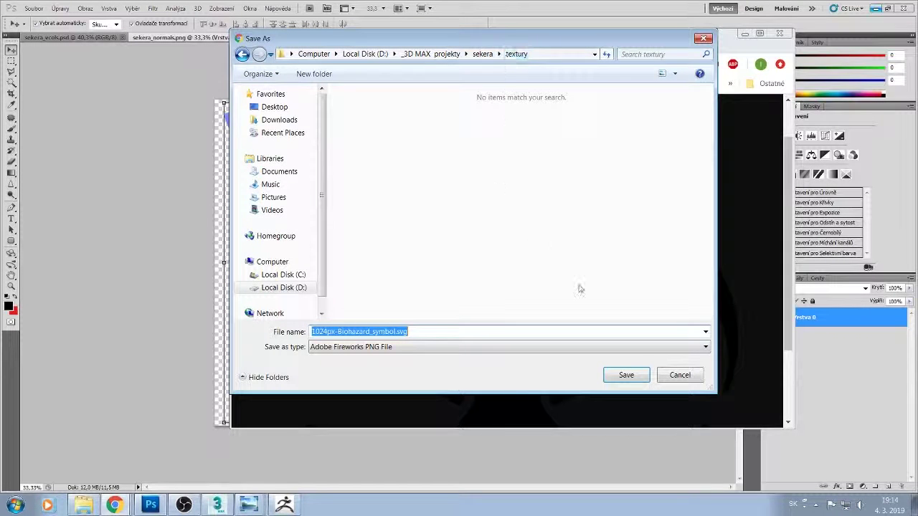
pyautogui.click(620, 373)
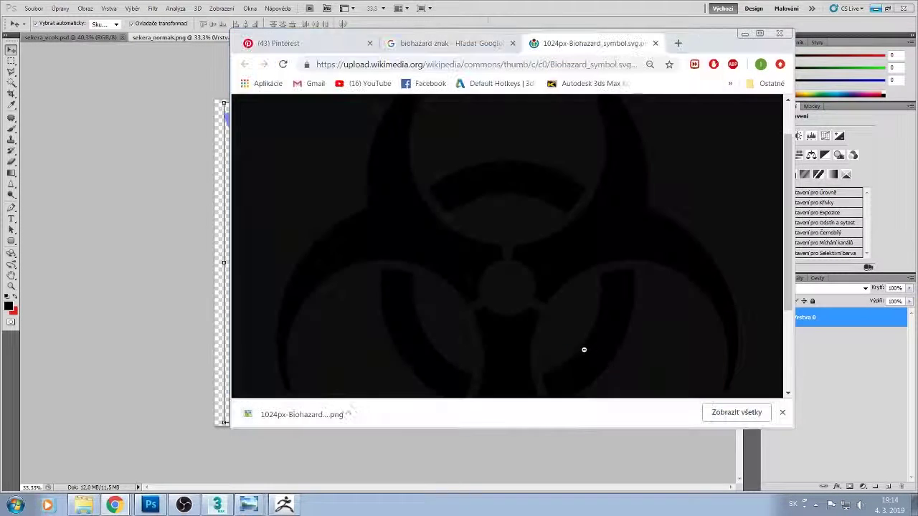
# - Switch to File Explorer, open the textury folder and place the saved biohazard image into the sekera_normals.png document in Photoshop
pyautogui.click(188, 362)
pyautogui.click(84, 504)
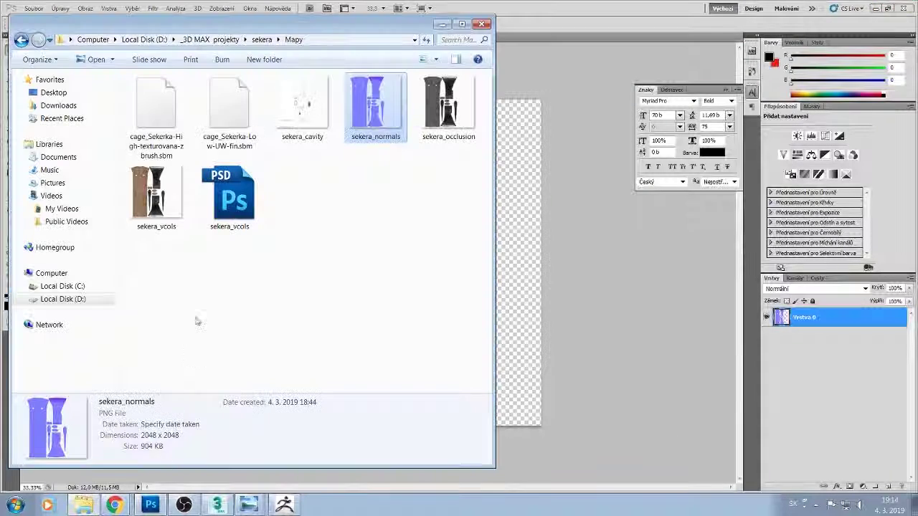
pyautogui.click(259, 41)
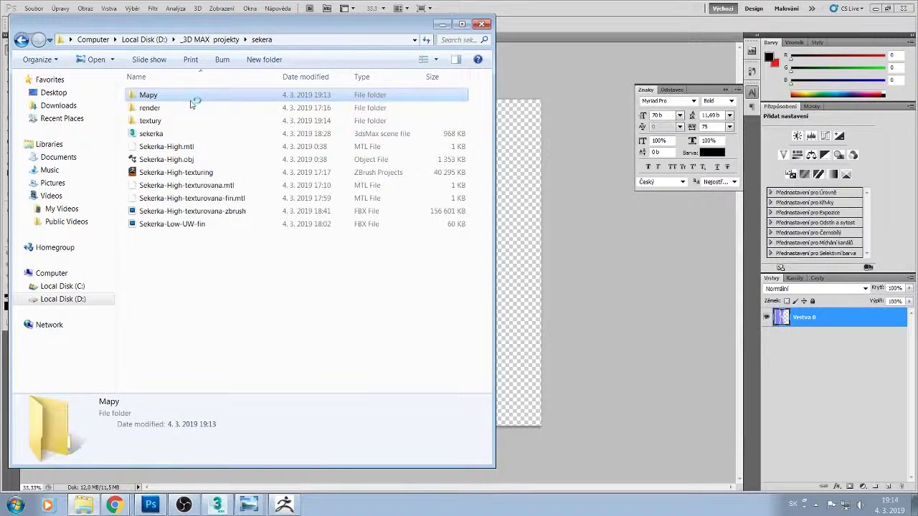
pyautogui.doubleClick(154, 119)
pyautogui.moveTo(257, 29); pyautogui.dragTo(694, 33)
pyautogui.moveTo(580, 148); pyautogui.dragTo(381, 215)
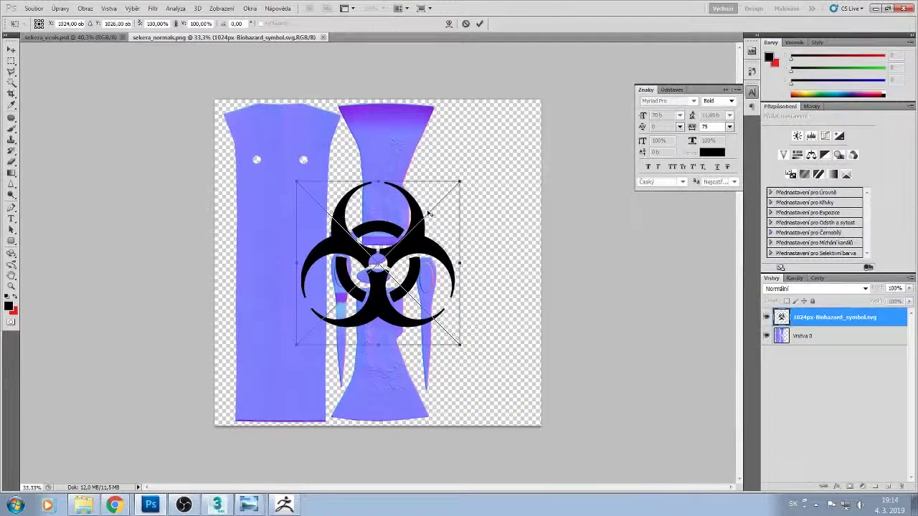
# - Scale the placed biohazard symbol to 11.90%, position it on the lower axe head piece and commit the placement
pyautogui.scroll(3, 428, 213)
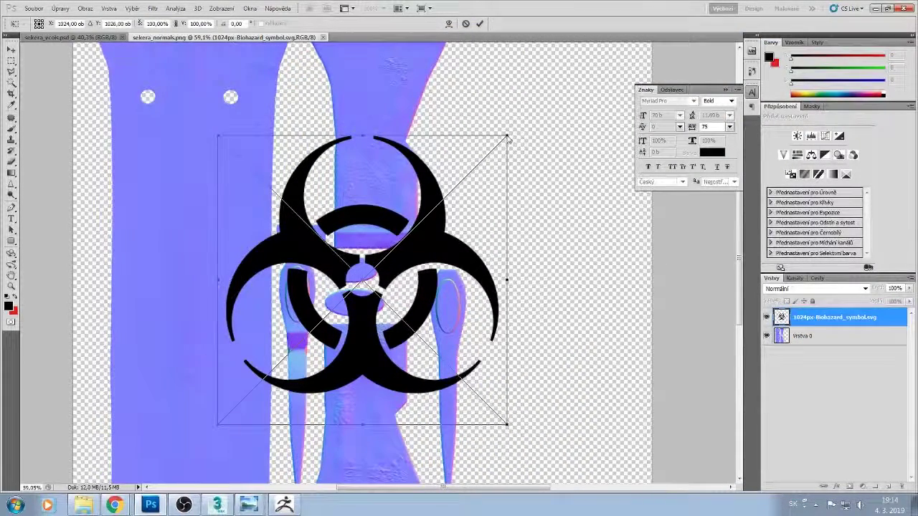
pyautogui.moveTo(507, 134); pyautogui.dragTo(374, 381)
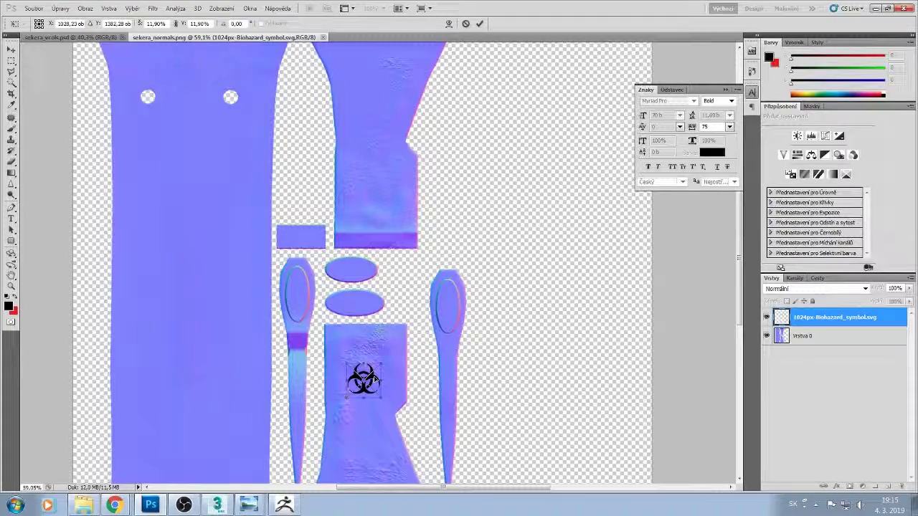
pyautogui.scroll(5, 374, 380)
pyautogui.press('Return')
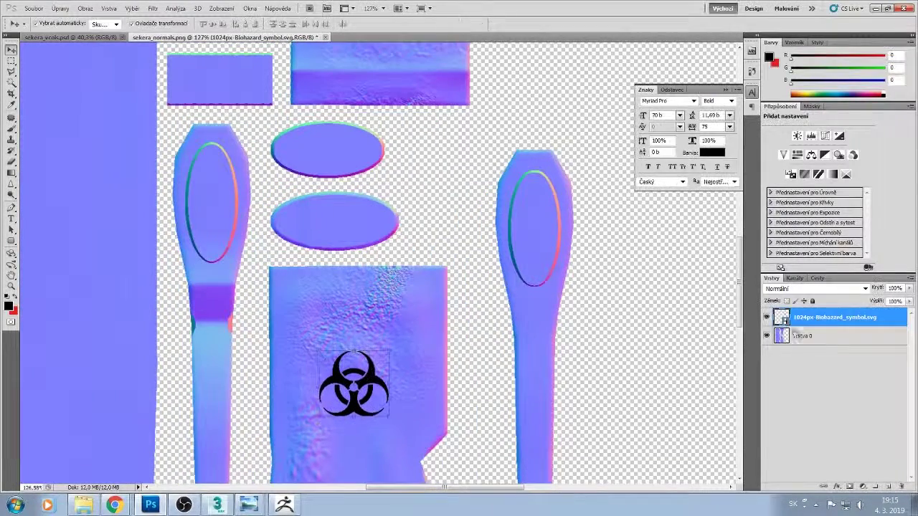
# - Rasterize the 1024px-Biohazard_symbol.svg layer, keeping its default blending options
pyautogui.doubleClick(832, 317)
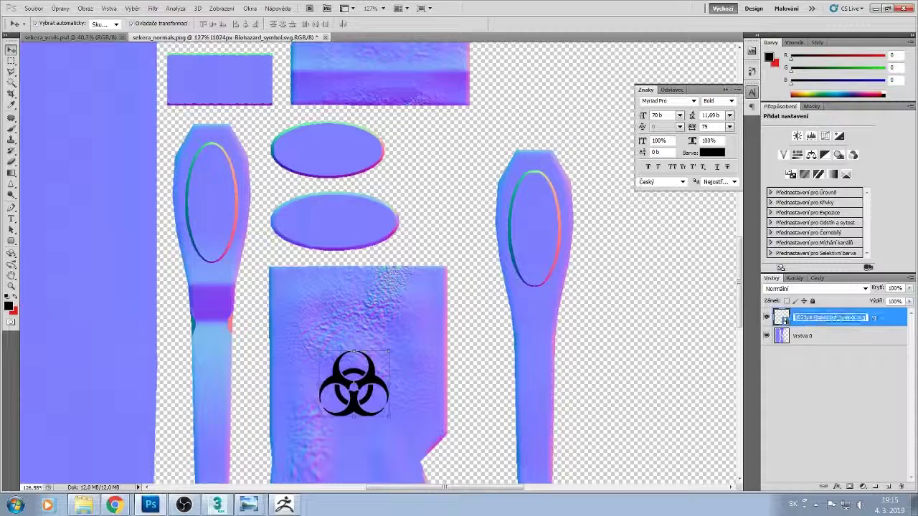
pyautogui.doubleClick(876, 324)
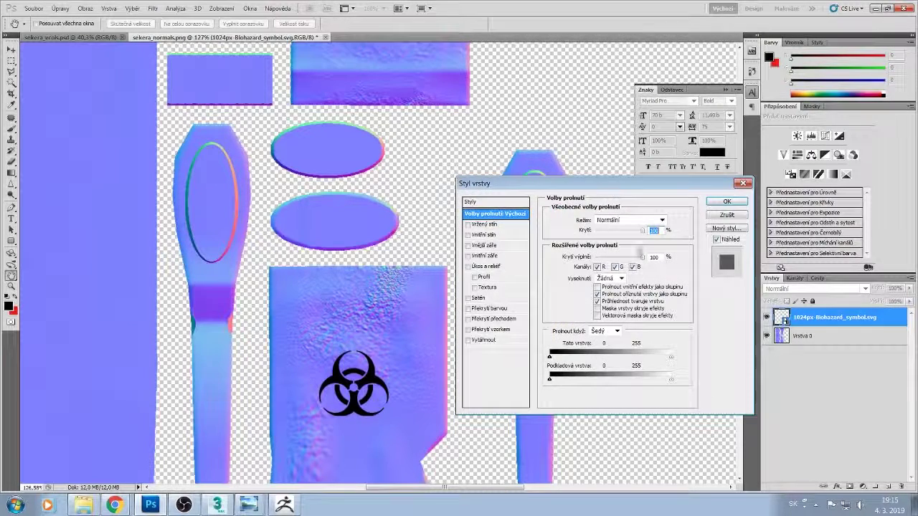
pyautogui.click(727, 202)
pyautogui.rightClick(799, 317)
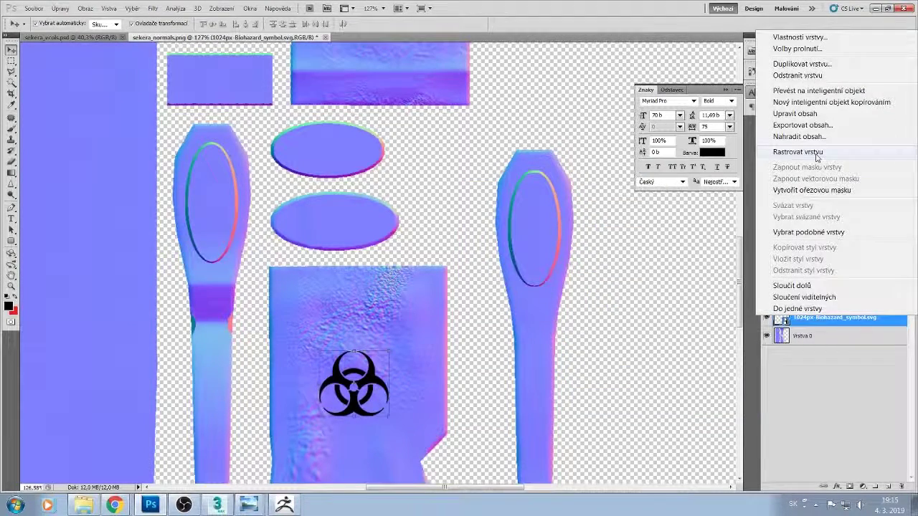
pyautogui.click(797, 152)
# - Add a Bevel and Emboss effect with Contour to the biohazard layer and set its depth to 307%
pyautogui.doubleClick(872, 317)
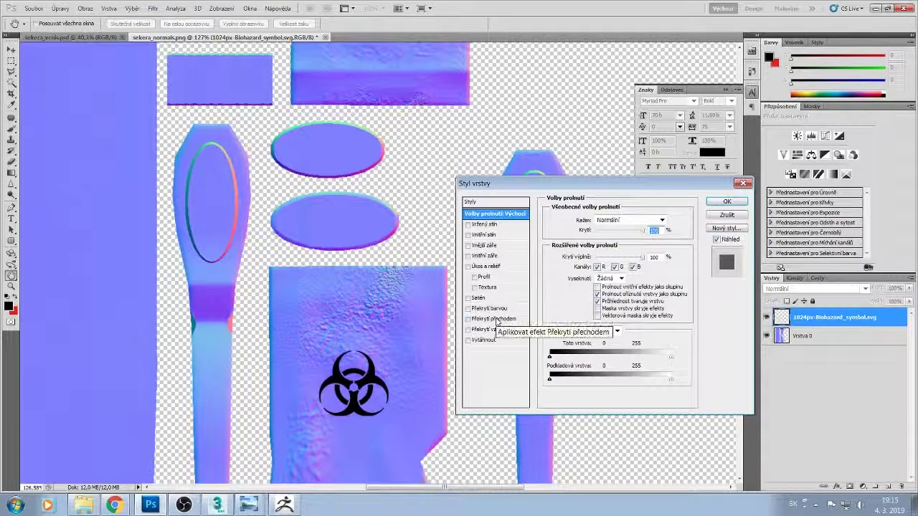
pyautogui.click(469, 267)
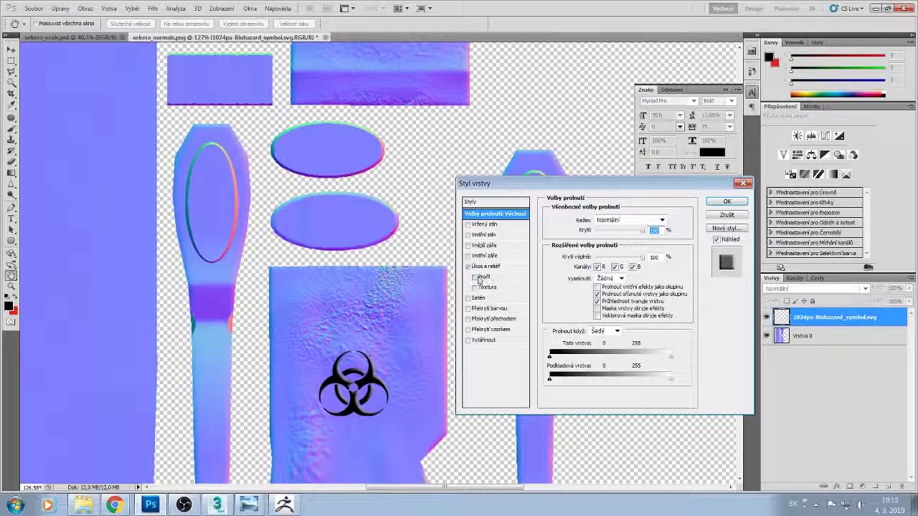
pyautogui.click(489, 267)
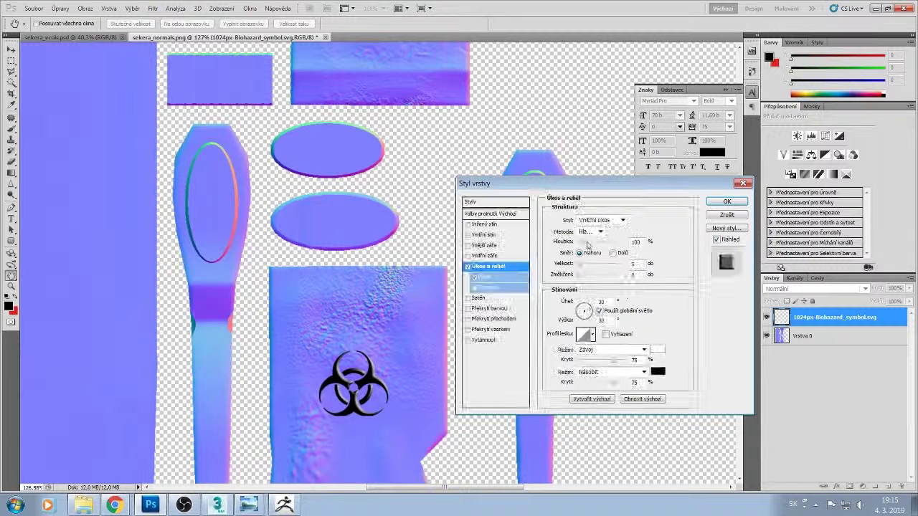
pyautogui.moveTo(586, 244); pyautogui.dragTo(612, 251)
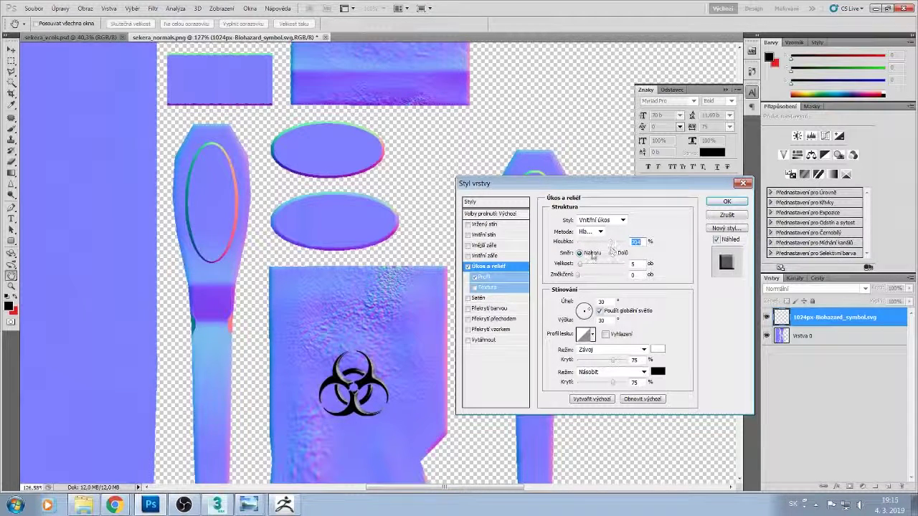
# - Adjust the bevel's contour range, increase the bevel size slightly and apply the layer style
pyautogui.click(485, 277)
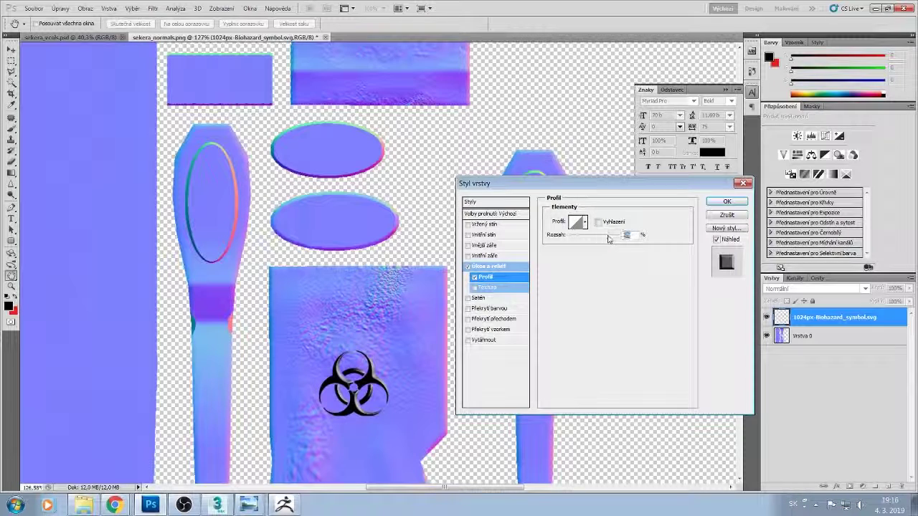
pyautogui.moveTo(608, 239); pyautogui.dragTo(591, 248)
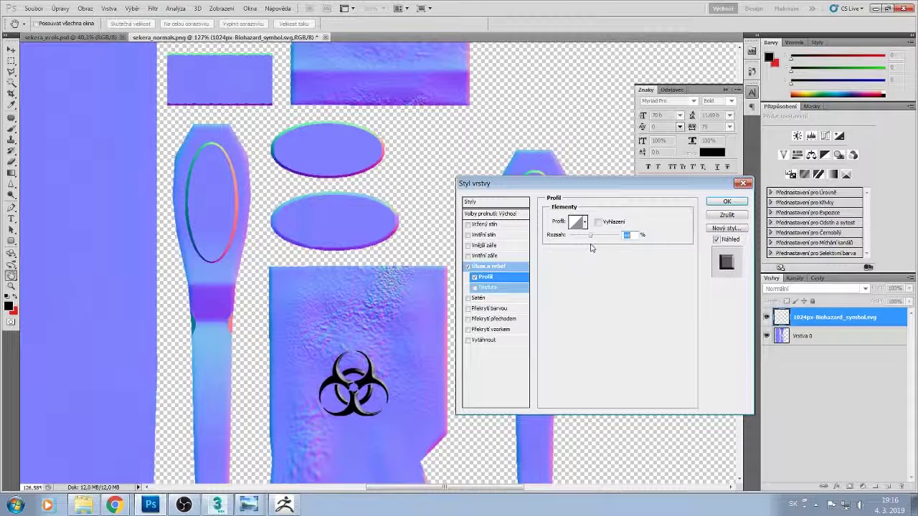
pyautogui.click(488, 266)
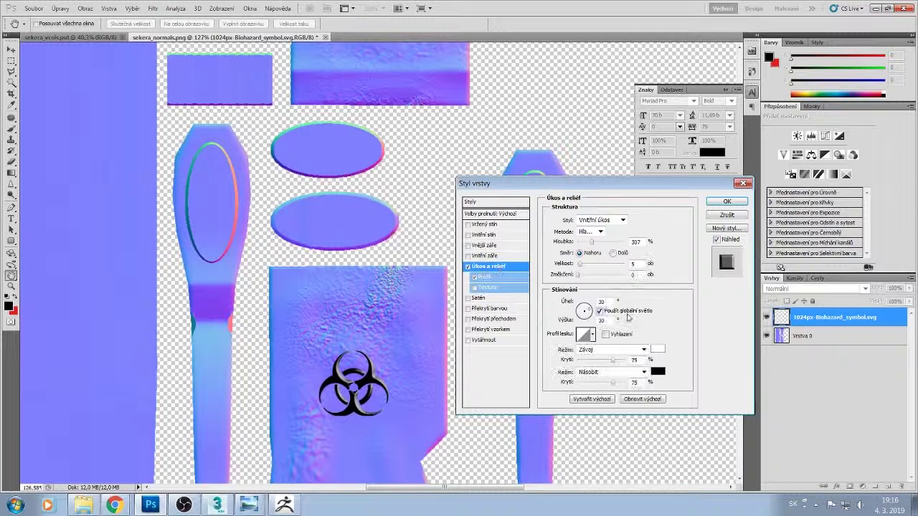
pyautogui.moveTo(581, 266)
pyautogui.mouseDown()
pyautogui.moveTo(592, 267)
pyautogui.moveTo(583, 265)
pyautogui.mouseUp()
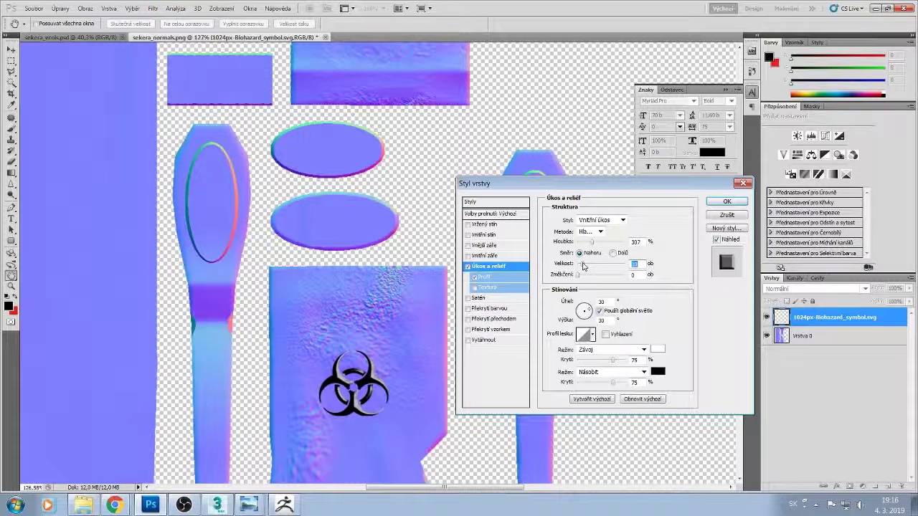
pyautogui.click(724, 202)
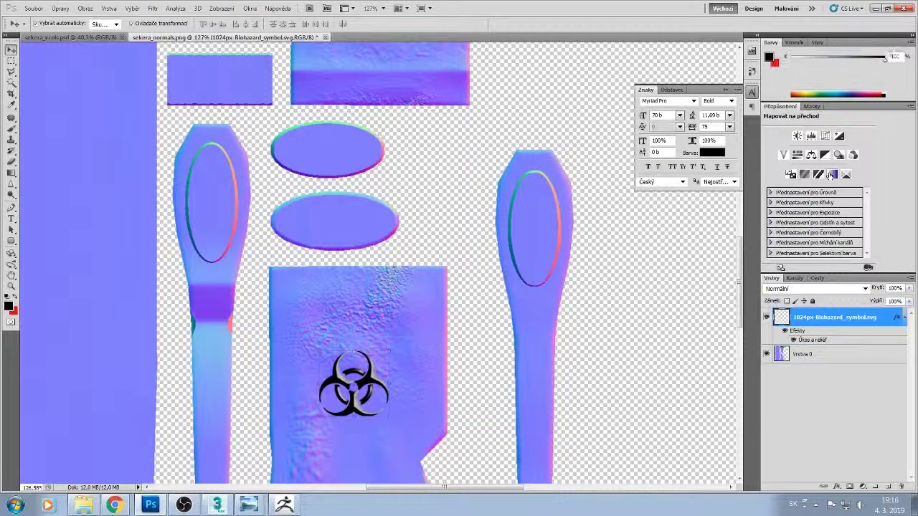
# - Add a Gradient Map adjustment layer and clip it to the biohazard symbol layer
pyautogui.click(832, 175)
pyautogui.rightClick(829, 317)
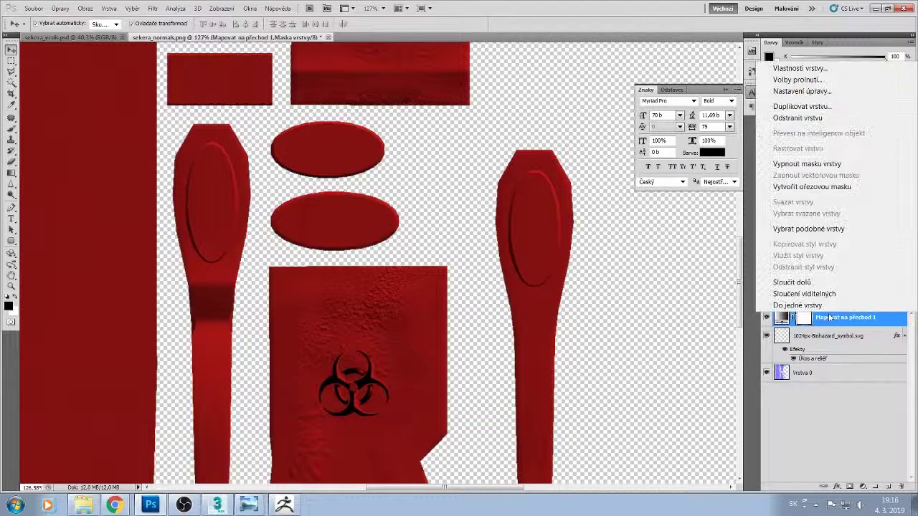
pyautogui.click(806, 194)
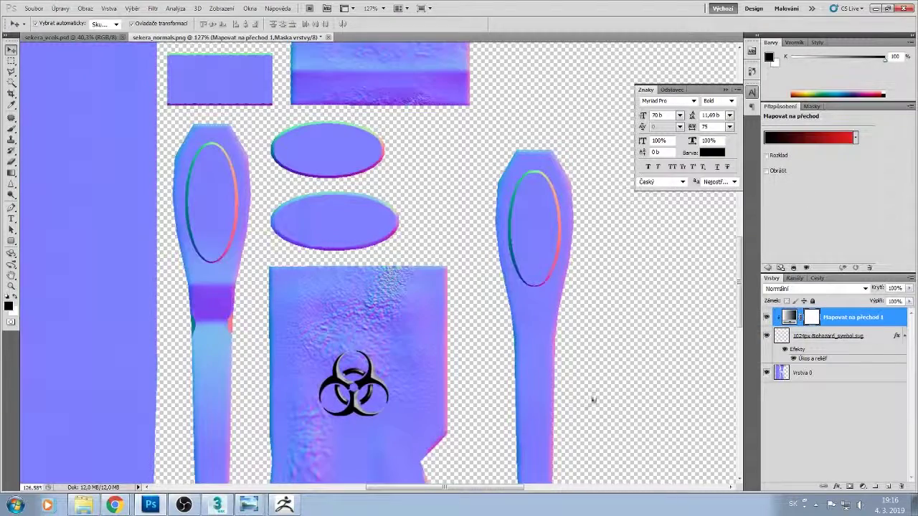
pyautogui.click(779, 139)
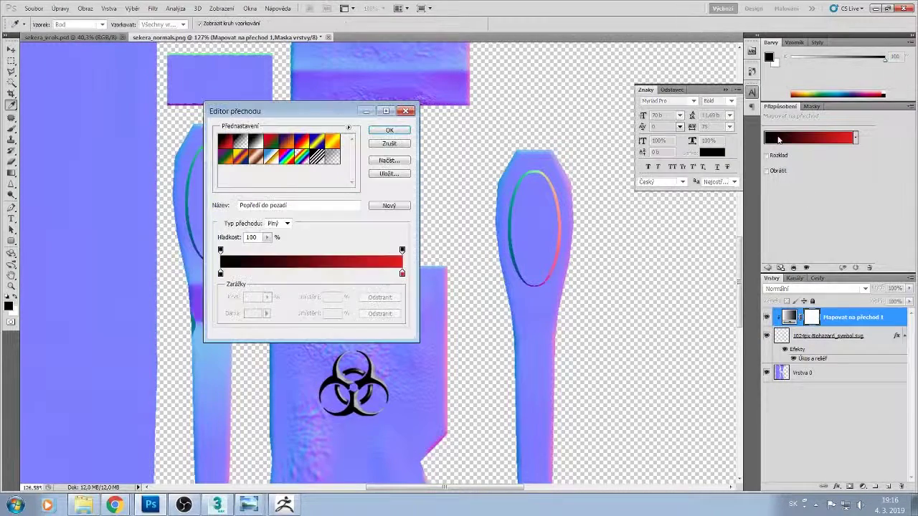
pyautogui.moveTo(283, 119); pyautogui.dragTo(606, 76)
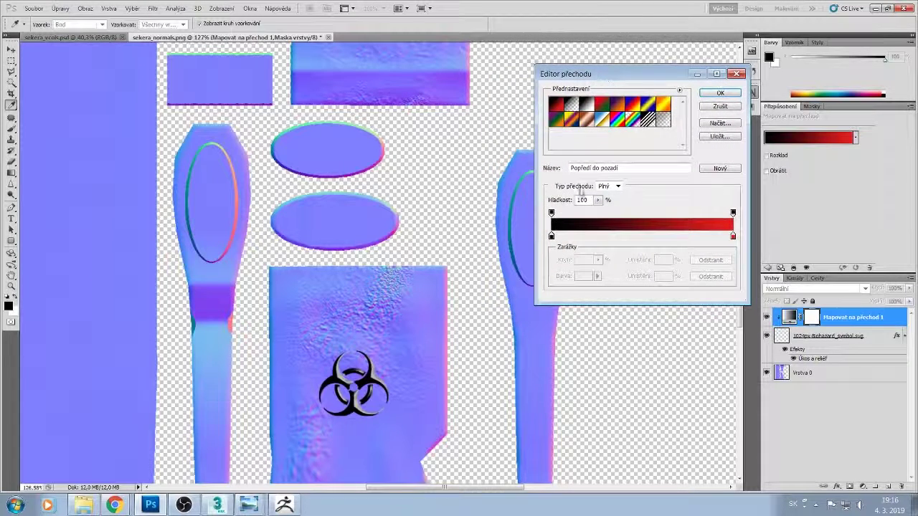
pyautogui.doubleClick(551, 236)
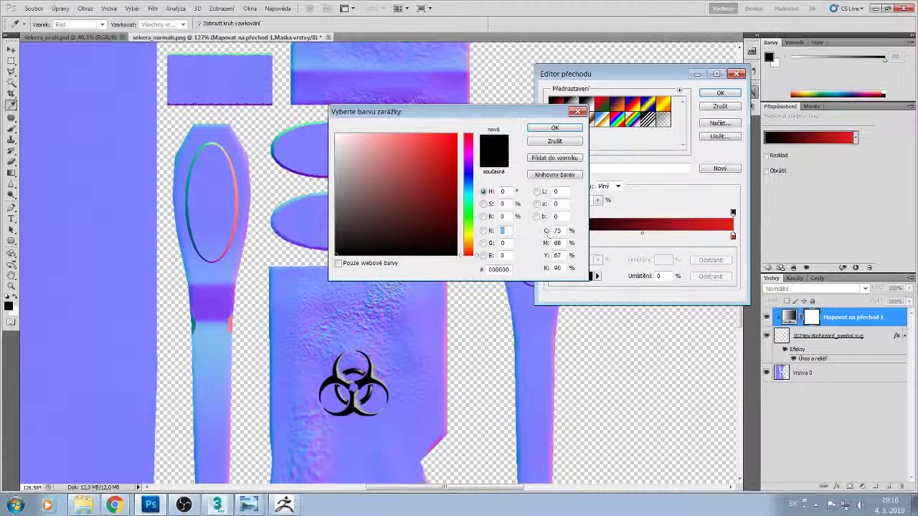
pyautogui.click(468, 182)
pyautogui.click(211, 188)
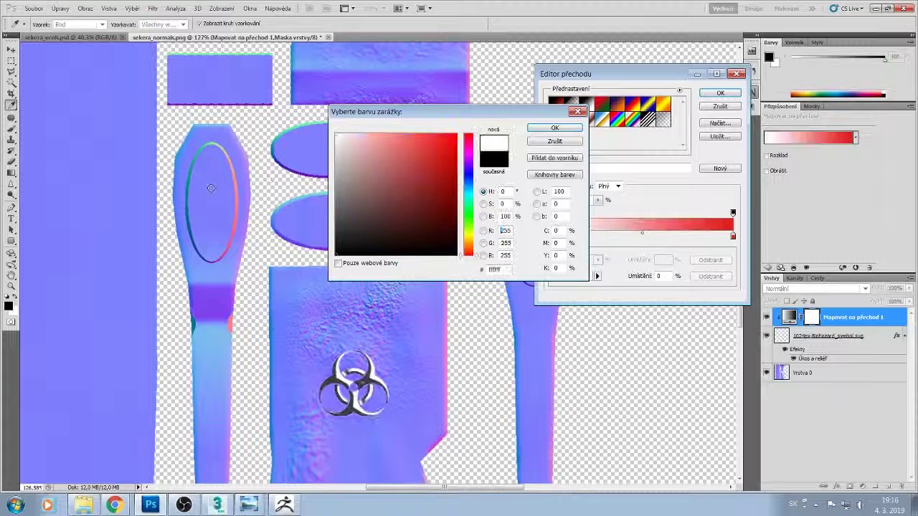
pyautogui.click(544, 129)
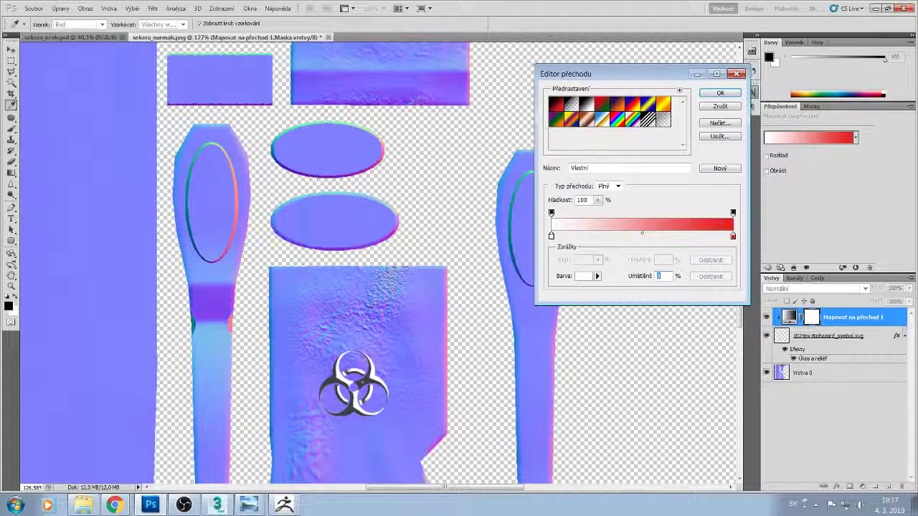
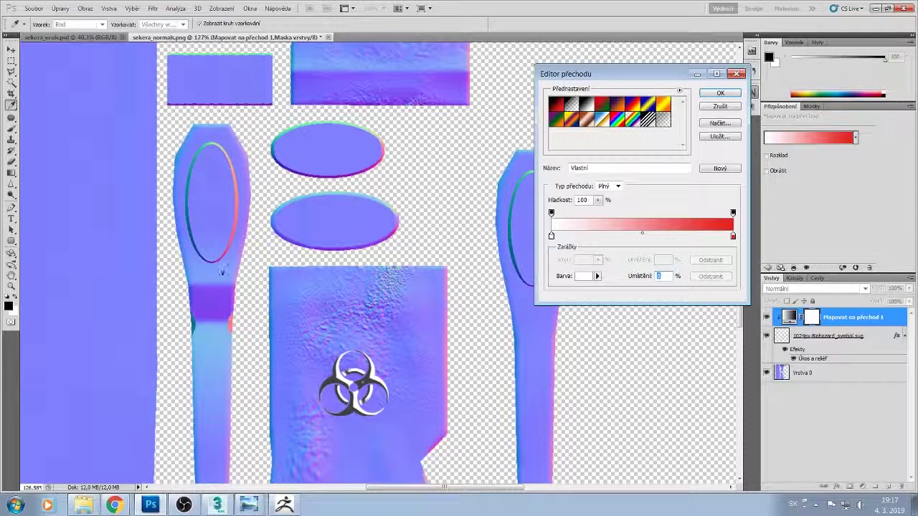
pyautogui.click(720, 106)
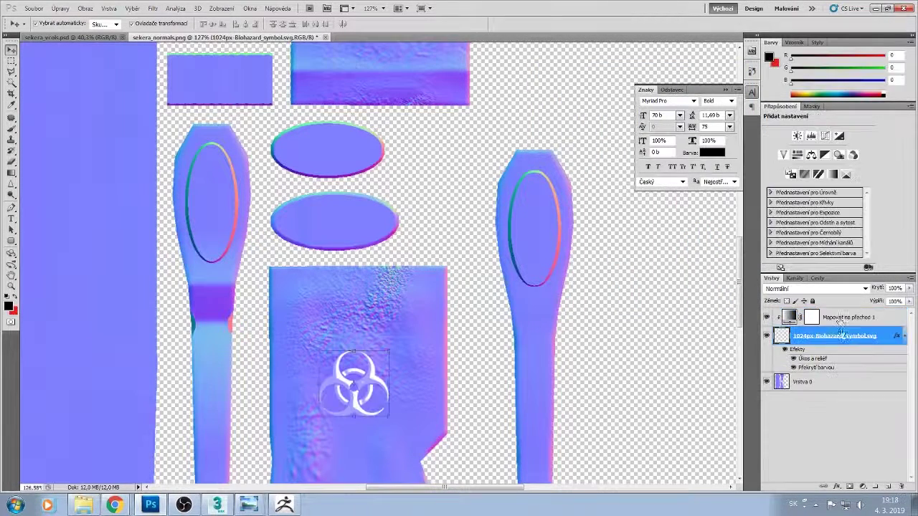
# - Open the gradient map's gradient for editing and try to sample its start colour from the axe handle on the normal map
pyautogui.click(840, 321)
pyautogui.click(778, 145)
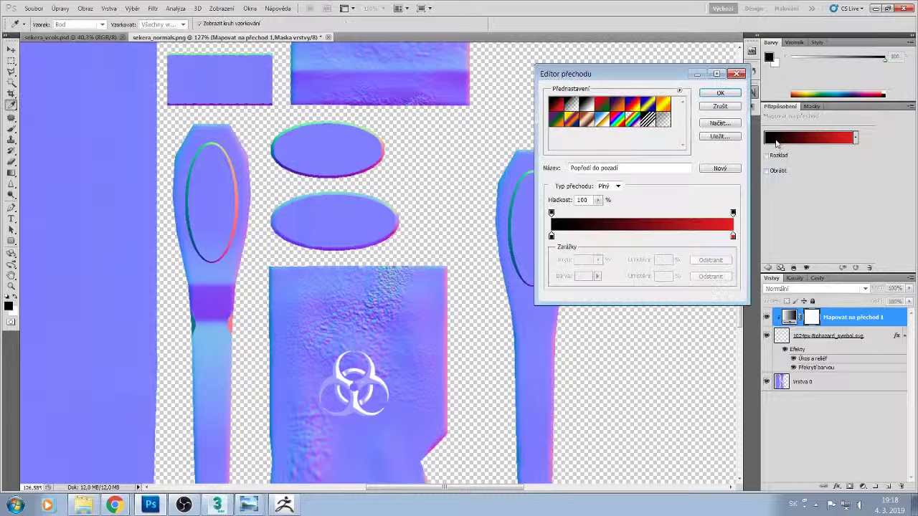
pyautogui.doubleClick(549, 239)
pyautogui.click(203, 195)
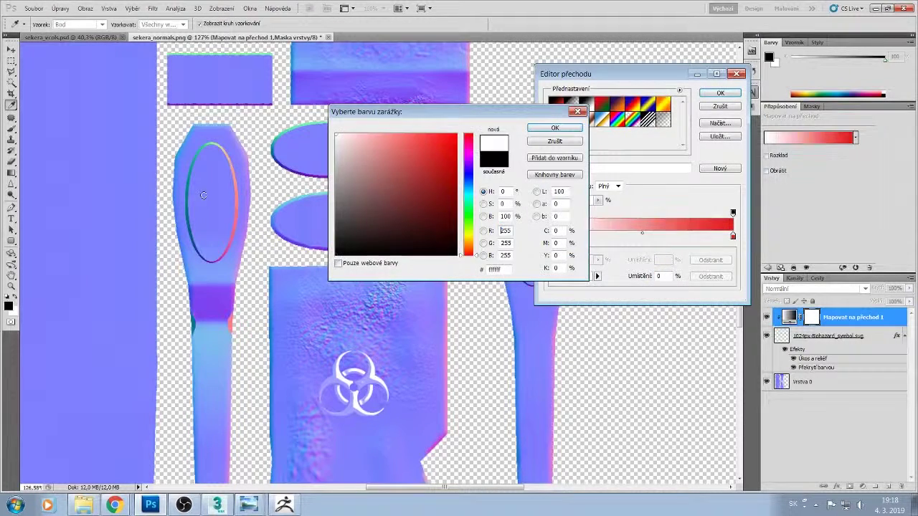
pyautogui.click(552, 128)
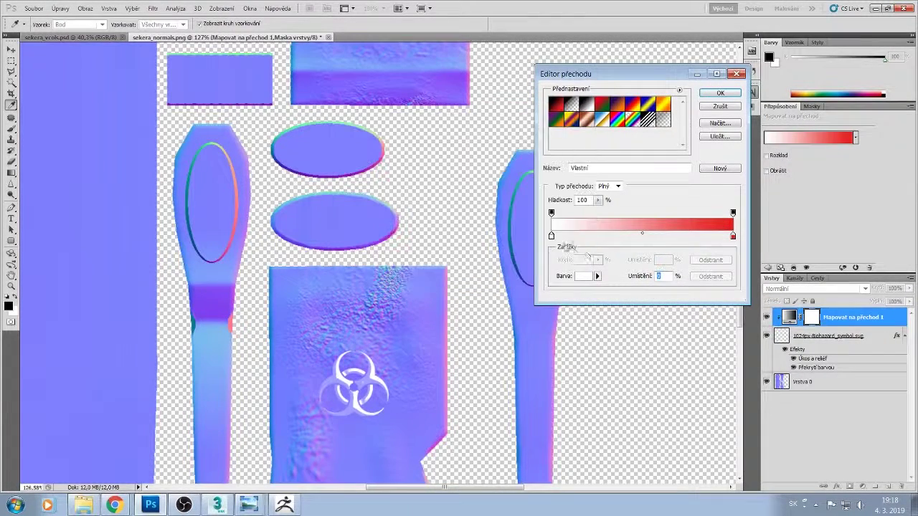
# - Set the gradient's start colour stop to the periwinkle blue 777ed8
pyautogui.doubleClick(550, 236)
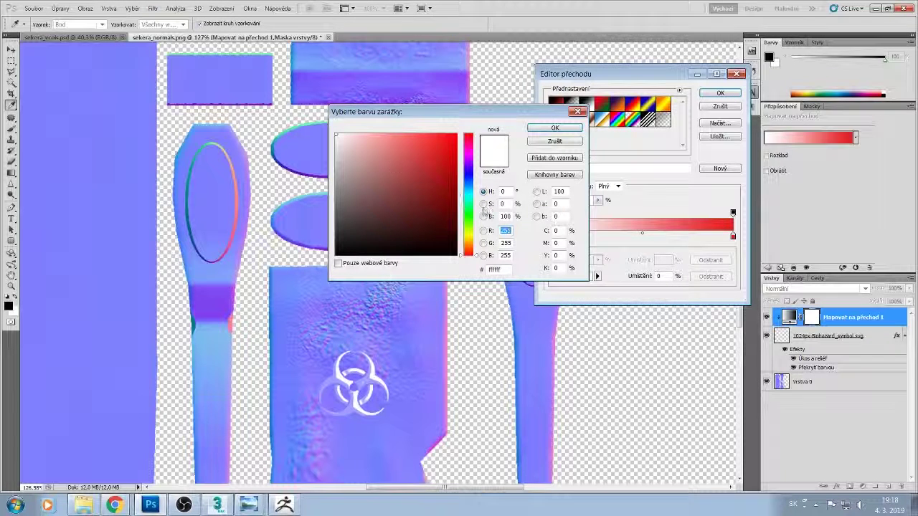
pyautogui.moveTo(472, 193); pyautogui.dragTo(471, 175)
pyautogui.moveTo(396, 159); pyautogui.dragTo(389, 152)
pyautogui.moveTo(472, 112); pyautogui.dragTo(386, 67)
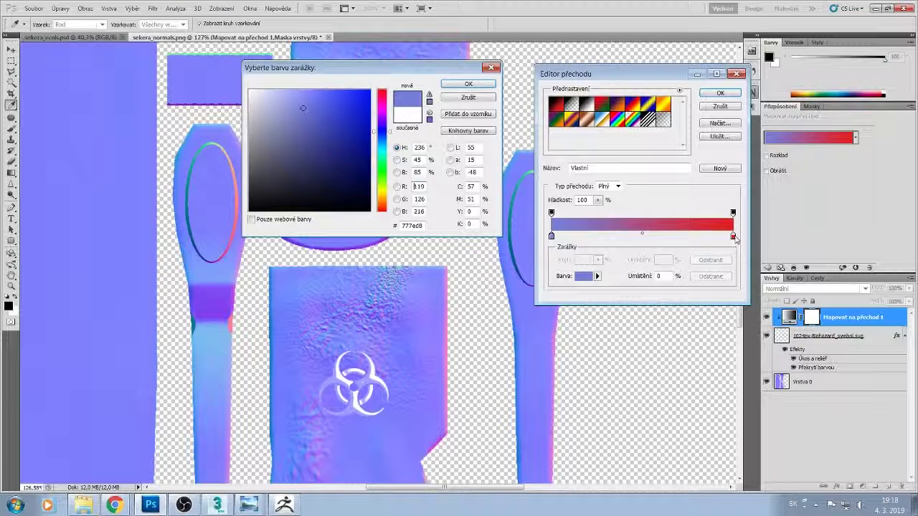
pyautogui.click(734, 235)
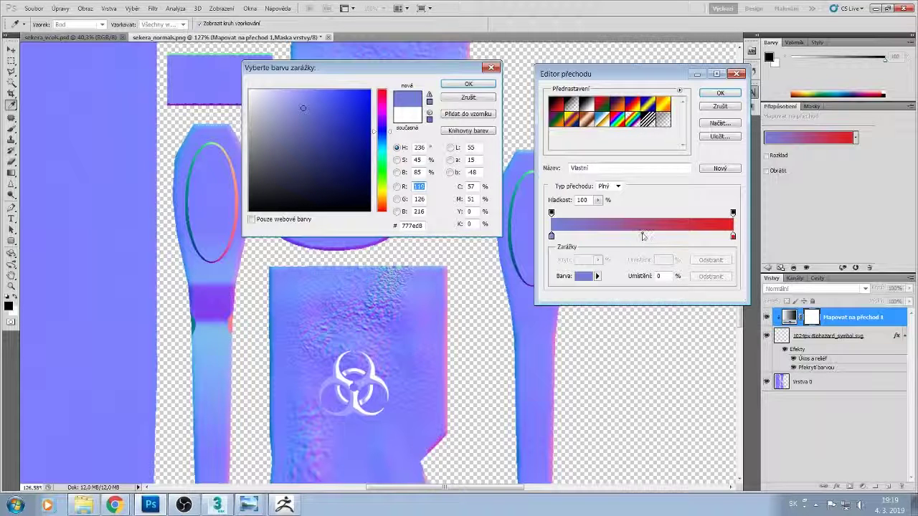
pyautogui.press('Return')
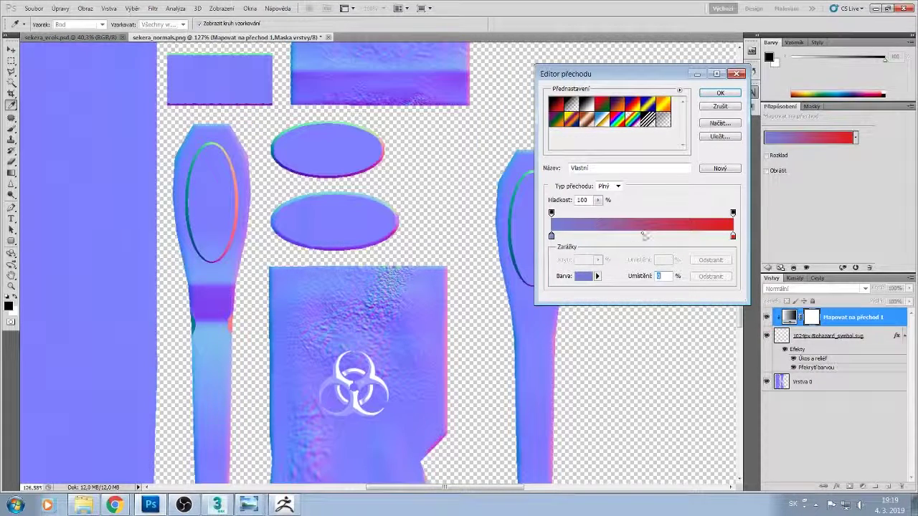
# - Move the gradient's red end stop to 49% and recolour it to the dull pink cc9696
pyautogui.click(643, 234)
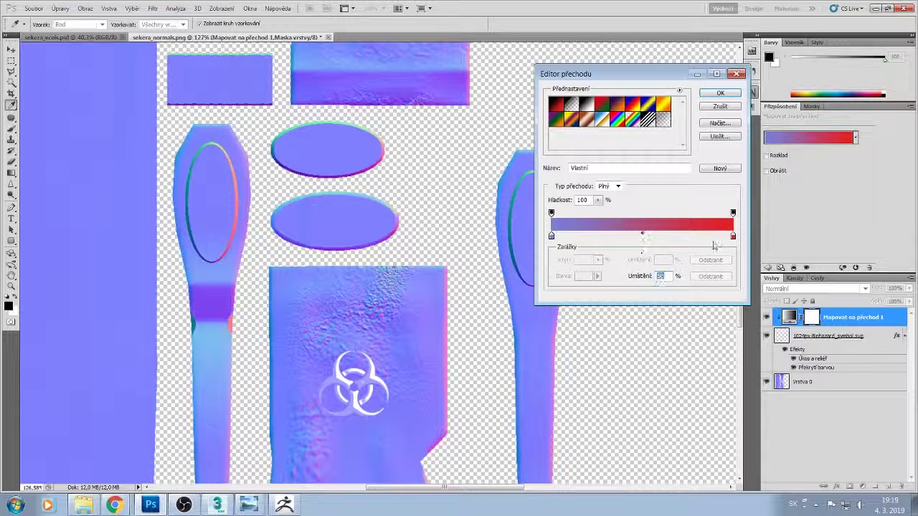
pyautogui.moveTo(732, 237); pyautogui.dragTo(637, 235)
pyautogui.doubleClick(639, 236)
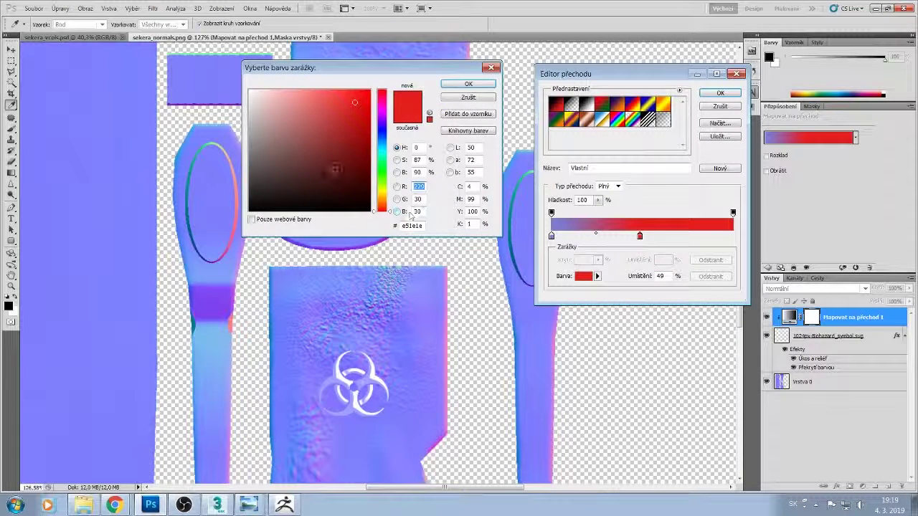
pyautogui.click(238, 189)
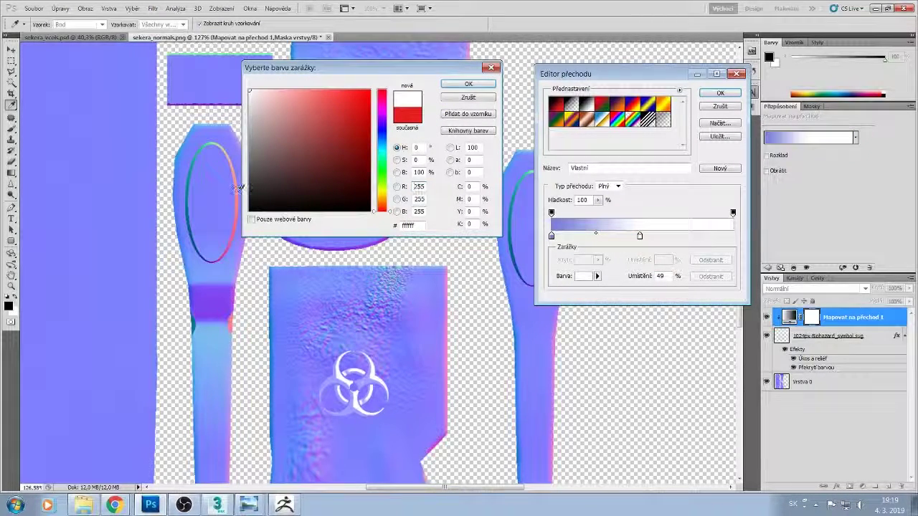
pyautogui.click(281, 114)
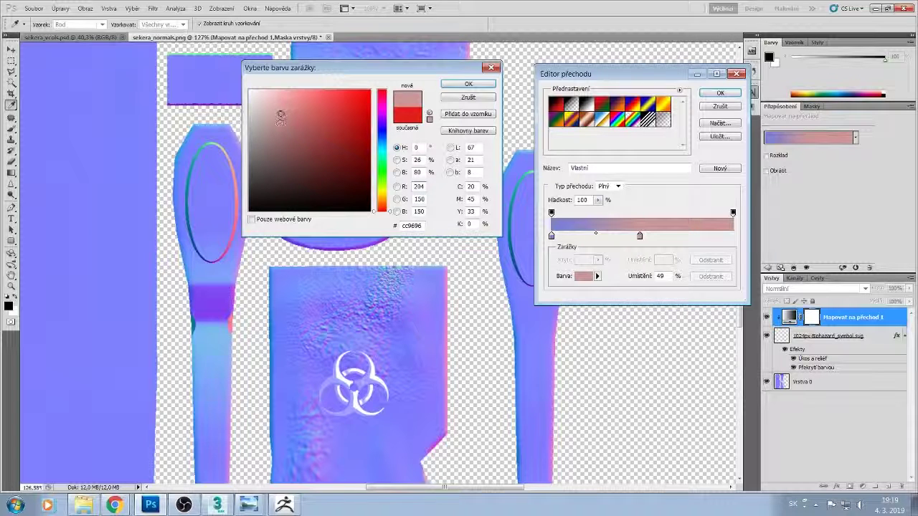
# - Recolour the gradient's stop at 49 % to light purple c886e0 and add a light cyan stop at 99 %
pyautogui.click(384, 116)
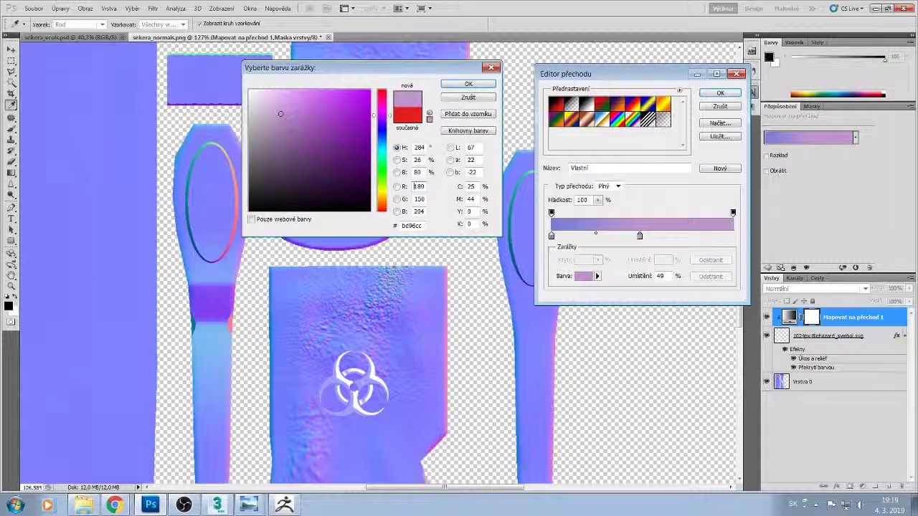
pyautogui.click(468, 84)
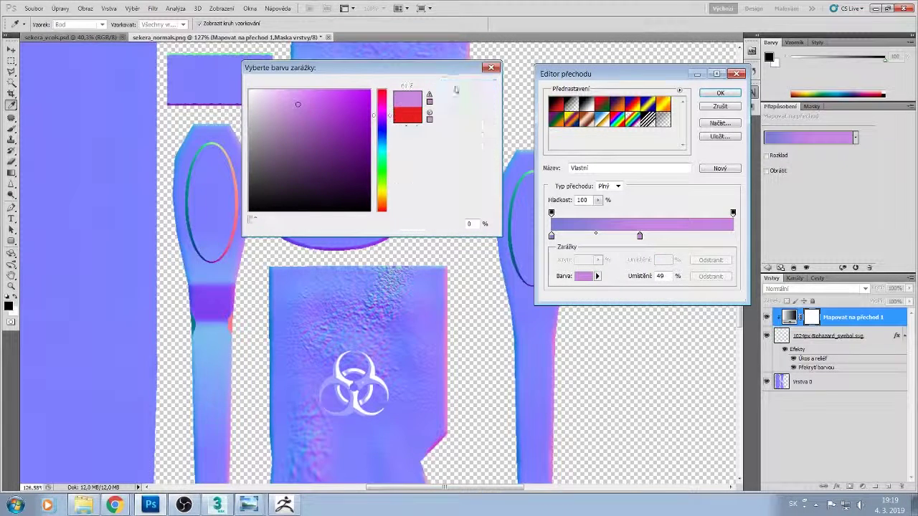
pyautogui.click(732, 237)
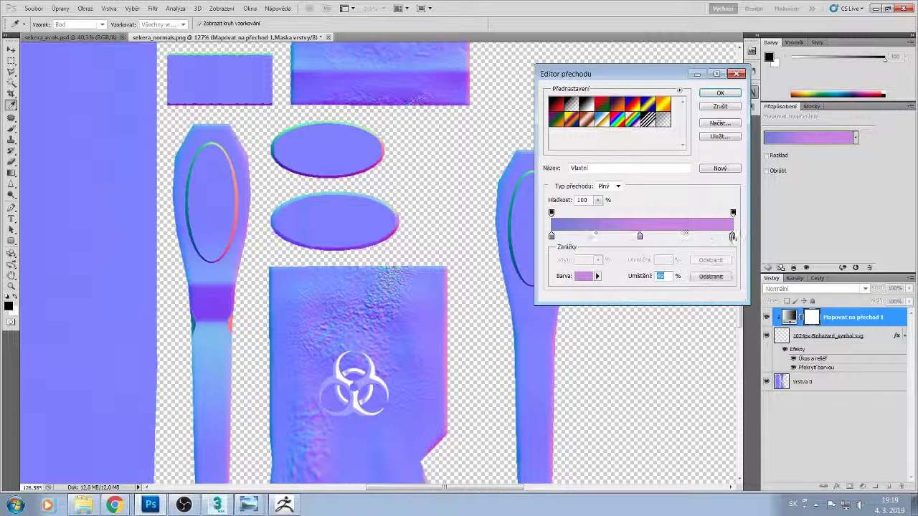
pyautogui.doubleClick(732, 236)
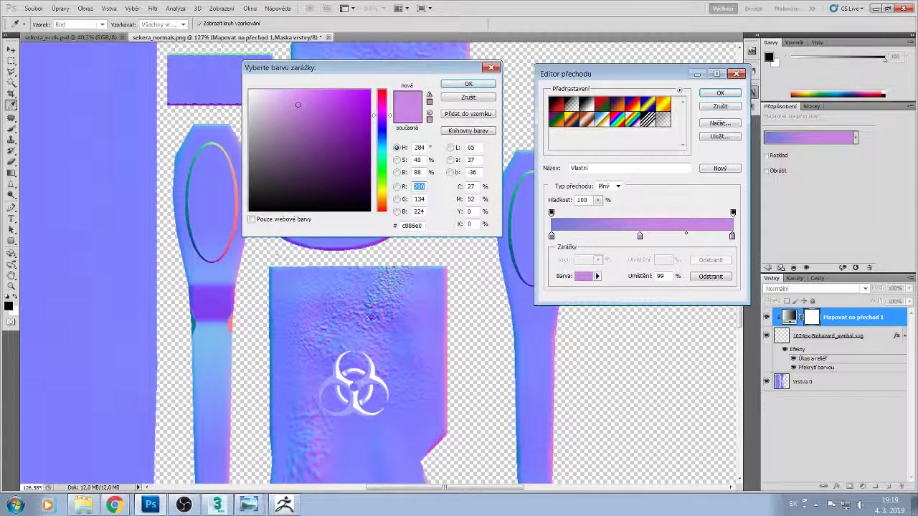
pyautogui.click(531, 169)
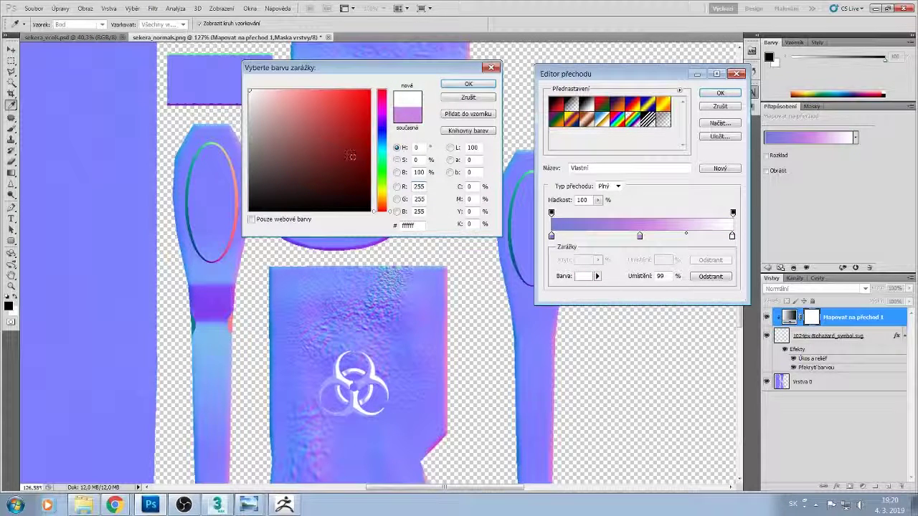
pyautogui.click(384, 150)
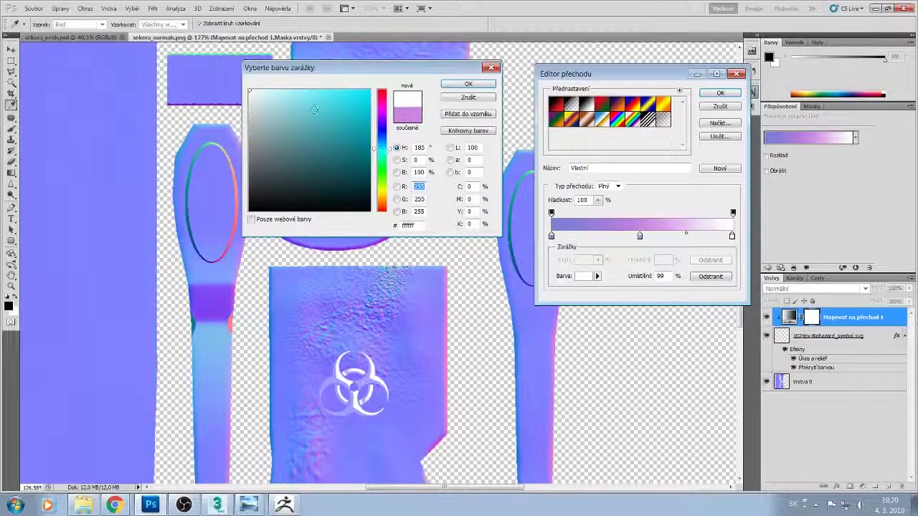
pyautogui.click(314, 109)
pyautogui.click(455, 83)
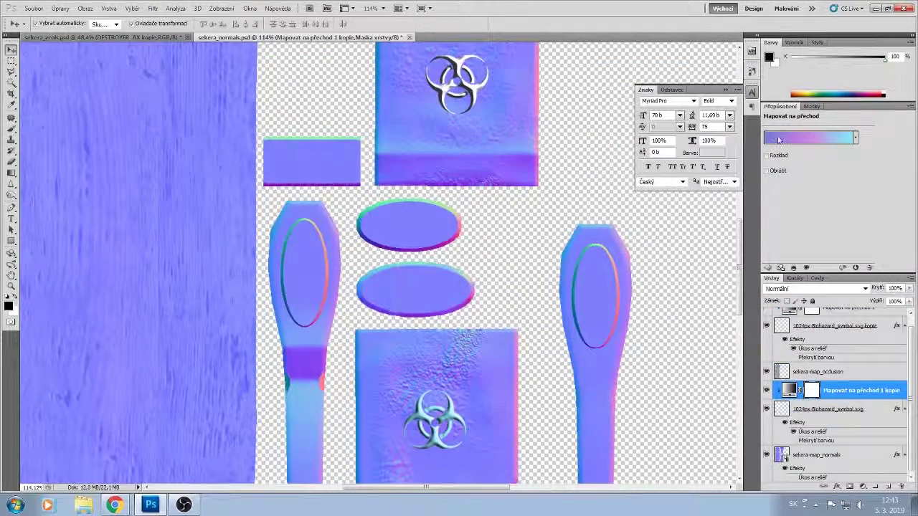
# - Rearrange the gradient stops of Mapovat na přechod 1 kopie, with cyan just past the middle and light grey e0d8d8 at 100 %
pyautogui.click(779, 140)
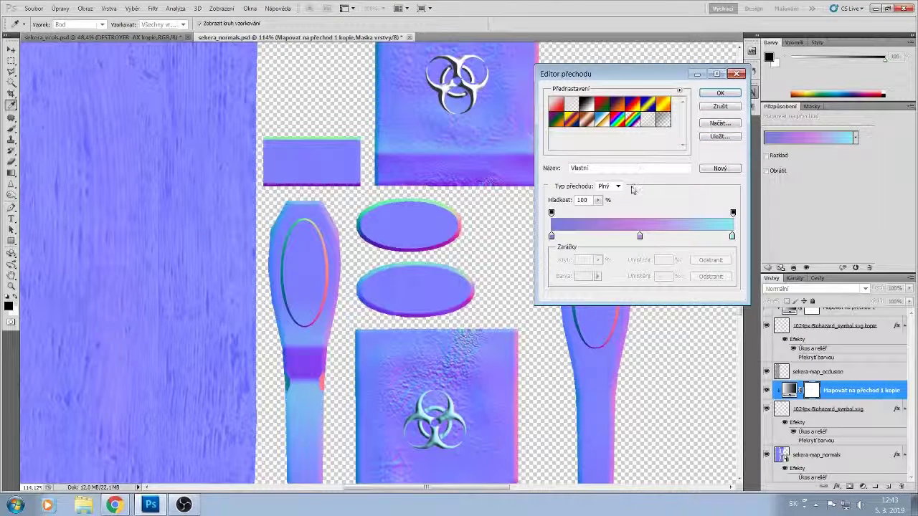
pyautogui.moveTo(636, 236); pyautogui.dragTo(665, 238)
pyautogui.click(558, 237)
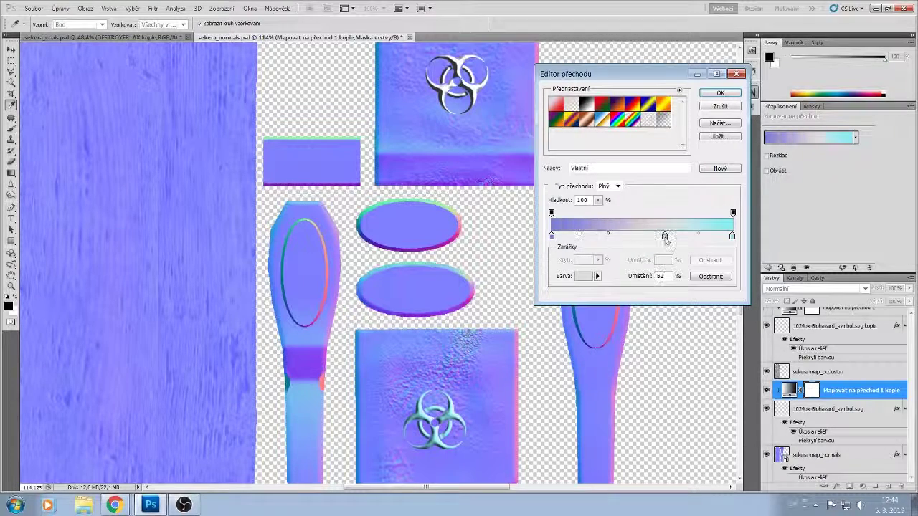
pyautogui.moveTo(732, 236)
pyautogui.mouseDown()
pyautogui.moveTo(651, 244)
pyautogui.moveTo(733, 237)
pyautogui.mouseUp()
# - Change the colour of the gradient's end stop at 100 % to a light pinkish purple
pyautogui.doubleClick(734, 236)
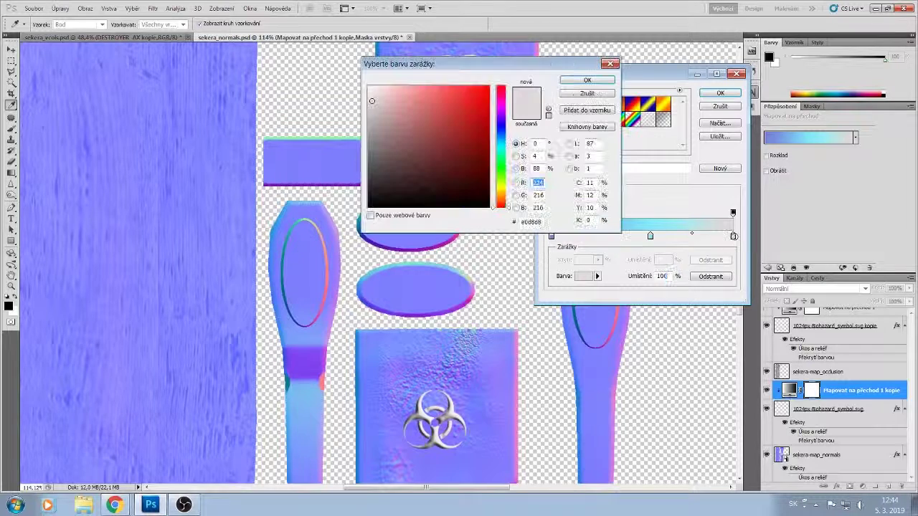
pyautogui.click(501, 110)
pyautogui.click(422, 95)
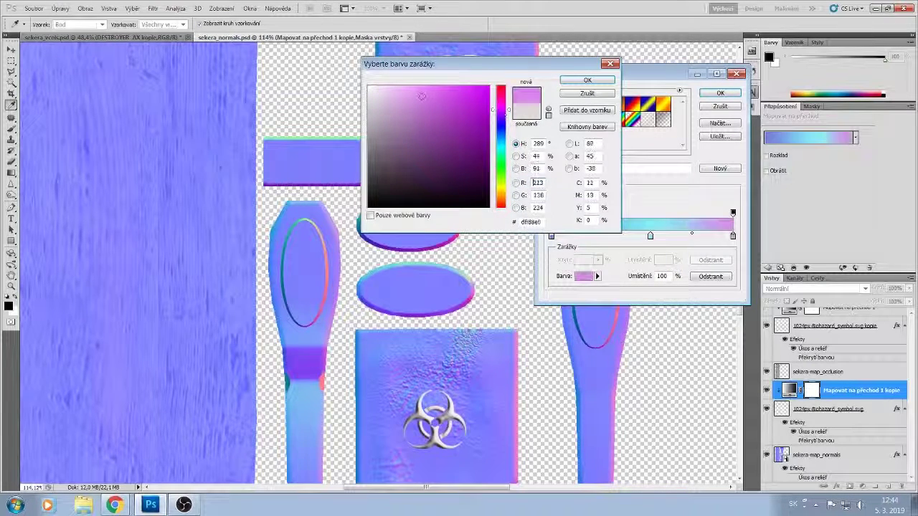
pyautogui.click(419, 89)
pyautogui.click(586, 79)
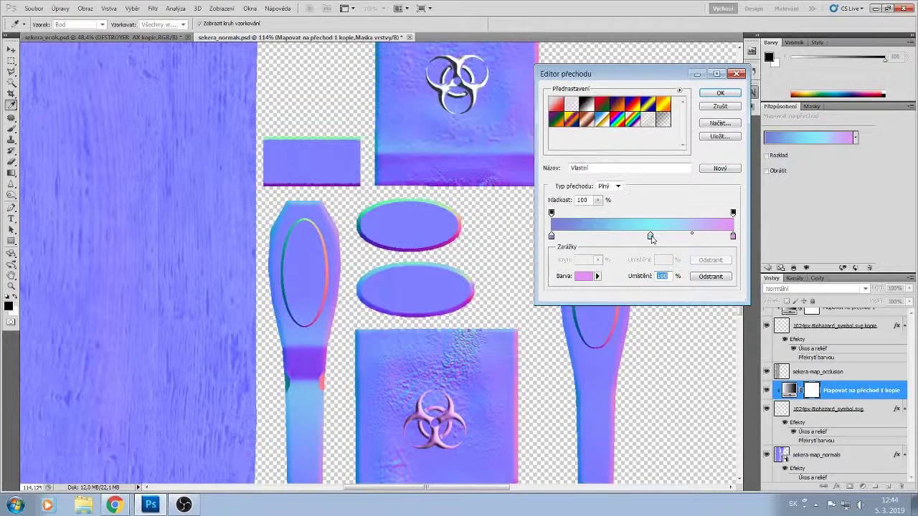
# - Move the gradient's cyan stop to 51 % and apply the edited gradient
pyautogui.moveTo(650, 236); pyautogui.dragTo(644, 238)
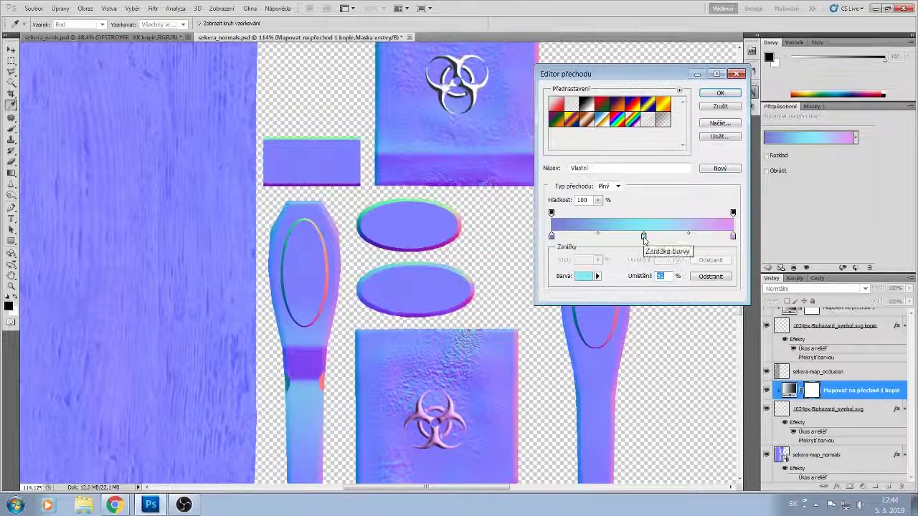
pyautogui.click(720, 92)
pyautogui.press('v')
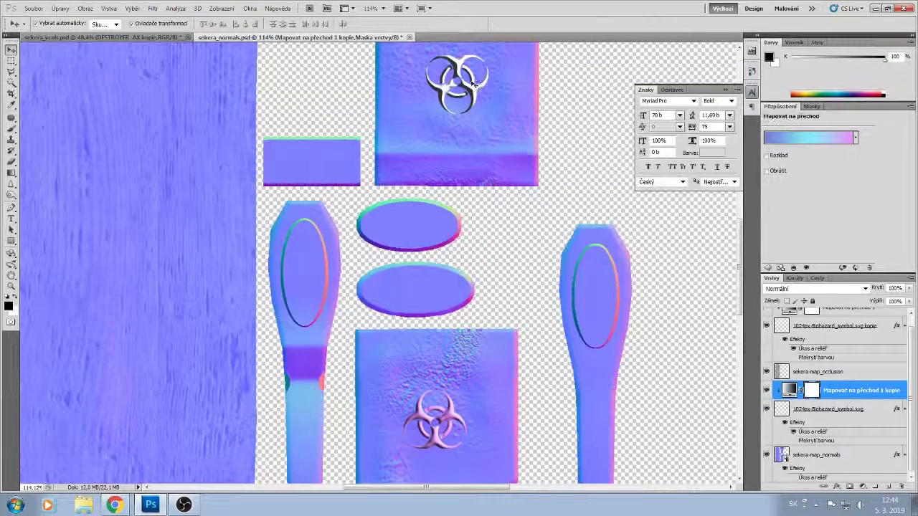
# - Choose Násobit as the shadow mode and reduce the depth of the Úkos a reliéf effect on the biohazard symbol copy layer
pyautogui.click(797, 327)
pyautogui.doubleClick(864, 333)
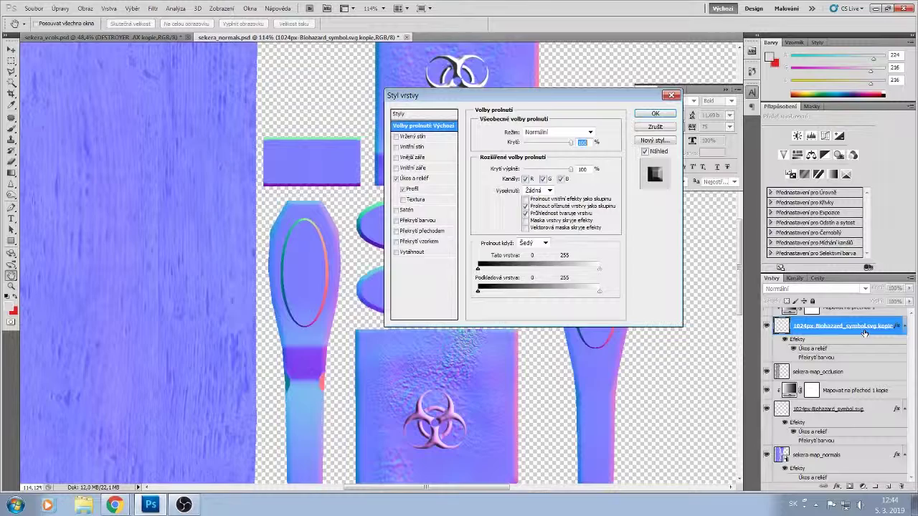
pyautogui.click(416, 178)
pyautogui.click(566, 261)
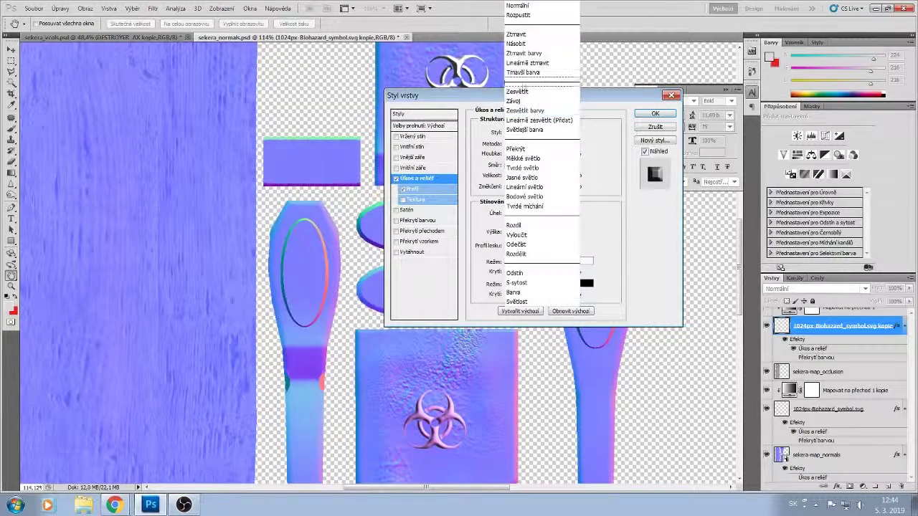
pyautogui.click(517, 43)
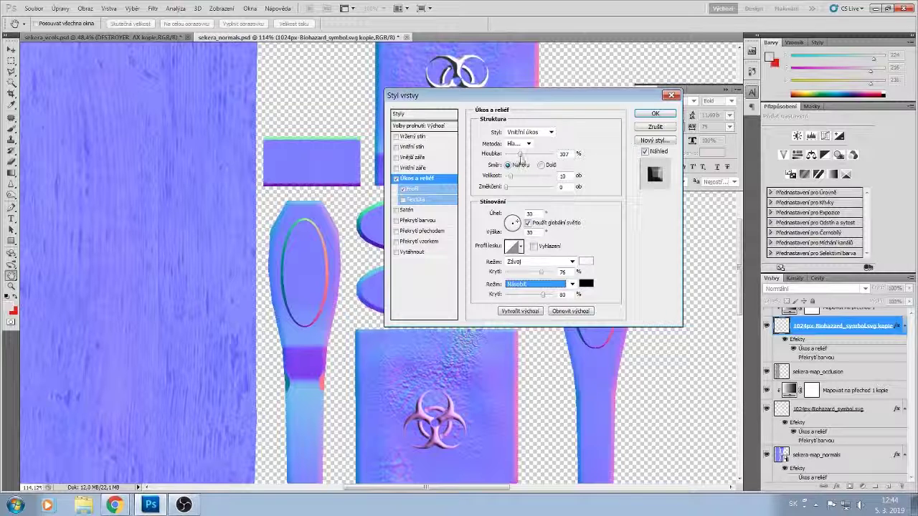
pyautogui.moveTo(519, 155); pyautogui.dragTo(510, 156)
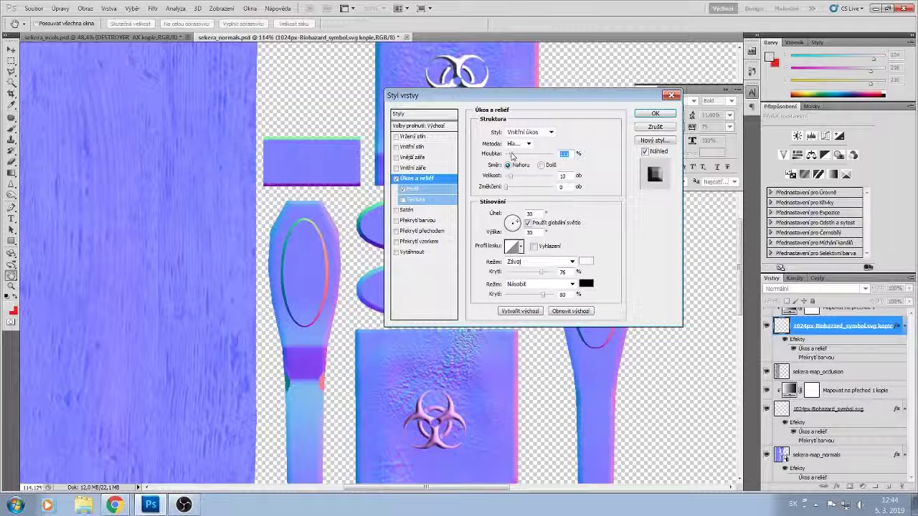
pyautogui.click(653, 116)
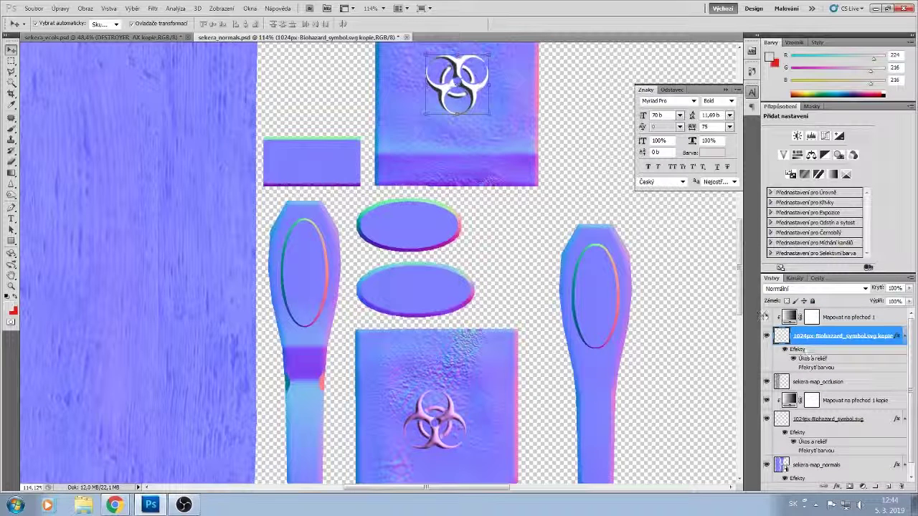
# - Show the gradient map layer Mapovat na přechod 1 above the biohazard symbol copy and delete it
pyautogui.click(765, 316)
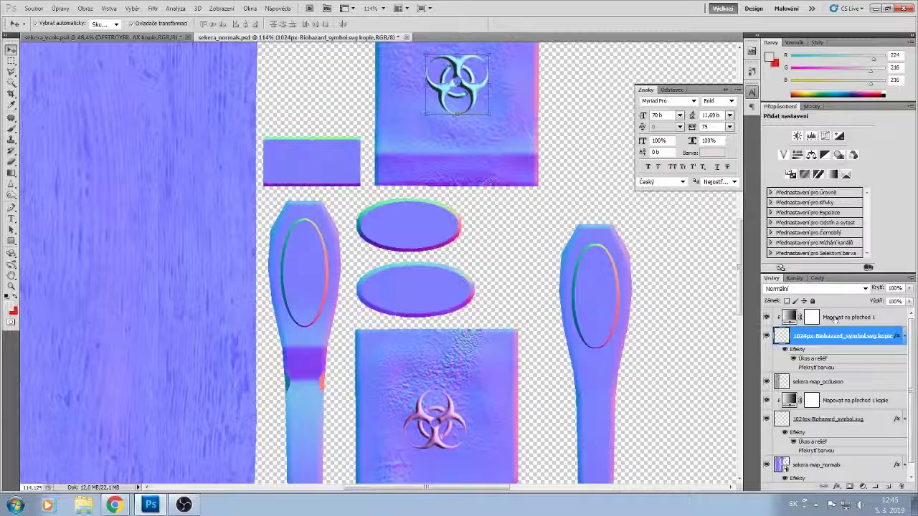
pyautogui.doubleClick(835, 318)
pyautogui.press('Return')
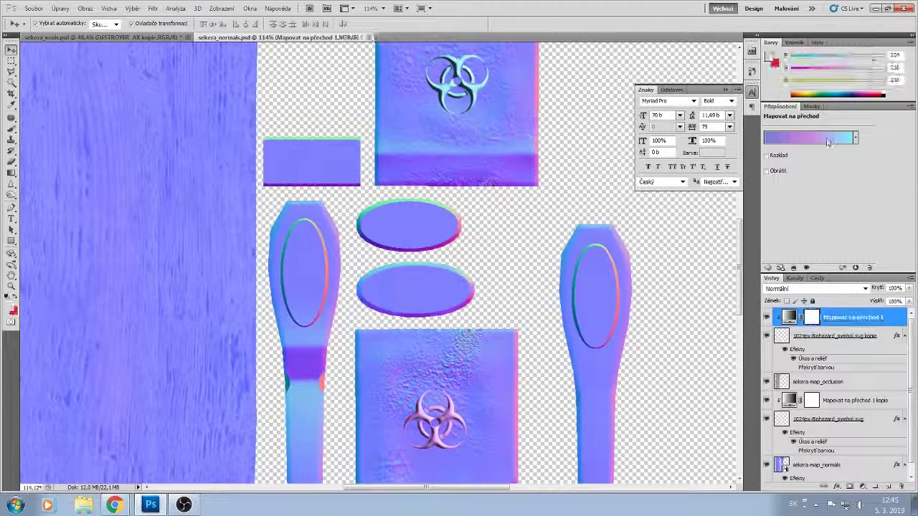
pyautogui.press('Delete')
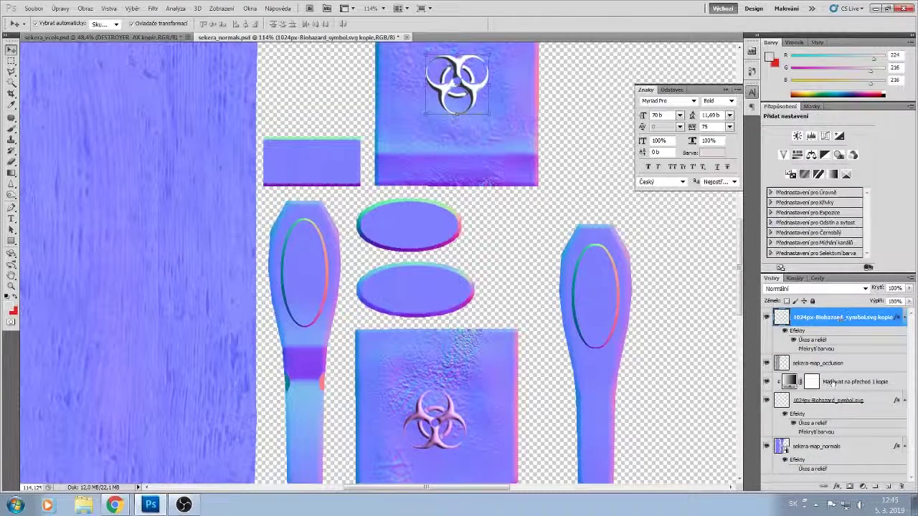
# - Duplicate Mapovat na přechod 1 kopie above the biohazard symbol copy and clip the duplicate to that layer
pyautogui.click(832, 383)
pyautogui.click(852, 320)
pyautogui.moveTo(835, 384); pyautogui.dragTo(844, 318)
pyautogui.rightClick(841, 321)
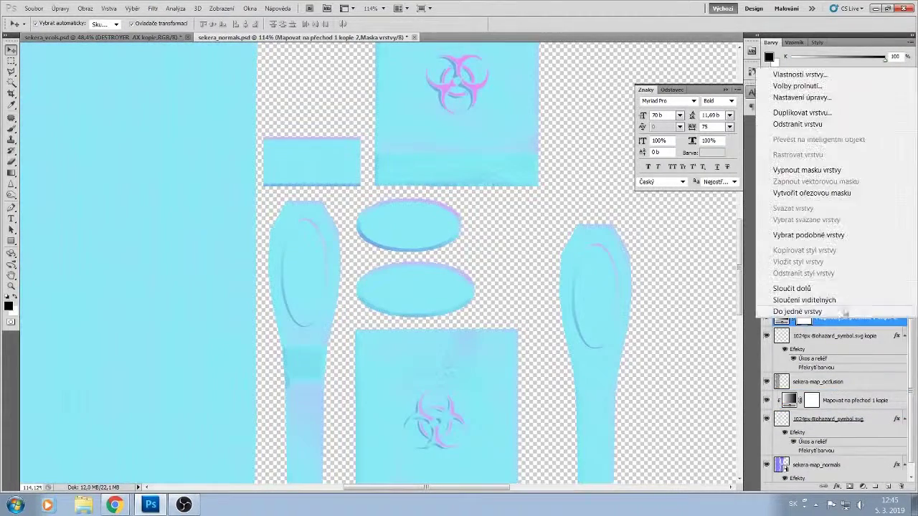
pyautogui.click(804, 194)
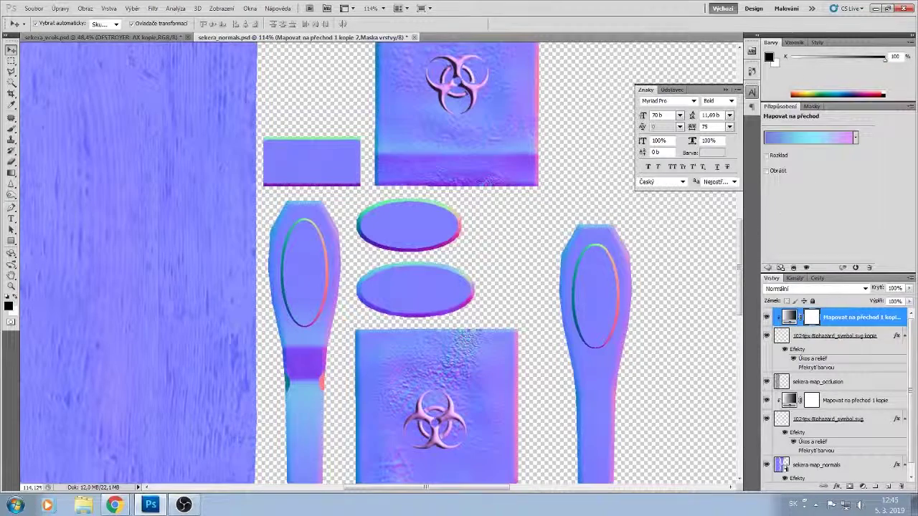
# - Try the Ztmavit, Zesvětlit barvy and Lineárně ztmavit blend modes on the biohazard symbol copy layer
pyautogui.doubleClick(832, 335)
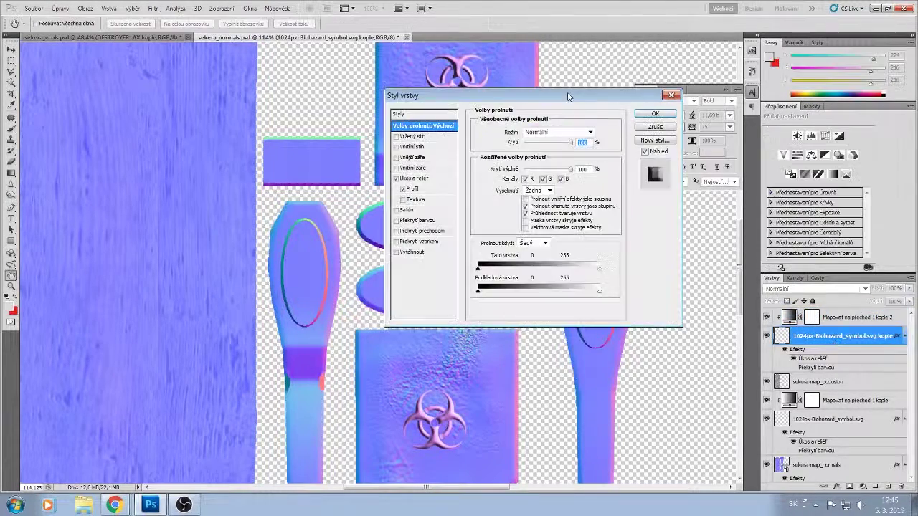
pyautogui.moveTo(567, 96); pyautogui.dragTo(723, 195)
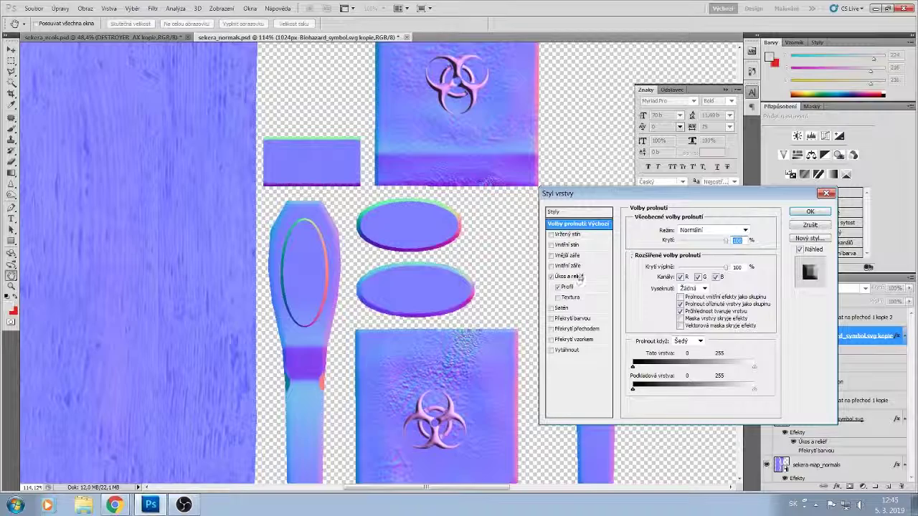
pyautogui.click(746, 230)
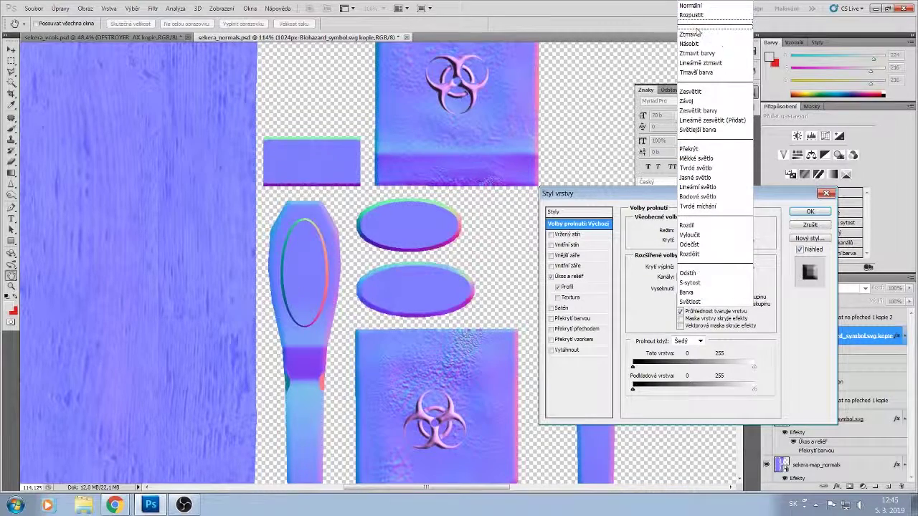
pyautogui.click(696, 34)
pyautogui.click(746, 230)
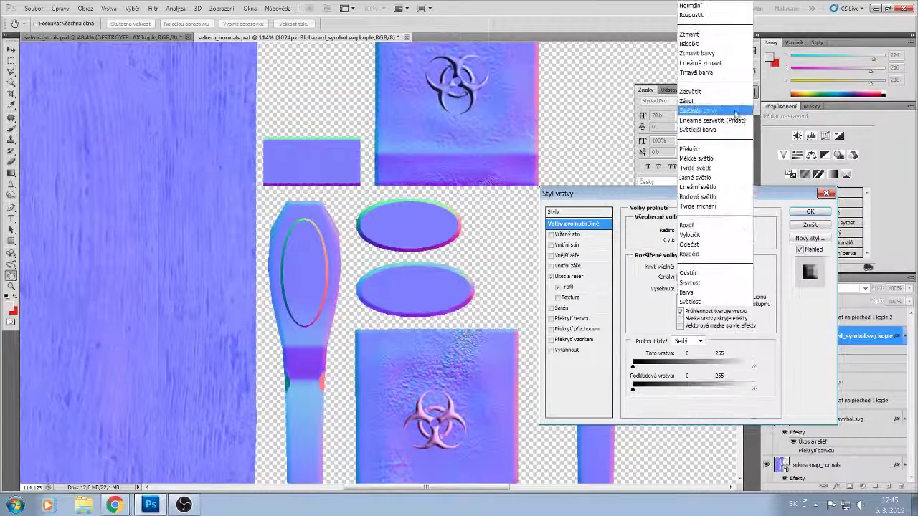
pyautogui.click(735, 113)
pyautogui.click(746, 230)
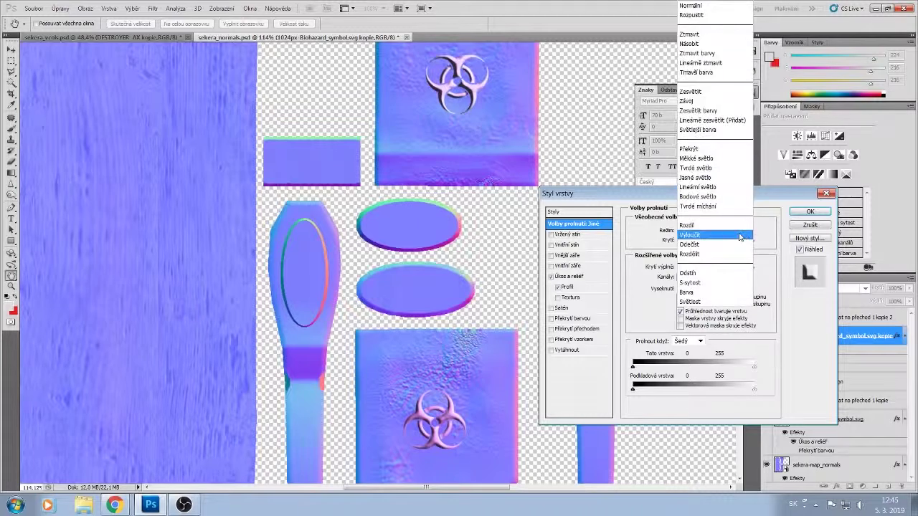
pyautogui.click(699, 63)
# - Try the Zesvětlit, Světlost, Odstín, Jasné světlo and Násobit blend modes on the biohazard symbol copy layer, then return it to the default blending
pyautogui.scroll(4, 711, 228)
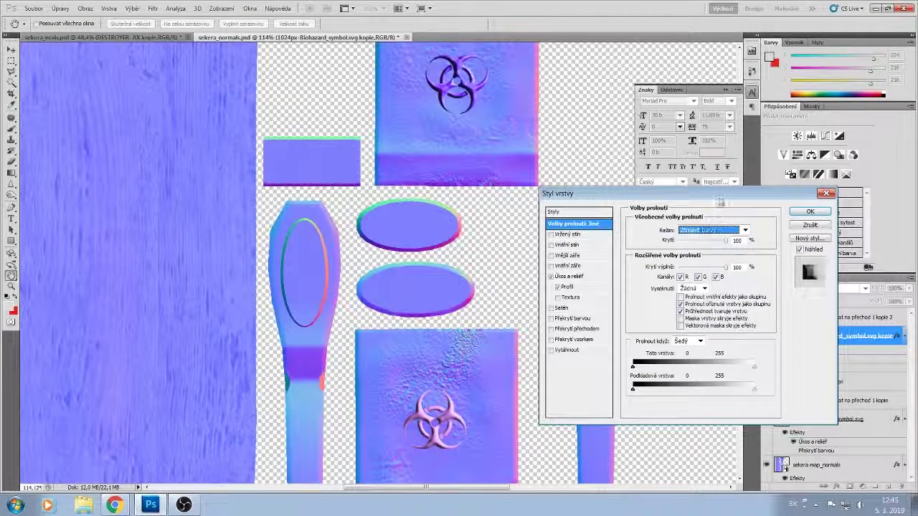
pyautogui.scroll(1, 721, 201)
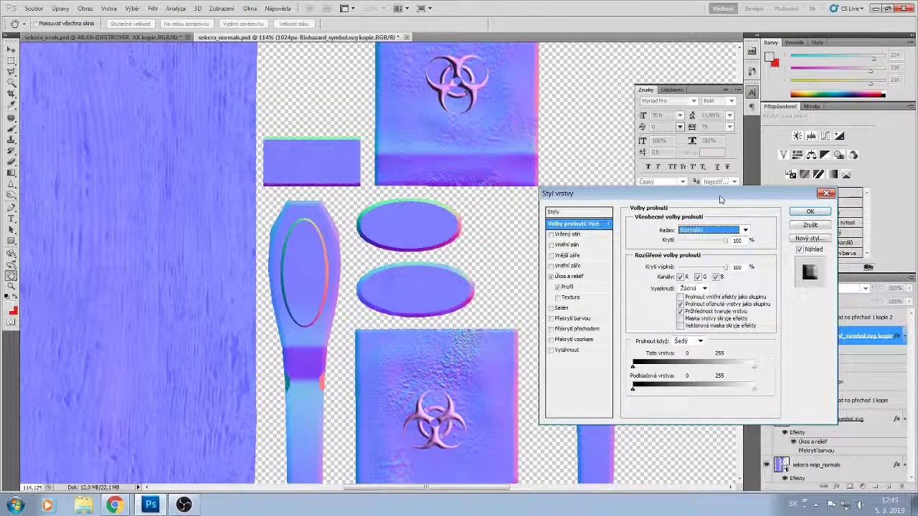
pyautogui.scroll(-7, 721, 201)
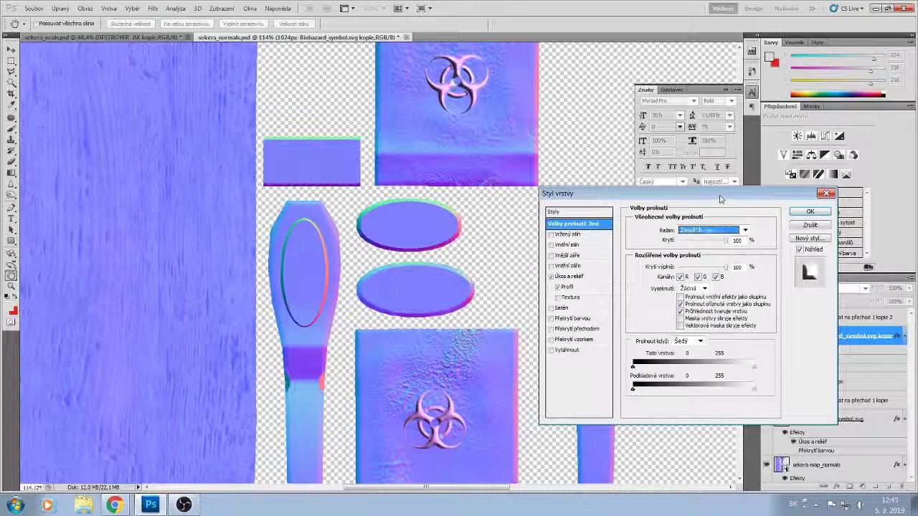
pyautogui.scroll(-7, 721, 199)
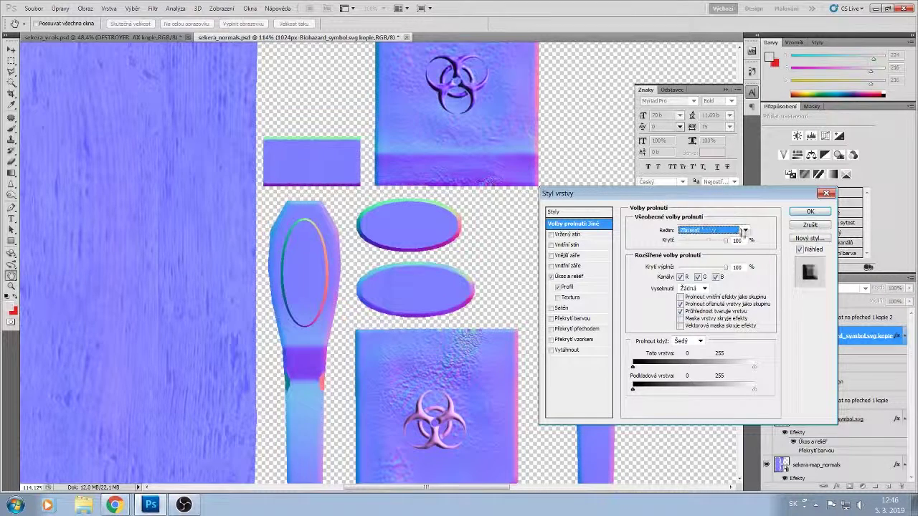
pyautogui.click(743, 231)
pyautogui.click(717, 302)
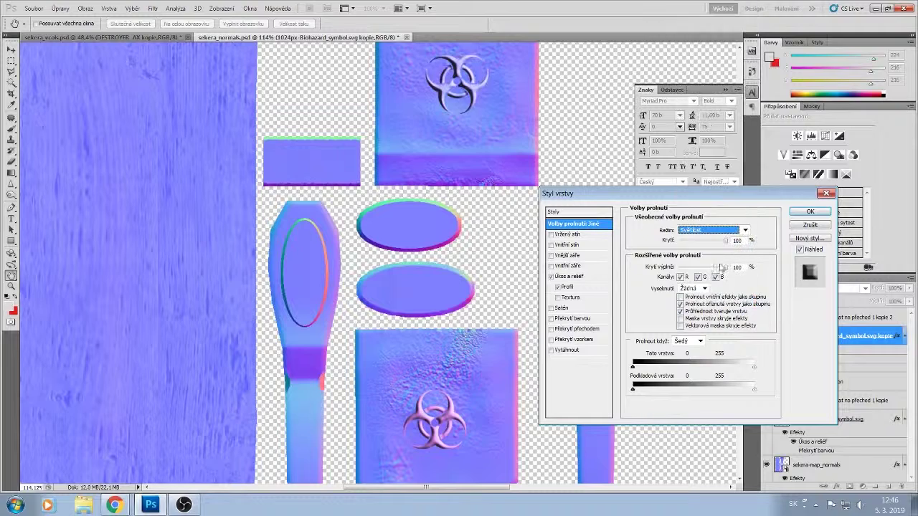
pyautogui.scroll(3, 746, 231)
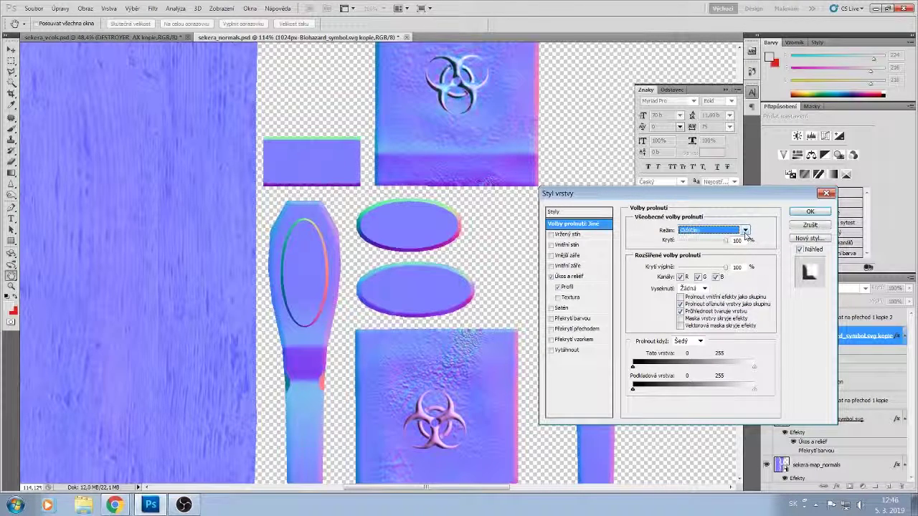
pyautogui.scroll(8, 746, 231)
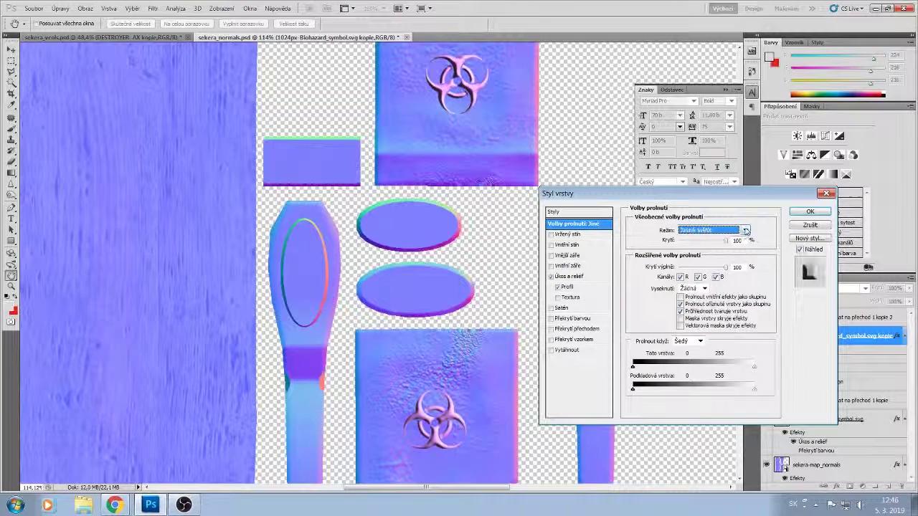
pyautogui.scroll(8, 746, 231)
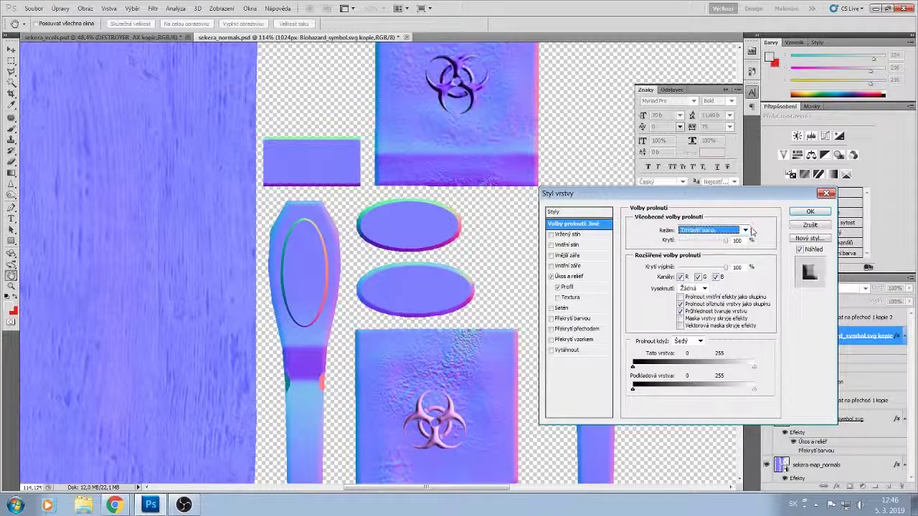
pyautogui.scroll(5, 752, 231)
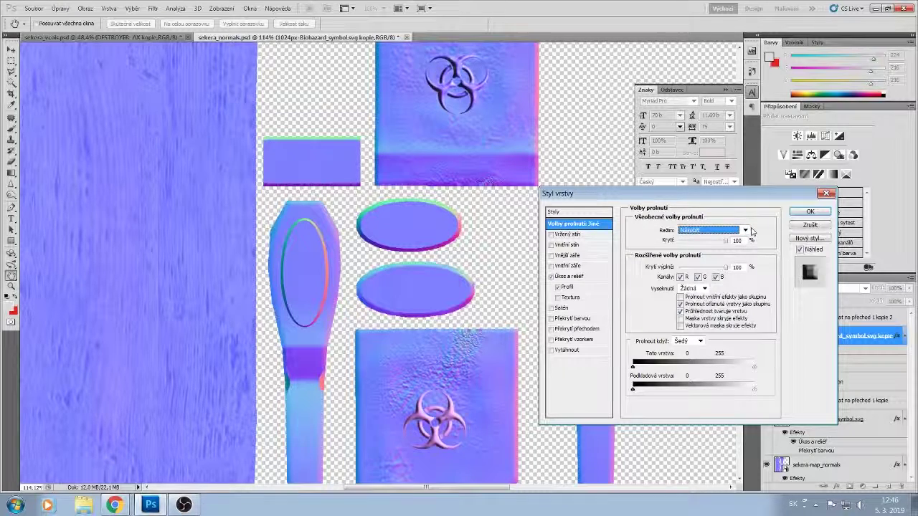
# - Try Závoj, Překrýt, Rozdíl, Světlost and Jasné světlo as the shadow mode of the copy layer's Úkos a reliéf effect
pyautogui.click(578, 278)
pyautogui.click(685, 382)
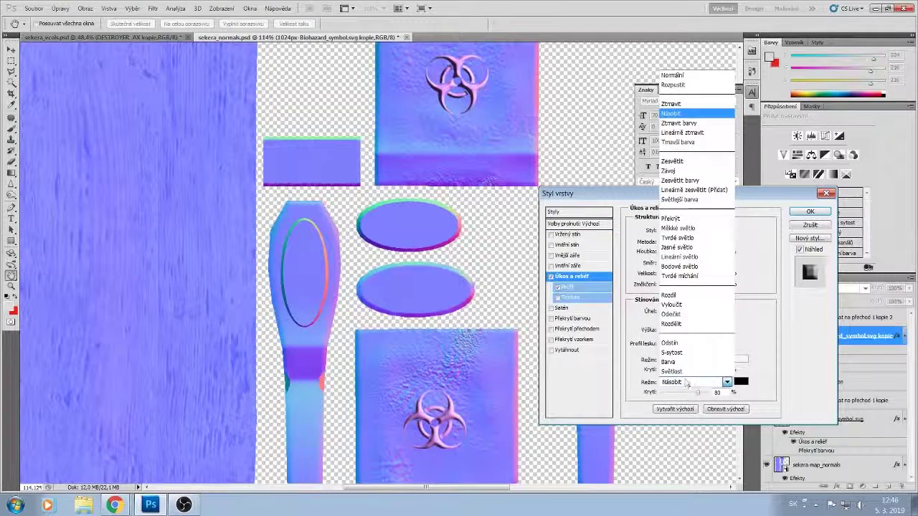
pyautogui.click(668, 171)
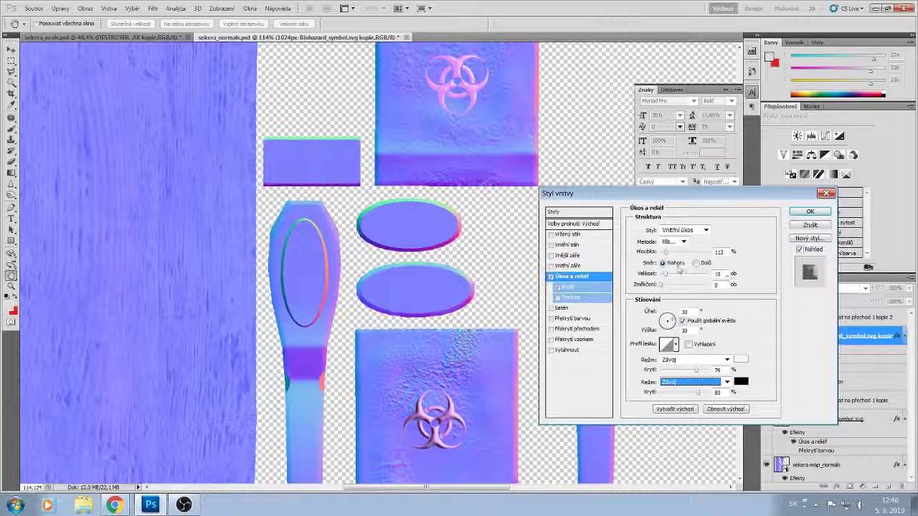
pyautogui.scroll(-4, 689, 372)
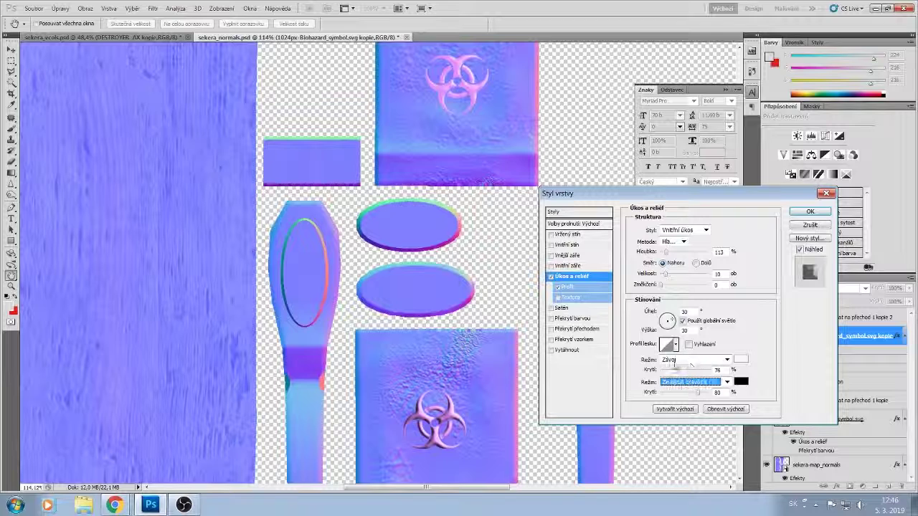
pyautogui.scroll(-4, 691, 381)
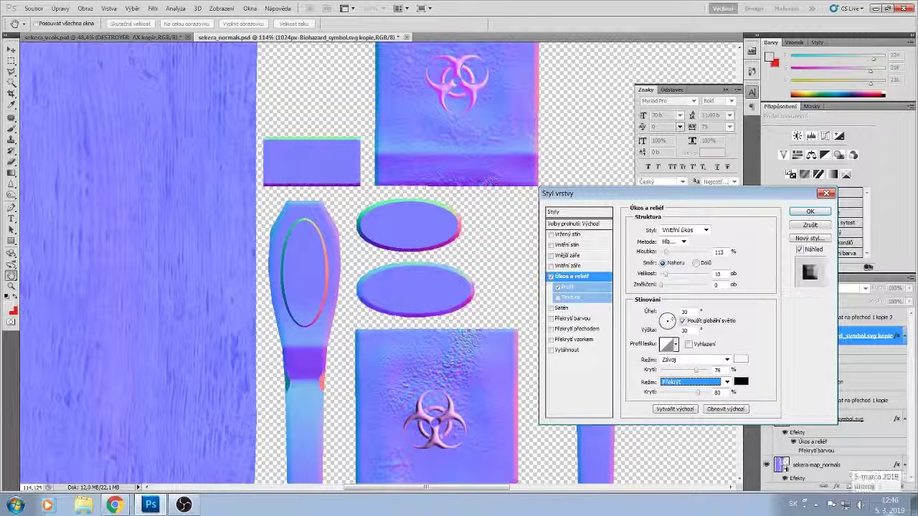
pyautogui.scroll(1, 691, 381)
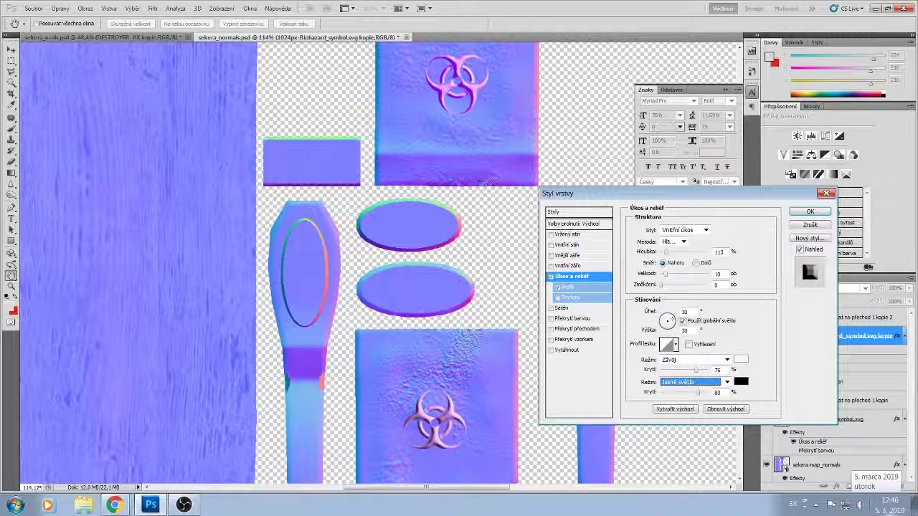
pyautogui.scroll(-3, 691, 382)
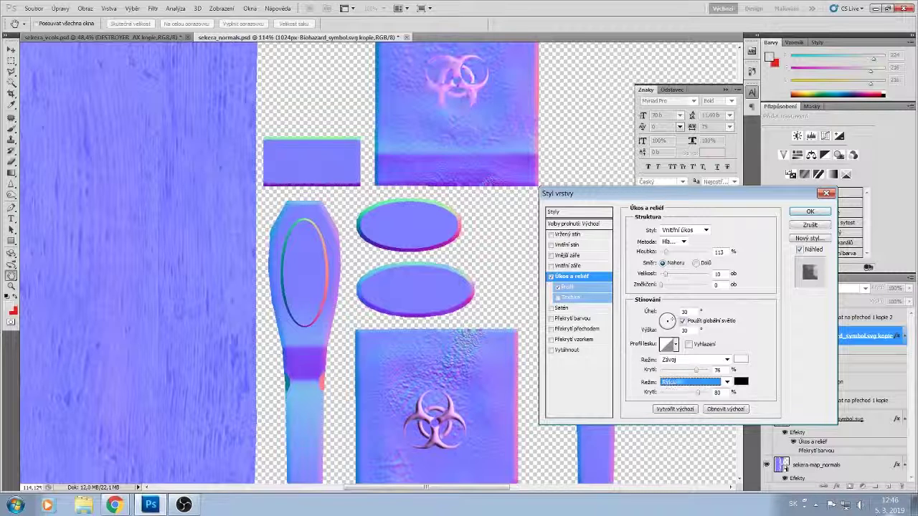
pyautogui.scroll(-1, 691, 381)
pyautogui.scroll(-5, 691, 381)
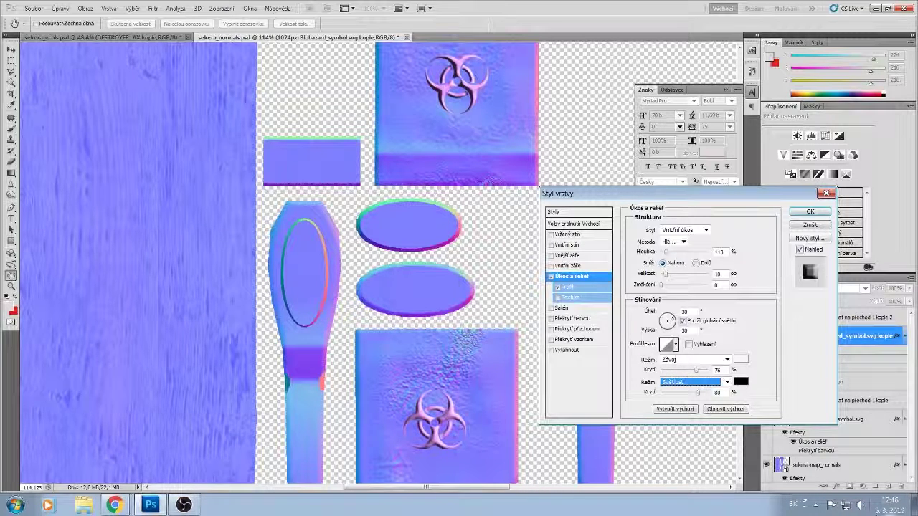
pyautogui.scroll(4, 691, 382)
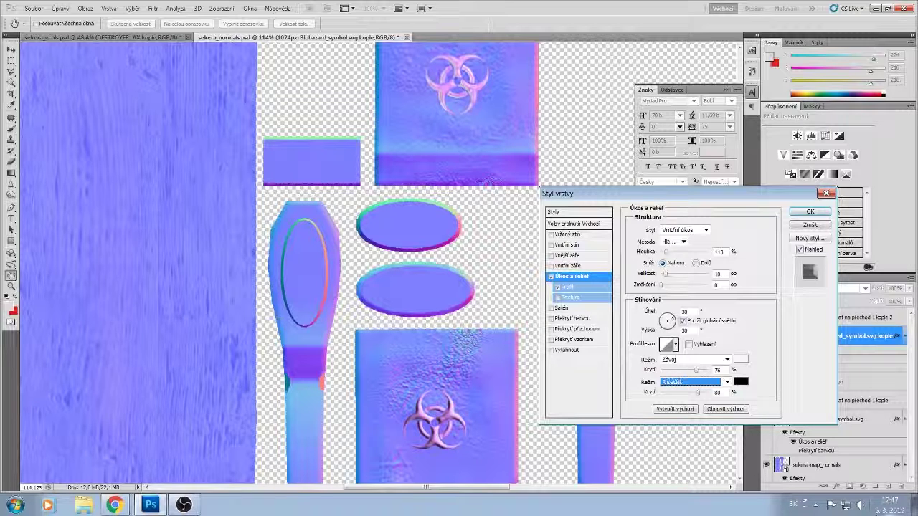
pyautogui.scroll(6, 691, 382)
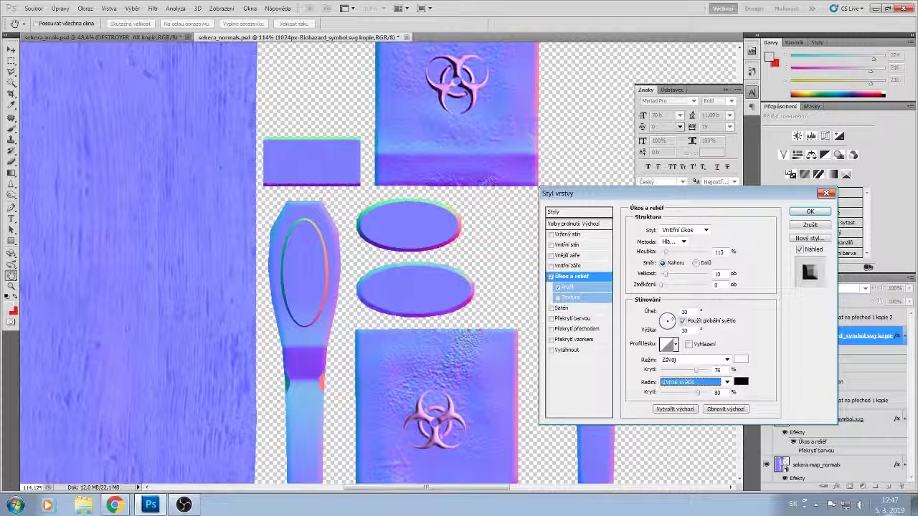
pyautogui.scroll(1, 690, 382)
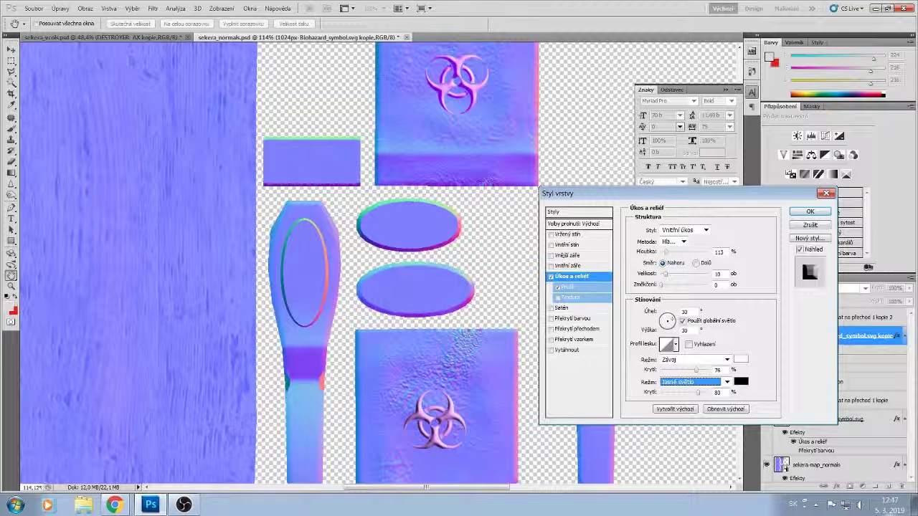
pyautogui.press('Up')
pyautogui.press('Down')
# - Set the bevel shadow colour of the biohazard symbol copy layer to the light blue-violet #6b6cfe
pyautogui.click(741, 382)
pyautogui.click(505, 125)
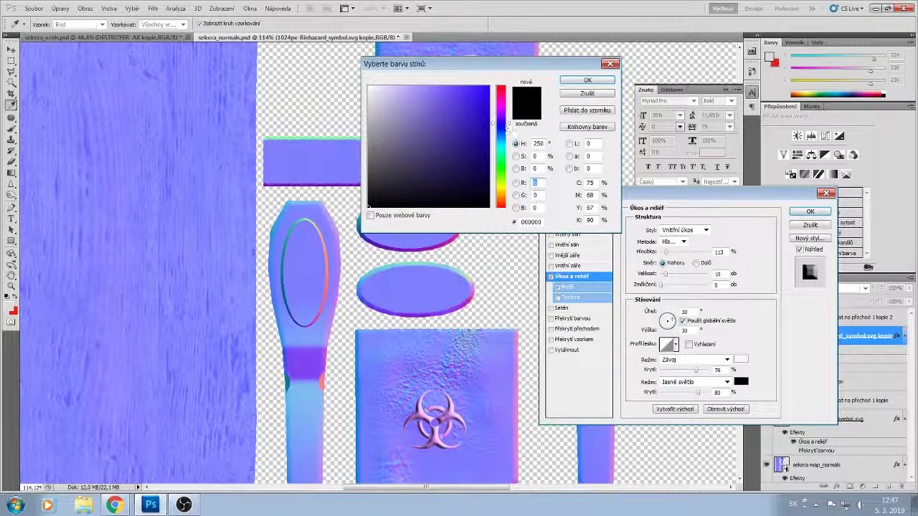
pyautogui.click(438, 87)
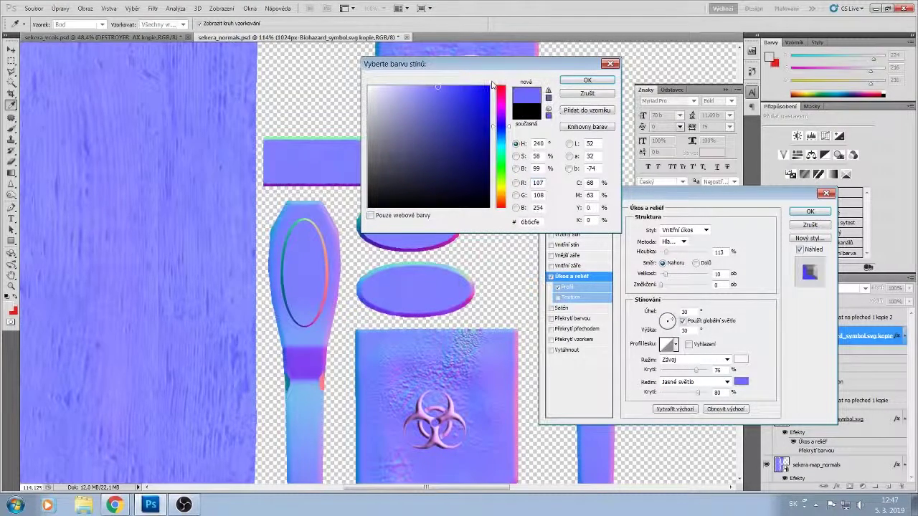
pyautogui.click(586, 81)
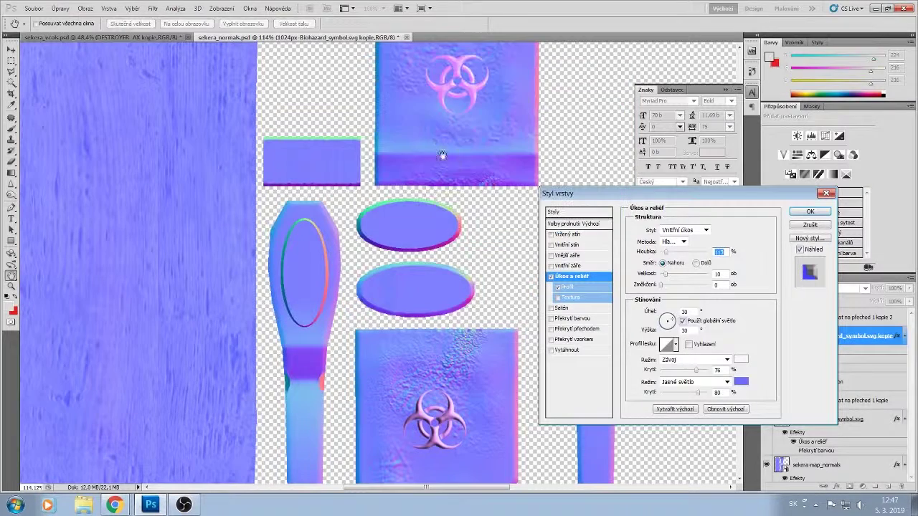
# - Set the bevel shadow mode of the biohazard symbol copy to Násobit and apply the layer style
pyautogui.click(692, 382)
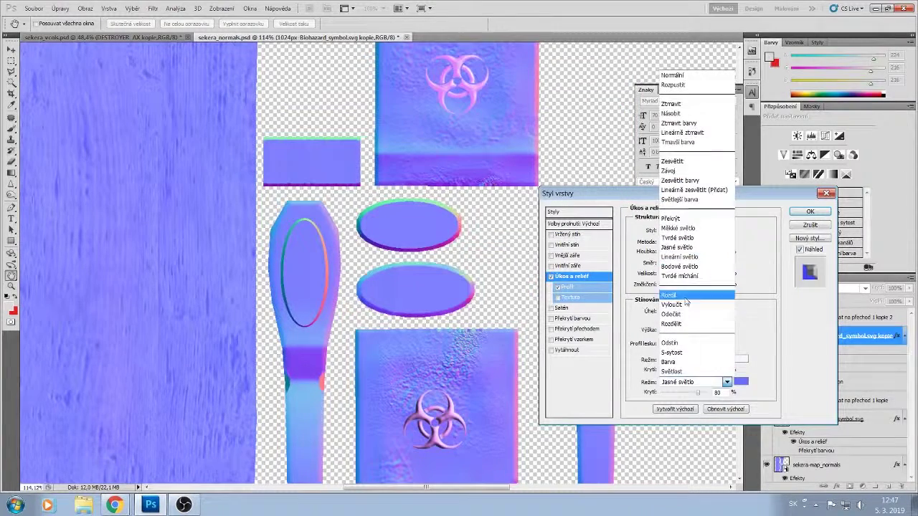
pyautogui.click(684, 101)
pyautogui.press('Down')
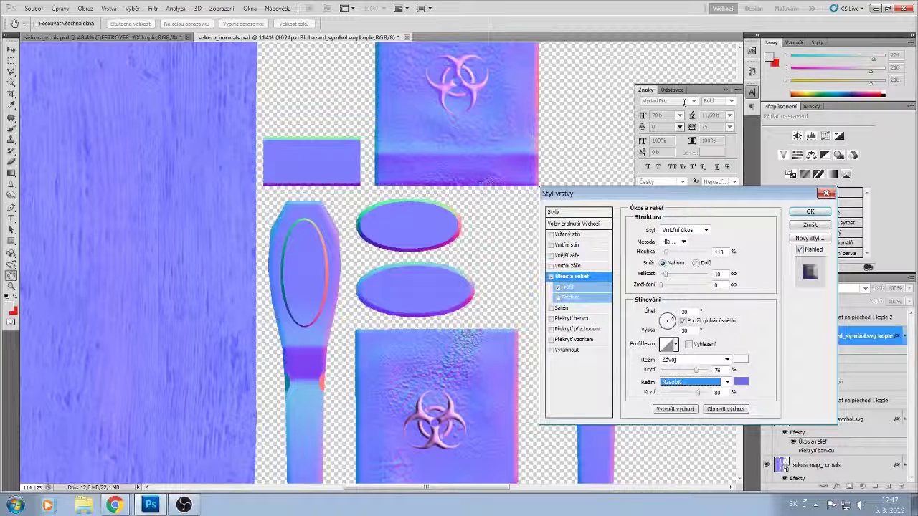
pyautogui.press('Down')
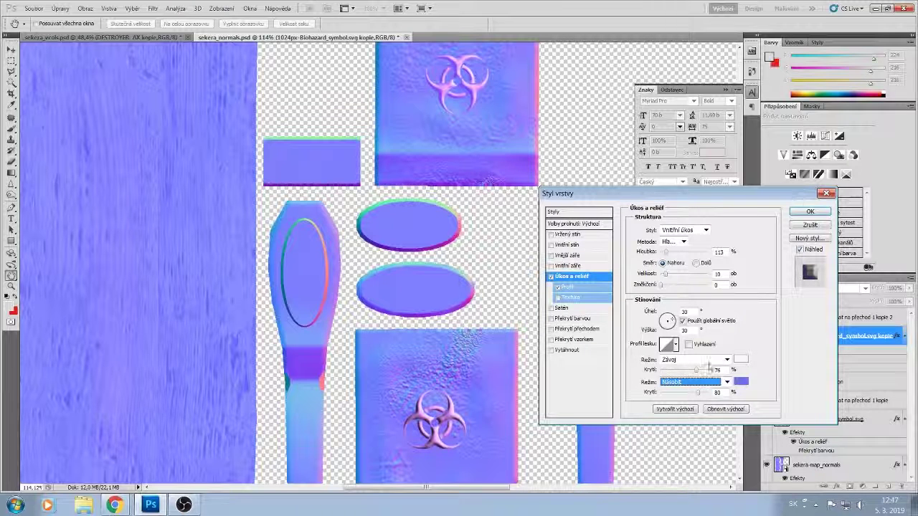
pyautogui.click(708, 368)
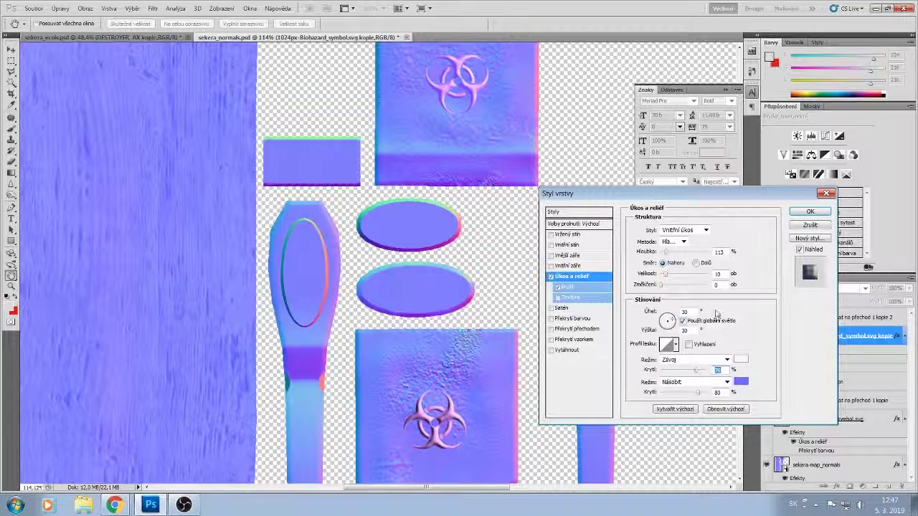
pyautogui.click(810, 212)
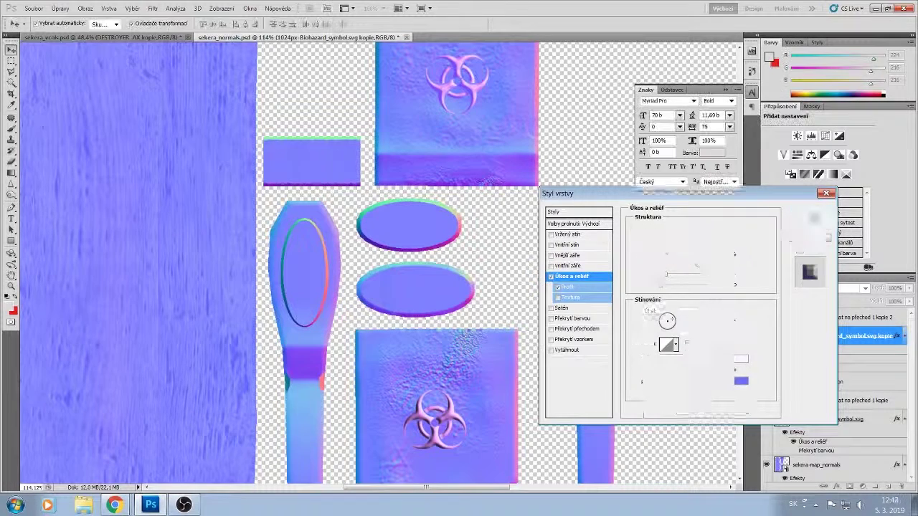
# - Set the bevel shadow colour of the original biohazard symbol layer to the blue-violet #6d6dfe sampled from the lower oval
pyautogui.click(844, 421)
pyautogui.doubleClick(888, 418)
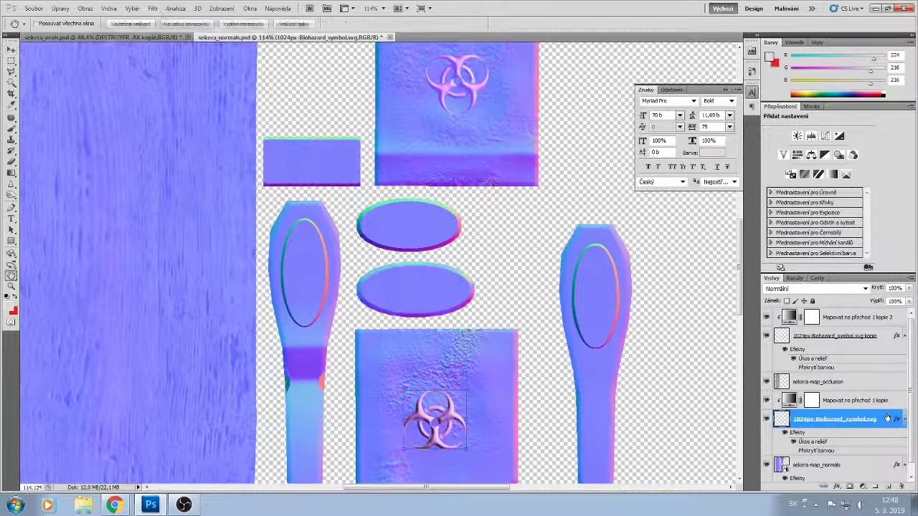
pyautogui.click(741, 382)
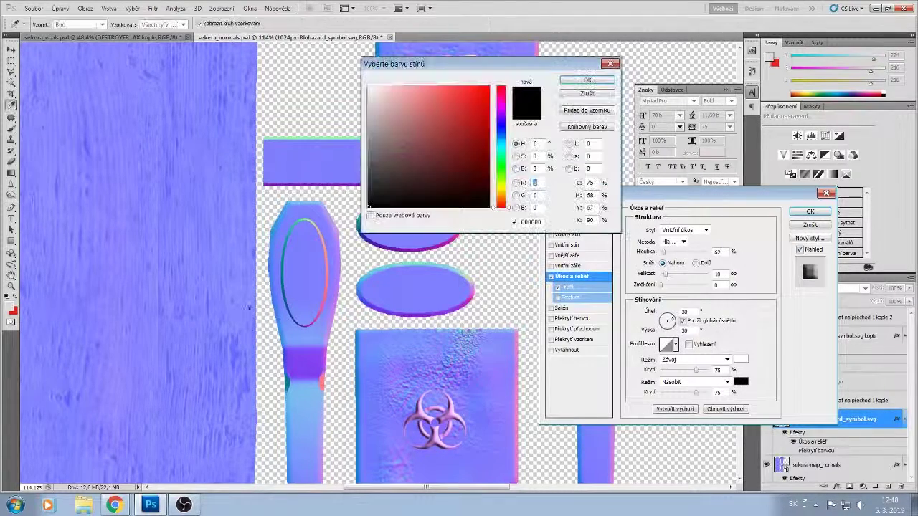
pyautogui.click(423, 288)
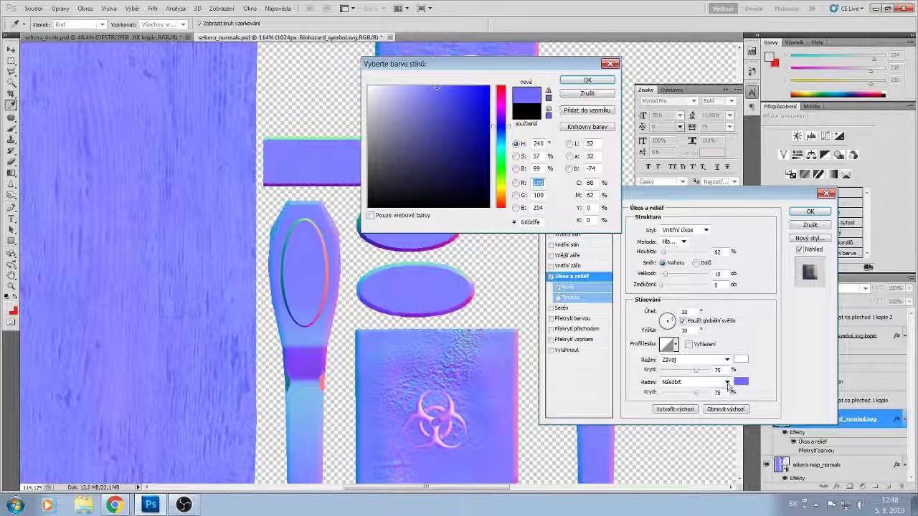
pyautogui.click(588, 82)
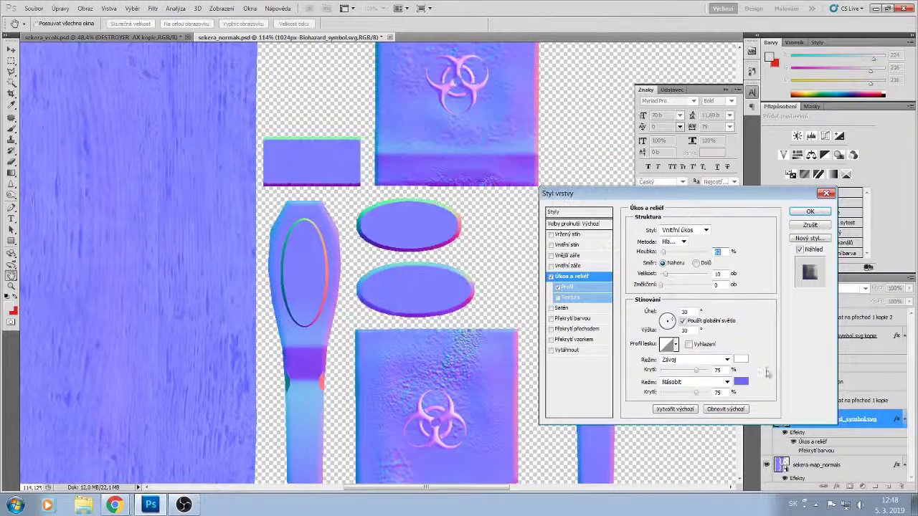
# - Try Závoj as the original symbol's bevel shadow mode, settle on Násobit and apply the layer style
pyautogui.click(726, 382)
pyautogui.click(669, 171)
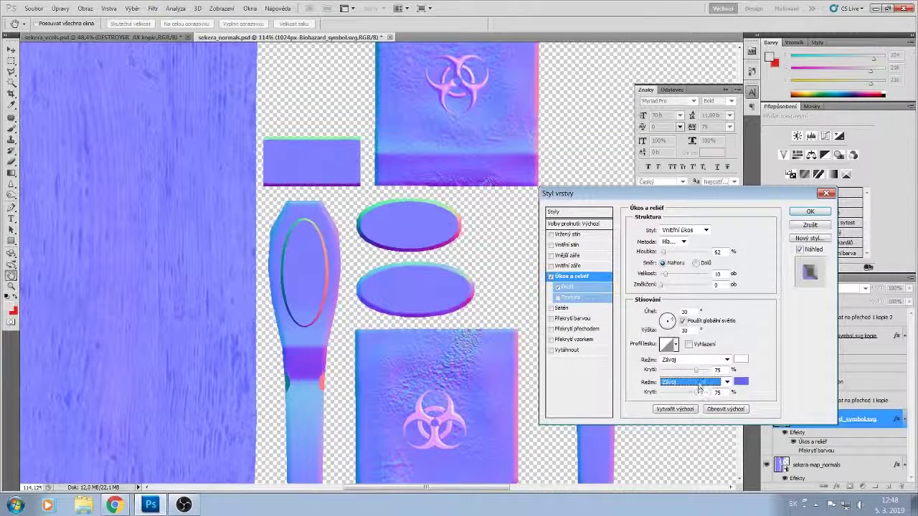
pyautogui.scroll(2, 699, 386)
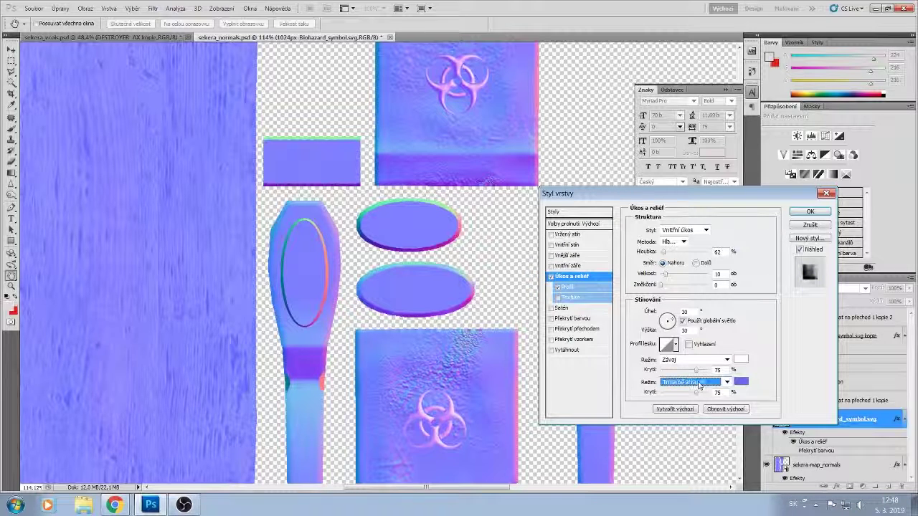
pyautogui.scroll(2, 699, 385)
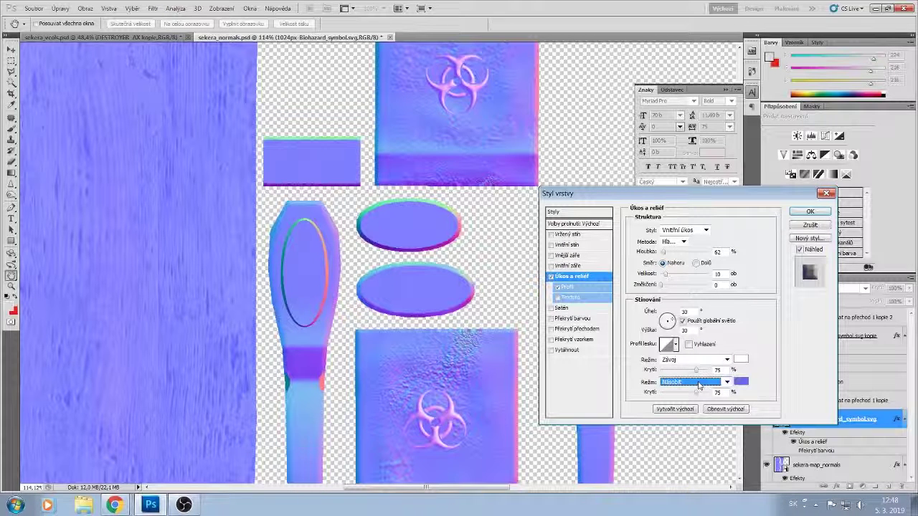
pyautogui.click(810, 213)
# - Set the biohazard symbol copy's bevel technique to Tvrdá and its depth to 62%, and apply the layer style
pyautogui.doubleClick(842, 336)
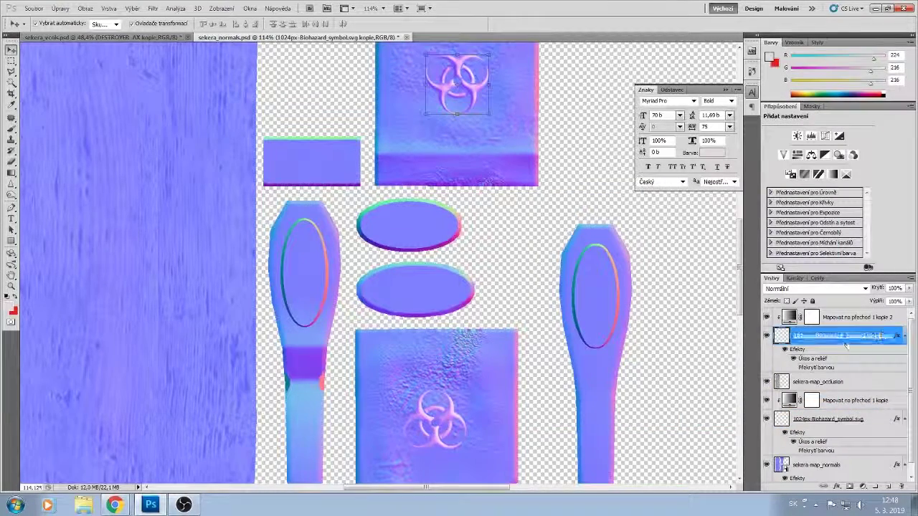
pyautogui.doubleClick(845, 347)
pyautogui.click(574, 277)
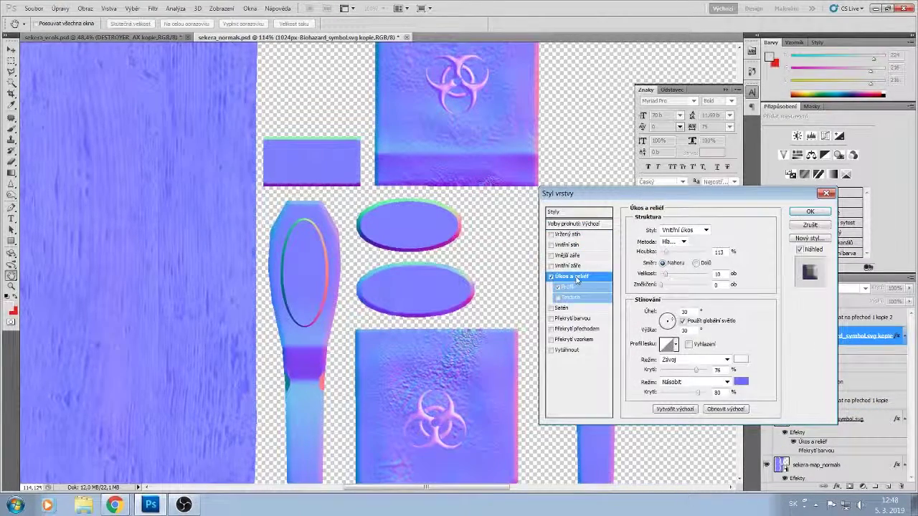
pyautogui.click(684, 242)
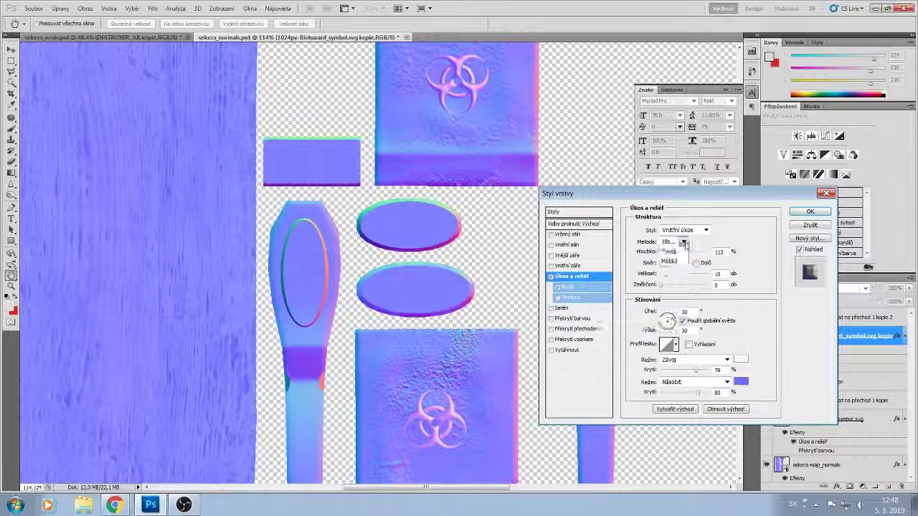
pyautogui.click(671, 252)
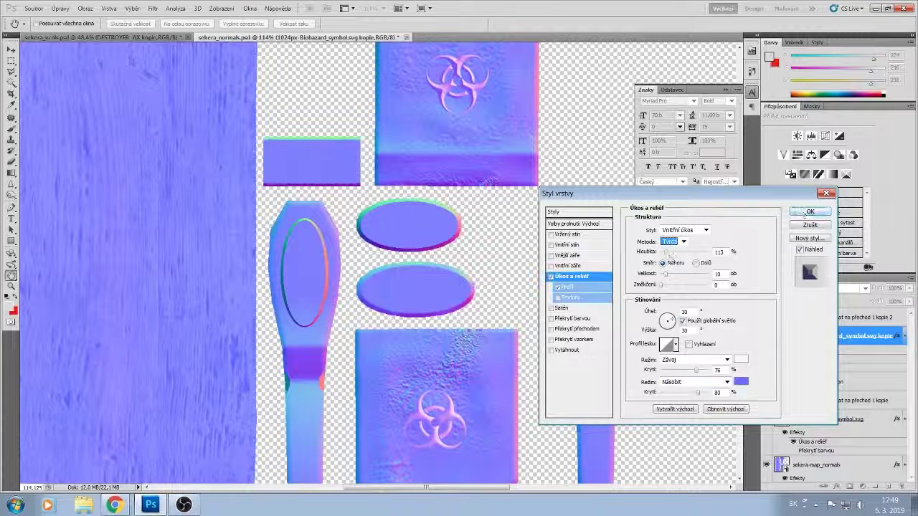
pyautogui.click(665, 257)
pyautogui.moveTo(666, 256); pyautogui.dragTo(664, 256)
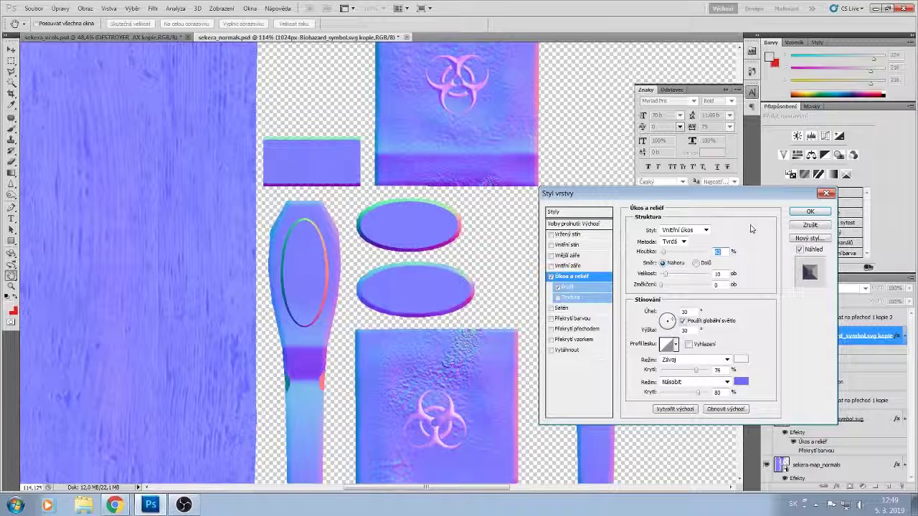
pyautogui.click(799, 213)
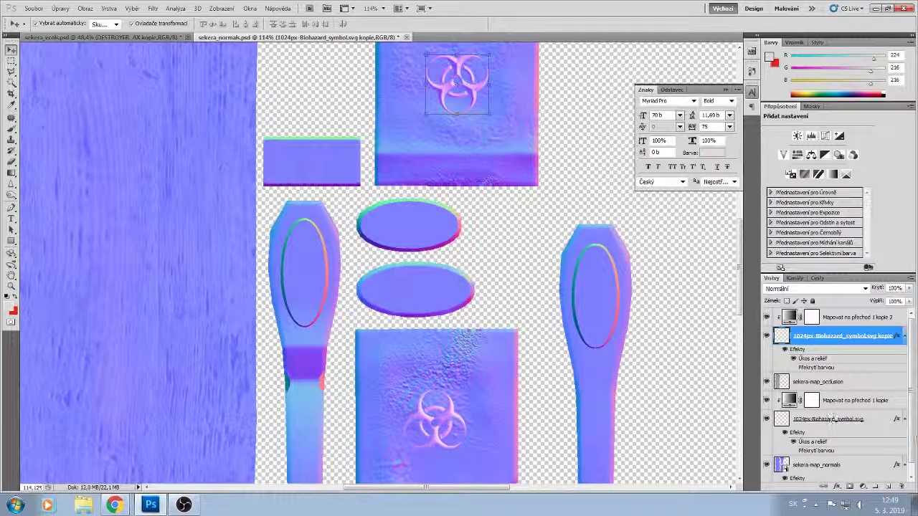
# - Set the original biohazard symbol's bevel shadow mode to Násobit and its technique to Tvrdá, and apply the layer style
pyautogui.click(830, 419)
pyautogui.doubleClick(879, 421)
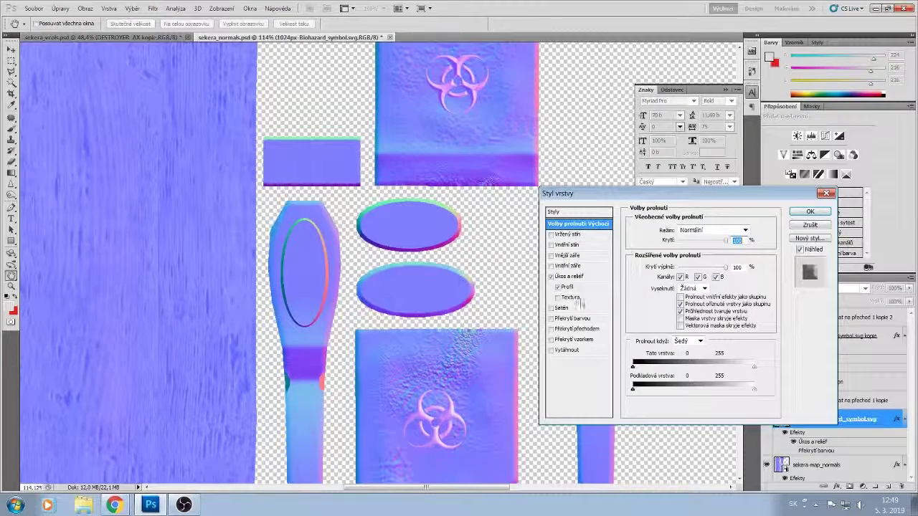
pyautogui.click(577, 277)
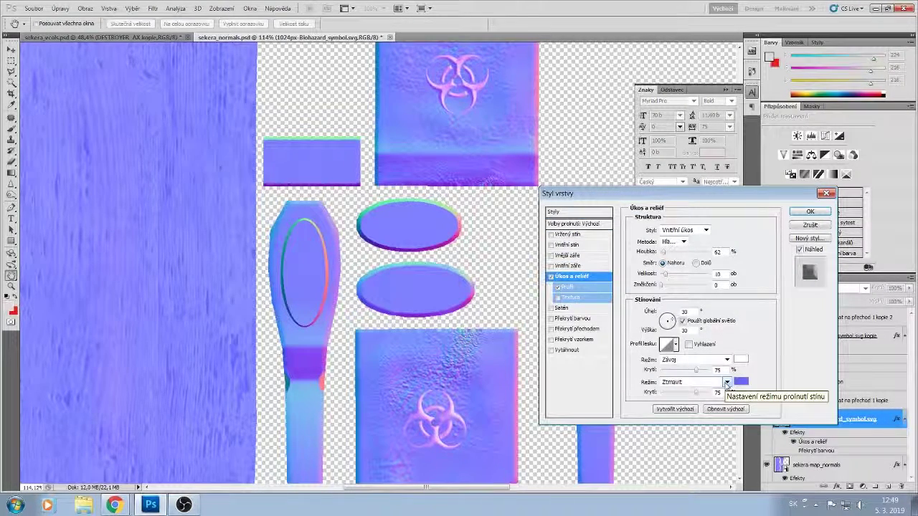
pyautogui.click(727, 385)
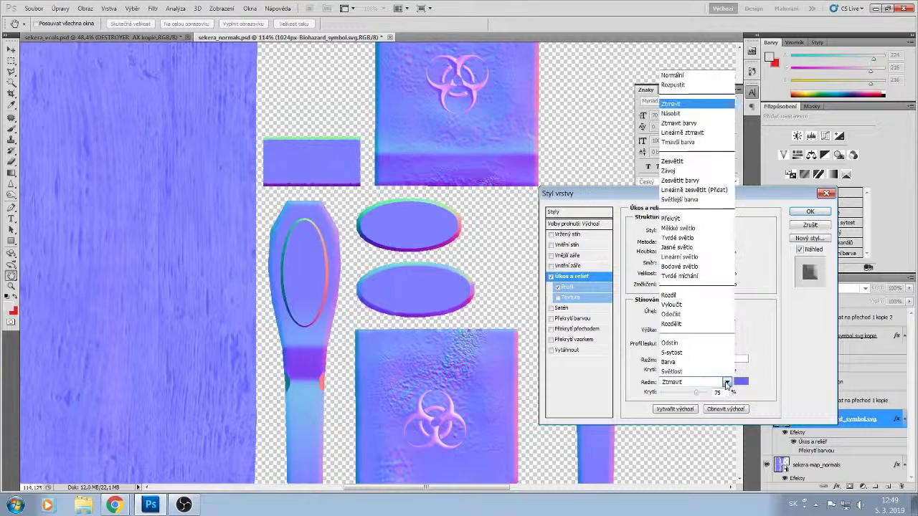
pyautogui.click(713, 116)
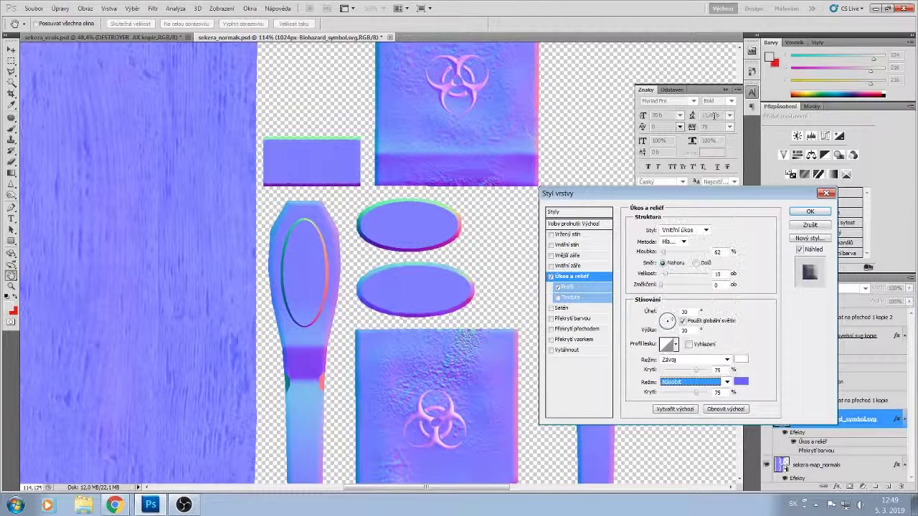
pyautogui.click(676, 242)
pyautogui.click(680, 261)
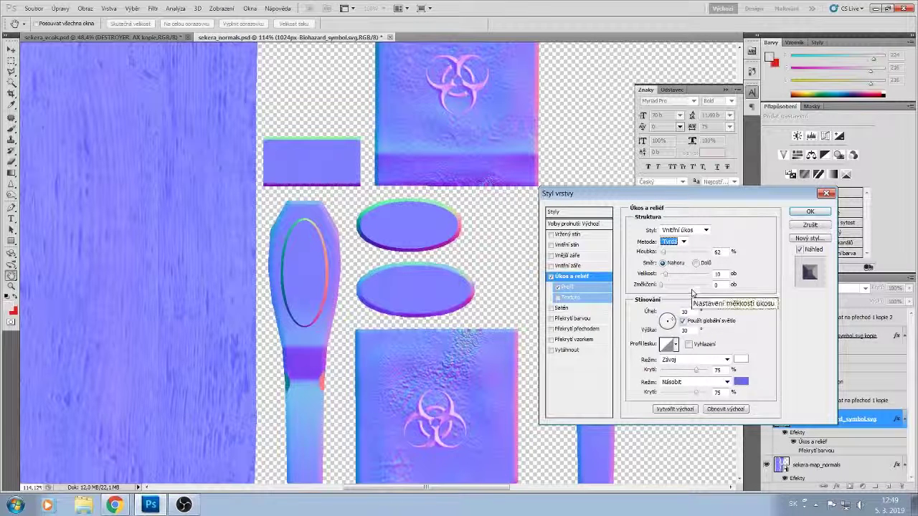
pyautogui.click(809, 212)
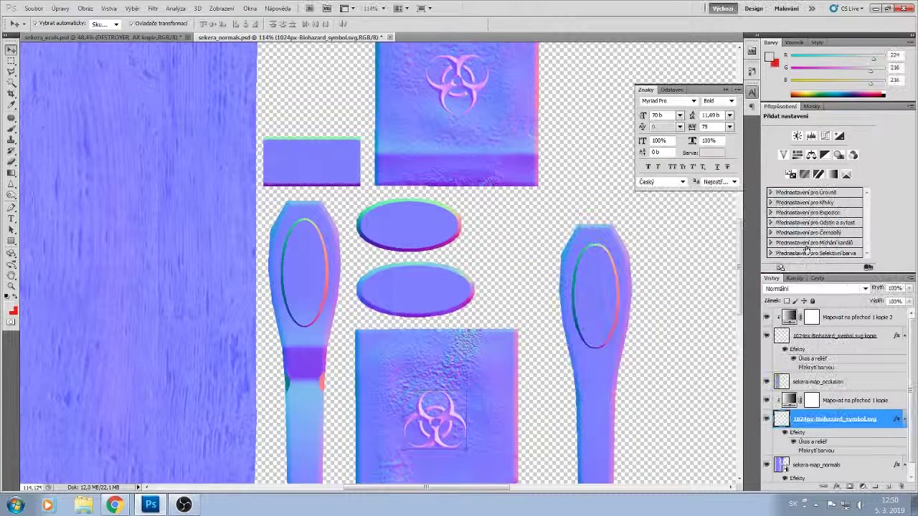
# - Set the biohazard symbol copy's bevel shadow opacity to 74%, increase the bevel size and apply the layer style
pyautogui.click(885, 337)
pyautogui.doubleClick(861, 336)
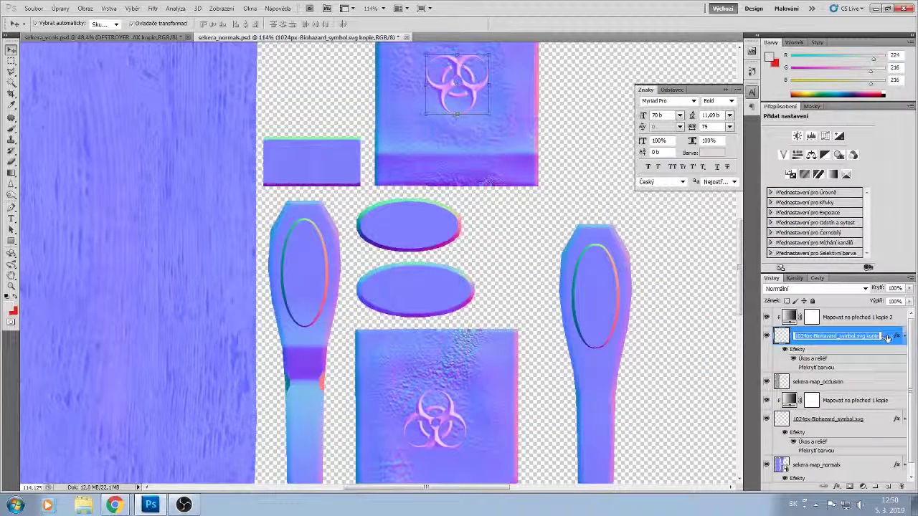
pyautogui.doubleClick(889, 336)
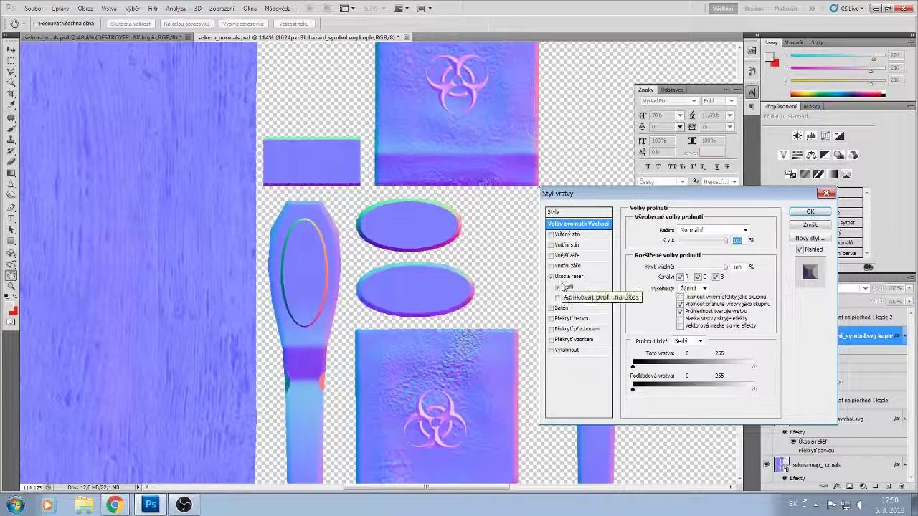
pyautogui.click(581, 279)
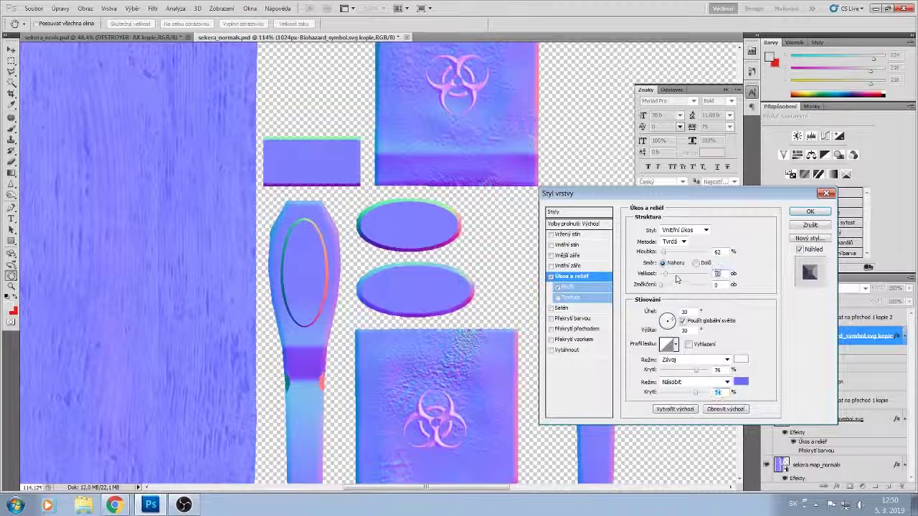
pyautogui.moveTo(676, 278); pyautogui.dragTo(715, 269)
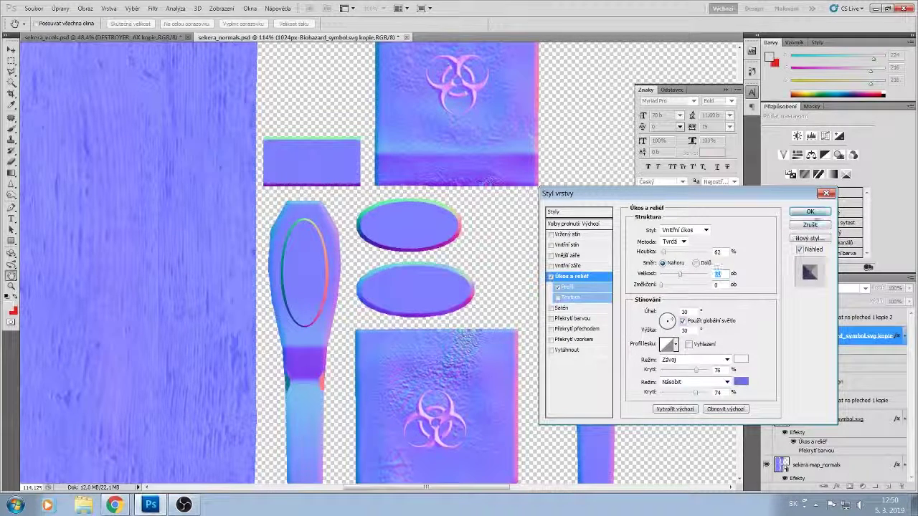
pyautogui.click(810, 212)
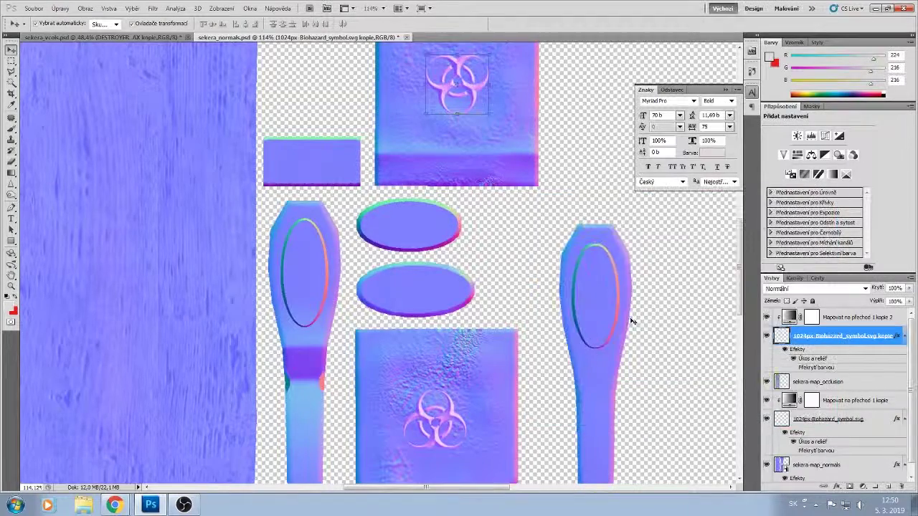
# - Examine the biohazard symbols across the whole normal map and close up on the lower axe head
pyautogui.hotkey('ctrl', '0')
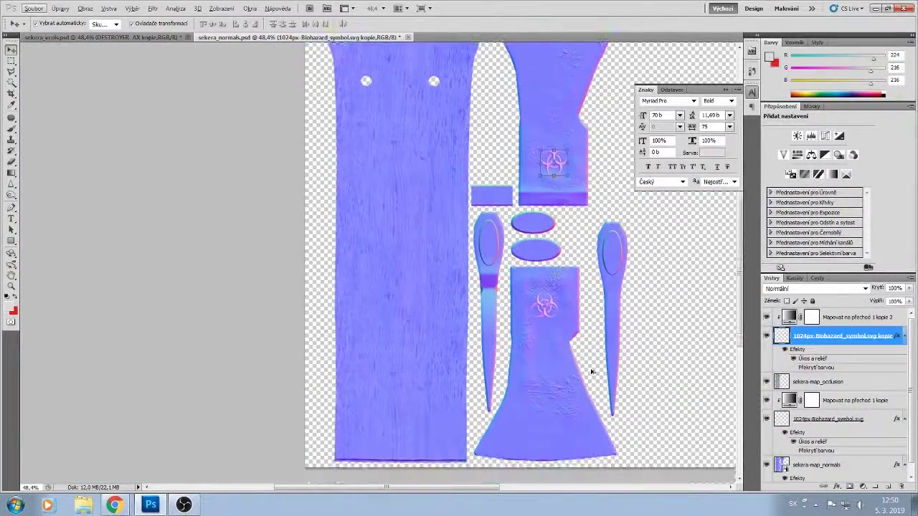
pyautogui.scroll(1, 592, 372)
pyautogui.click(32, 9)
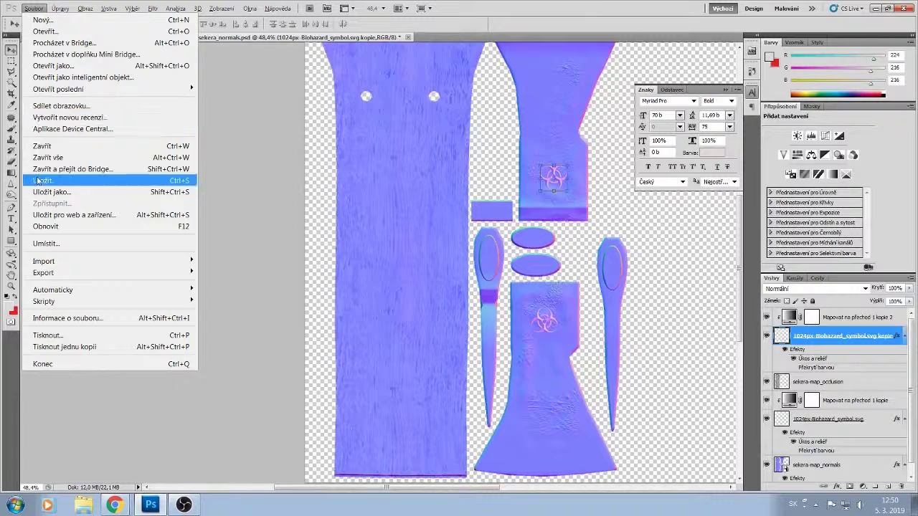
pyautogui.click(498, 351)
pyautogui.scroll(4, 497, 352)
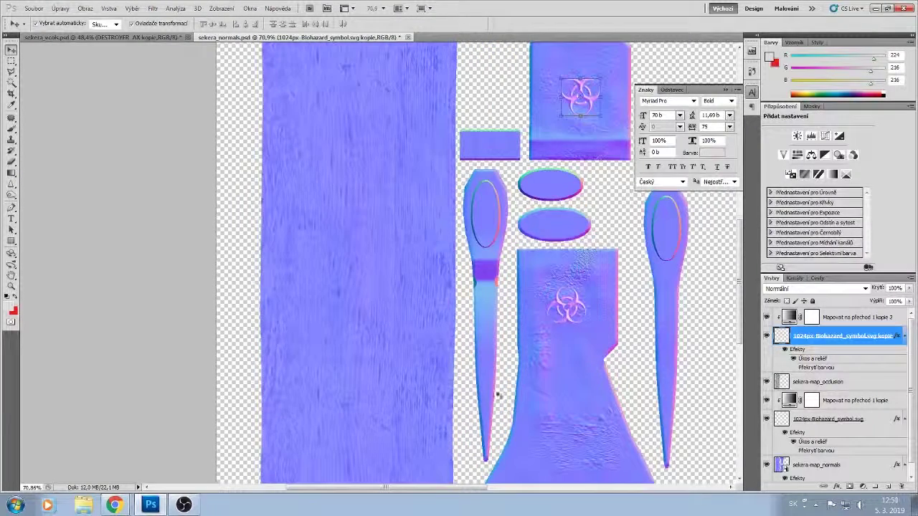
pyautogui.scroll(1, 499, 395)
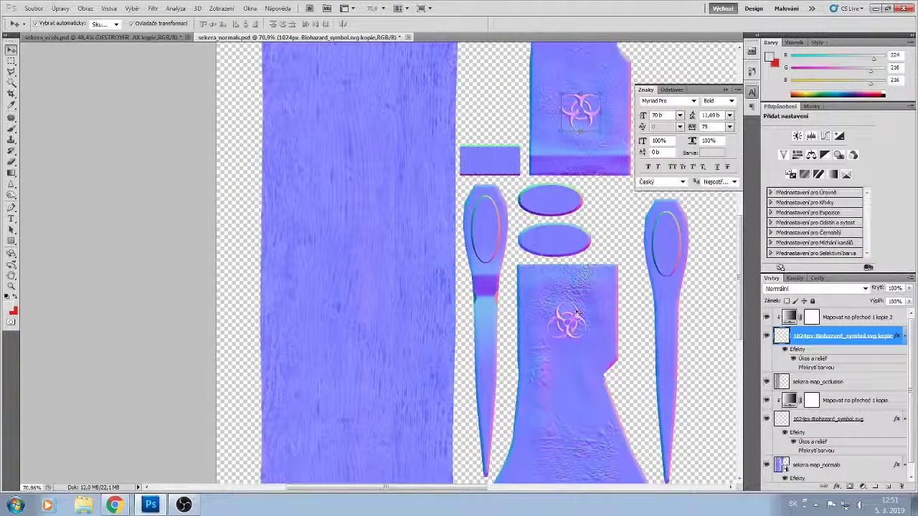
pyautogui.scroll(-2, 578, 313)
pyautogui.scroll(2, 609, 360)
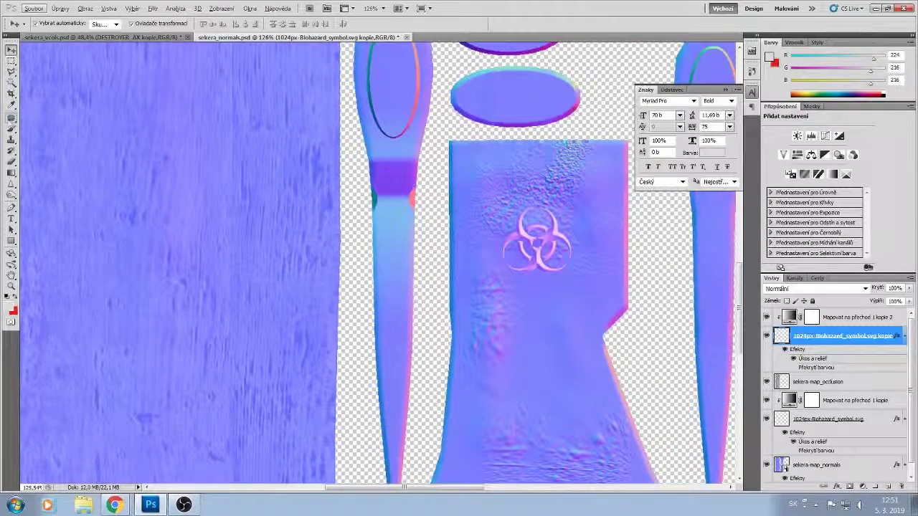
# - Choose the Patch tool and rasterize the sekera-map_normals layer for retouching
pyautogui.click(11, 119)
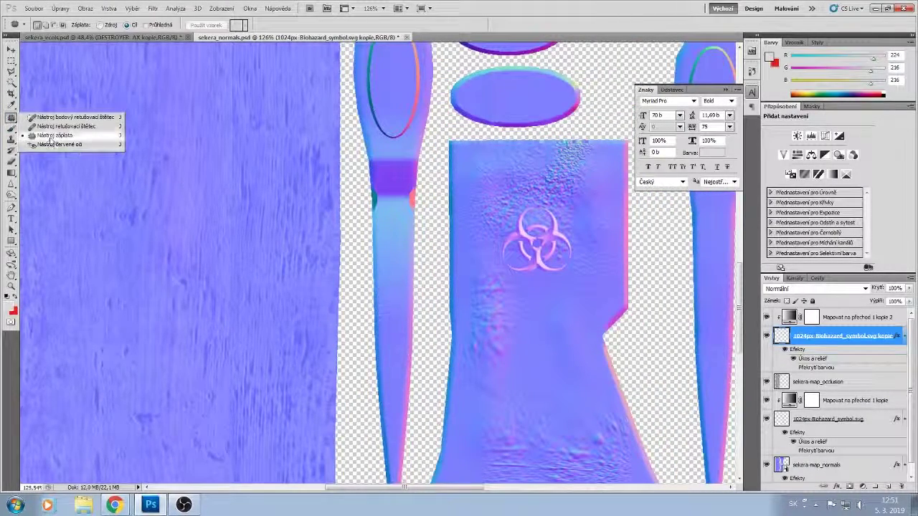
pyautogui.scroll(-1, 890, 446)
pyautogui.rightClick(845, 454)
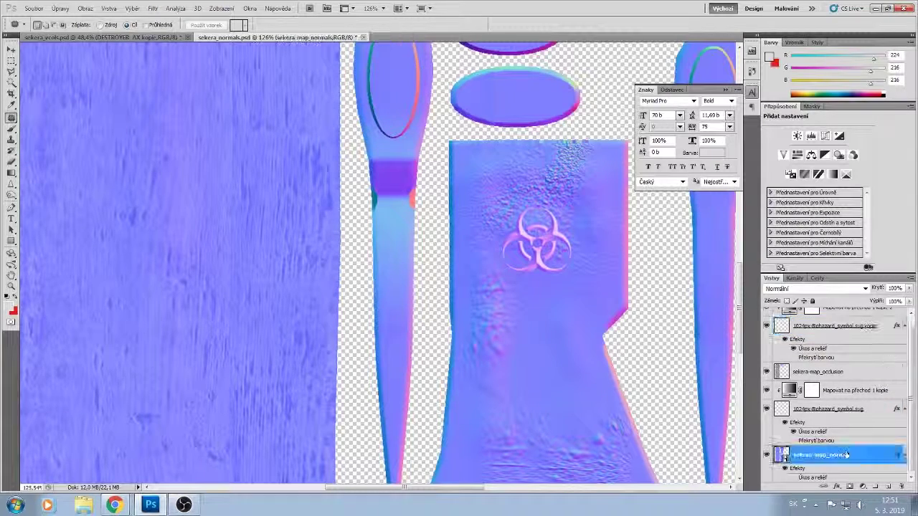
pyautogui.click(802, 287)
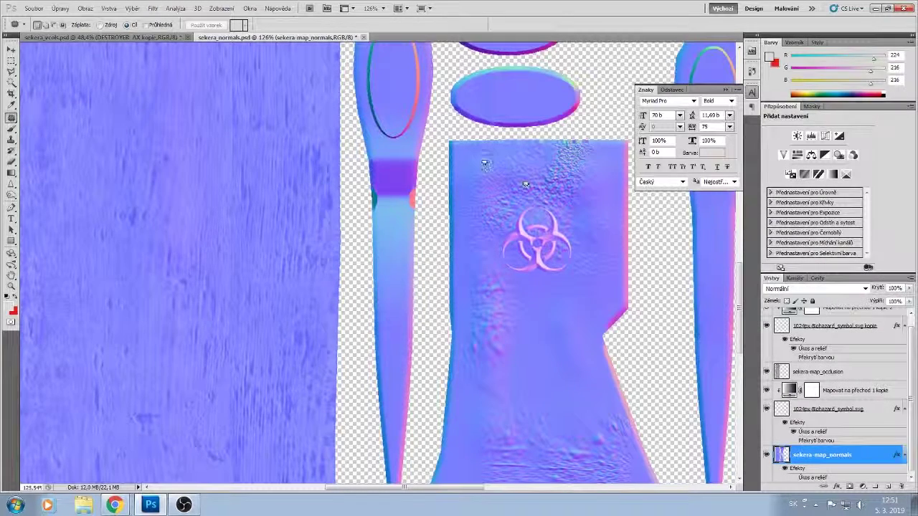
# - Patch rough surface texture onto the smooth areas around the biohazard symbol on the lower axe head
pyautogui.moveTo(533, 190)
pyautogui.mouseDown()
pyautogui.moveTo(616, 179)
pyautogui.moveTo(484, 174)
pyautogui.moveTo(471, 201)
pyautogui.moveTo(511, 212)
pyautogui.moveTo(476, 158)
pyautogui.mouseUp()
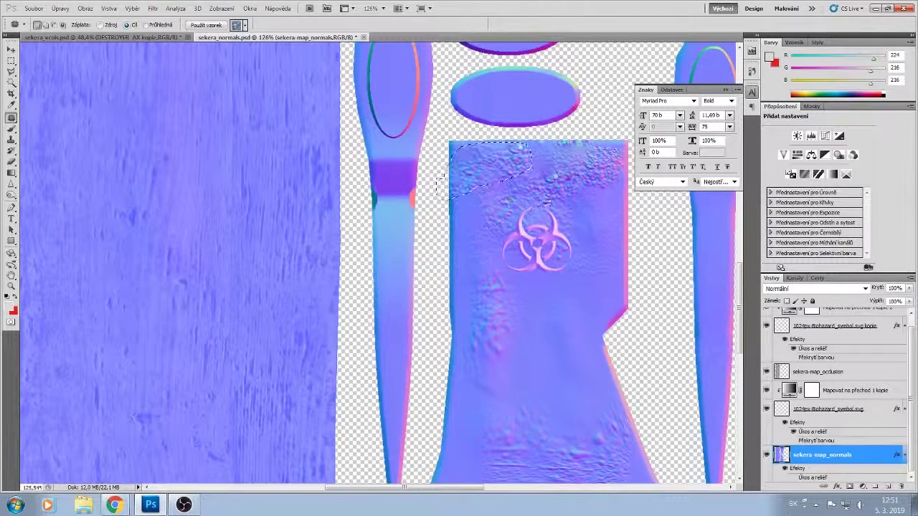
pyautogui.moveTo(510, 192)
pyautogui.mouseDown()
pyautogui.moveTo(488, 247)
pyautogui.moveTo(507, 194)
pyautogui.moveTo(496, 245)
pyautogui.mouseUp()
pyautogui.moveTo(551, 211); pyautogui.dragTo(583, 212)
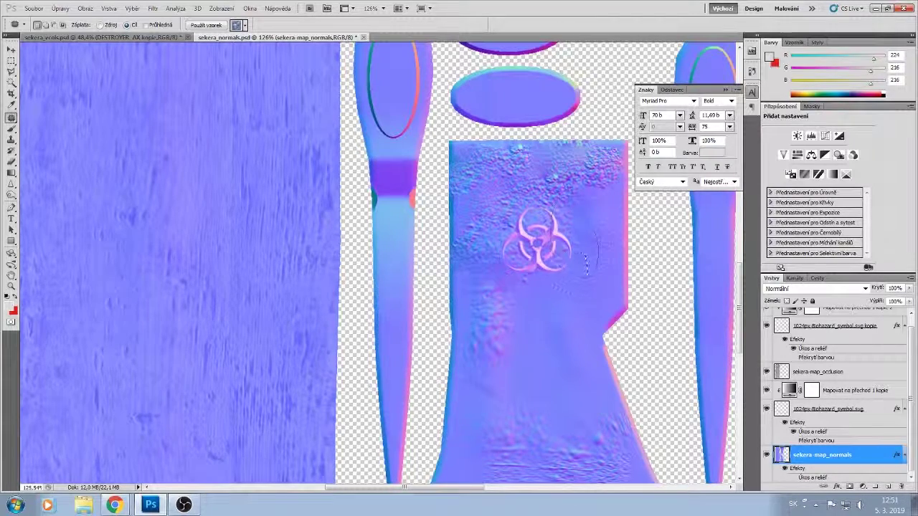
pyautogui.moveTo(585, 272); pyautogui.dragTo(567, 294)
# - Copy patches of the rough texture over the middle of the axe blade and out to its left edge
pyautogui.scroll(-8, 568, 294)
pyautogui.moveTo(562, 335)
pyautogui.mouseDown()
pyautogui.moveTo(504, 363)
pyautogui.moveTo(565, 329)
pyautogui.mouseUp()
pyautogui.moveTo(559, 344)
pyautogui.mouseDown()
pyautogui.moveTo(556, 272)
pyautogui.moveTo(497, 371)
pyautogui.moveTo(509, 408)
pyautogui.moveTo(503, 331)
pyautogui.mouseUp()
pyautogui.click(576, 303)
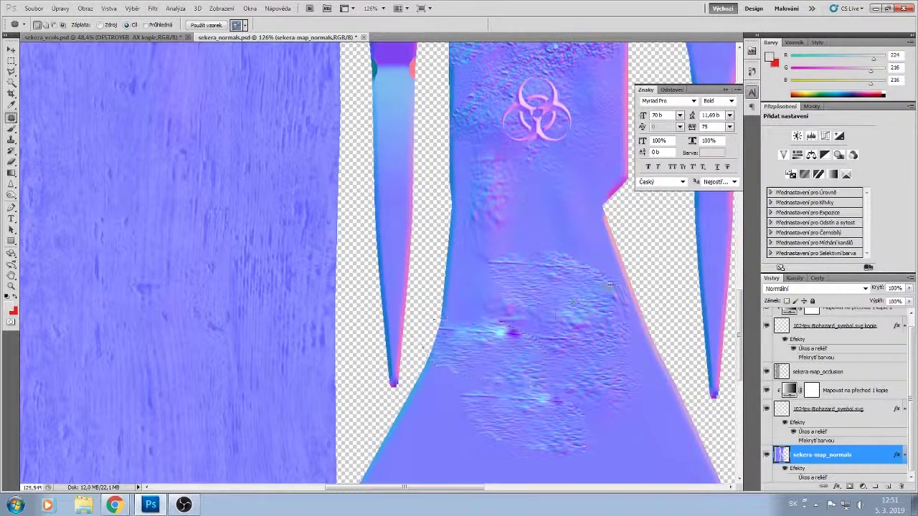
pyautogui.moveTo(546, 292); pyautogui.dragTo(579, 395)
pyautogui.moveTo(590, 362); pyautogui.dragTo(502, 322)
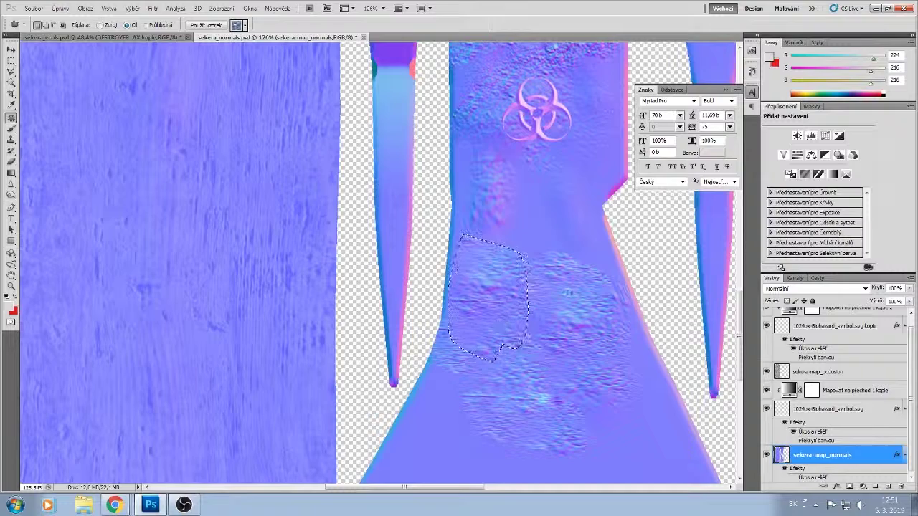
# - Patch the rough texture onto the axe neck just below the biohazard symbol and both sides of the widening blade
pyautogui.moveTo(577, 433); pyautogui.dragTo(558, 285)
pyautogui.moveTo(535, 330); pyautogui.dragTo(554, 181)
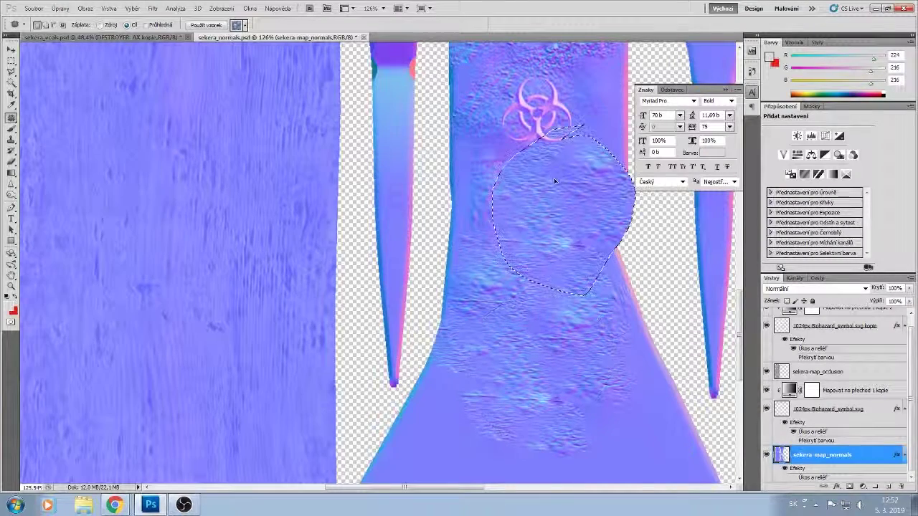
pyautogui.moveTo(537, 331)
pyautogui.mouseDown()
pyautogui.moveTo(610, 323)
pyautogui.moveTo(532, 422)
pyautogui.moveTo(534, 336)
pyautogui.mouseUp()
pyautogui.moveTo(562, 360)
pyautogui.mouseDown()
pyautogui.moveTo(582, 417)
pyautogui.moveTo(615, 389)
pyautogui.moveTo(602, 396)
pyautogui.mouseUp()
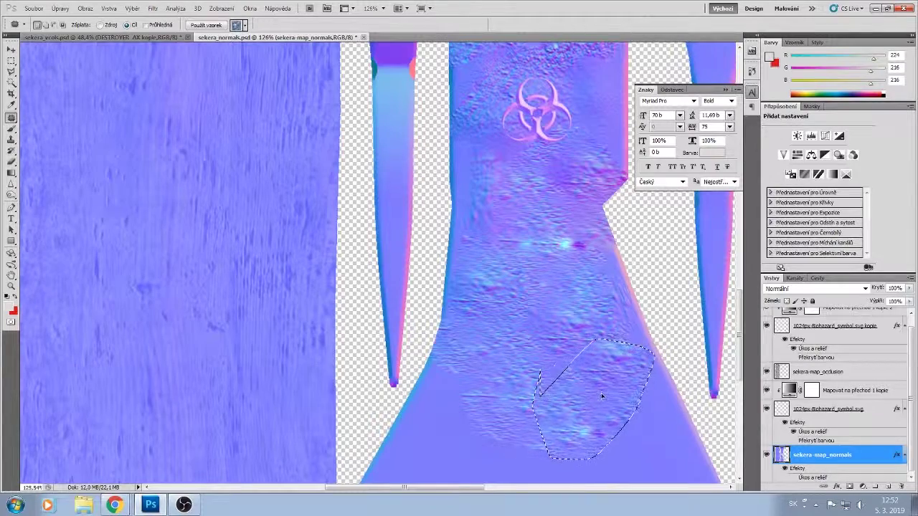
pyautogui.moveTo(493, 305)
pyautogui.mouseDown()
pyautogui.moveTo(501, 393)
pyautogui.moveTo(448, 383)
pyautogui.moveTo(505, 362)
pyautogui.mouseUp()
# - Extend the rough texture with patches over the smooth areas near the blade's cutting edge
pyautogui.scroll(-3, 526, 365)
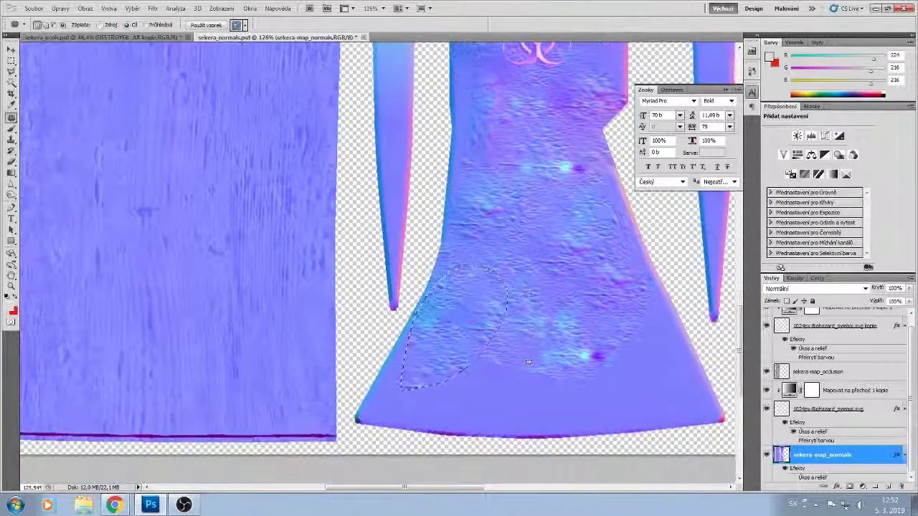
pyautogui.moveTo(436, 384); pyautogui.dragTo(459, 420)
pyautogui.hotkey('ctrl', 'd')
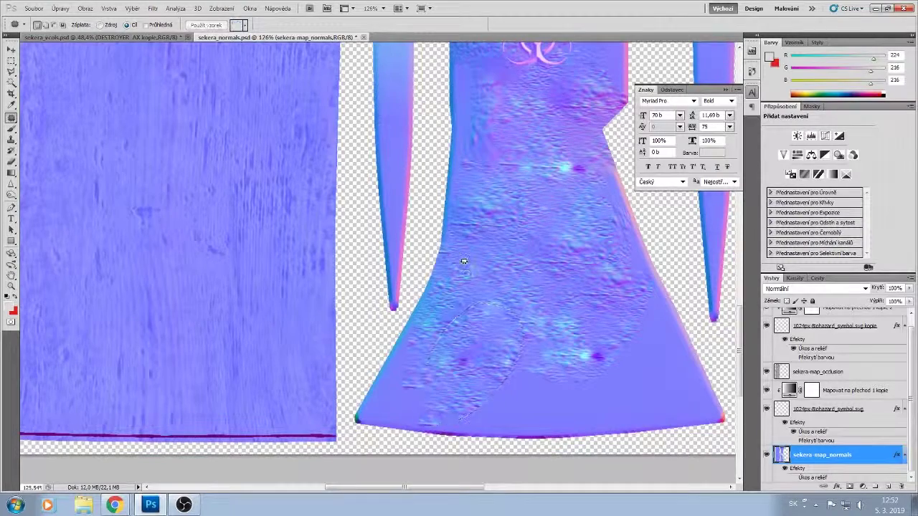
pyautogui.moveTo(460, 264); pyautogui.dragTo(482, 264)
pyautogui.moveTo(523, 291); pyautogui.dragTo(604, 317)
# - Patch rough texture onto the smooth area just above and right of the biohazard symbol
pyautogui.scroll(2, 512, 284)
pyautogui.scroll(4, 512, 284)
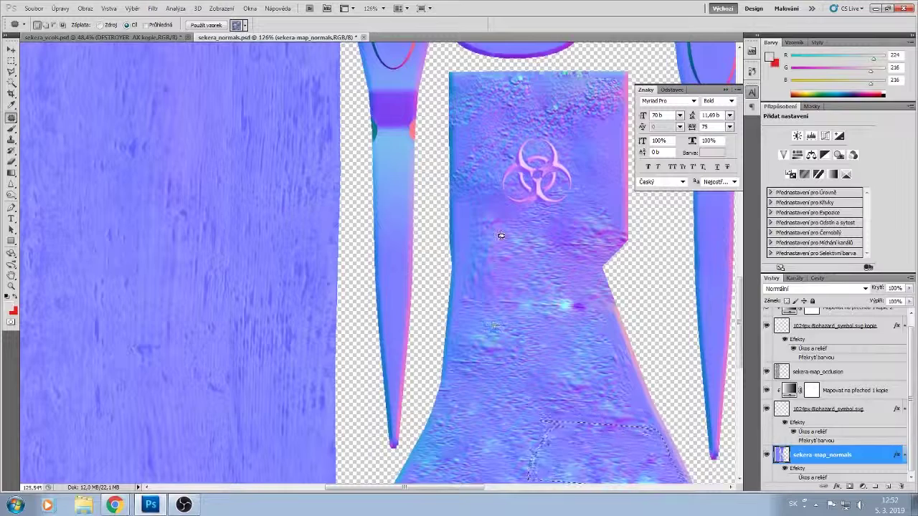
pyautogui.moveTo(546, 257)
pyautogui.mouseDown()
pyautogui.moveTo(582, 135)
pyautogui.moveTo(571, 133)
pyautogui.mouseUp()
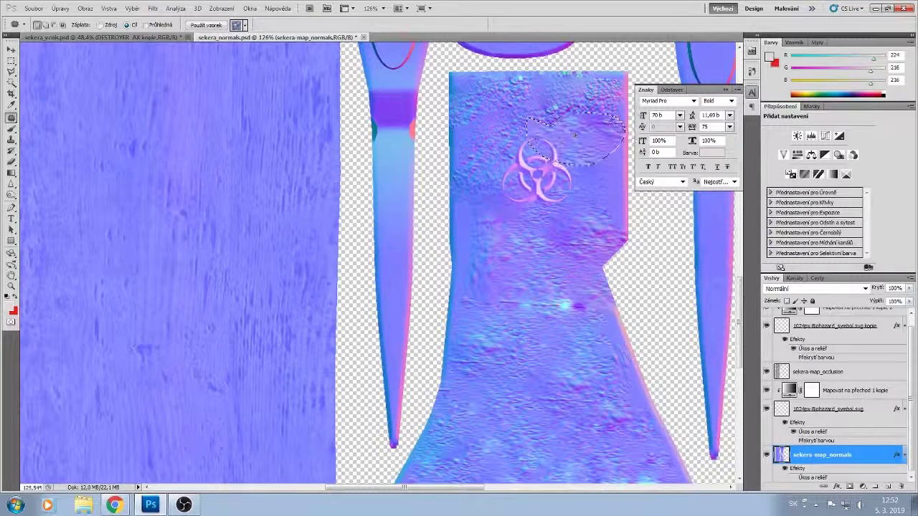
# - Patch rough texture onto the smooth areas along the left of the lower axe neck and just right of its biohazard symbol
pyautogui.moveTo(531, 320)
pyautogui.mouseDown()
pyautogui.moveTo(526, 351)
pyautogui.moveTo(563, 352)
pyautogui.mouseUp()
pyautogui.moveTo(546, 383); pyautogui.dragTo(470, 248)
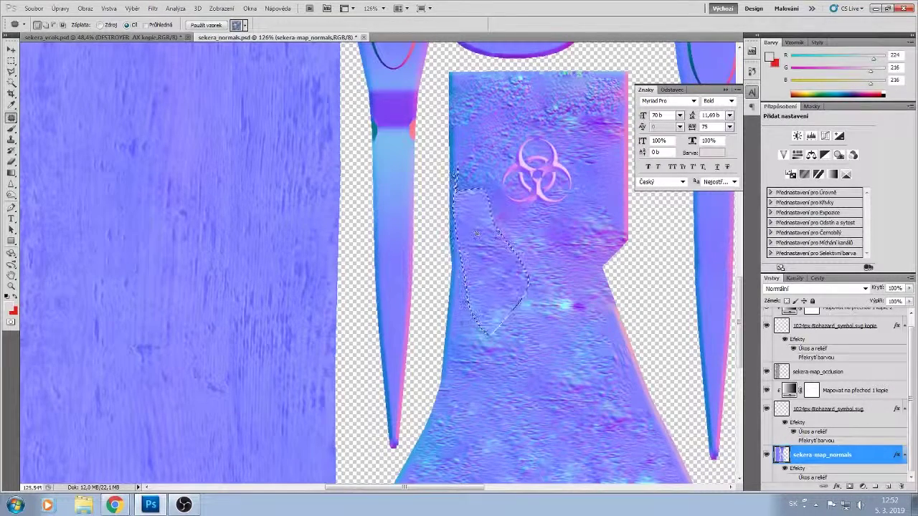
pyautogui.moveTo(577, 430)
pyautogui.mouseDown()
pyautogui.moveTo(505, 382)
pyautogui.moveTo(508, 463)
pyautogui.mouseUp()
pyautogui.moveTo(545, 401); pyautogui.dragTo(581, 211)
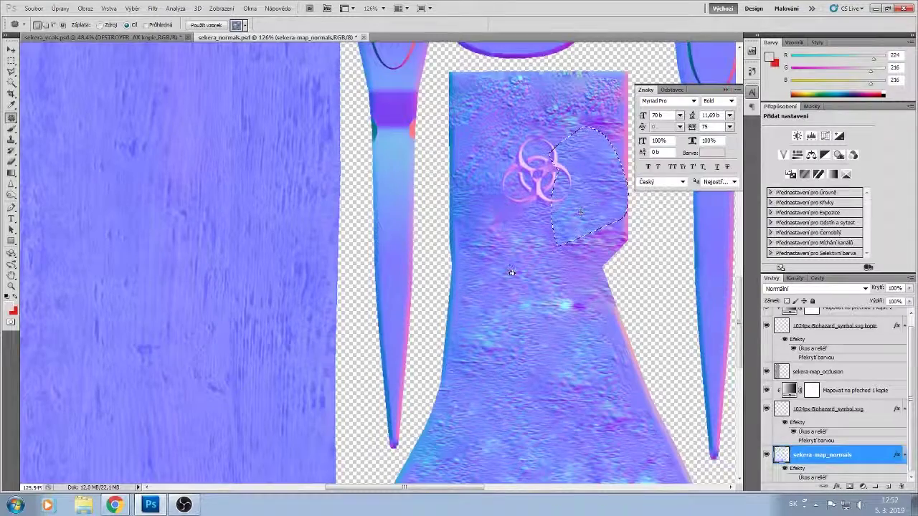
pyautogui.scroll(-5, 511, 272)
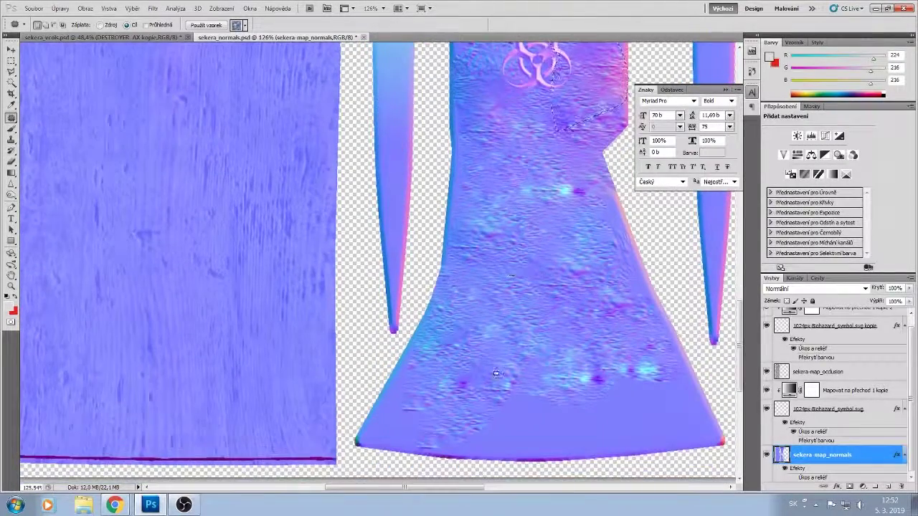
pyautogui.scroll(6, 495, 373)
pyautogui.scroll(-5, 474, 281)
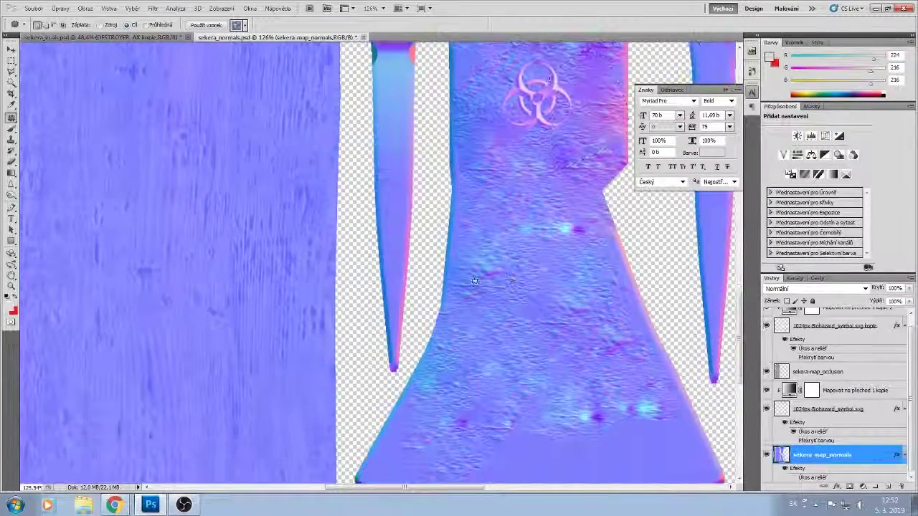
# - Try to copy a large patch of the blade's rough texture onto the empty canvas beside the axe, and undo it
pyautogui.moveTo(474, 280)
pyautogui.mouseDown()
pyautogui.moveTo(547, 426)
pyautogui.moveTo(590, 235)
pyautogui.mouseUp()
pyautogui.moveTo(528, 258)
pyautogui.mouseDown()
pyautogui.moveTo(516, 197)
pyautogui.moveTo(539, 41)
pyautogui.moveTo(426, 276)
pyautogui.moveTo(401, 482)
pyautogui.moveTo(625, 492)
pyautogui.moveTo(649, 503)
pyautogui.moveTo(703, 488)
pyautogui.moveTo(745, 439)
pyautogui.moveTo(727, 247)
pyautogui.mouseUp()
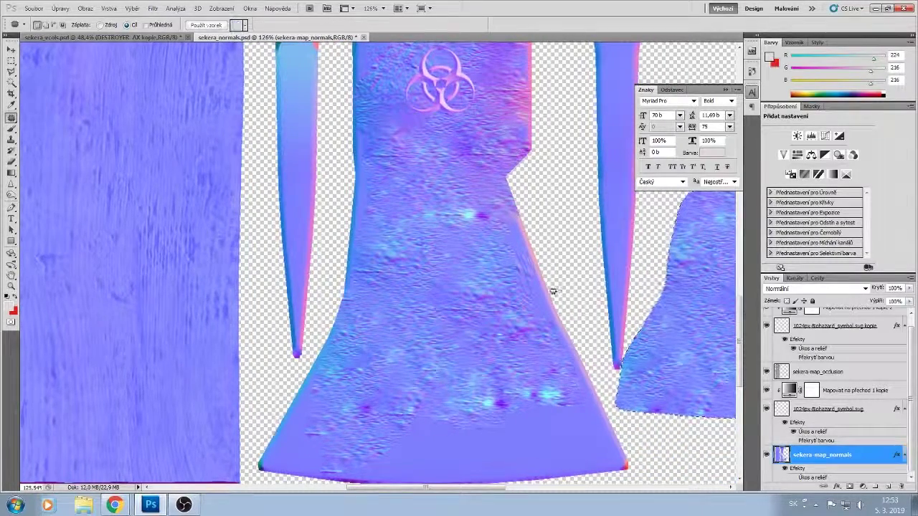
pyautogui.hotkey('ctrl', 'd')
pyautogui.moveTo(439, 254); pyautogui.dragTo(445, 233)
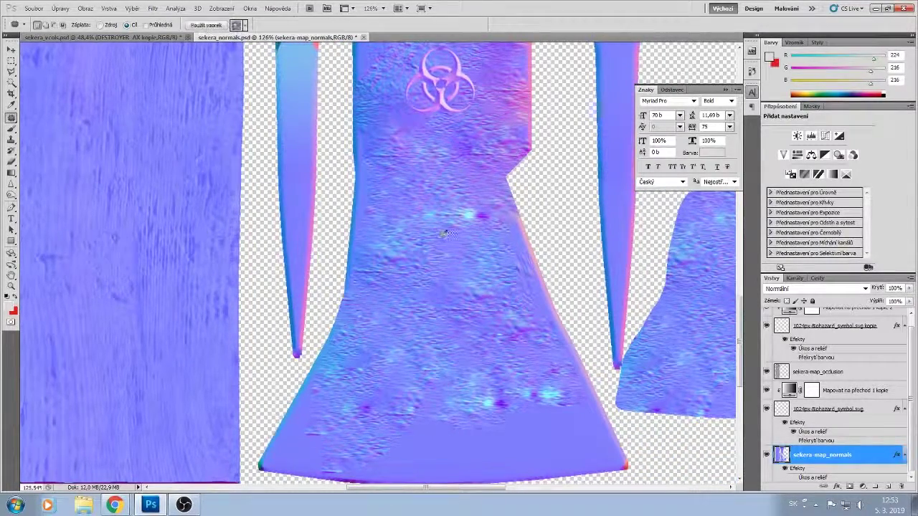
pyautogui.hotkey('ctrl', 'alt', 'z')
pyautogui.hotkey('ctrl', 'alt', 'z')
pyautogui.hotkey('ctrl', 'alt', 'z')
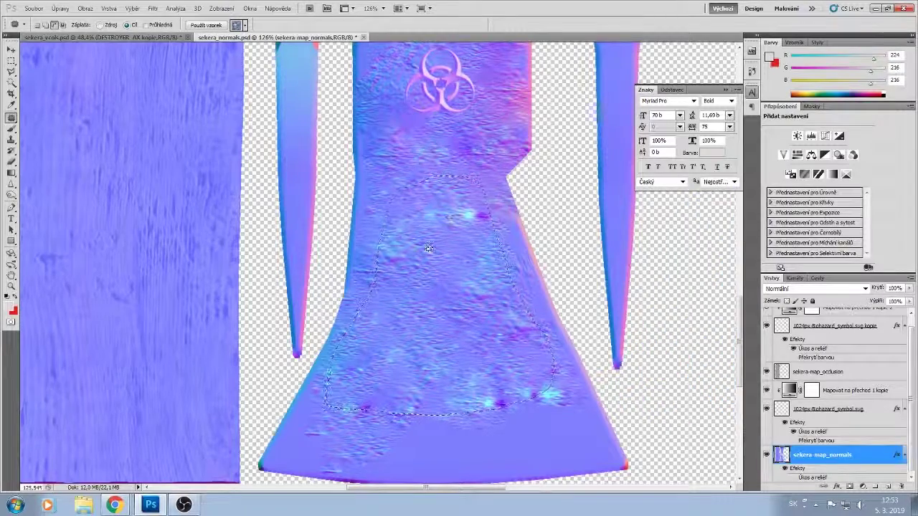
# - Copy patches of the lower axe head's rough texture over the middle of the upper axe head's blade
pyautogui.scroll(-5, 428, 249)
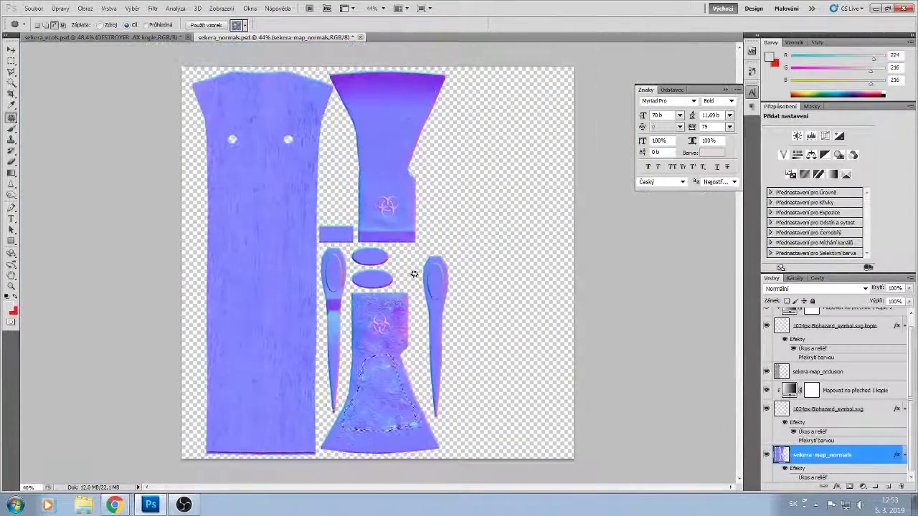
pyautogui.moveTo(387, 369)
pyautogui.mouseDown()
pyautogui.moveTo(430, 118)
pyautogui.moveTo(388, 92)
pyautogui.moveTo(383, 406)
pyautogui.moveTo(364, 417)
pyautogui.mouseUp()
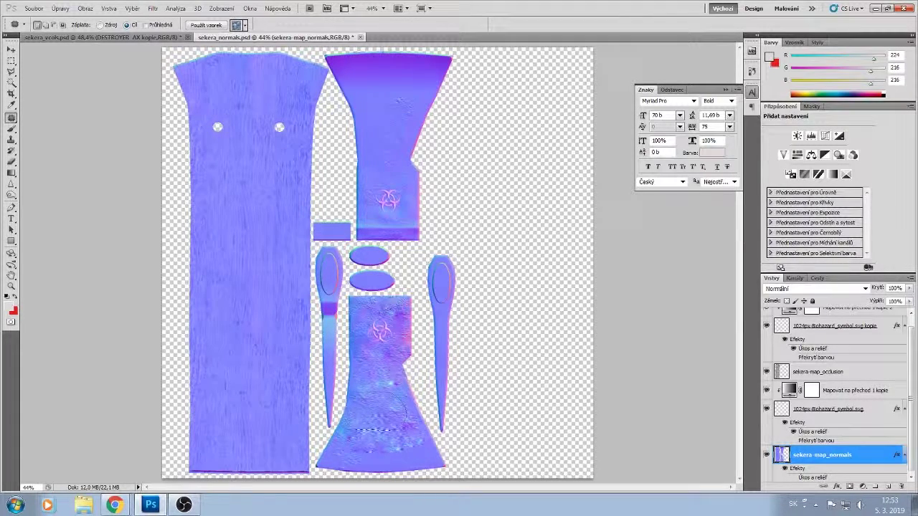
pyautogui.moveTo(380, 416); pyautogui.dragTo(396, 114)
pyautogui.moveTo(356, 446); pyautogui.dragTo(416, 448)
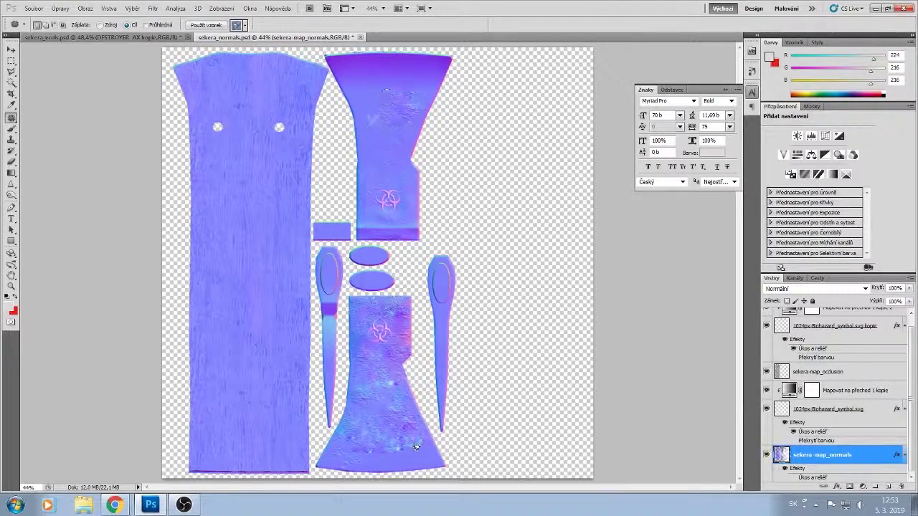
pyautogui.moveTo(375, 422)
pyautogui.mouseDown()
pyautogui.moveTo(390, 343)
pyautogui.moveTo(375, 99)
pyautogui.mouseUp()
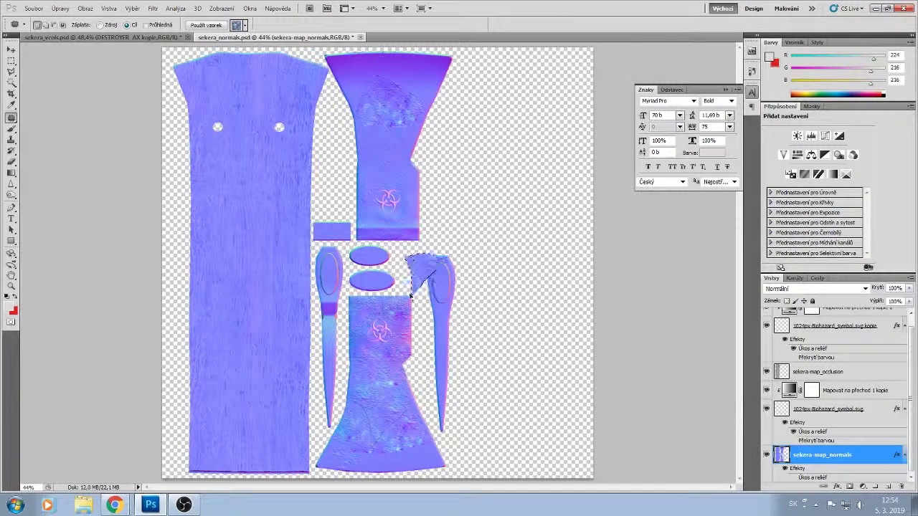
pyautogui.moveTo(398, 85)
pyautogui.mouseDown()
pyautogui.moveTo(413, 144)
pyautogui.moveTo(390, 130)
pyautogui.moveTo(379, 136)
pyautogui.mouseUp()
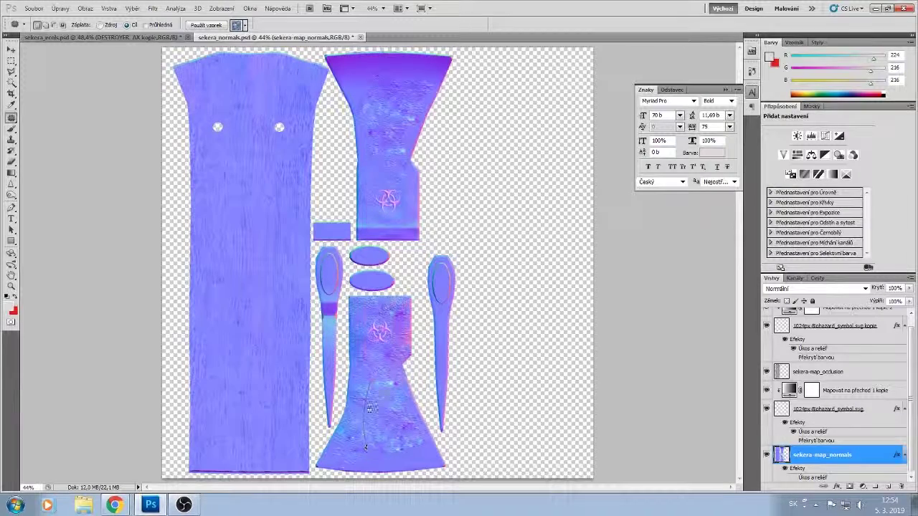
# - Patch the rough texture onto the upper axe neck, over and beside its biohazard symbol
pyautogui.moveTo(366, 448); pyautogui.dragTo(373, 400)
pyautogui.moveTo(369, 432); pyautogui.dragTo(393, 200)
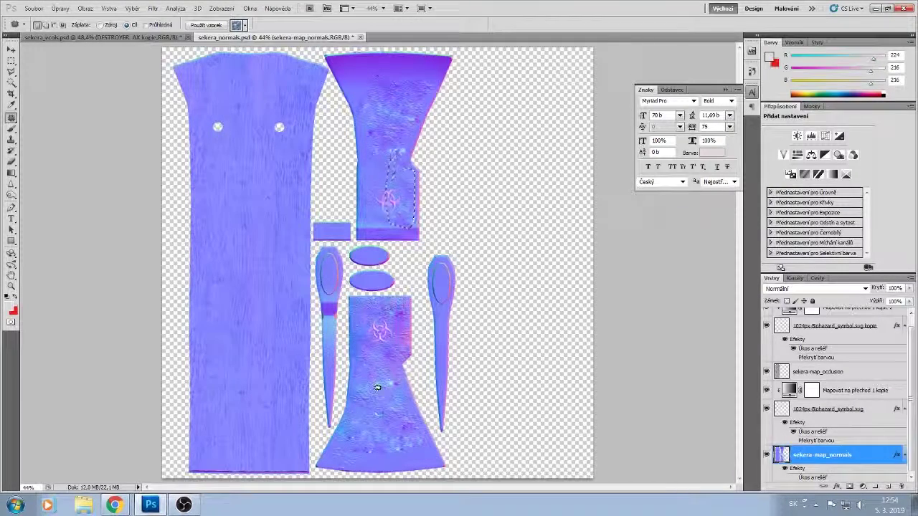
pyautogui.moveTo(377, 387)
pyautogui.mouseDown()
pyautogui.moveTo(403, 383)
pyautogui.moveTo(397, 380)
pyautogui.mouseUp()
pyautogui.moveTo(374, 418)
pyautogui.mouseDown()
pyautogui.moveTo(373, 205)
pyautogui.moveTo(395, 430)
pyautogui.mouseUp()
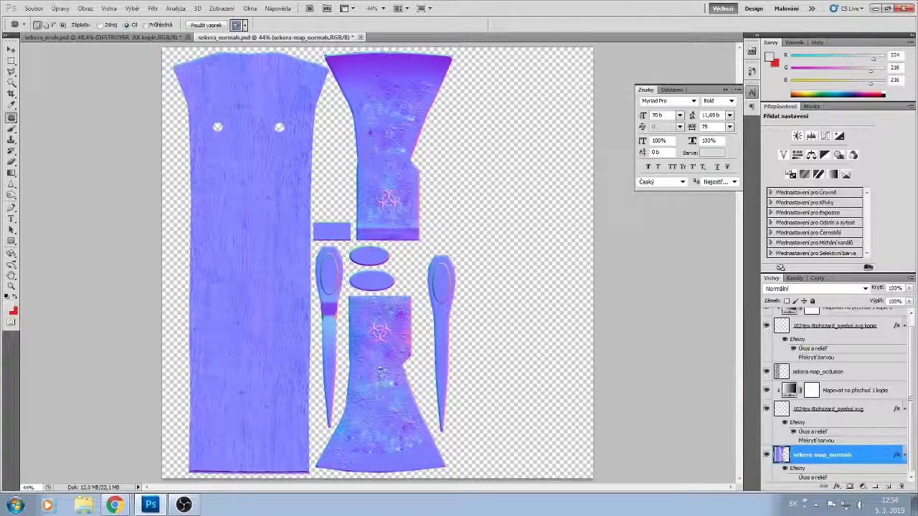
# - Extend the rough texture with patches along the left side of the upper axe head and into its widening blade
pyautogui.moveTo(384, 373); pyautogui.dragTo(375, 141)
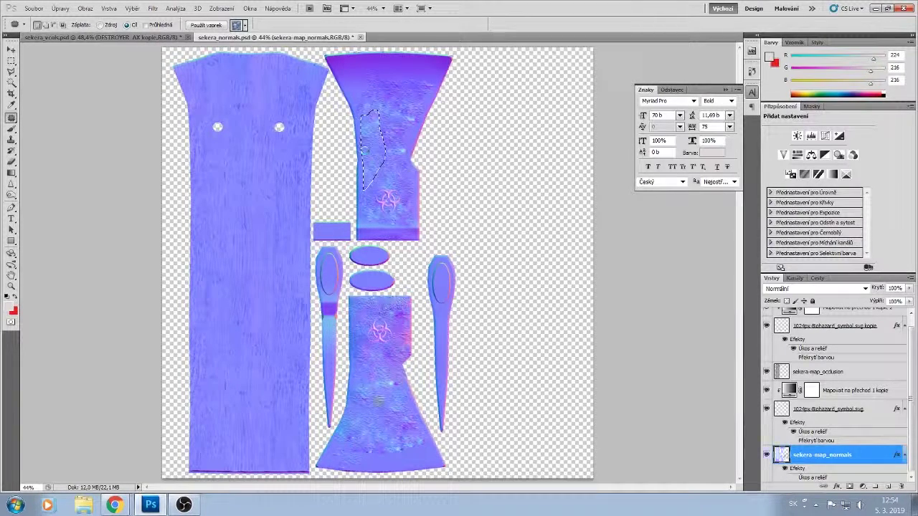
pyautogui.moveTo(384, 395)
pyautogui.mouseDown()
pyautogui.moveTo(350, 418)
pyautogui.moveTo(386, 394)
pyautogui.moveTo(364, 402)
pyautogui.moveTo(404, 136)
pyautogui.moveTo(376, 94)
pyautogui.moveTo(370, 145)
pyautogui.moveTo(380, 98)
pyautogui.moveTo(360, 128)
pyautogui.moveTo(378, 155)
pyautogui.moveTo(391, 133)
pyautogui.mouseUp()
pyautogui.click(377, 95)
pyautogui.moveTo(388, 131); pyautogui.dragTo(372, 102)
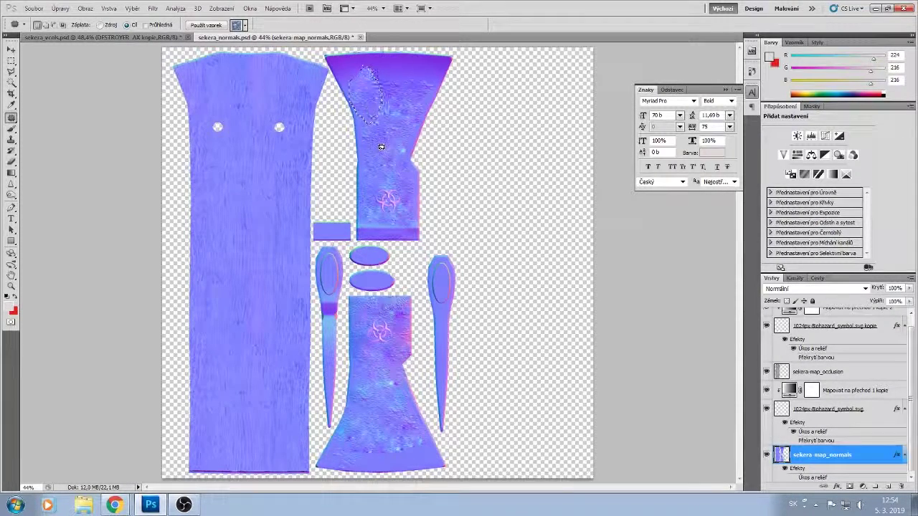
pyautogui.scroll(3, 415, 276)
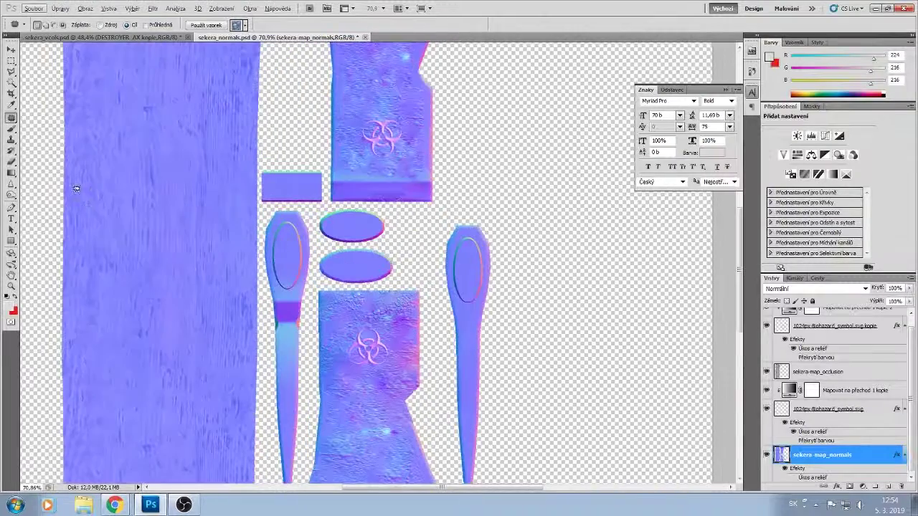
pyautogui.press('v')
pyautogui.click(13, 195)
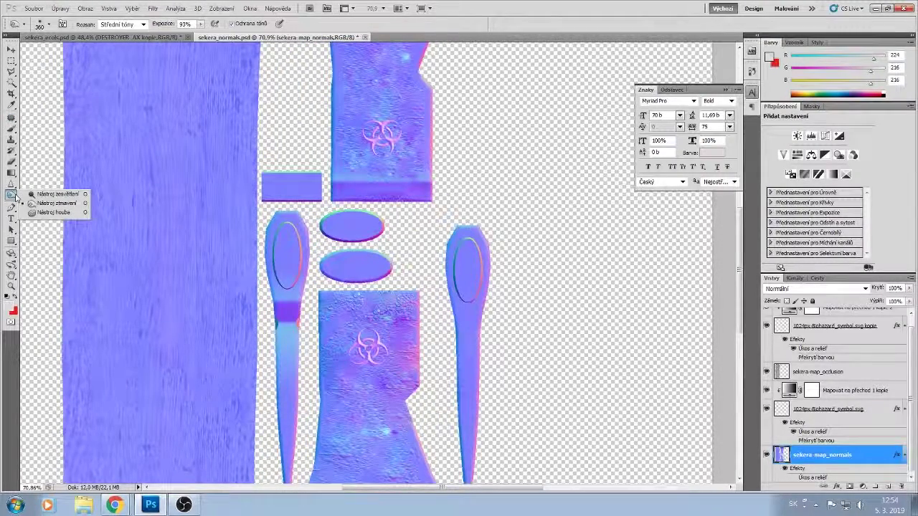
pyautogui.click(12, 183)
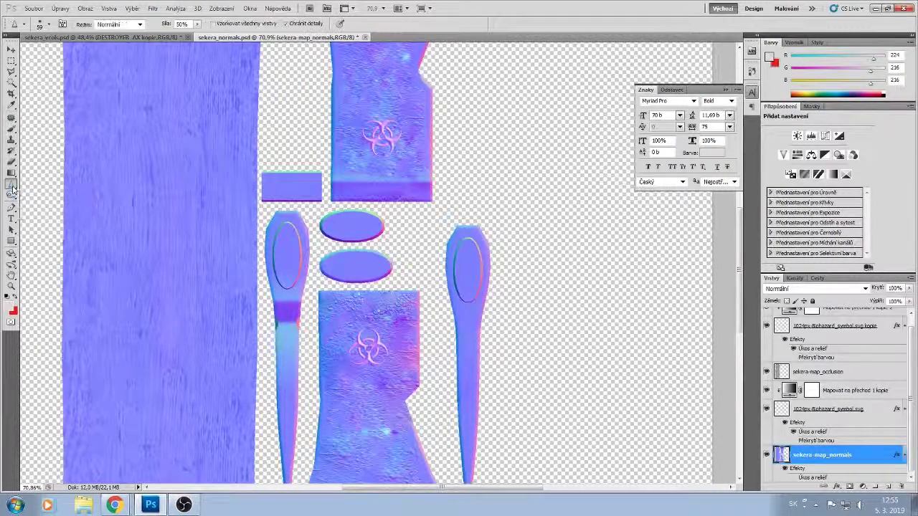
pyautogui.click(51, 201)
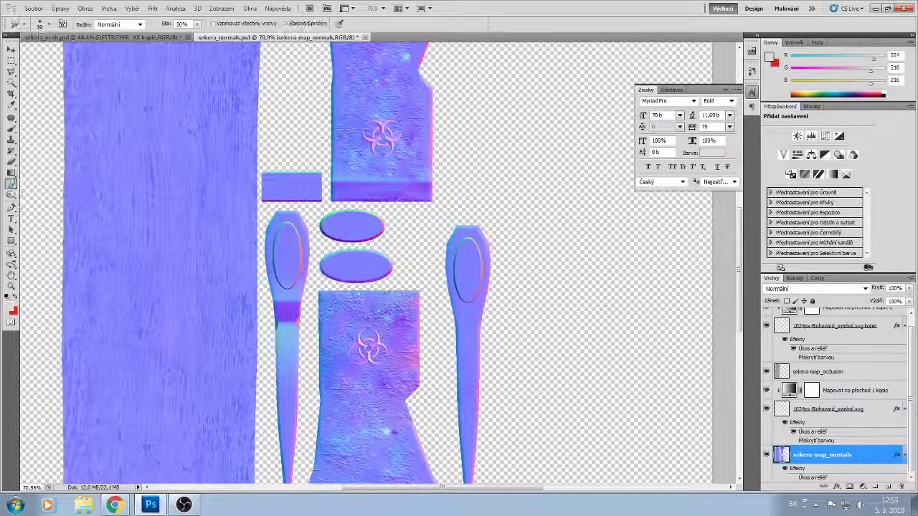
pyautogui.click(49, 26)
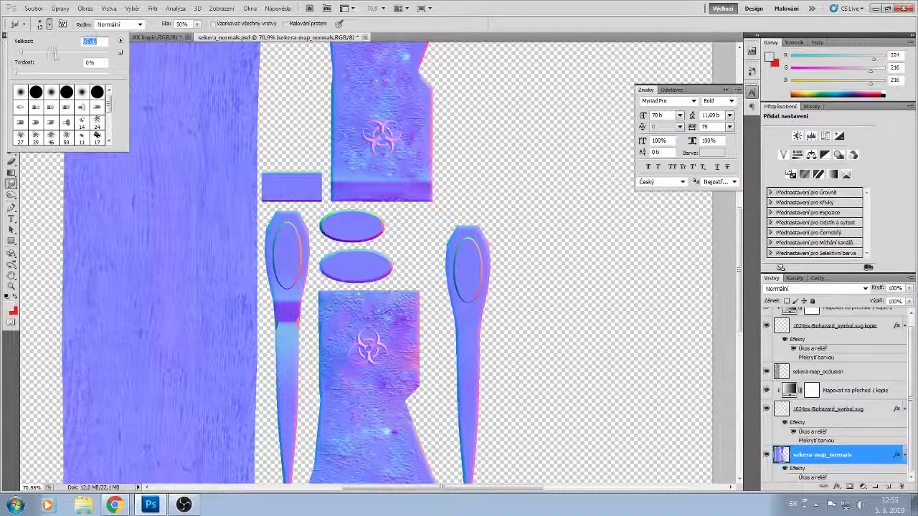
pyautogui.moveTo(54, 53); pyautogui.dragTo(58, 54)
pyautogui.moveTo(65, 57); pyautogui.dragTo(68, 57)
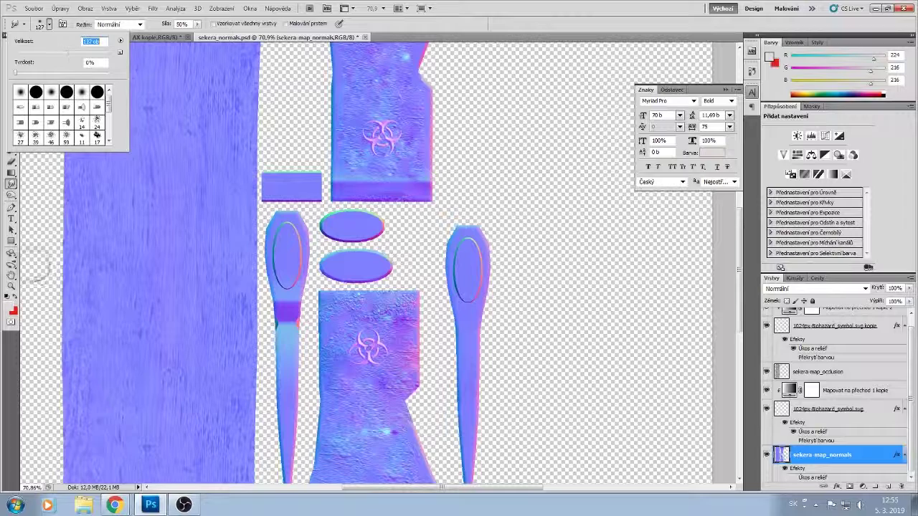
pyautogui.click(13, 190)
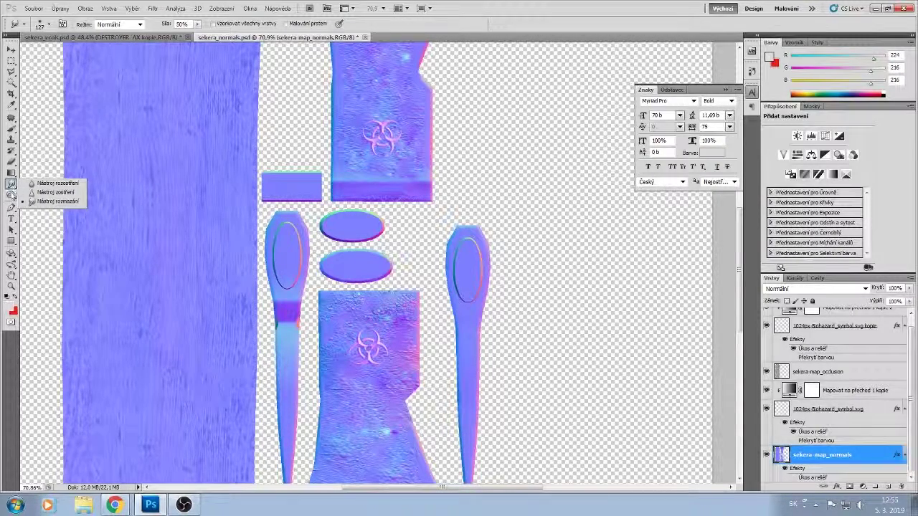
# - Set up the Dodge tool with the Shadows (Stíny) range, 100% exposure and a 129 px brush
pyautogui.click(12, 194)
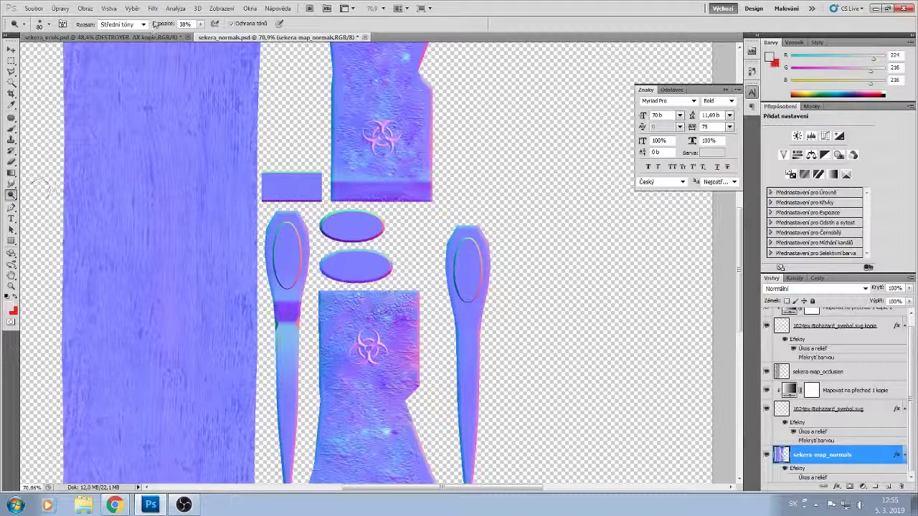
pyautogui.click(136, 25)
pyautogui.click(138, 37)
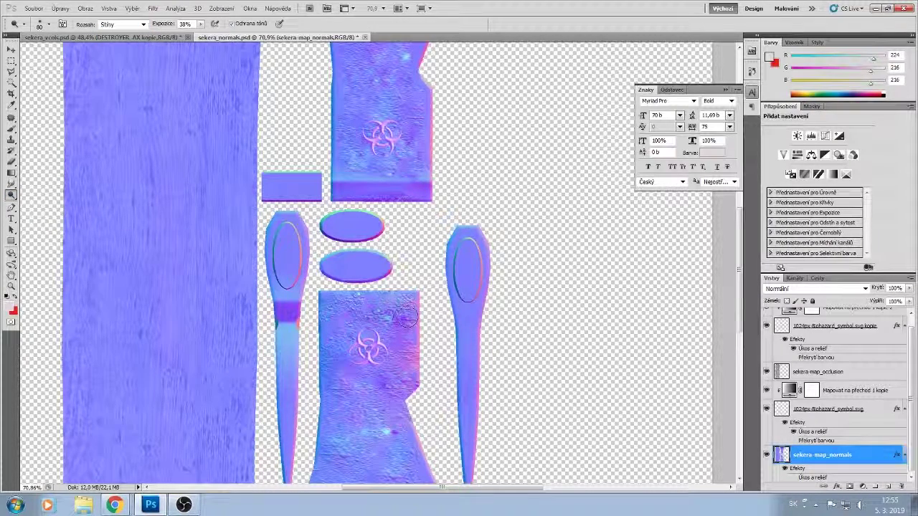
pyautogui.click(201, 24)
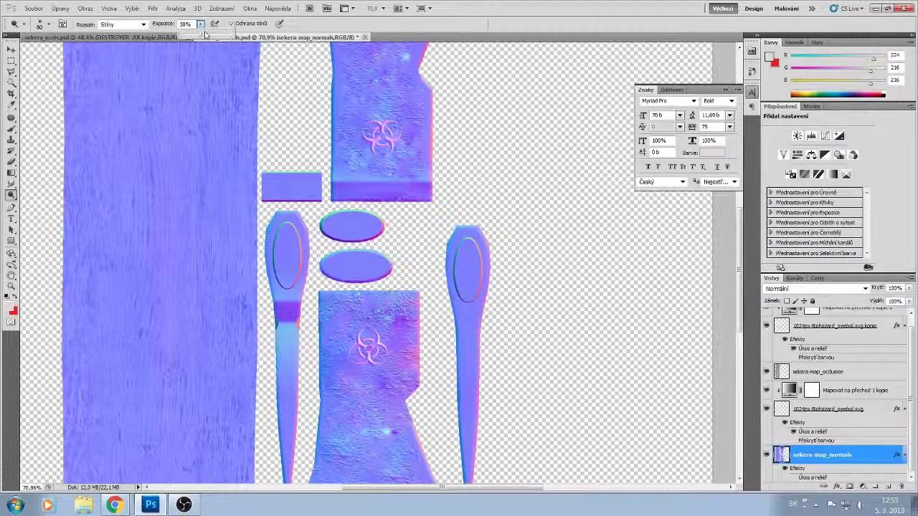
pyautogui.moveTo(205, 34); pyautogui.dragTo(231, 34)
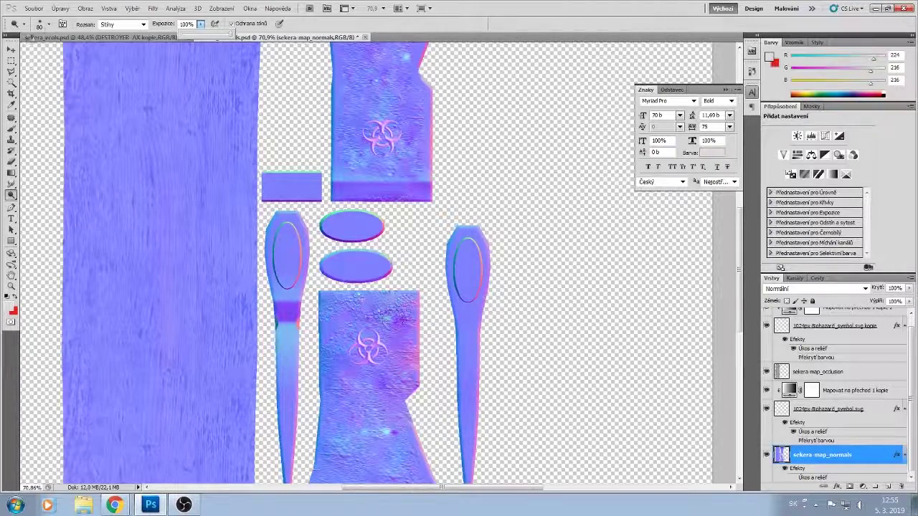
pyautogui.click(50, 25)
pyautogui.moveTo(61, 51); pyautogui.dragTo(69, 52)
pyautogui.click(430, 144)
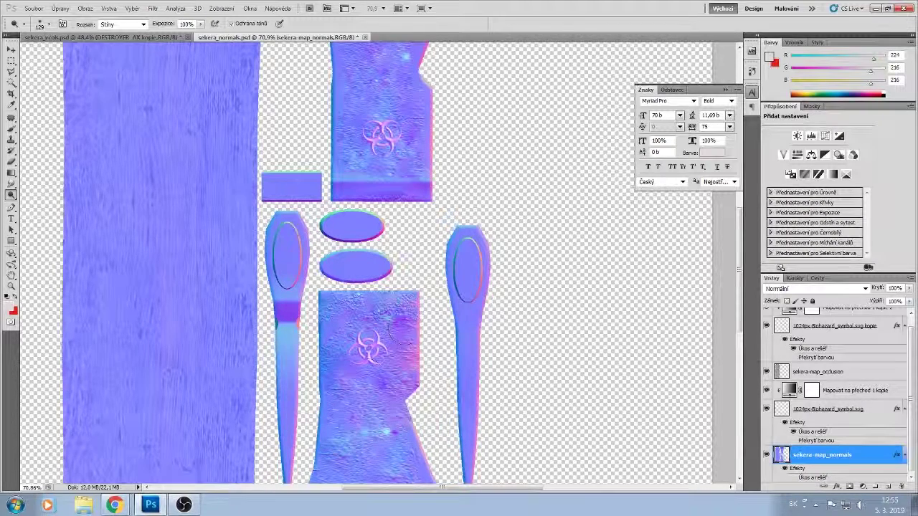
pyautogui.scroll(-5, 398, 332)
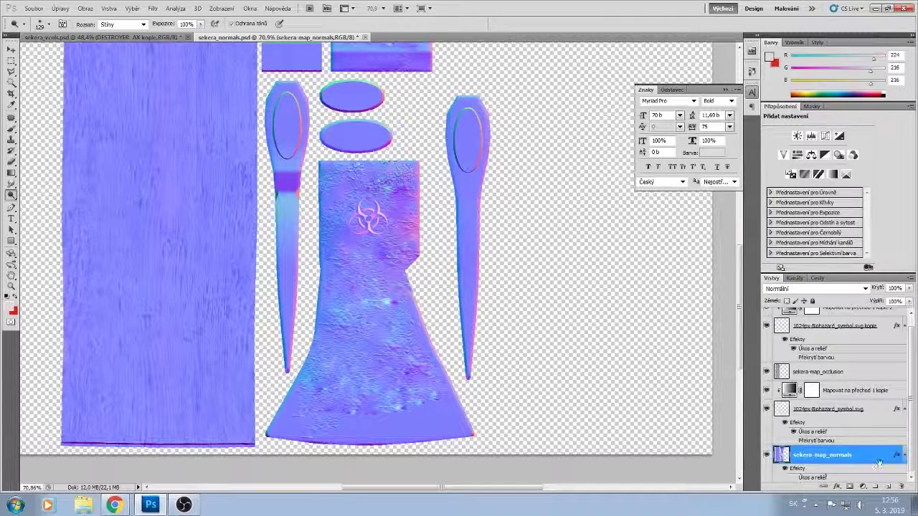
pyautogui.doubleClick(902, 457)
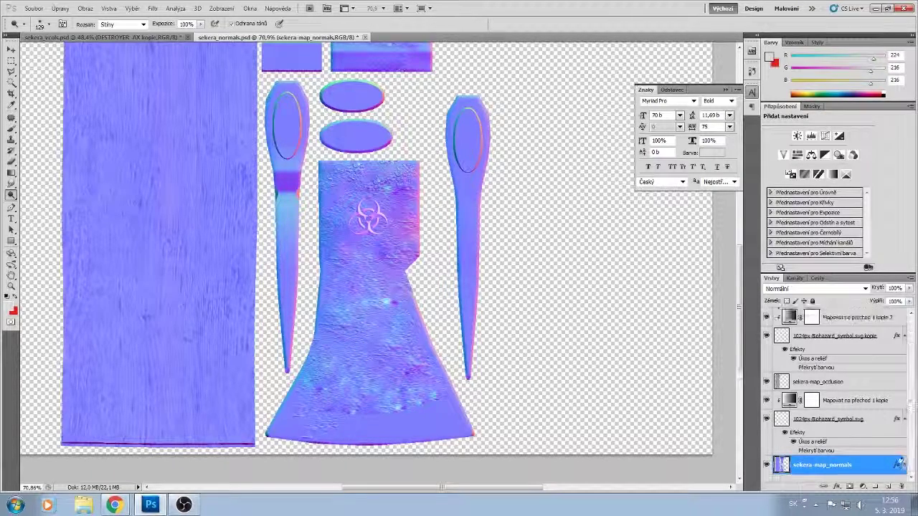
pyautogui.click(794, 213)
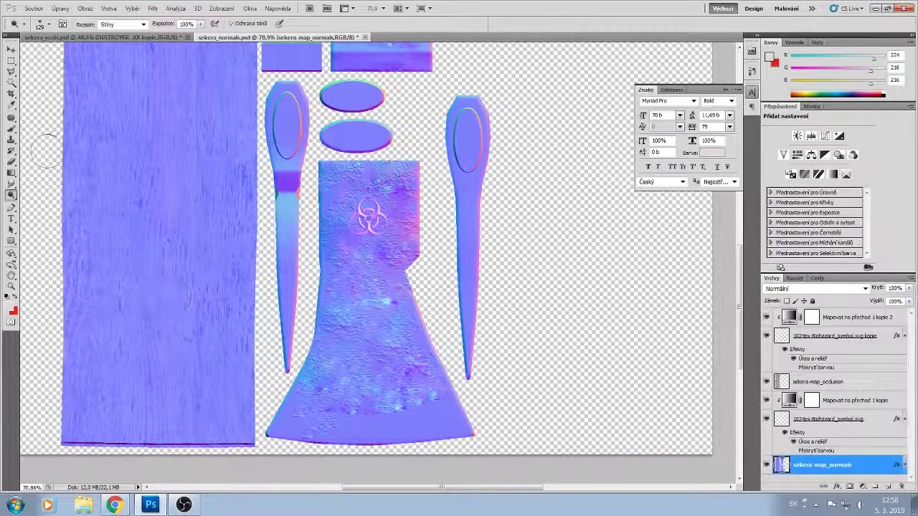
# - Switch the Dodge range to Midtones (Střední tóny) and brush over the lower axe's blade and the area around its biohazard symbol
pyautogui.click(122, 23)
pyautogui.click(115, 43)
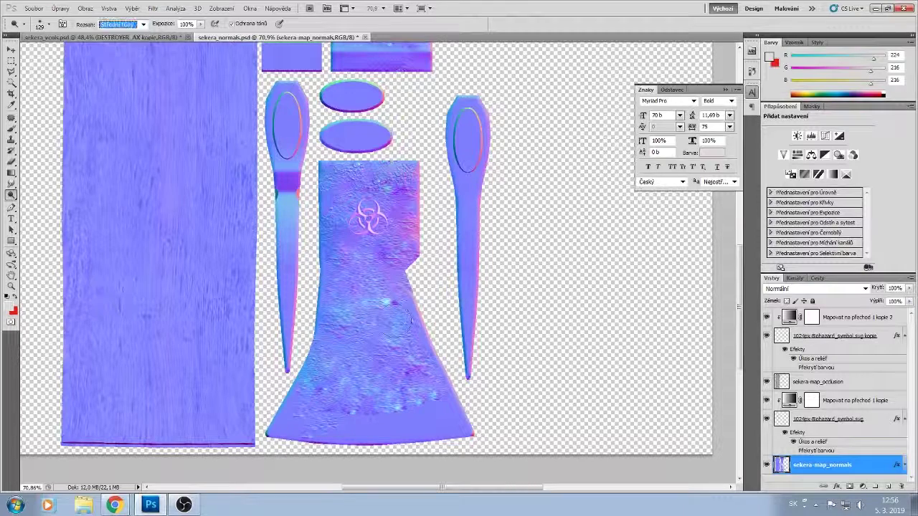
pyautogui.click(406, 388)
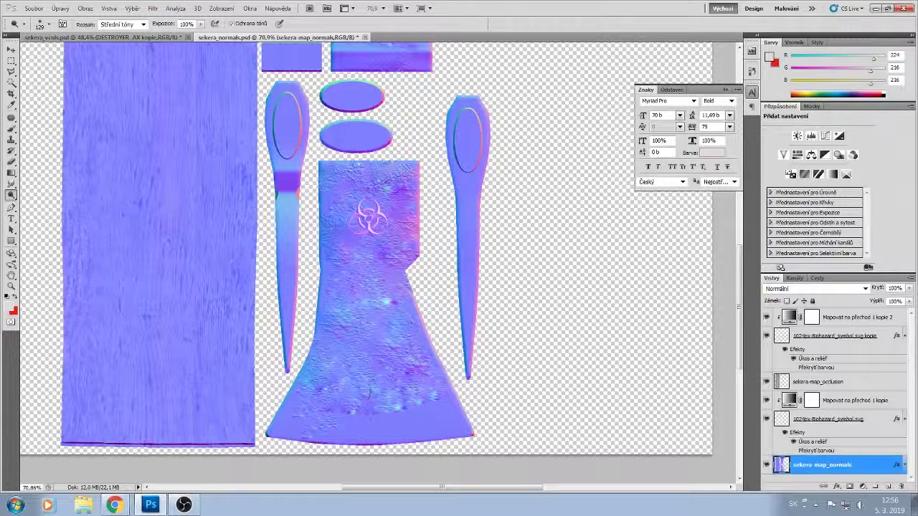
pyautogui.moveTo(367, 403)
pyautogui.mouseDown()
pyautogui.moveTo(376, 406)
pyautogui.moveTo(334, 405)
pyautogui.moveTo(351, 410)
pyautogui.mouseUp()
pyautogui.moveTo(316, 376); pyautogui.dragTo(340, 391)
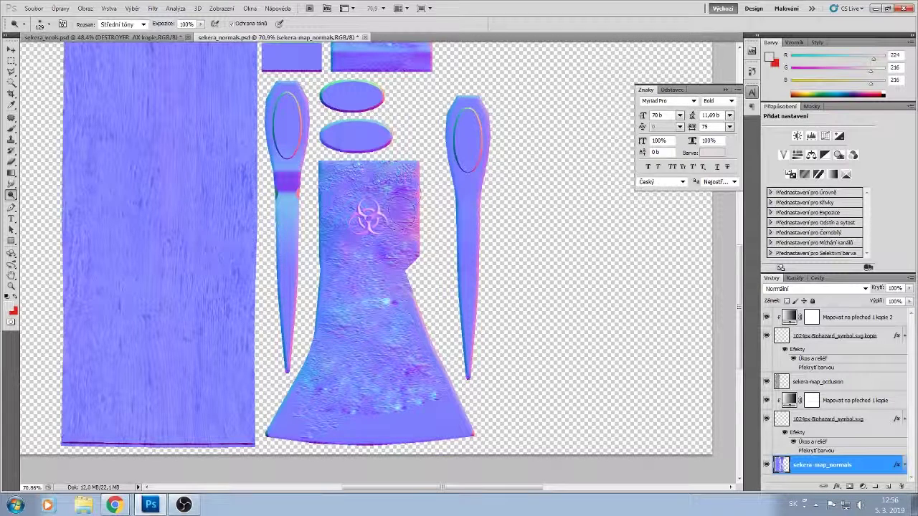
pyautogui.moveTo(402, 208); pyautogui.dragTo(384, 247)
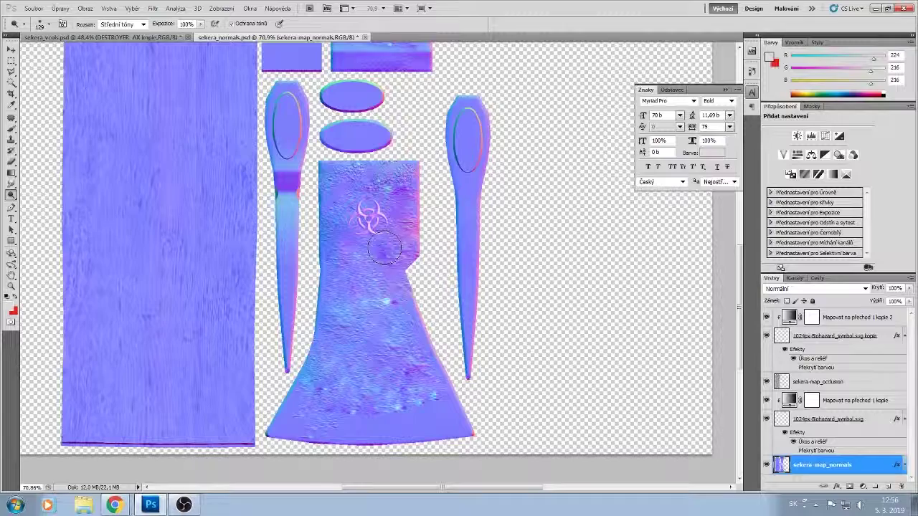
# - Set the Dodge tool to the Shadows (Stíny) range with 63% exposure and an 89 px brush
pyautogui.scroll(3, 387, 244)
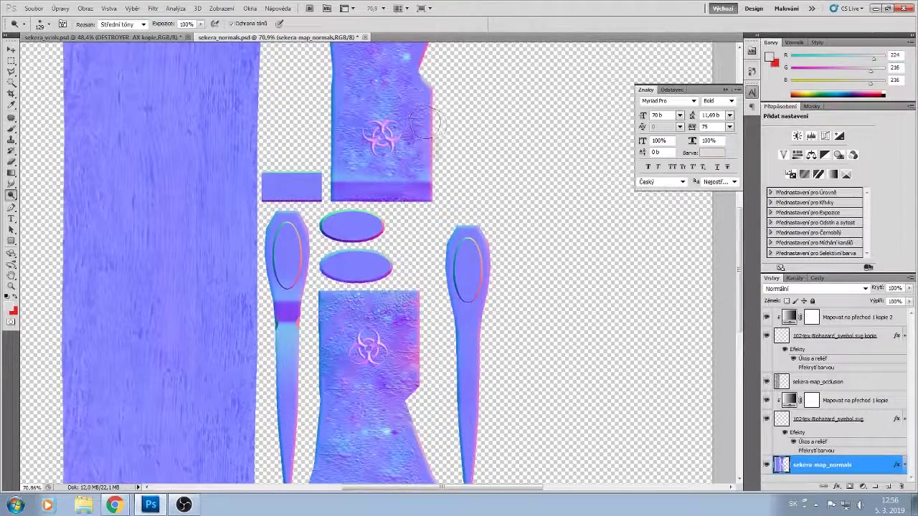
pyautogui.scroll(2, 425, 129)
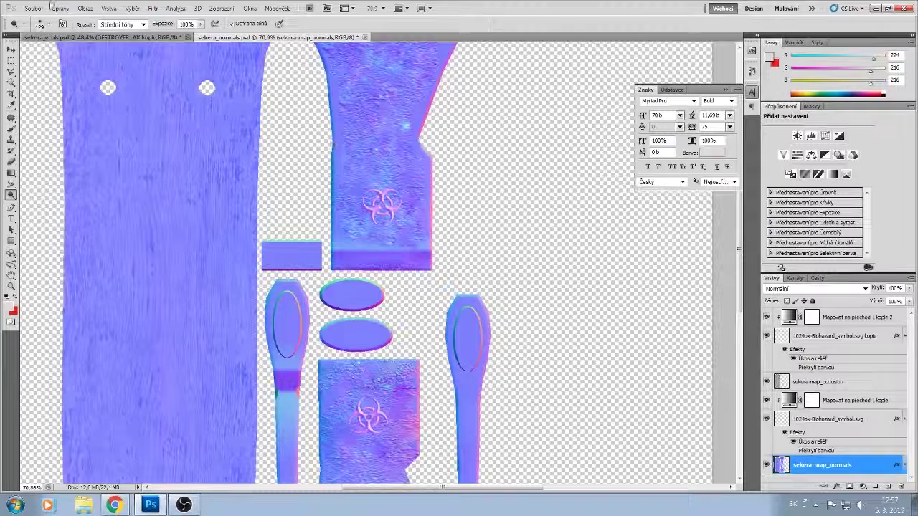
pyautogui.click(122, 25)
pyautogui.click(107, 35)
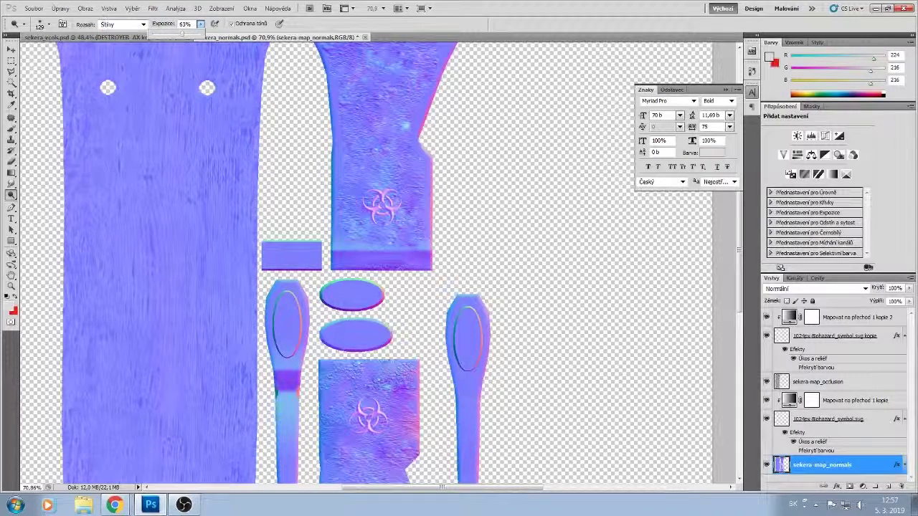
pyautogui.press('5')
pyautogui.press('3')
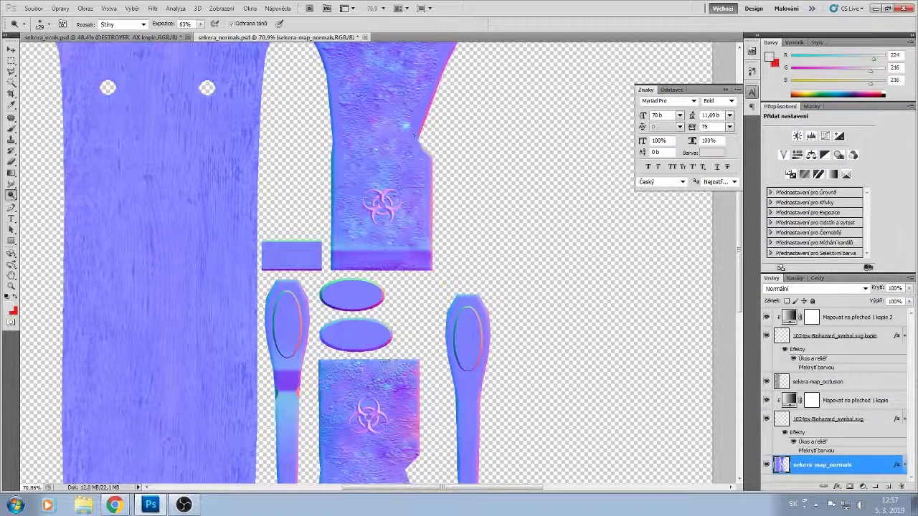
pyautogui.click(48, 24)
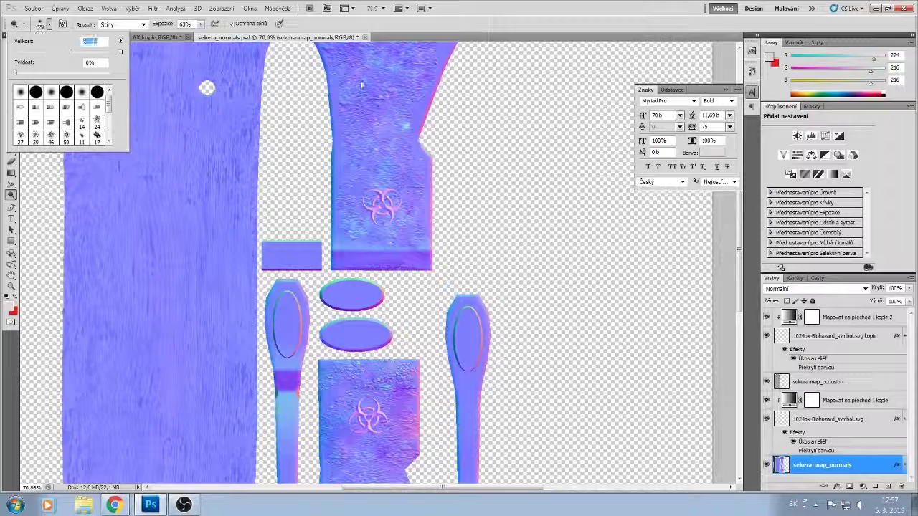
pyautogui.write('65')
pyautogui.press('Return')
pyautogui.moveTo(45, 54); pyautogui.dragTo(57, 55)
pyautogui.click(419, 73)
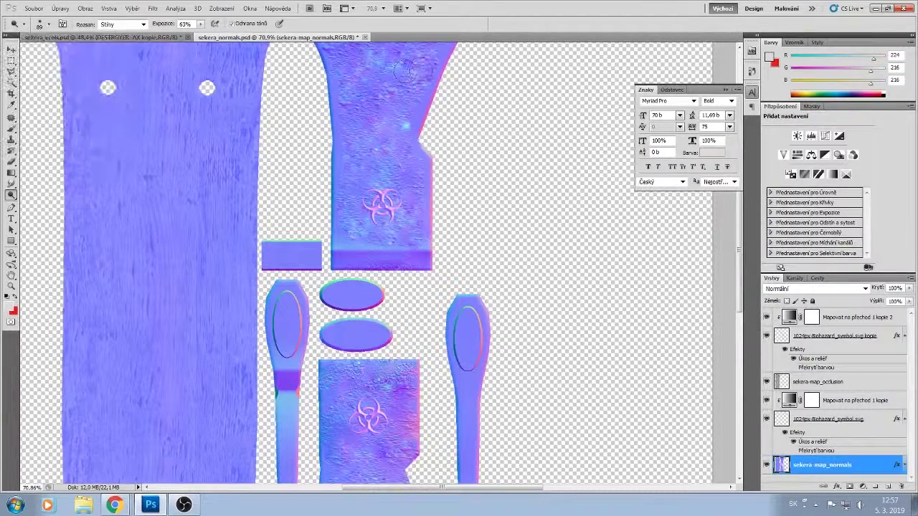
# - Dodge the rough texture on the axe heads and lighten the dark purple band across the left spike-shaped piece
pyautogui.scroll(3, 374, 122)
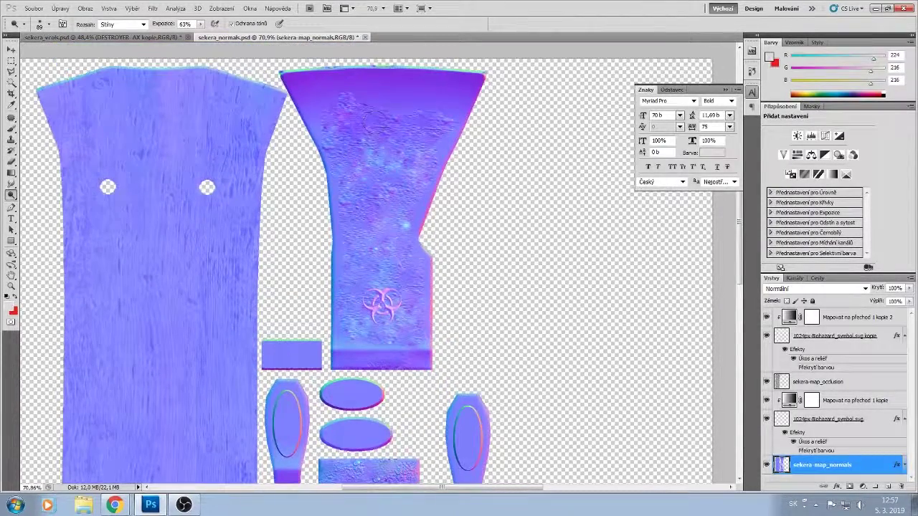
pyautogui.scroll(-3, 380, 190)
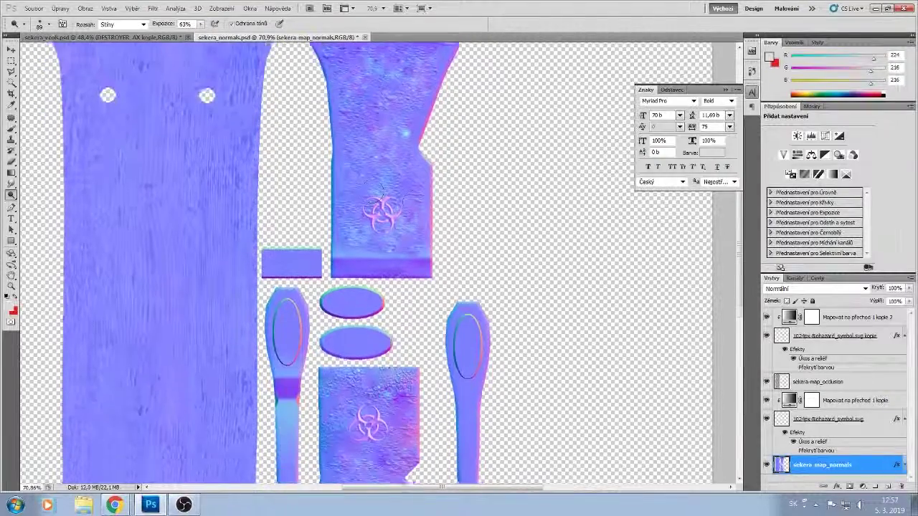
pyautogui.scroll(-7, 381, 190)
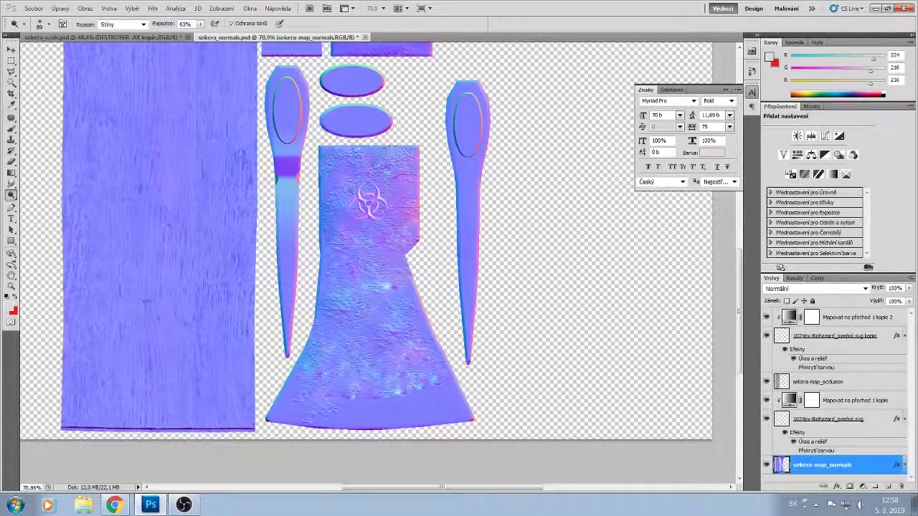
pyautogui.scroll(5, 401, 252)
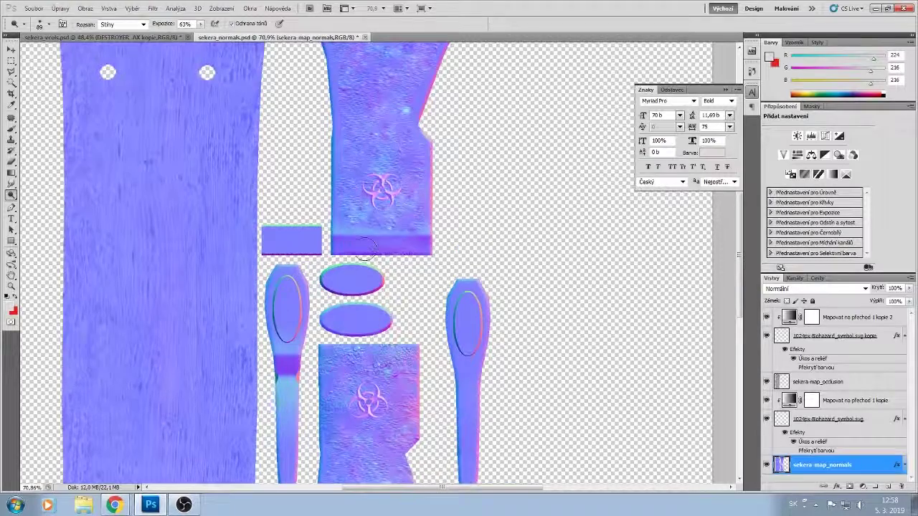
pyautogui.scroll(4, 359, 322)
pyautogui.scroll(-3, 323, 384)
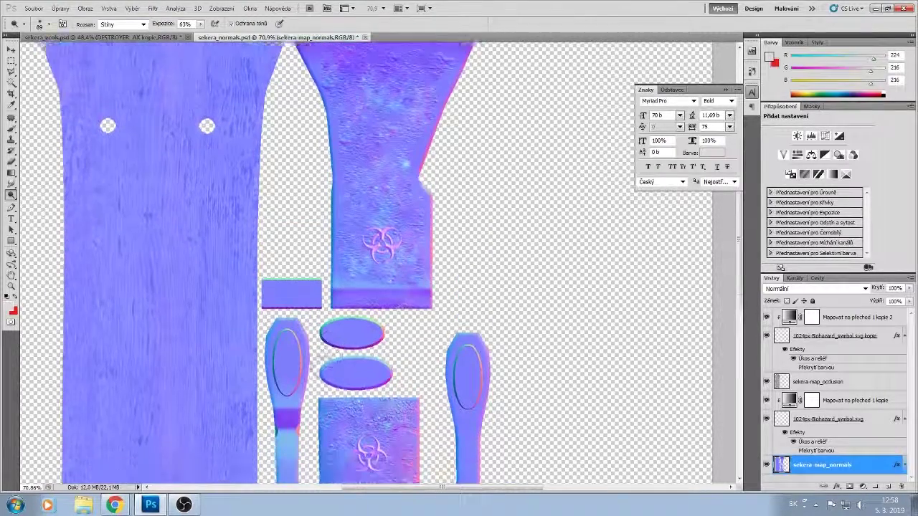
pyautogui.moveTo(289, 389); pyautogui.dragTo(287, 391)
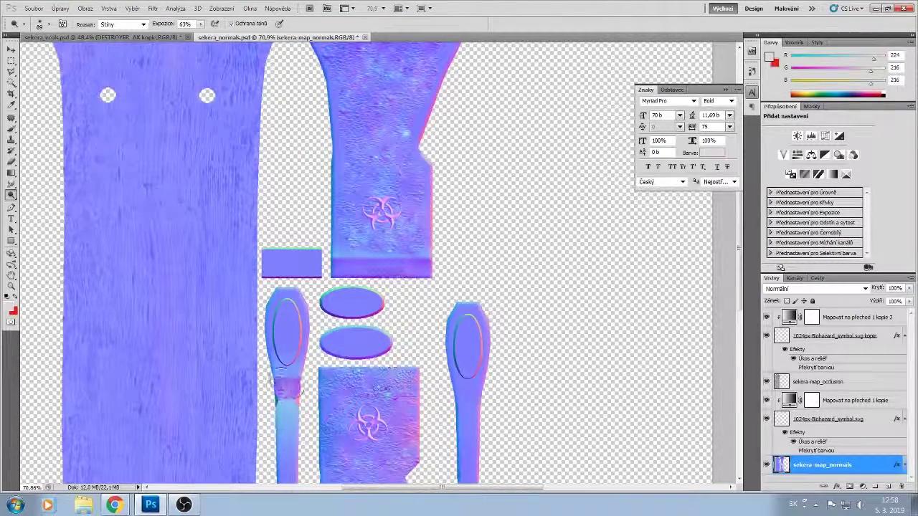
# - Set up the Burn tool with the Highlights (Světla) range and a 125 px brush
pyautogui.scroll(2, 301, 380)
pyautogui.scroll(1, 349, 223)
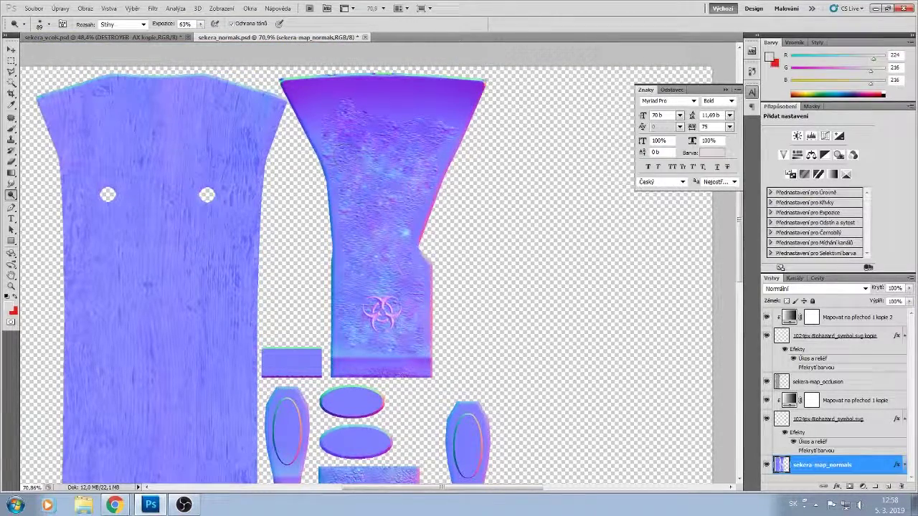
pyautogui.rightClick(12, 196)
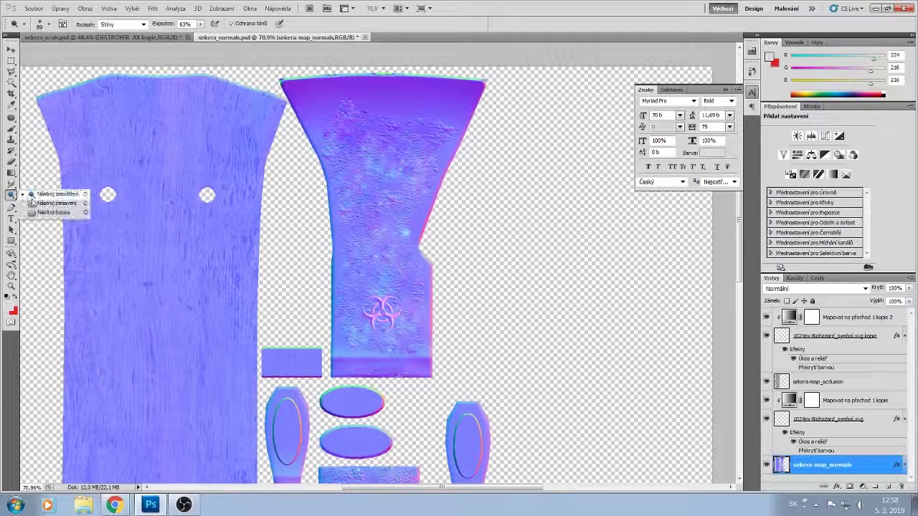
pyautogui.click(52, 204)
pyautogui.click(48, 24)
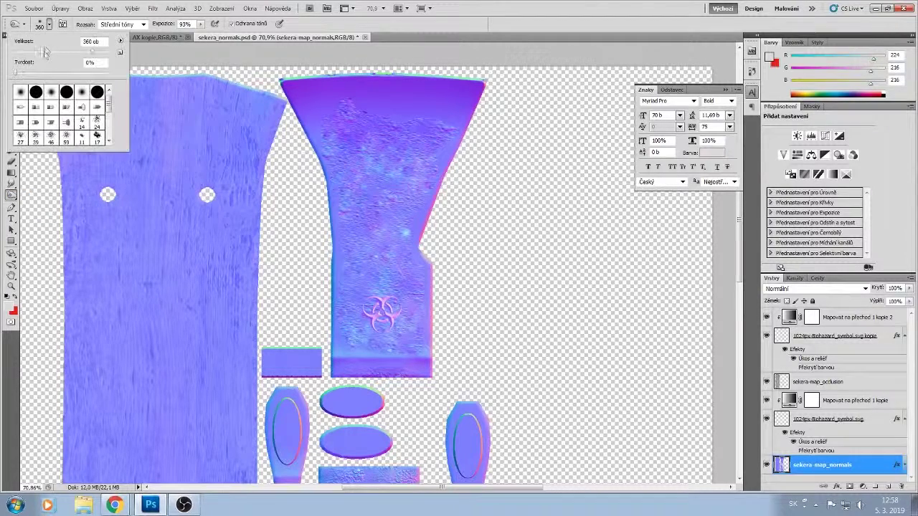
pyautogui.moveTo(56, 53)
pyautogui.mouseDown()
pyautogui.moveTo(46, 53)
pyautogui.moveTo(63, 52)
pyautogui.mouseUp()
pyautogui.click(143, 25)
pyautogui.click(115, 55)
pyautogui.click(48, 24)
# - Try burning the bright cyan spot near the upper axe head's notch at 93% exposure, and undo it
pyautogui.click(403, 235)
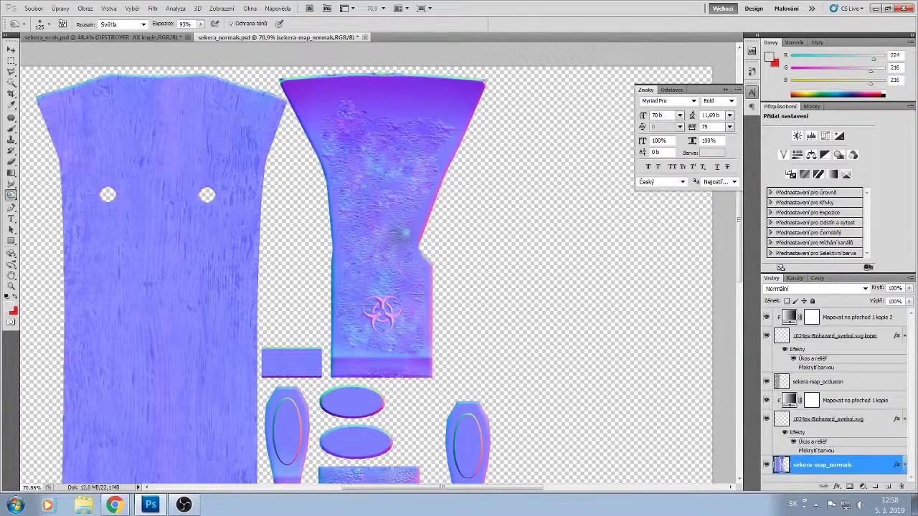
pyautogui.click(60, 8)
pyautogui.click(68, 17)
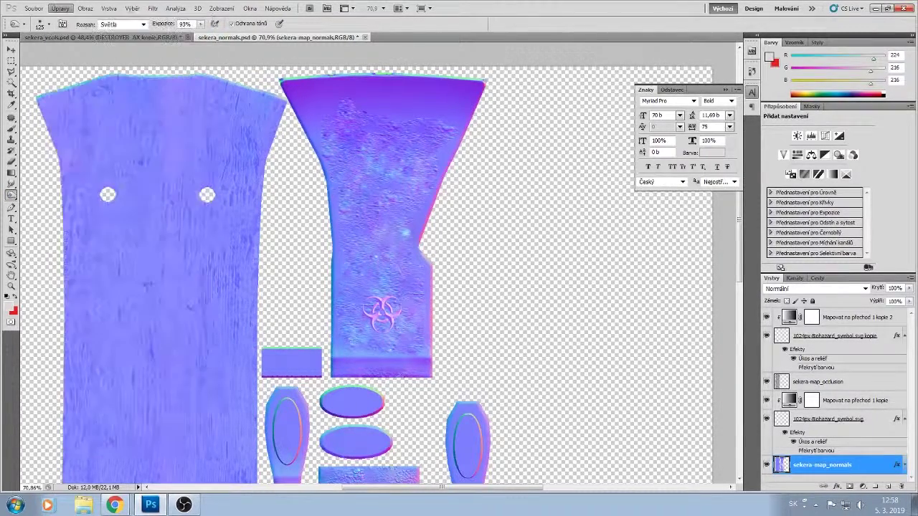
pyautogui.click(60, 8)
pyautogui.click(68, 16)
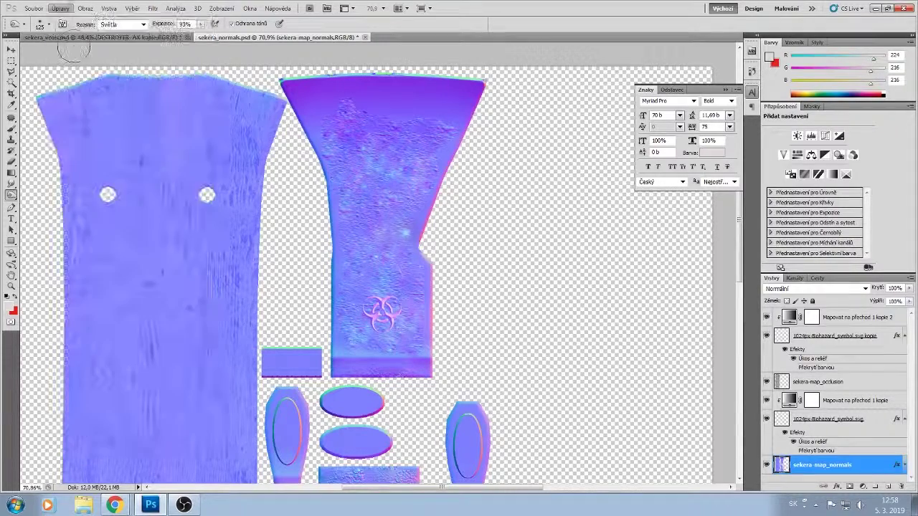
# - Reduce the Burn exposure to 32% and darken the bright cyan spot near the upper axe head's notch
pyautogui.click(201, 24)
pyautogui.moveTo(202, 34); pyautogui.dragTo(171, 35)
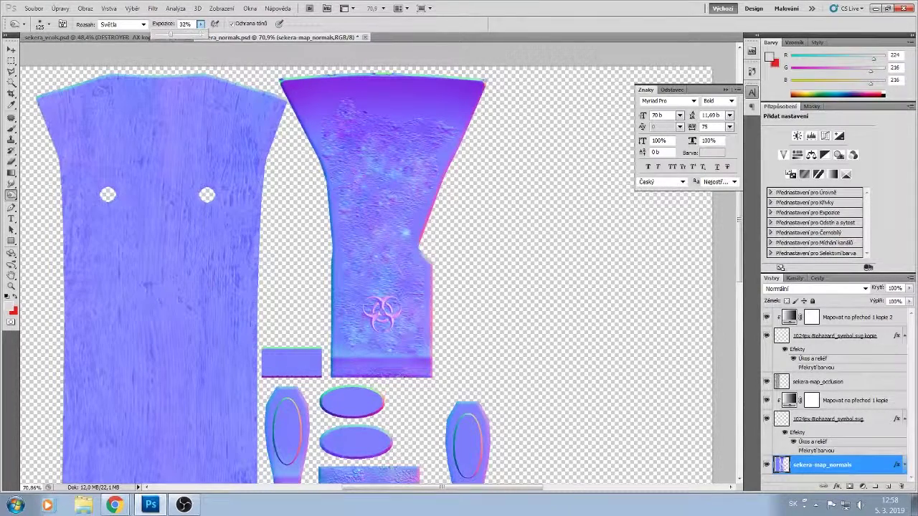
pyautogui.click(408, 230)
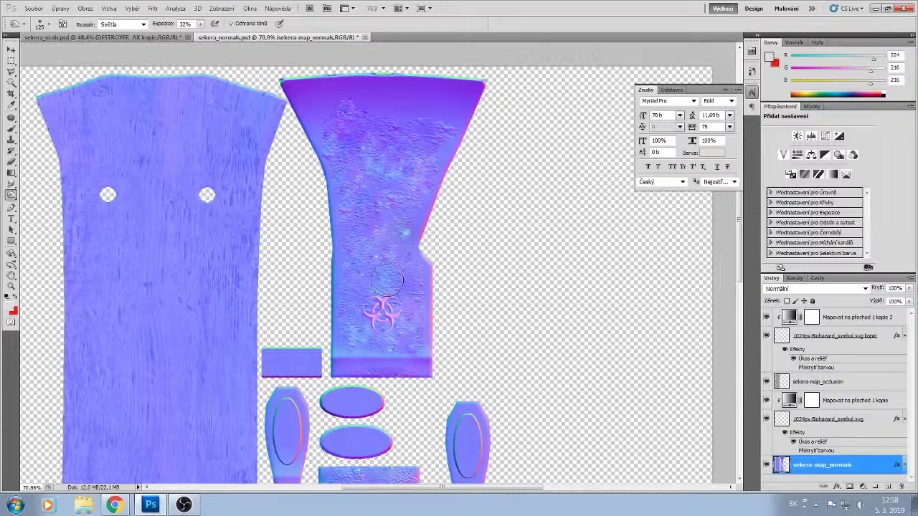
pyautogui.scroll(-5, 358, 338)
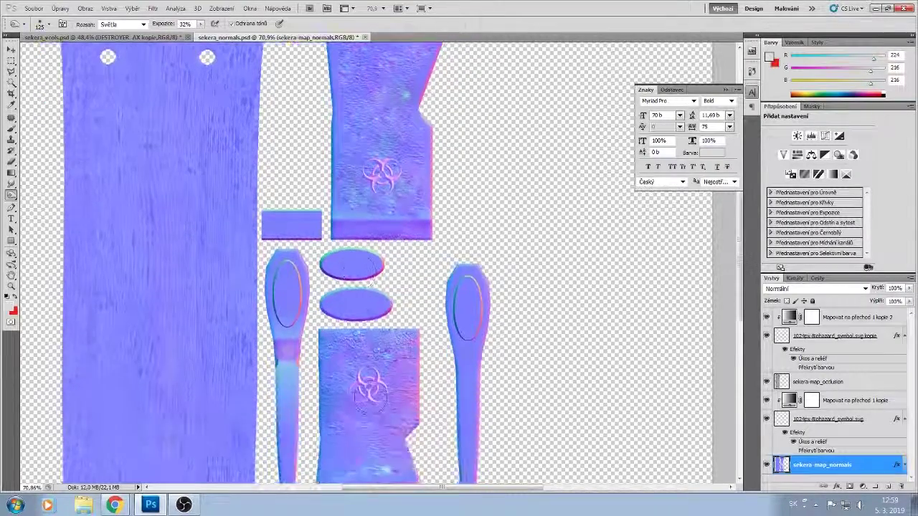
# - Reduce the Burn brush to 59 px and darken the bright spots across the lower axe head's neck and blade
pyautogui.scroll(-3, 369, 391)
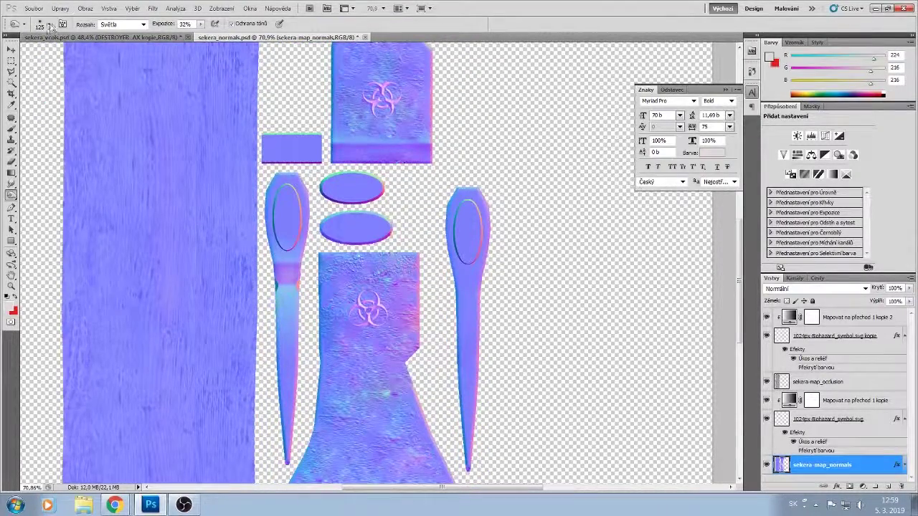
pyautogui.click(50, 26)
pyautogui.moveTo(42, 53); pyautogui.dragTo(33, 54)
pyautogui.click(387, 396)
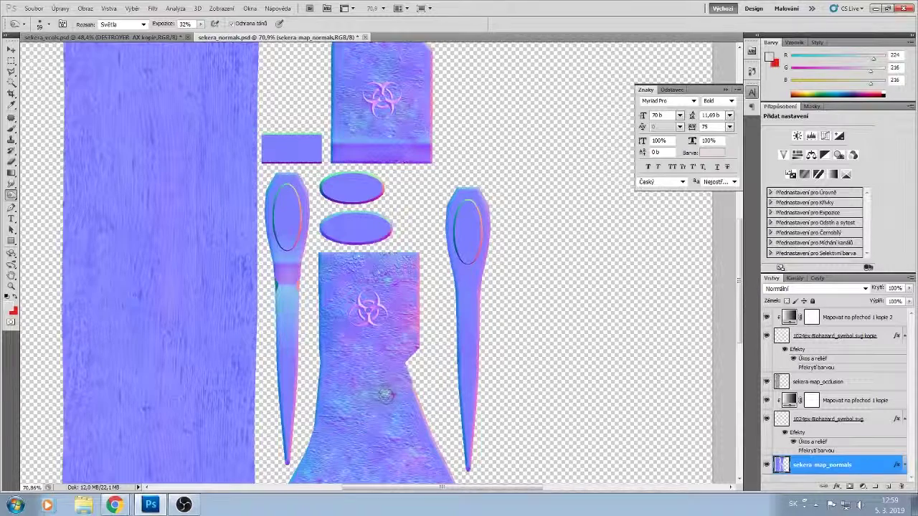
pyautogui.scroll(-3, 381, 394)
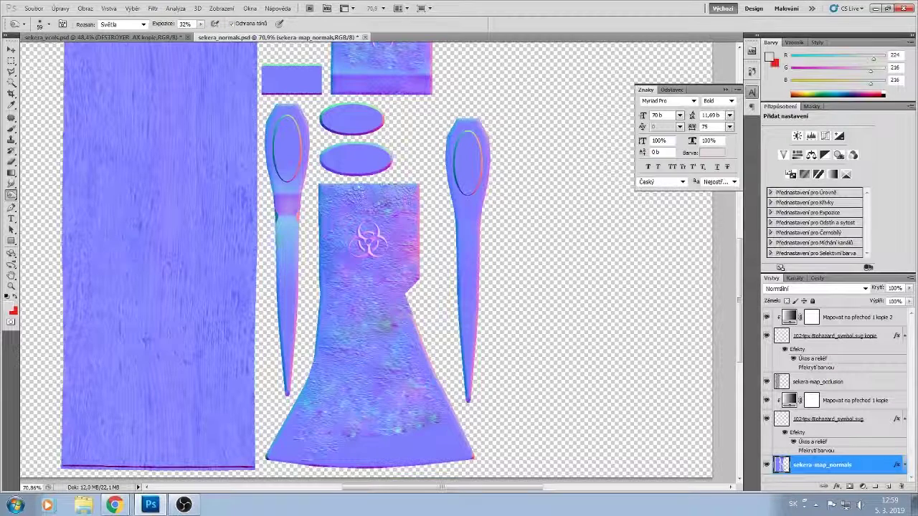
# - Smudge the hard lower boundary of the rough texture into the smooth cutting edge of the lower axe blade at 50% strength
pyautogui.click(12, 199)
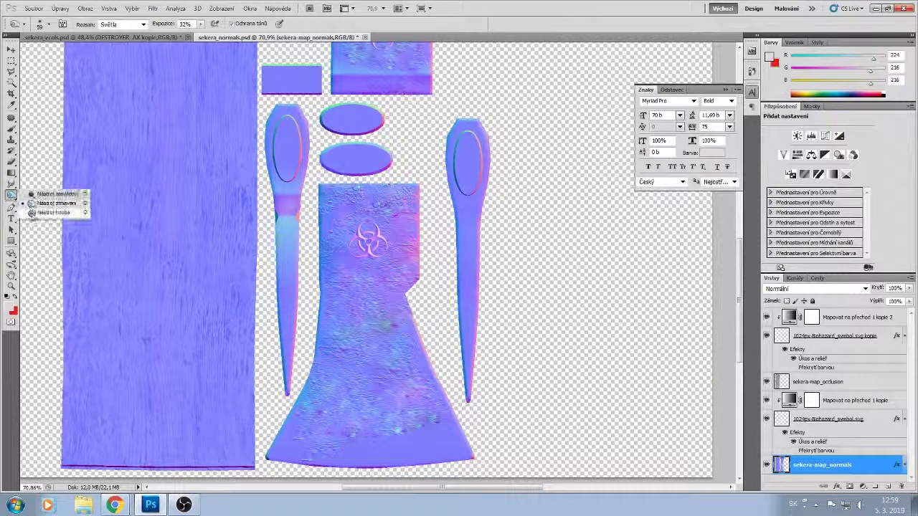
pyautogui.click(13, 186)
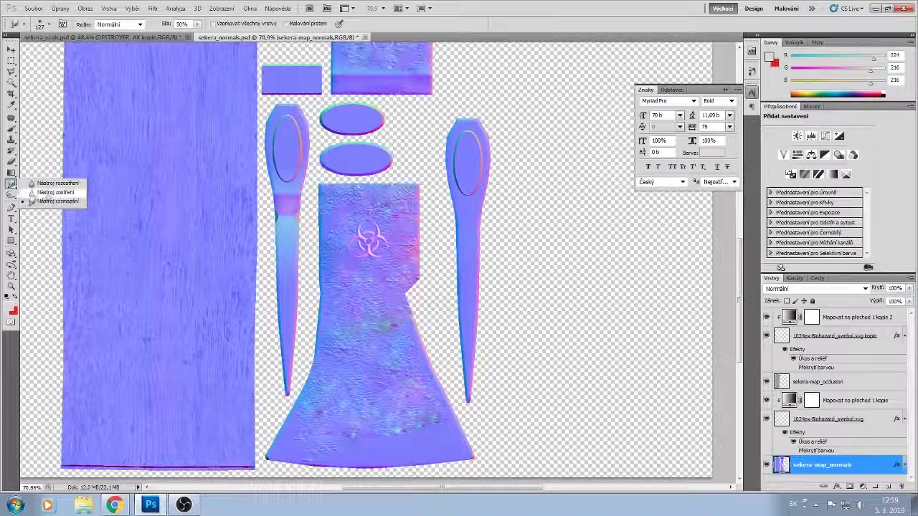
pyautogui.click(57, 201)
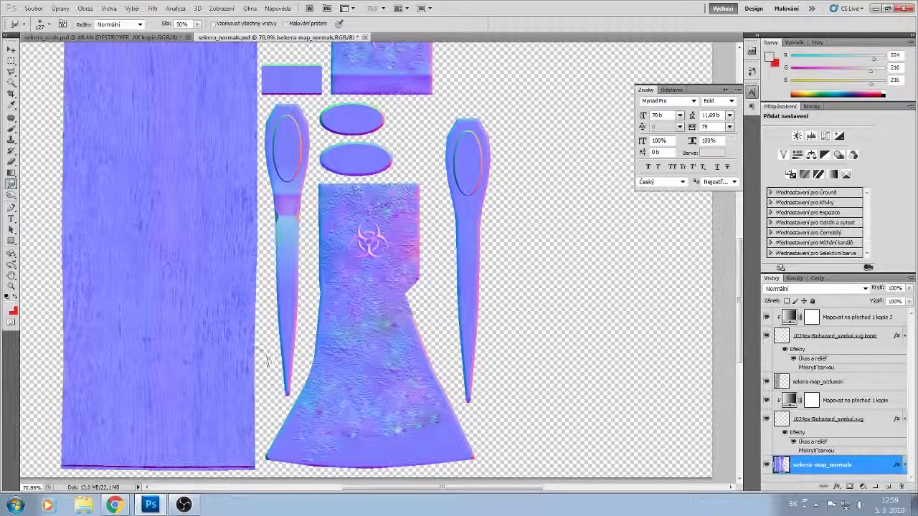
pyautogui.moveTo(409, 436)
pyautogui.mouseDown()
pyautogui.moveTo(416, 433)
pyautogui.moveTo(330, 450)
pyautogui.mouseUp()
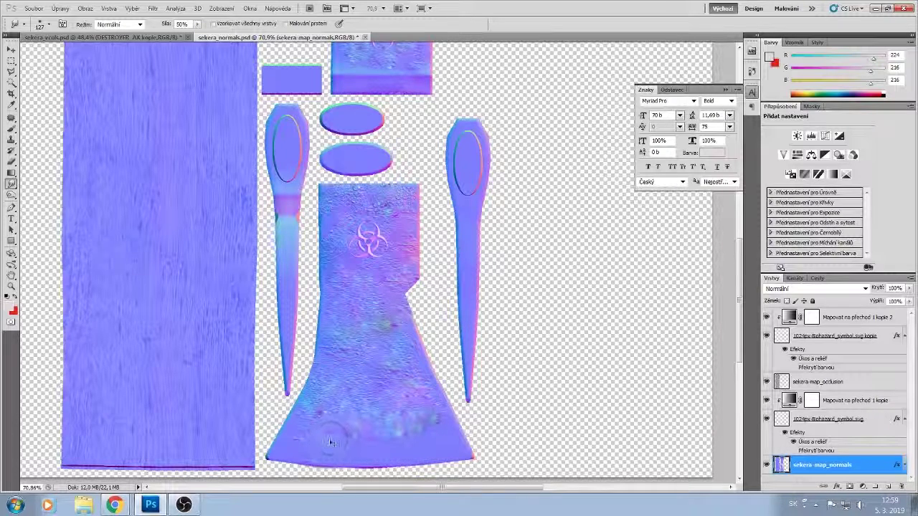
pyautogui.moveTo(330, 443); pyautogui.dragTo(319, 437)
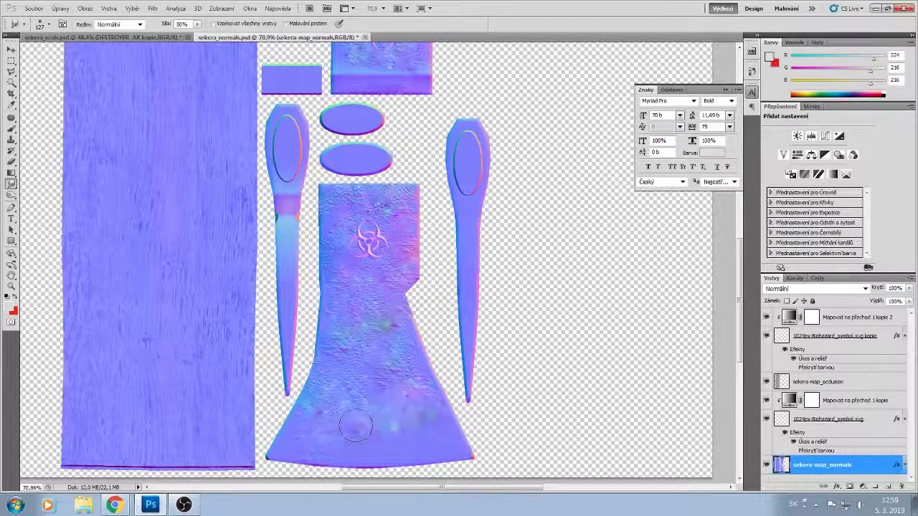
pyautogui.moveTo(355, 426)
pyautogui.mouseDown()
pyautogui.moveTo(416, 405)
pyautogui.moveTo(328, 439)
pyautogui.mouseUp()
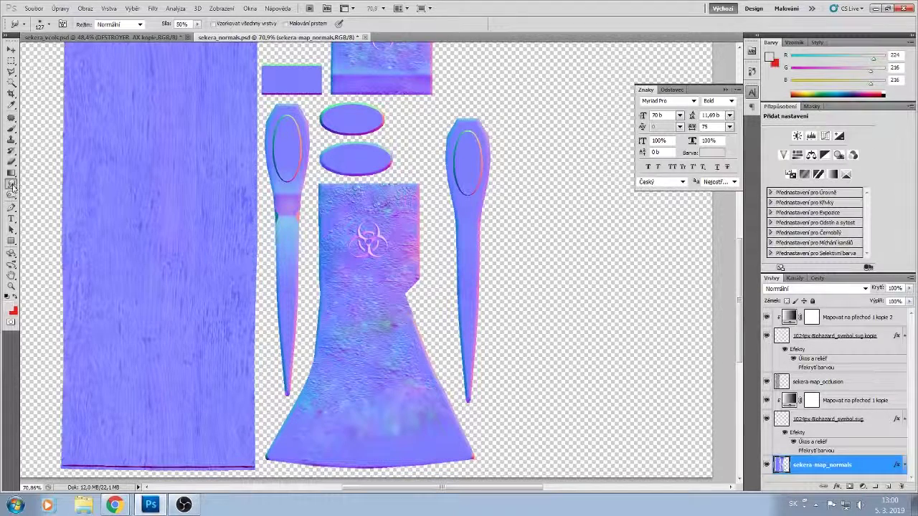
# - Switch to the Blur tool with a 102 px brush and soften the rough texture on the lower axe blade
pyautogui.moveTo(11, 184); pyautogui.dragTo(41, 180)
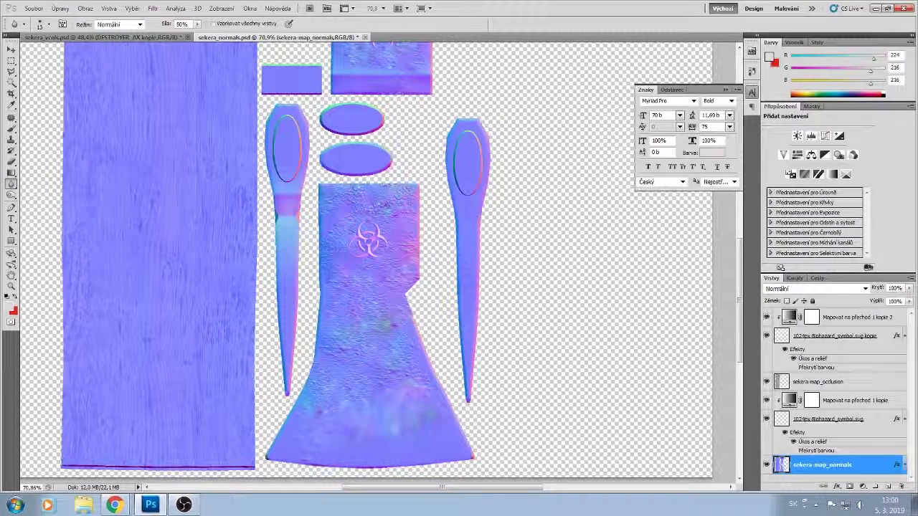
pyautogui.click(49, 24)
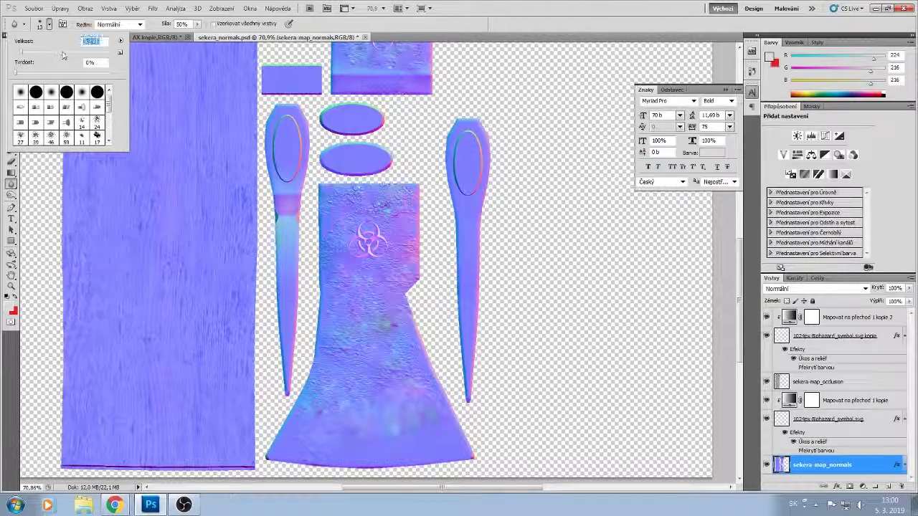
pyautogui.write('102')
pyautogui.press('Return')
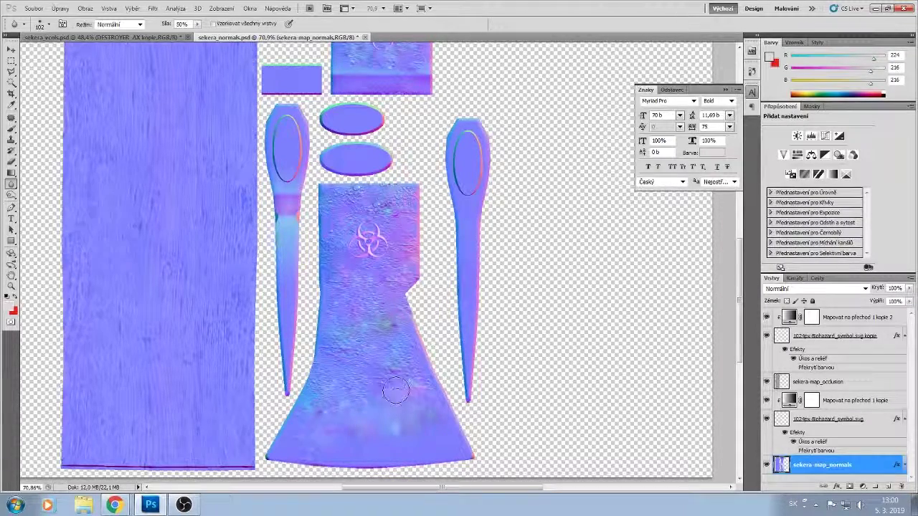
pyautogui.scroll(7, 396, 391)
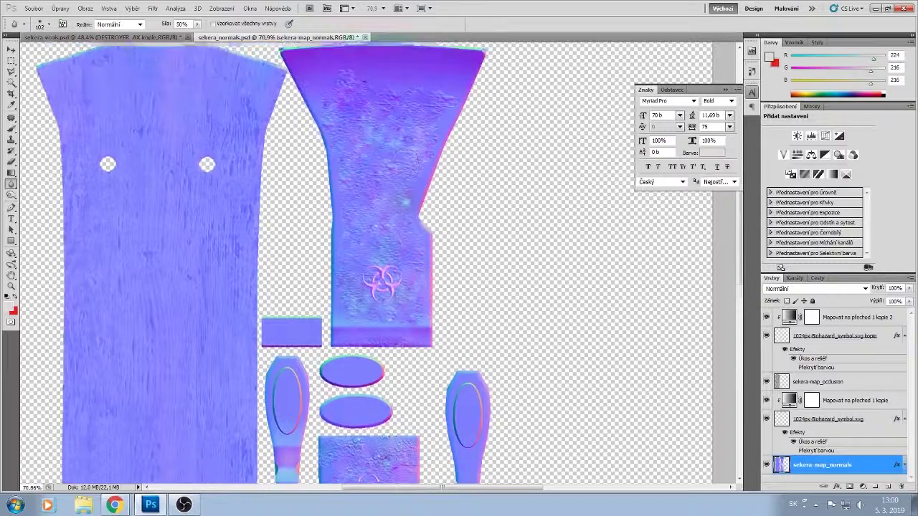
pyautogui.scroll(1, 413, 147)
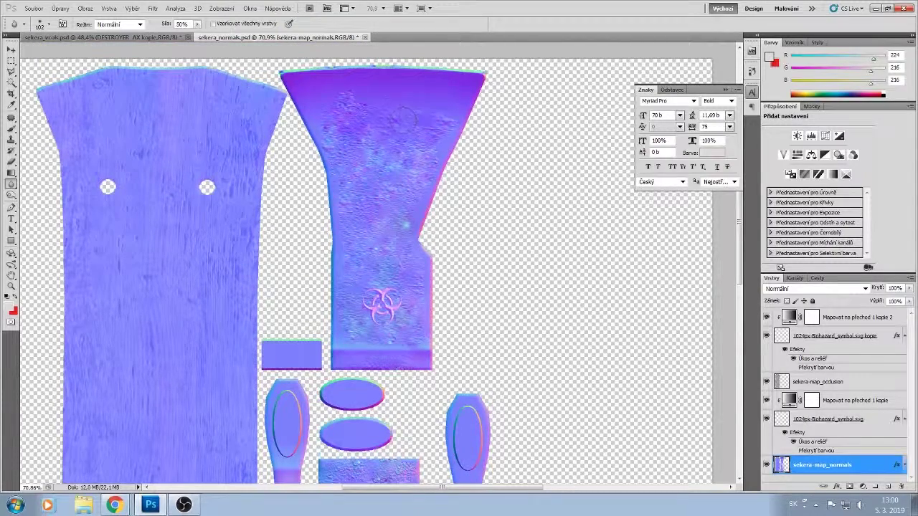
# - Switch to the Brush tool and sample the lower axe blade's smooth blue (RGB 127, 126, 250) as the foreground colour
pyautogui.scroll(-9, 359, 118)
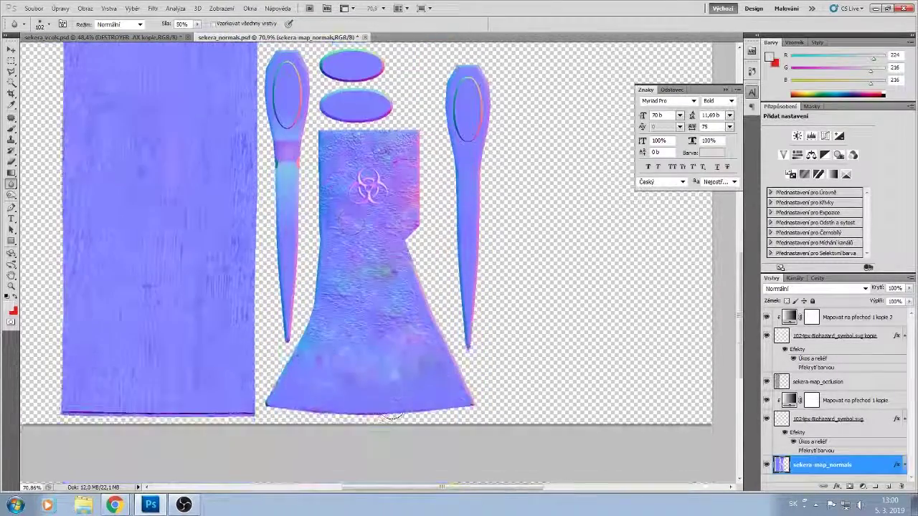
pyautogui.click(11, 128)
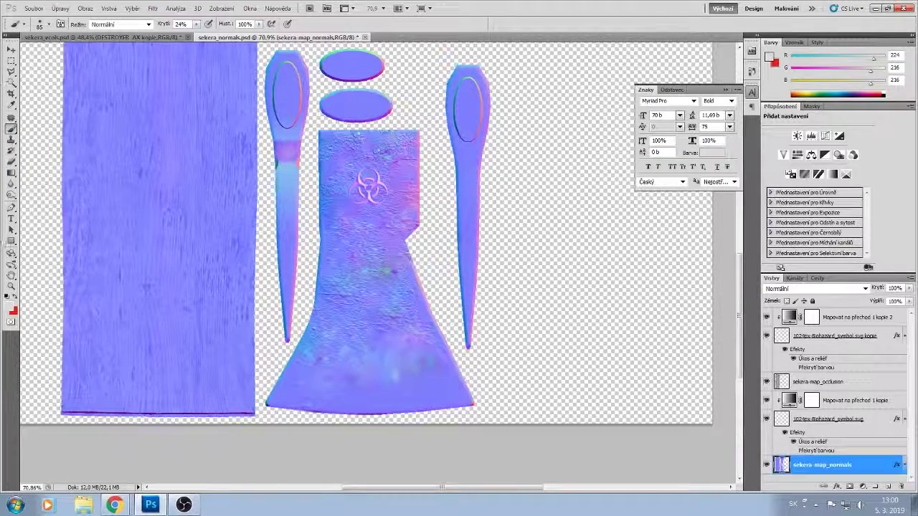
pyautogui.click(12, 309)
pyautogui.click(370, 385)
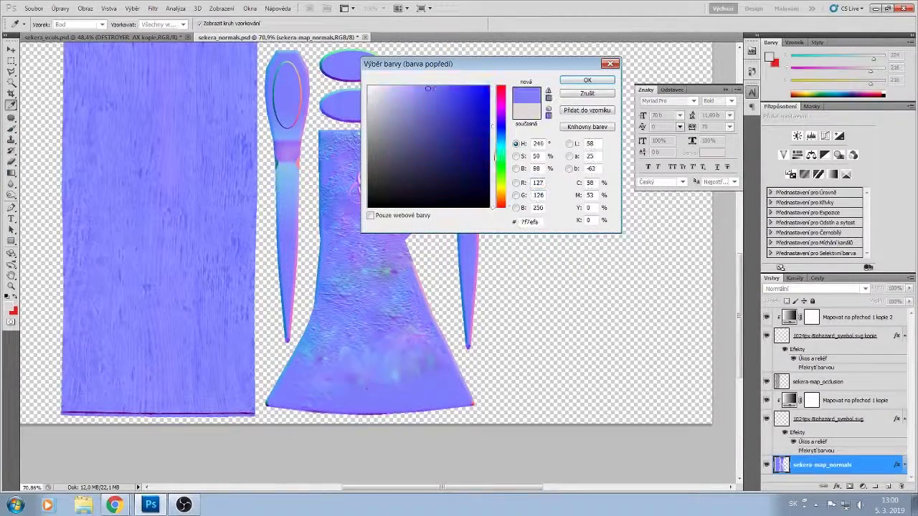
pyautogui.click(586, 80)
# - Enlarge the brush to 170 px and paint over the rough texture on the lower axe blade and neck at 24% opacity
pyautogui.click(41, 26)
pyautogui.moveTo(42, 51); pyautogui.dragTo(57, 52)
pyautogui.moveTo(427, 375)
pyautogui.mouseDown()
pyautogui.moveTo(342, 364)
pyautogui.moveTo(317, 375)
pyautogui.moveTo(313, 383)
pyautogui.moveTo(327, 389)
pyautogui.moveTo(314, 391)
pyautogui.moveTo(320, 368)
pyautogui.moveTo(364, 337)
pyautogui.moveTo(330, 317)
pyautogui.moveTo(321, 322)
pyautogui.moveTo(374, 319)
pyautogui.moveTo(416, 332)
pyautogui.mouseUp()
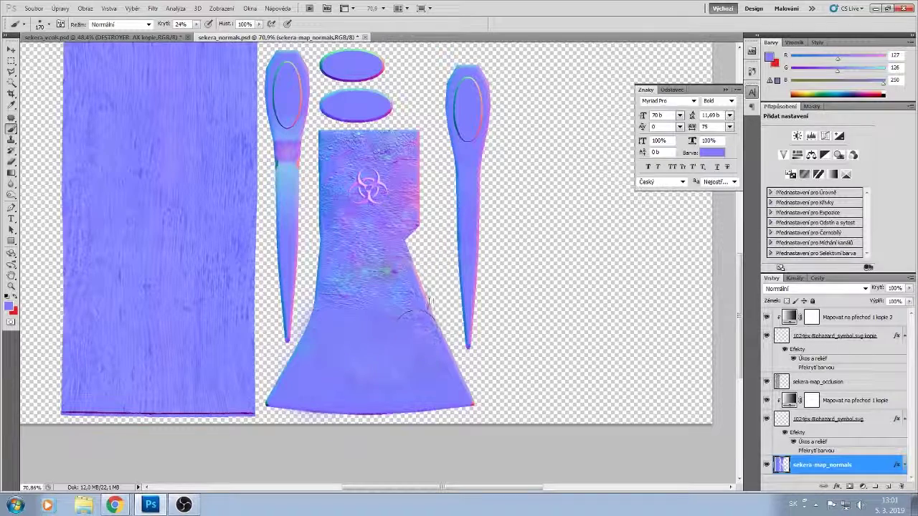
pyautogui.moveTo(429, 301)
pyautogui.mouseDown()
pyautogui.moveTo(363, 271)
pyautogui.moveTo(350, 281)
pyautogui.moveTo(411, 248)
pyautogui.moveTo(371, 254)
pyautogui.moveTo(399, 229)
pyautogui.moveTo(416, 179)
pyautogui.moveTo(334, 149)
pyautogui.moveTo(322, 173)
pyautogui.mouseUp()
# - Paint the sampled blue over the rough texture on the upper axe head, from its base and notch up to the blade
pyautogui.scroll(2, 398, 263)
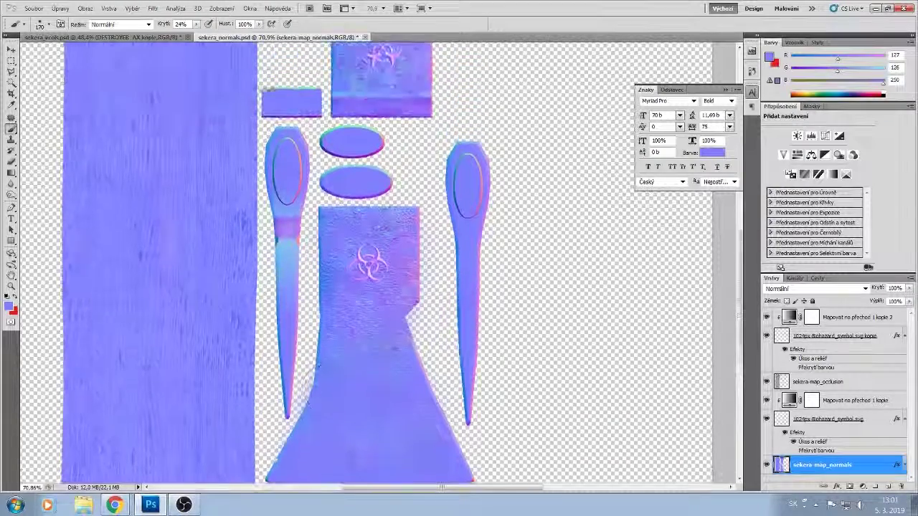
pyautogui.scroll(3, 344, 266)
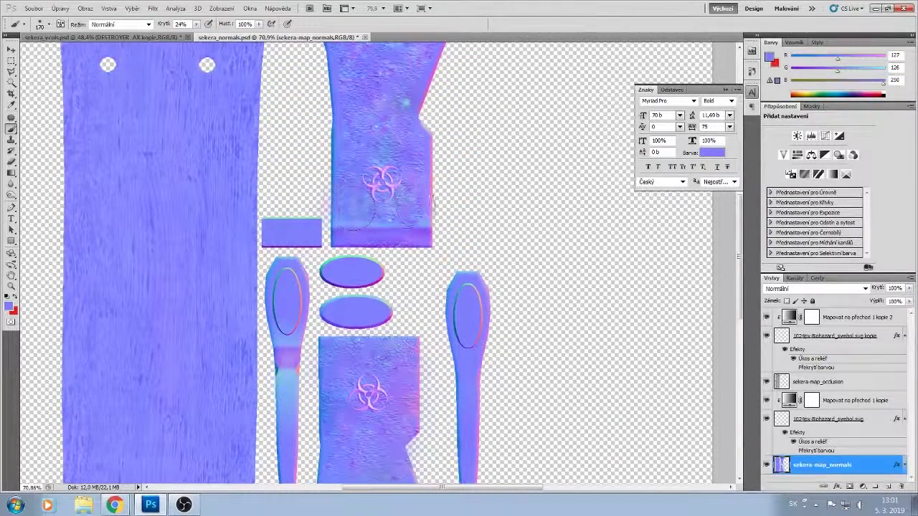
pyautogui.moveTo(413, 206)
pyautogui.mouseDown()
pyautogui.moveTo(389, 206)
pyautogui.moveTo(401, 227)
pyautogui.mouseUp()
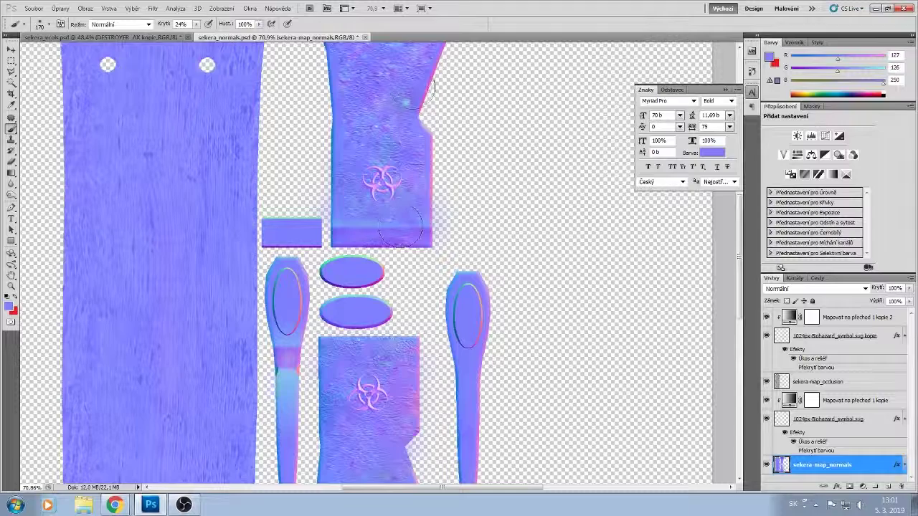
pyautogui.moveTo(425, 89); pyautogui.dragTo(383, 111)
pyautogui.scroll(2, 354, 147)
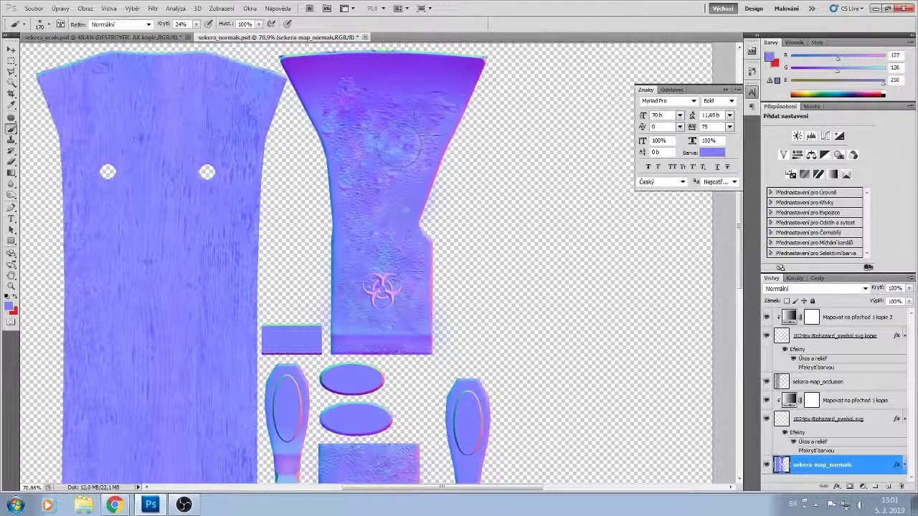
pyautogui.moveTo(418, 118)
pyautogui.mouseDown()
pyautogui.moveTo(344, 114)
pyautogui.moveTo(324, 132)
pyautogui.moveTo(383, 147)
pyautogui.moveTo(413, 144)
pyautogui.mouseUp()
pyautogui.moveTo(357, 171)
pyautogui.mouseDown()
pyautogui.moveTo(435, 170)
pyautogui.moveTo(450, 130)
pyautogui.moveTo(430, 111)
pyautogui.moveTo(384, 103)
pyautogui.mouseUp()
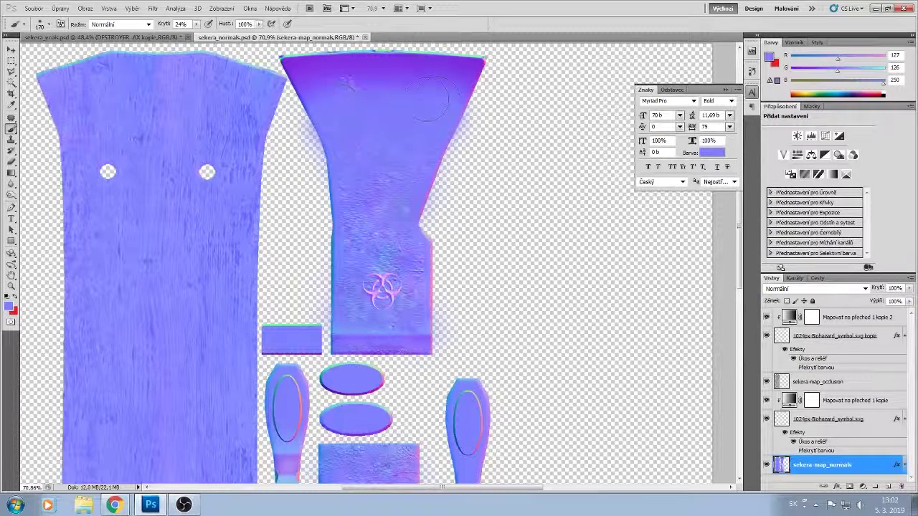
# - Sample the upper blade's purple (RGB 130, 74, 241) and brush it softly along the cutting edge of the lower blade
pyautogui.click(9, 307)
pyautogui.click(451, 92)
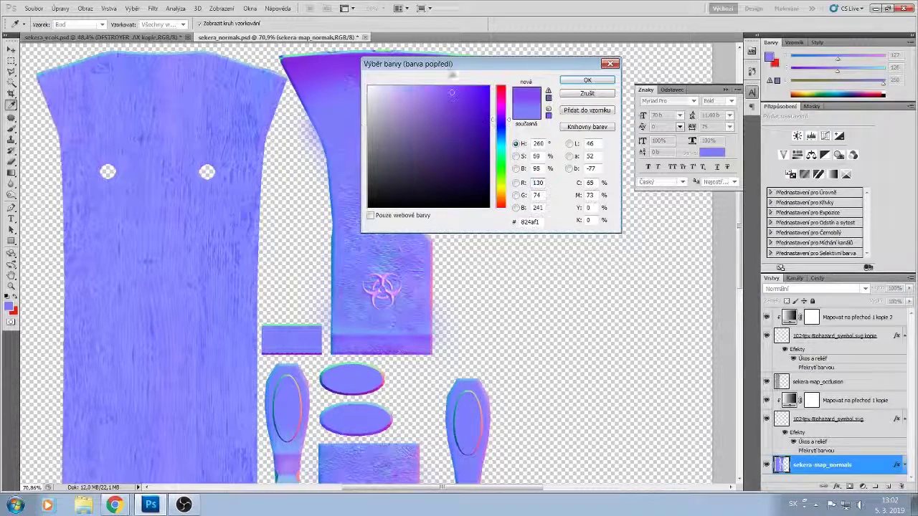
pyautogui.press('Return')
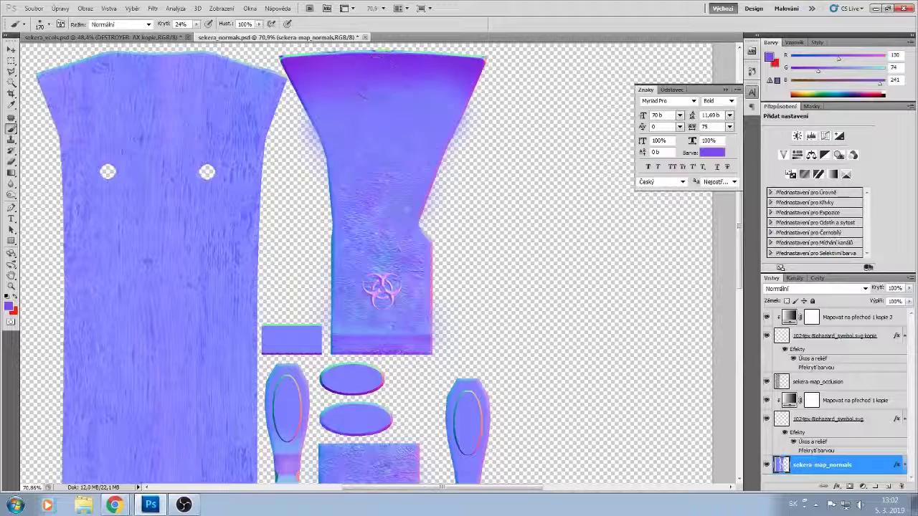
pyautogui.scroll(-3, 430, 215)
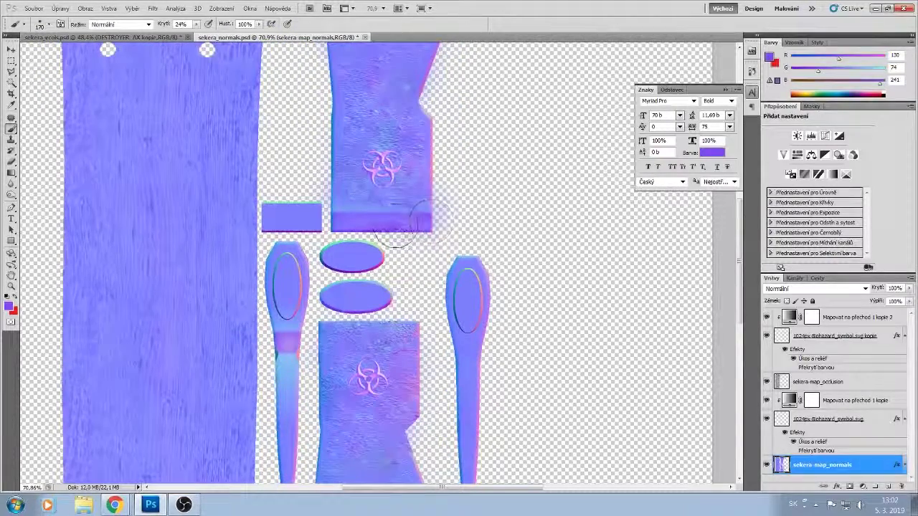
pyautogui.scroll(-5, 376, 273)
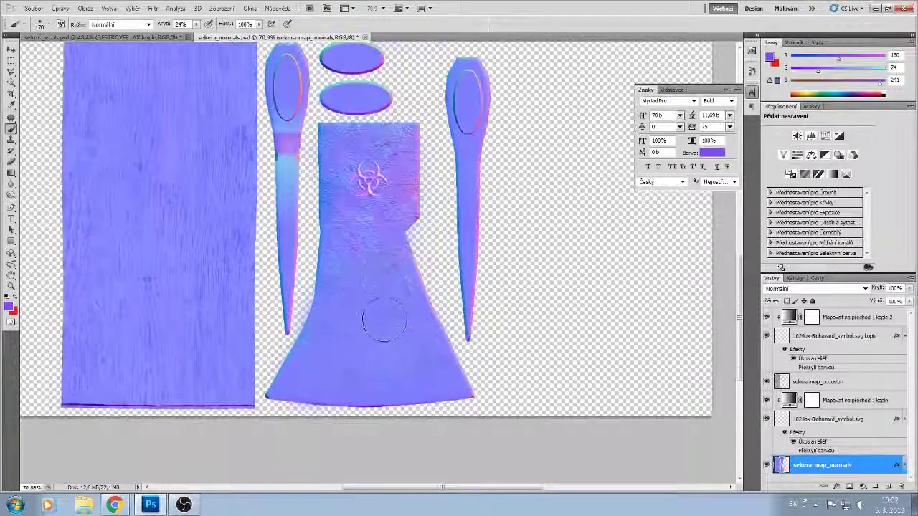
pyautogui.moveTo(456, 387)
pyautogui.mouseDown()
pyautogui.moveTo(308, 392)
pyautogui.moveTo(297, 388)
pyautogui.moveTo(418, 355)
pyautogui.moveTo(350, 373)
pyautogui.moveTo(285, 350)
pyautogui.mouseUp()
pyautogui.scroll(3, 285, 349)
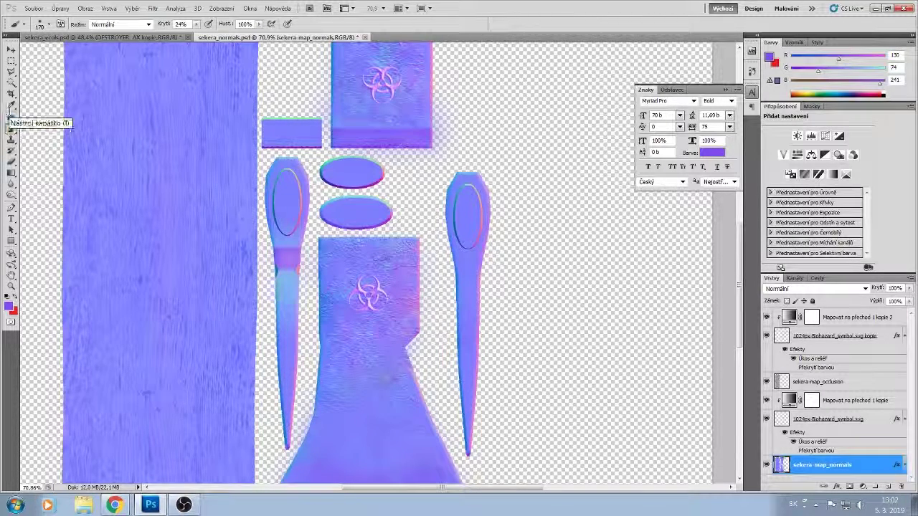
# - Sample a blue of RGB 127, 127, 254 and brush it over the purple band on the narrow piece beside the lower axe head
pyautogui.click(9, 307)
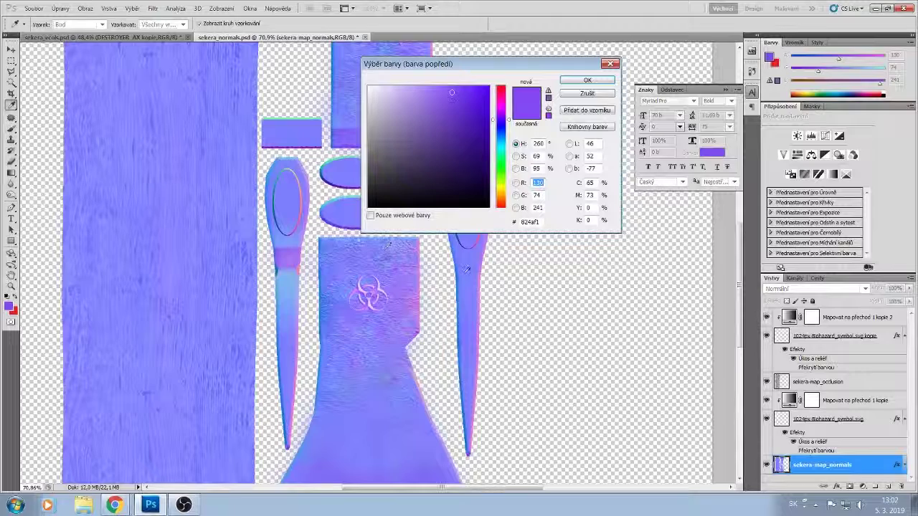
pyautogui.click(298, 330)
pyautogui.click(586, 80)
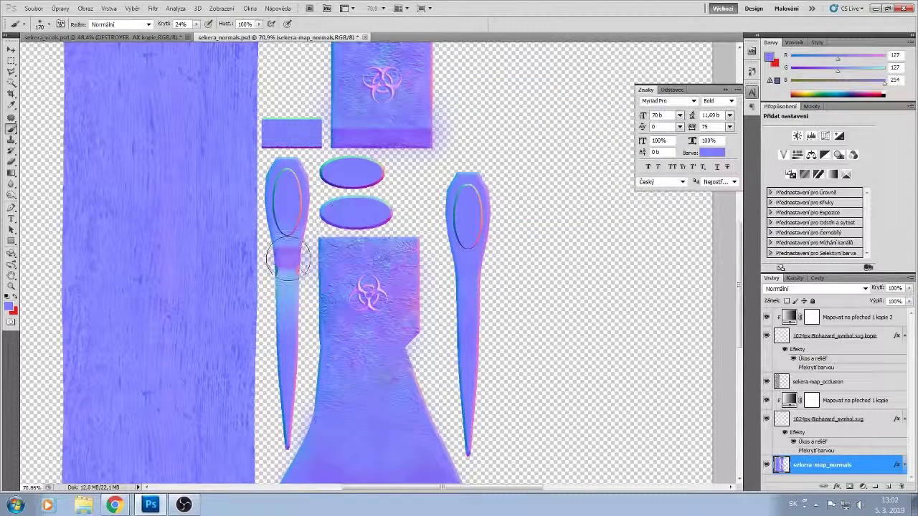
pyautogui.moveTo(287, 261)
pyautogui.mouseDown()
pyautogui.moveTo(287, 276)
pyautogui.moveTo(281, 262)
pyautogui.moveTo(292, 246)
pyautogui.mouseUp()
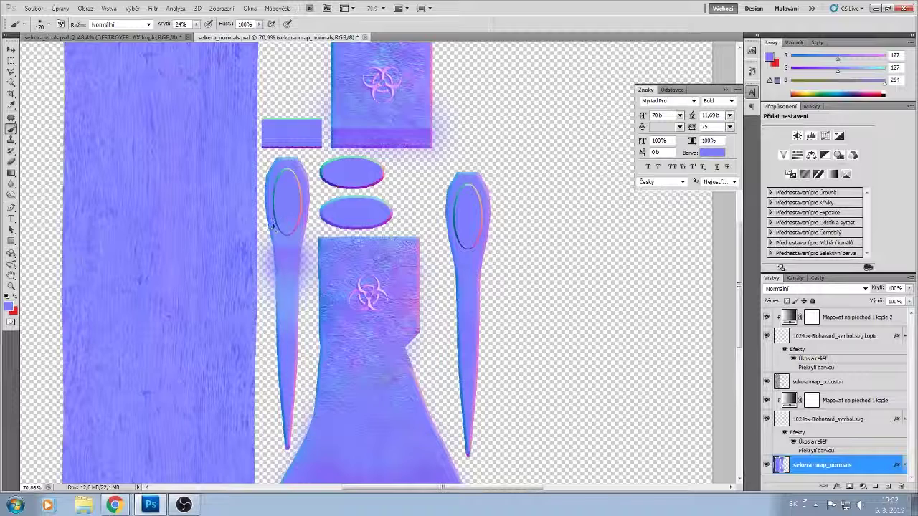
# - Undo the last brush strokes over the purple band on the narrow piece
pyautogui.hotkey('ctrl', 'alt', 'z')
pyautogui.hotkey('ctrl', 'alt', 'z')
pyautogui.hotkey('ctrl', 'alt', 'z')
pyautogui.hotkey('ctrl', 'alt', 'z')
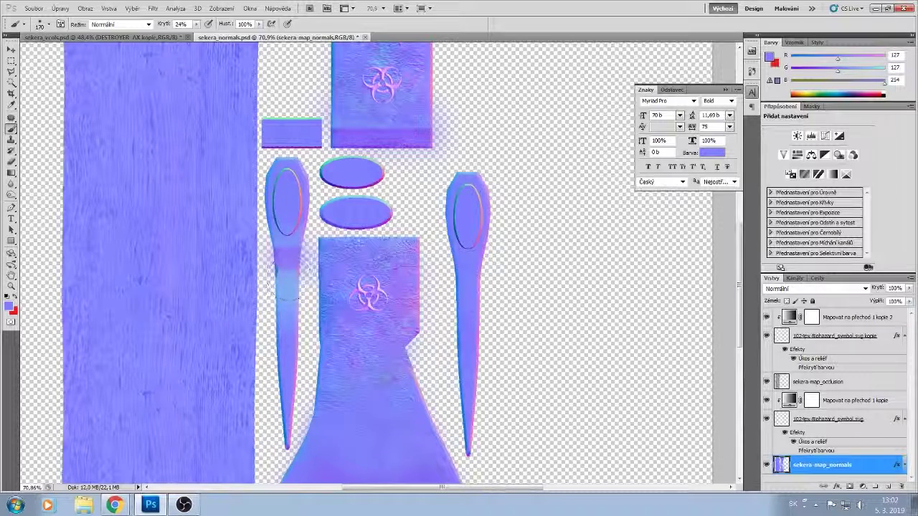
# - Reduce the brush to 53 px and try to blend the purple band and light blue area of the narrow piece
pyautogui.click(50, 24)
pyautogui.moveTo(50, 52); pyautogui.dragTo(38, 53)
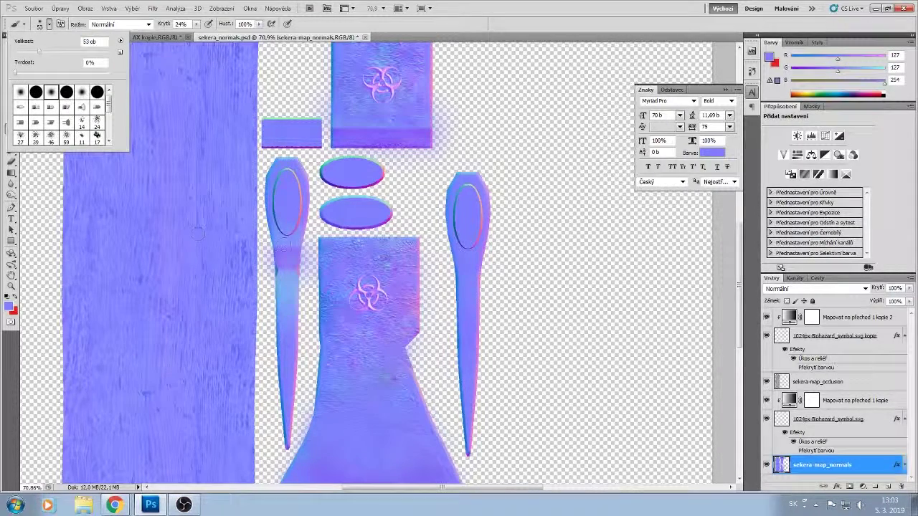
pyautogui.click(284, 244)
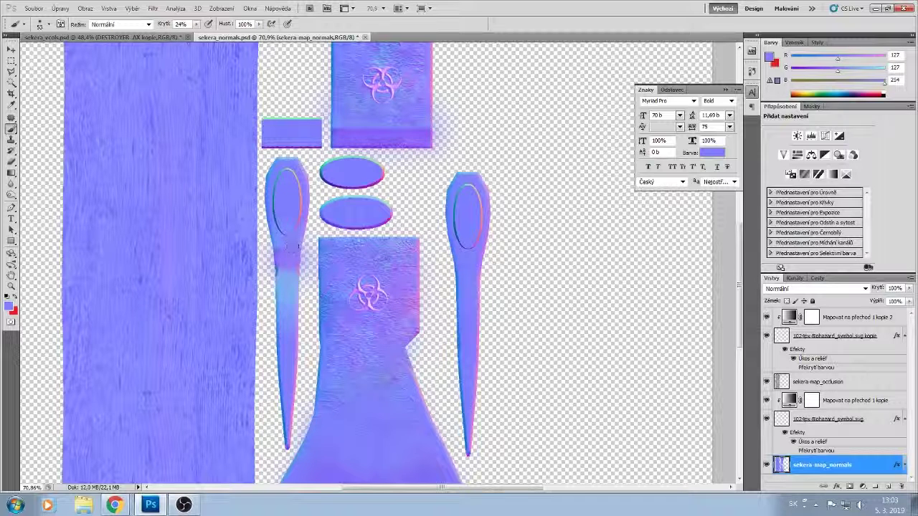
pyautogui.moveTo(290, 251); pyautogui.dragTo(287, 316)
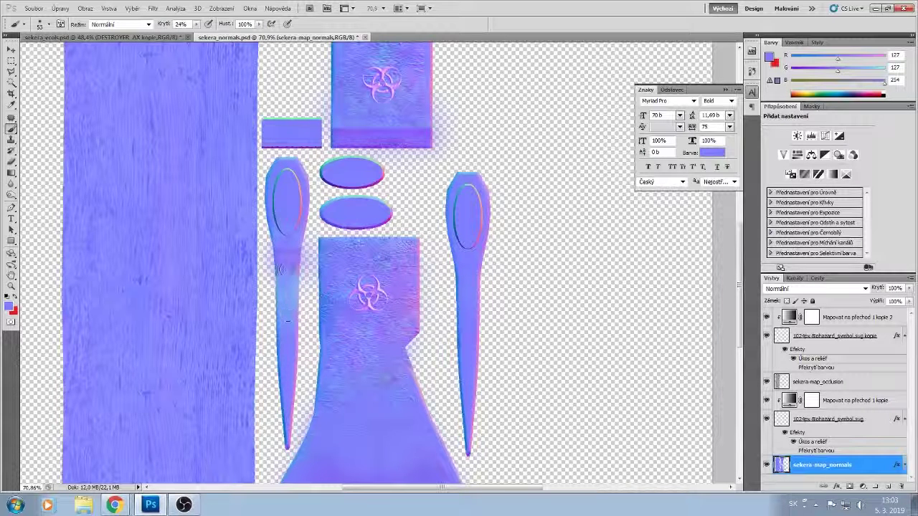
pyautogui.moveTo(282, 270)
pyautogui.mouseDown()
pyautogui.moveTo(289, 300)
pyautogui.moveTo(287, 281)
pyautogui.mouseUp()
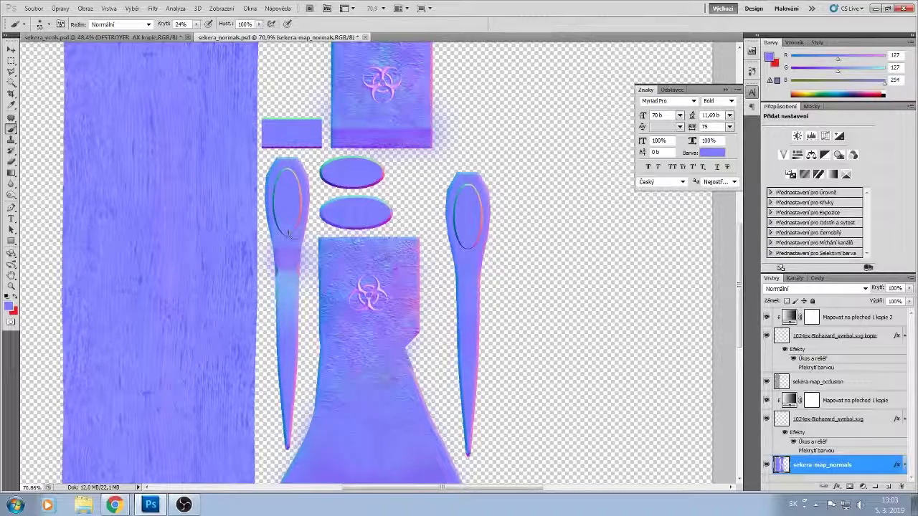
# - Sample the narrow piece's light blue (RGB 126, 174, 243) and brush it over the area just below the purple band
pyautogui.scroll(5, 291, 233)
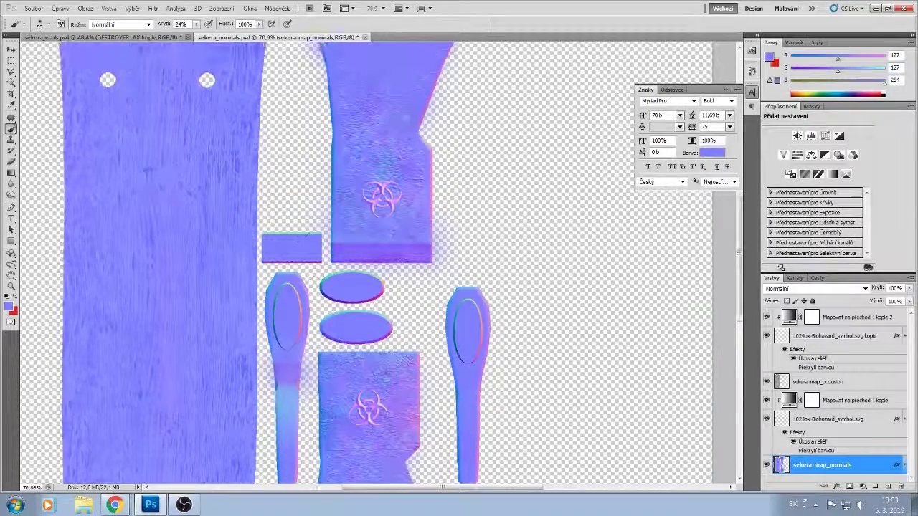
pyautogui.click(60, 8)
pyautogui.click(176, 8)
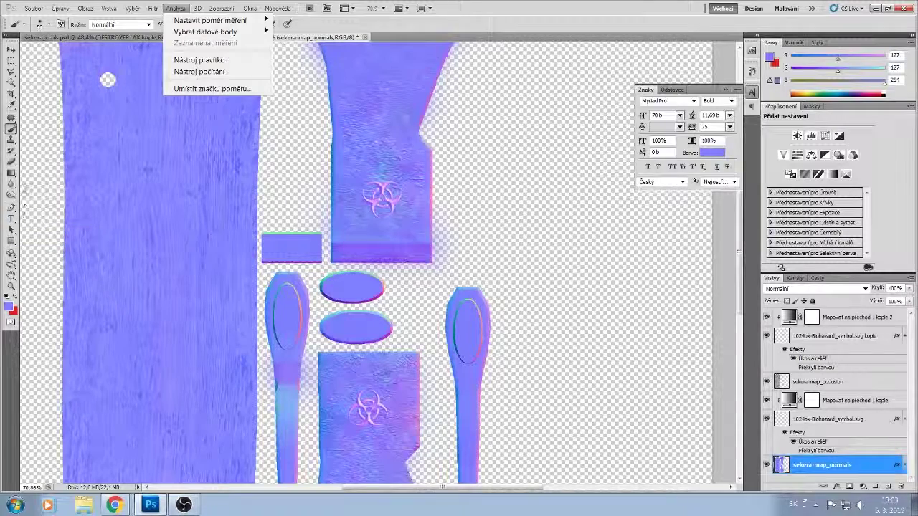
pyautogui.click(10, 306)
pyautogui.click(282, 393)
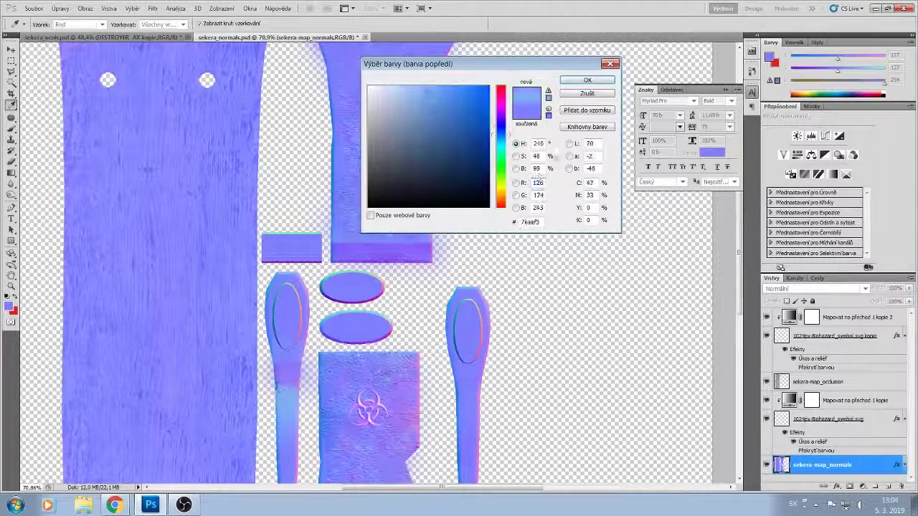
pyautogui.click(587, 80)
pyautogui.press('b')
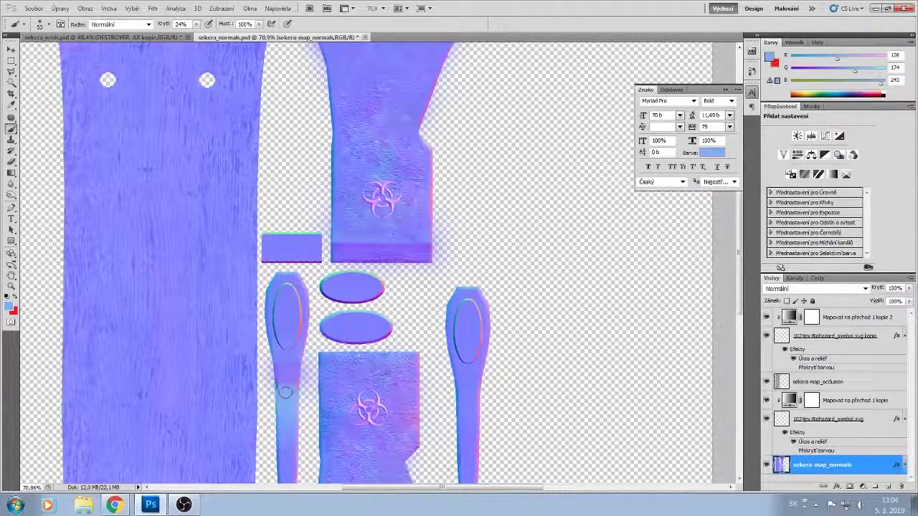
pyautogui.click(285, 393)
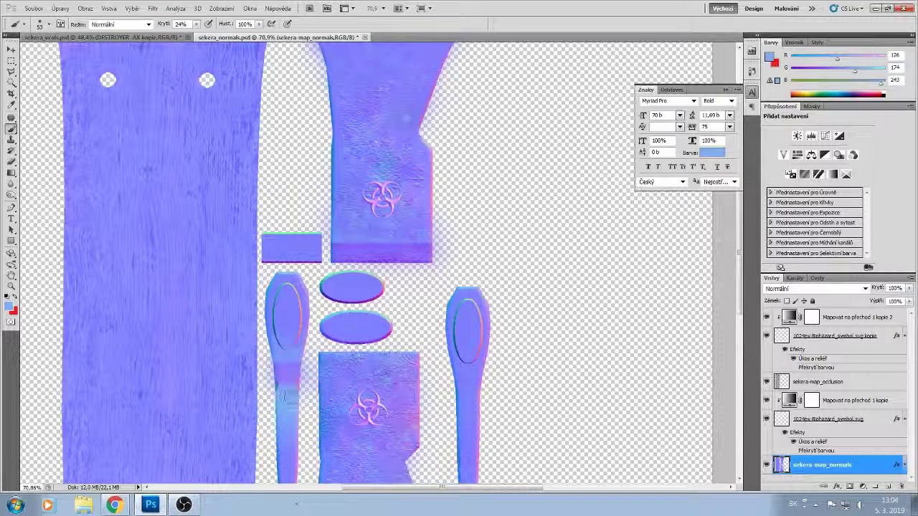
pyautogui.moveTo(287, 421); pyautogui.dragTo(287, 434)
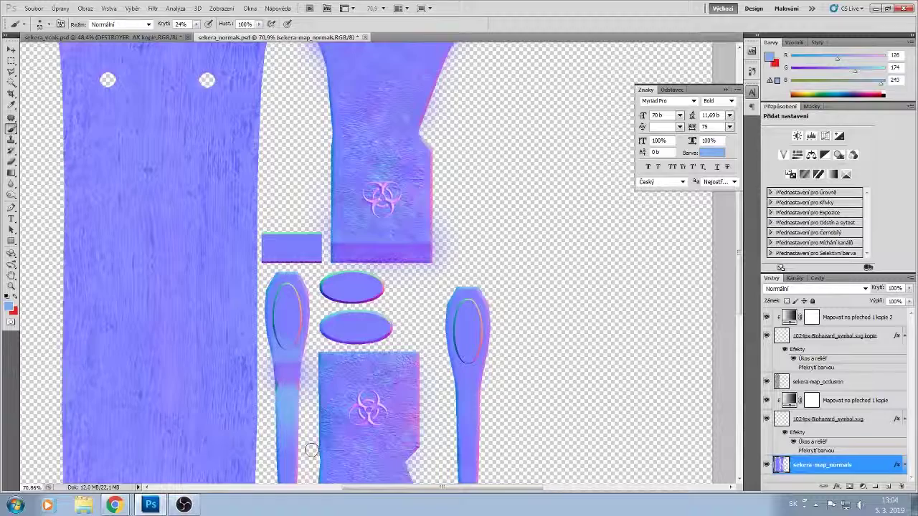
# - Use the Eraser with a 30 px brush to clean the paint spill beside the upper axe blade's edge
pyautogui.scroll(3, 311, 450)
pyautogui.press('e')
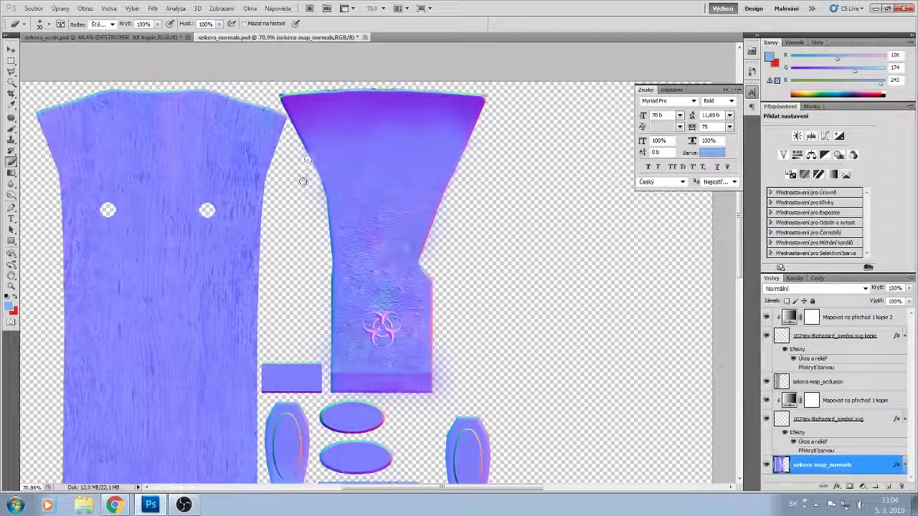
# - Select the biohazard symbol on the lower axe head with the Move tool and nudge it up 20 px
pyautogui.scroll(-4, 323, 223)
pyautogui.scroll(-3, 323, 222)
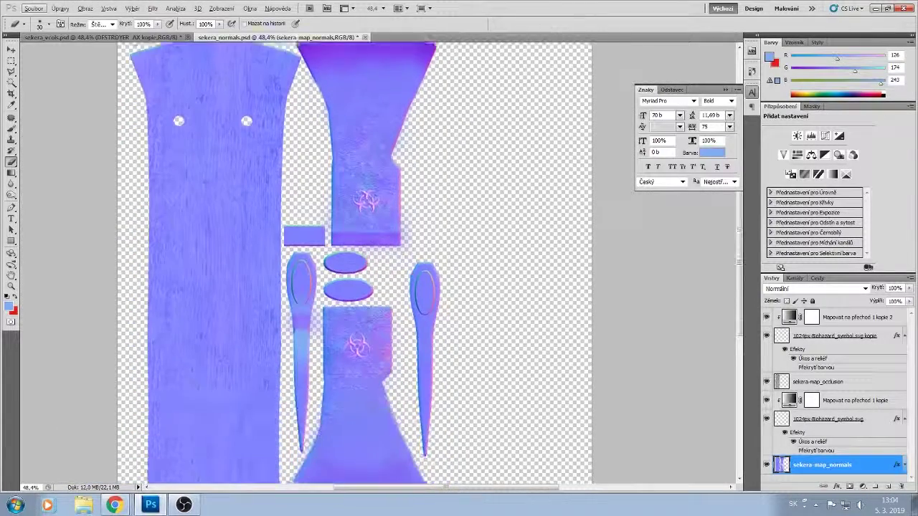
pyautogui.scroll(-2, 368, 354)
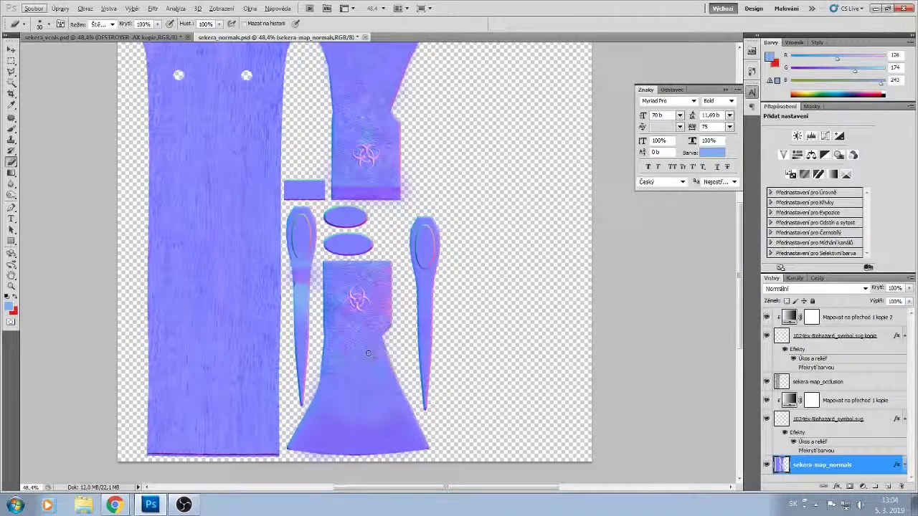
pyautogui.press('v')
pyautogui.click(357, 307)
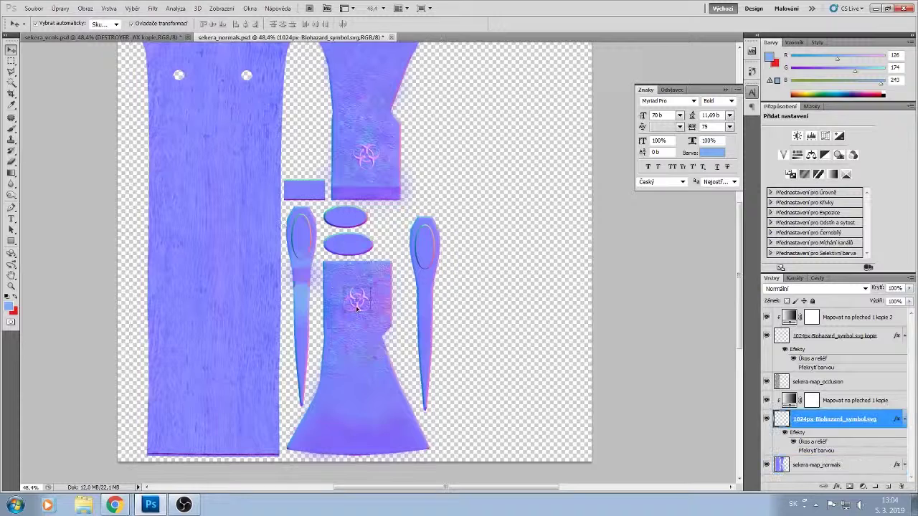
pyautogui.hotkey('shift', 'Up')
pyautogui.hotkey('shift', 'Up')
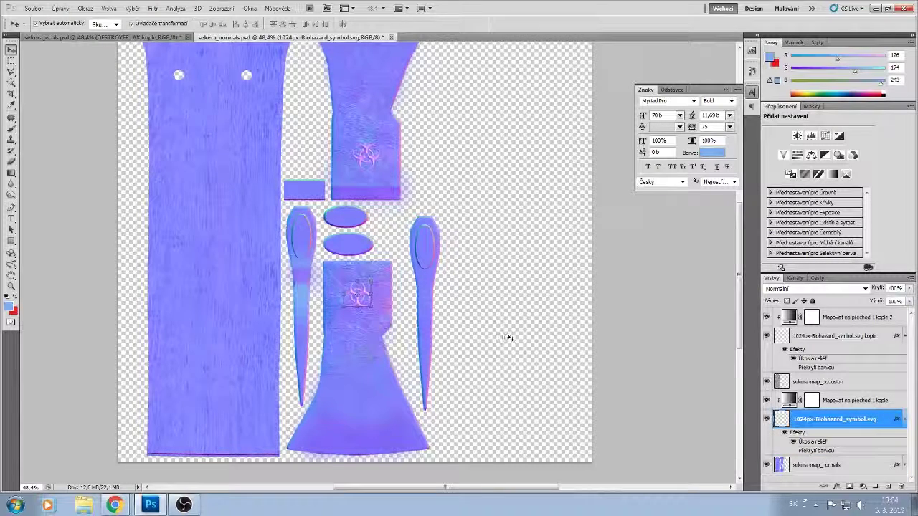
# - Save the changes to sekera_normals.psd
pyautogui.scroll(2, 502, 348)
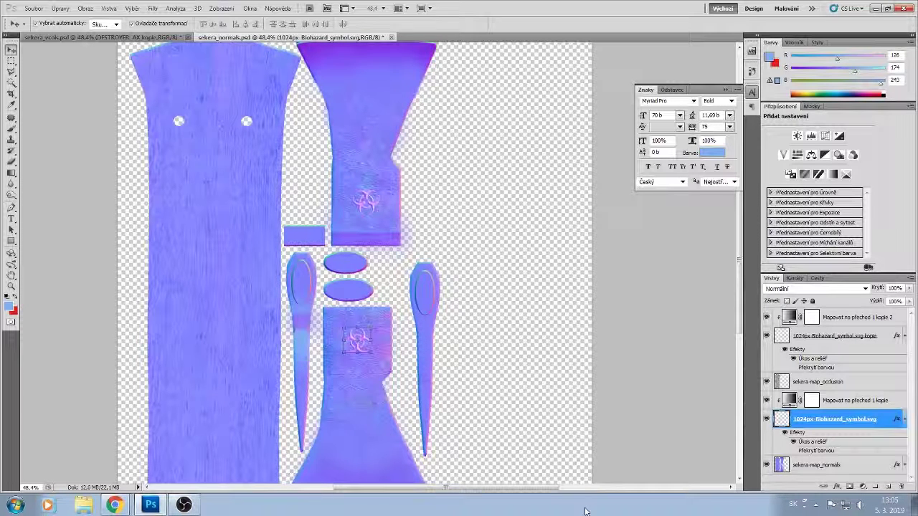
pyautogui.click(21, 9)
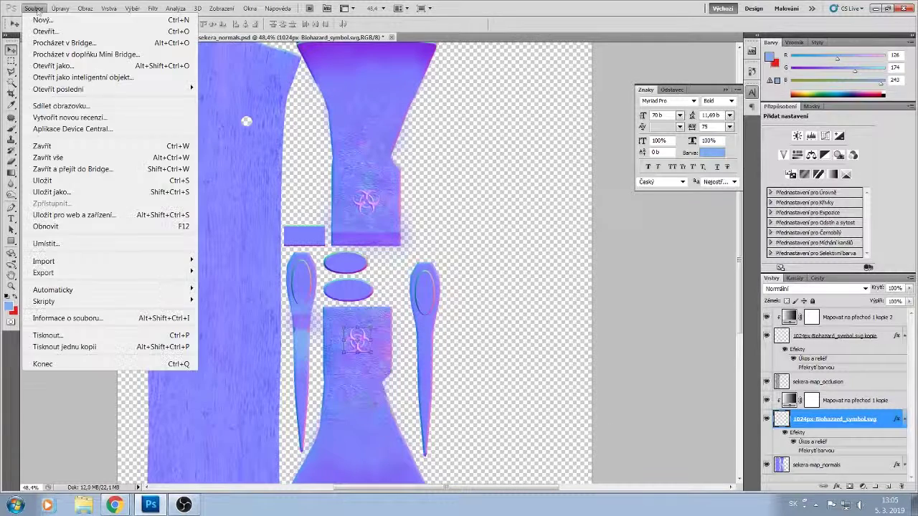
pyautogui.click(48, 179)
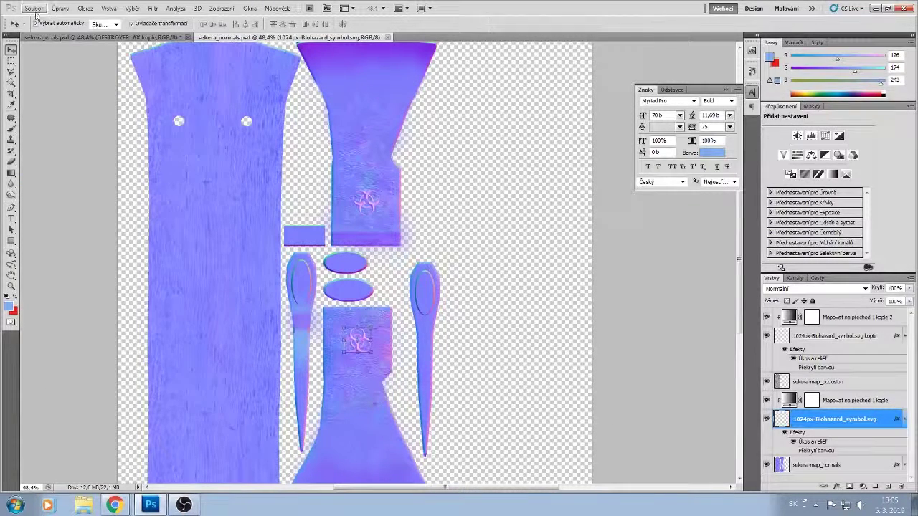
# - Save a PNG copy of the normal map as sekera_normals in the Mapy folder, replacing the existing file
pyautogui.click(34, 8)
pyautogui.click(64, 190)
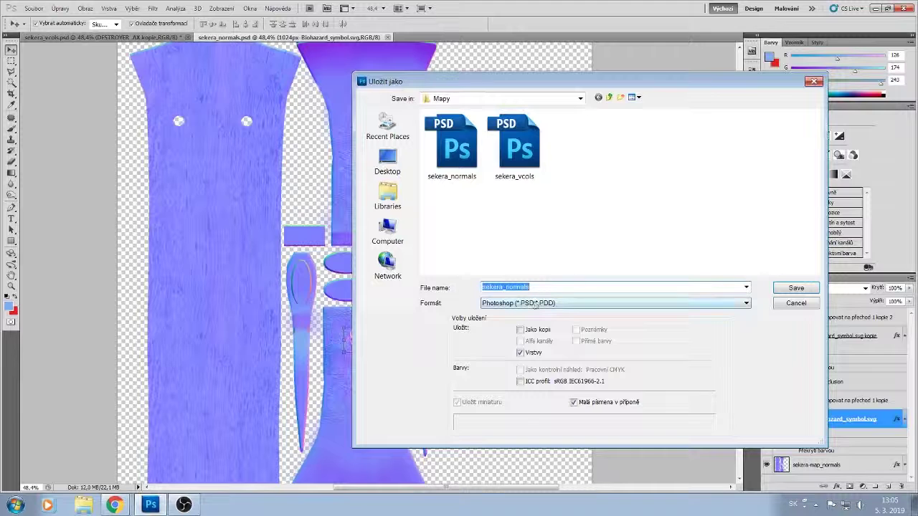
pyautogui.click(534, 303)
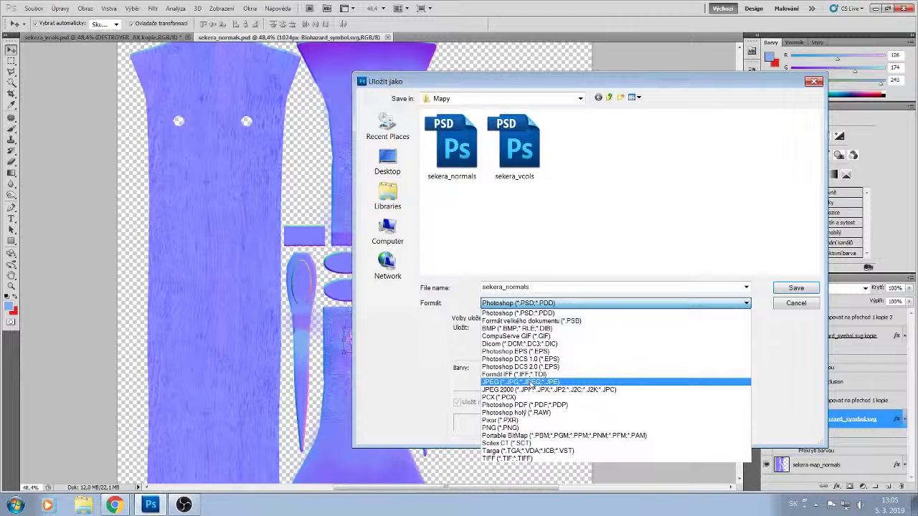
pyautogui.click(528, 428)
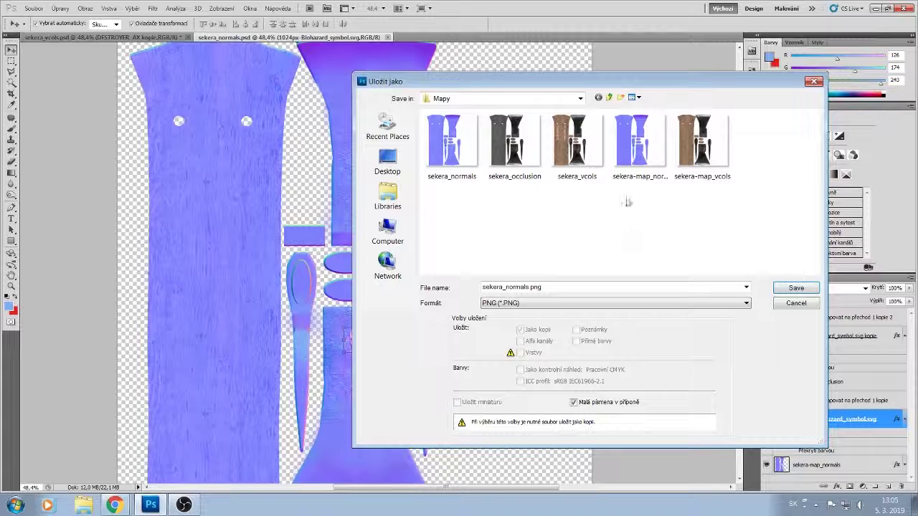
pyautogui.click(459, 153)
pyautogui.click(796, 288)
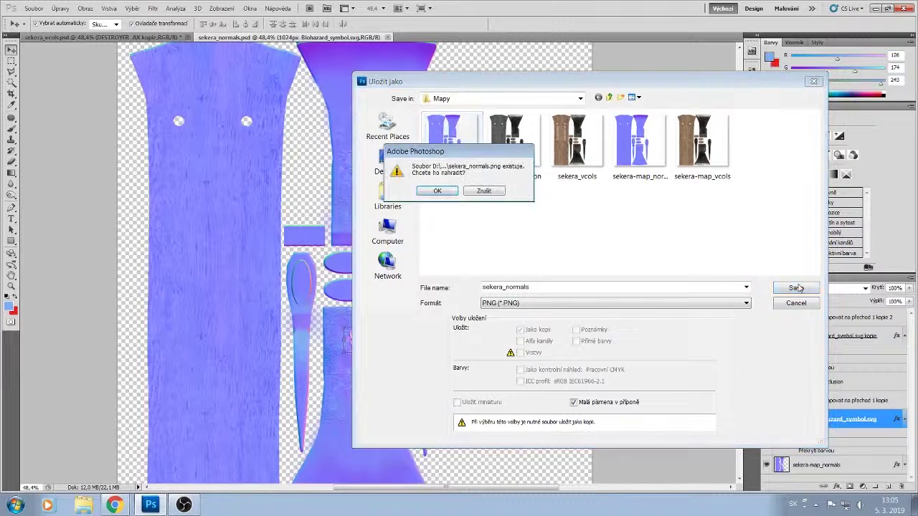
pyautogui.click(448, 192)
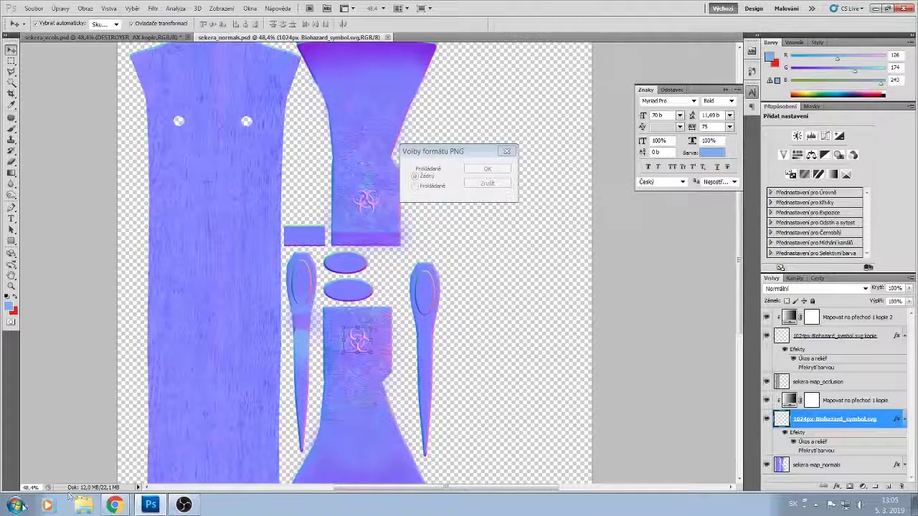
pyautogui.click(16, 505)
pyautogui.click(33, 474)
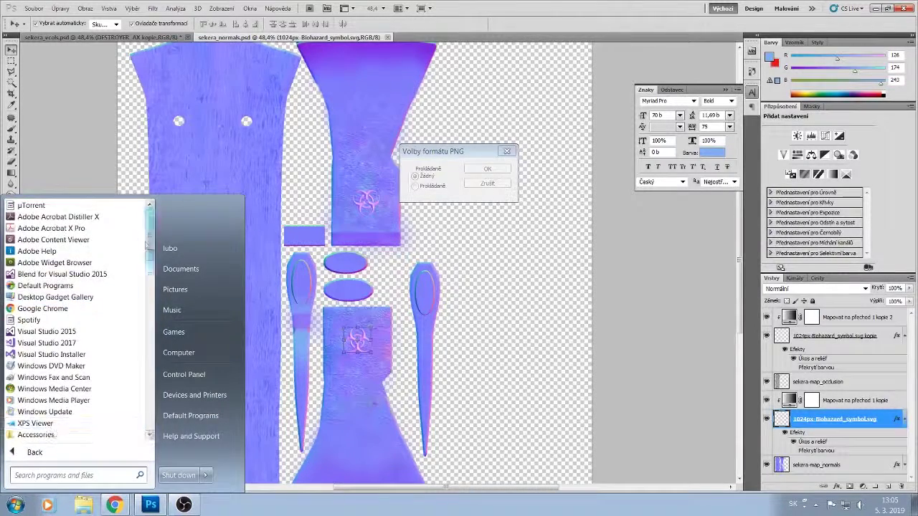
pyautogui.moveTo(148, 246); pyautogui.dragTo(163, 439)
pyautogui.moveTo(150, 398); pyautogui.dragTo(165, 258)
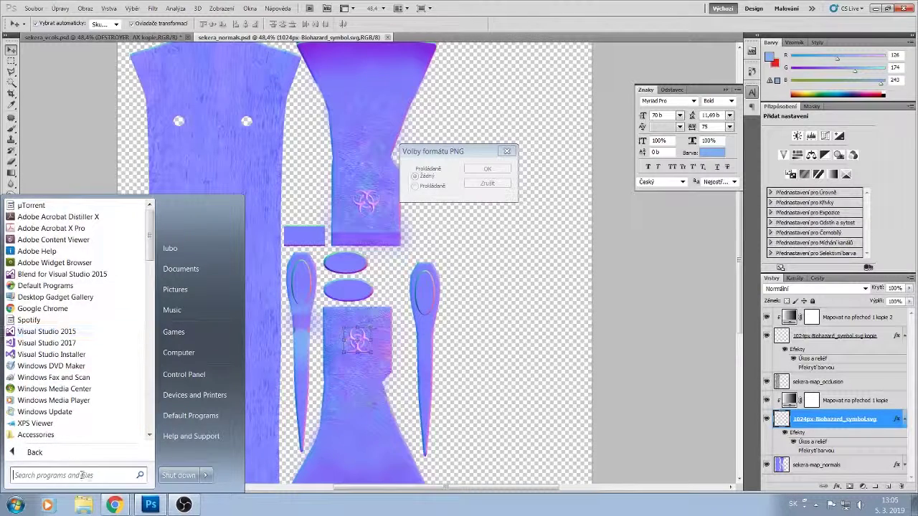
# - Open the sekerka scene from the sekera folder in _3D MAX projekty on drive D in 3ds Max
pyautogui.click(83, 505)
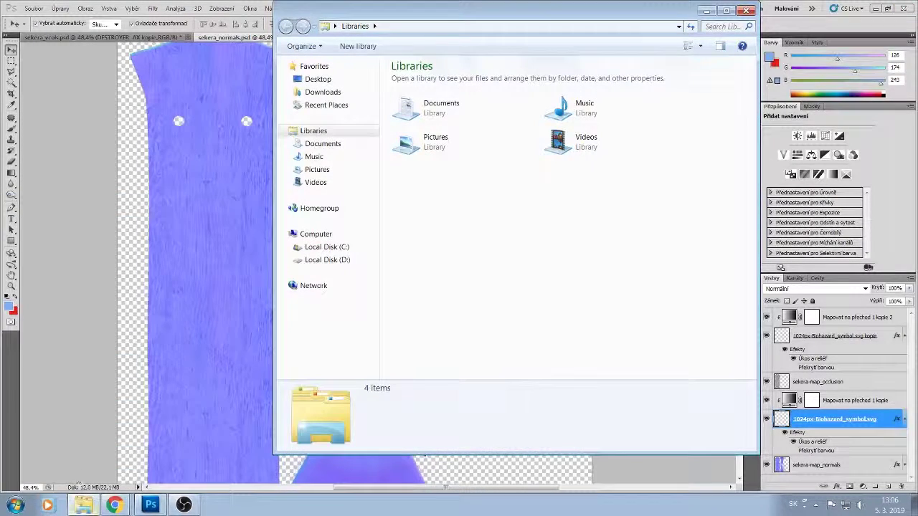
pyautogui.click(328, 260)
pyautogui.doubleClick(437, 85)
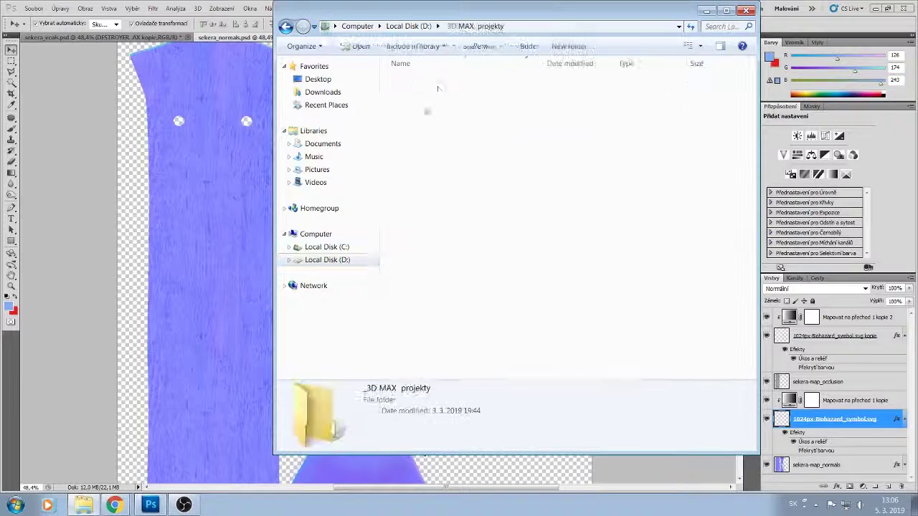
pyautogui.doubleClick(430, 197)
pyautogui.click(425, 133)
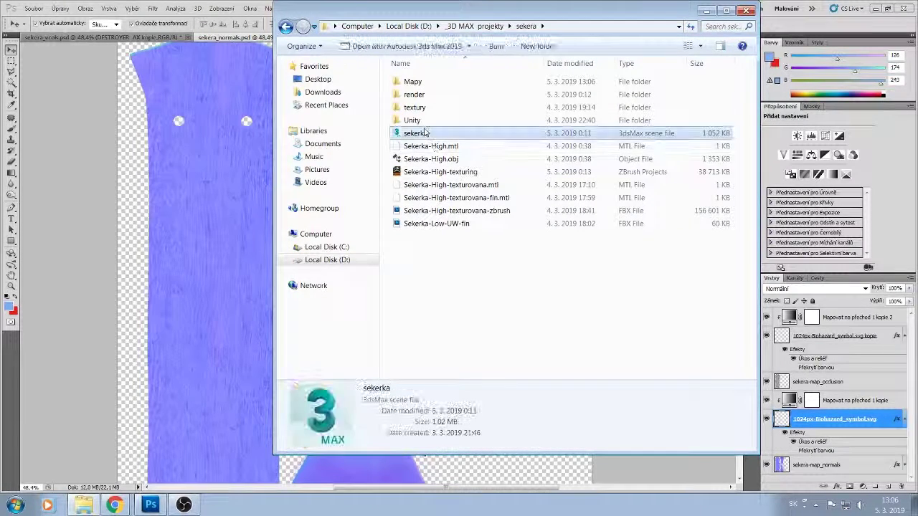
pyautogui.doubleClick(426, 134)
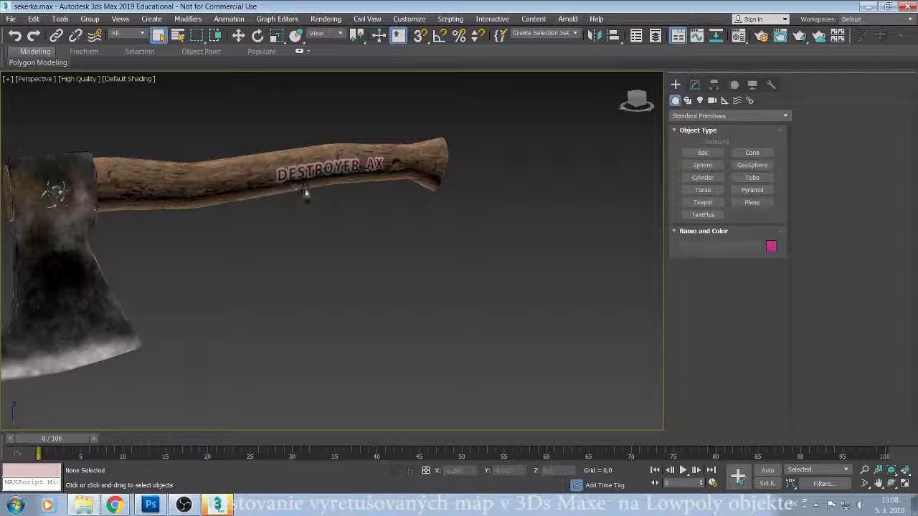
# - Show the Layer Explorer and examine the textured low-poly axe's handle and head from several angles
pyautogui.click(656, 35)
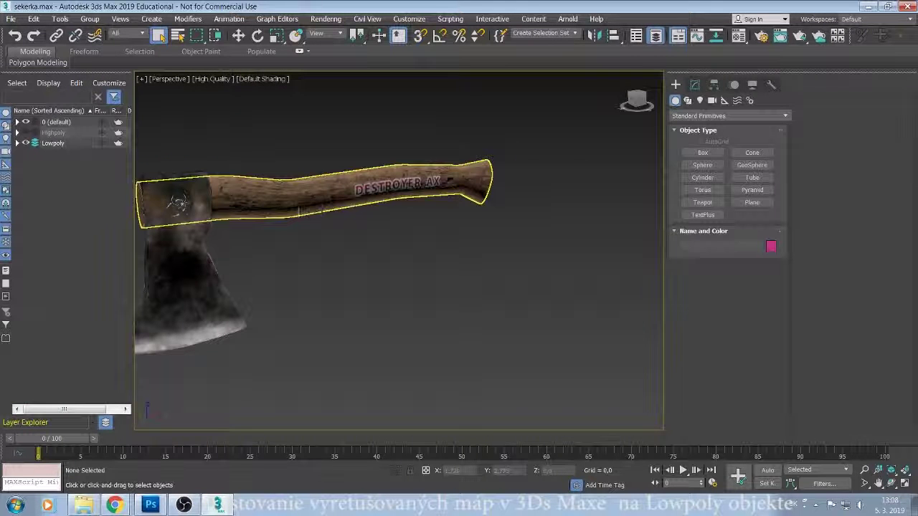
pyautogui.scroll(5, 334, 195)
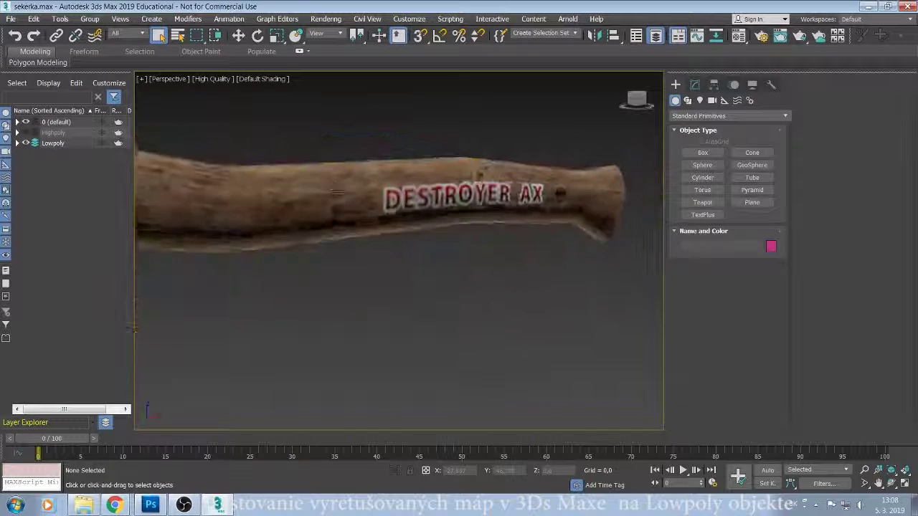
pyautogui.moveTo(338, 192); pyautogui.dragTo(317, 192)
pyautogui.moveTo(314, 191); pyautogui.dragTo(541, 139)
pyautogui.scroll(-4, 453, 161)
pyautogui.scroll(6, 453, 160)
pyautogui.scroll(-5, 452, 160)
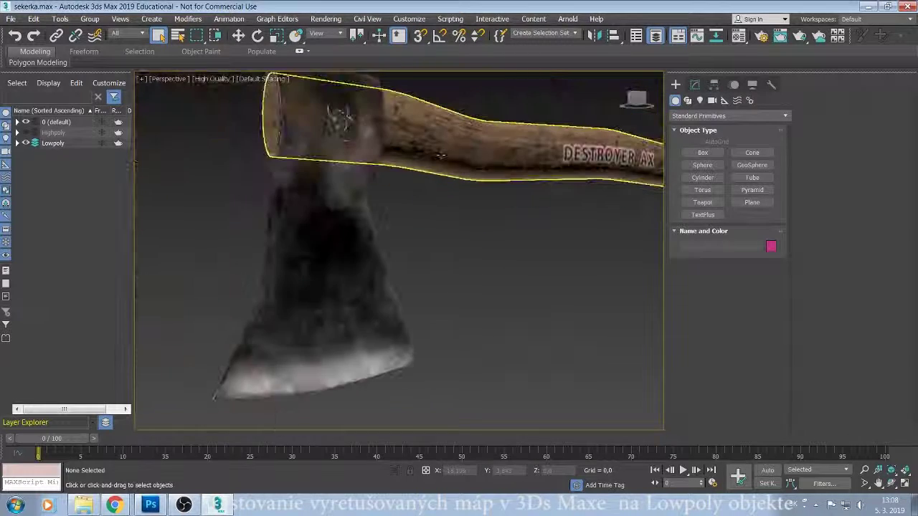
pyautogui.scroll(1, 453, 160)
pyautogui.moveTo(452, 160); pyautogui.dragTo(463, 132)
pyautogui.scroll(3, 527, 147)
pyautogui.scroll(-4, 436, 127)
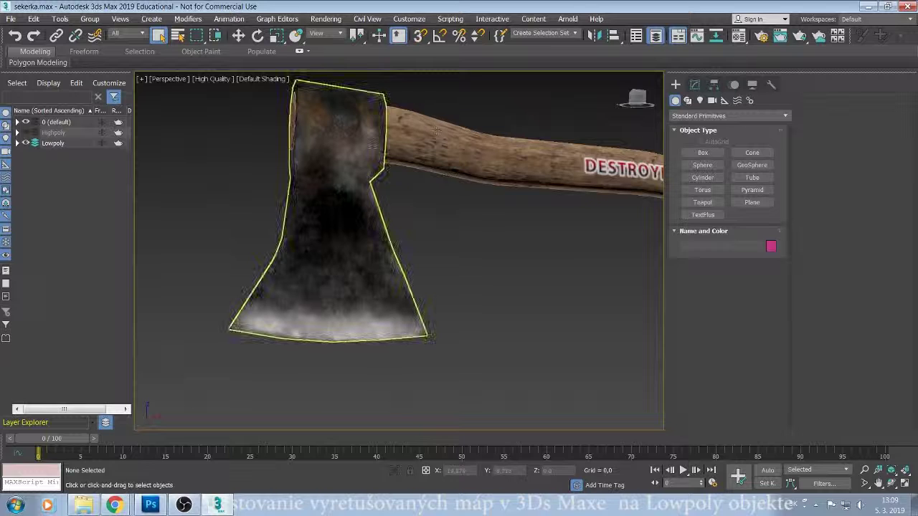
pyautogui.moveTo(334, 192); pyautogui.dragTo(309, 186)
# - Switch to Photoshop and bring up sekera_vcols.psd to compare the colour map with the axe in 3ds Max
pyautogui.click(151, 504)
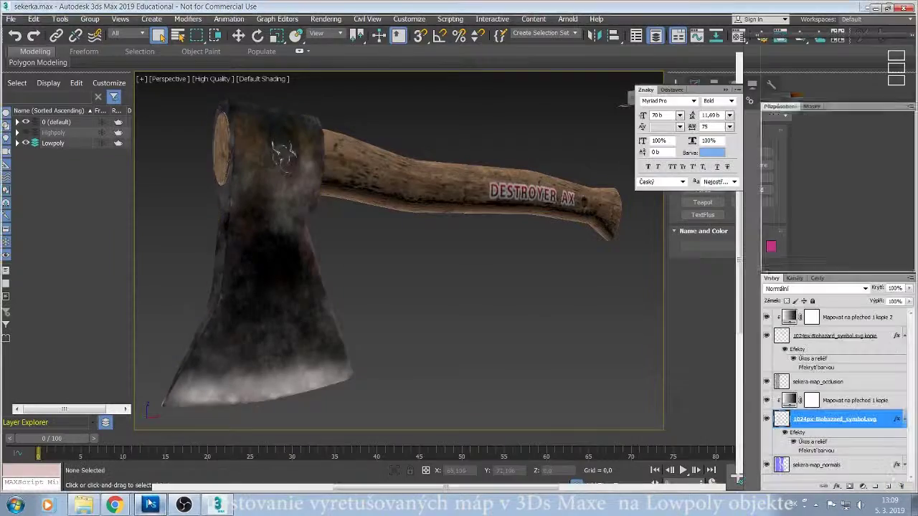
pyautogui.click(104, 37)
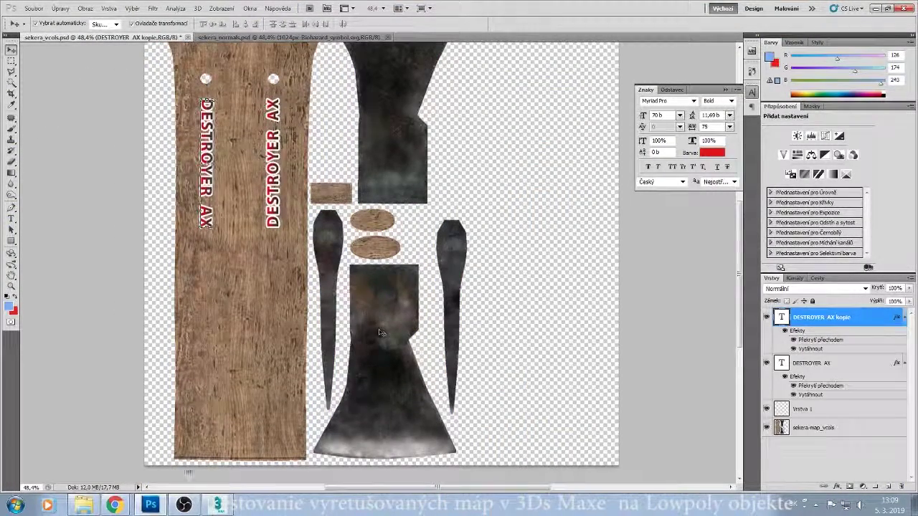
pyautogui.click(218, 506)
pyautogui.click(219, 506)
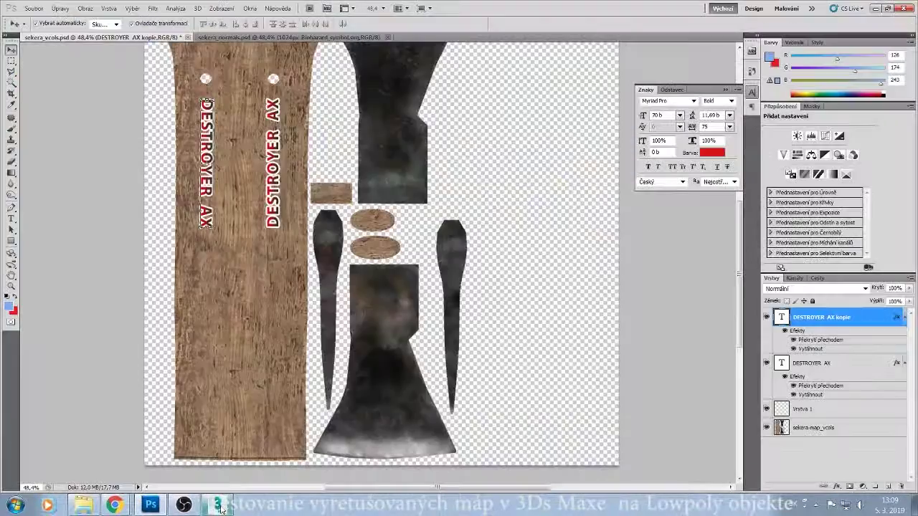
pyautogui.click(220, 508)
pyautogui.click(220, 508)
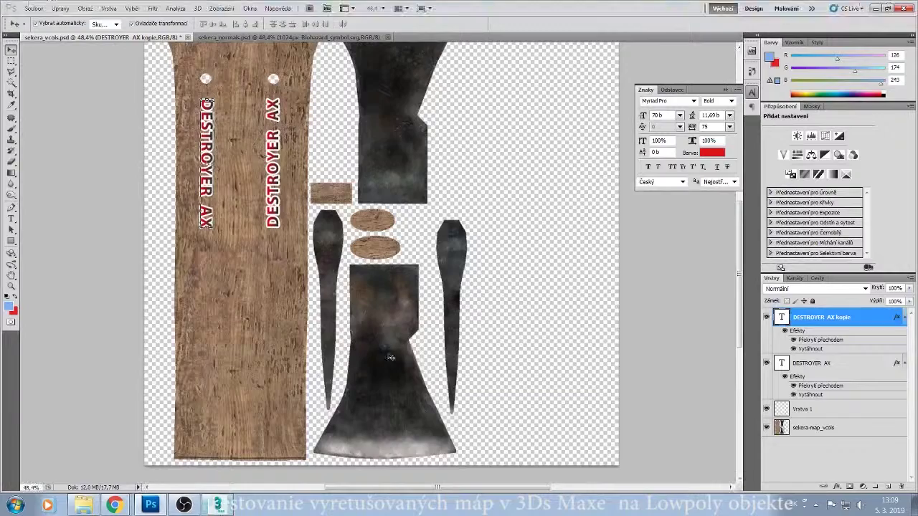
# - Examine the cutting edge of the lower axe blade on the colour map at close range
pyautogui.scroll(-2, 393, 321)
pyautogui.click(826, 412)
pyautogui.scroll(-1, 459, 390)
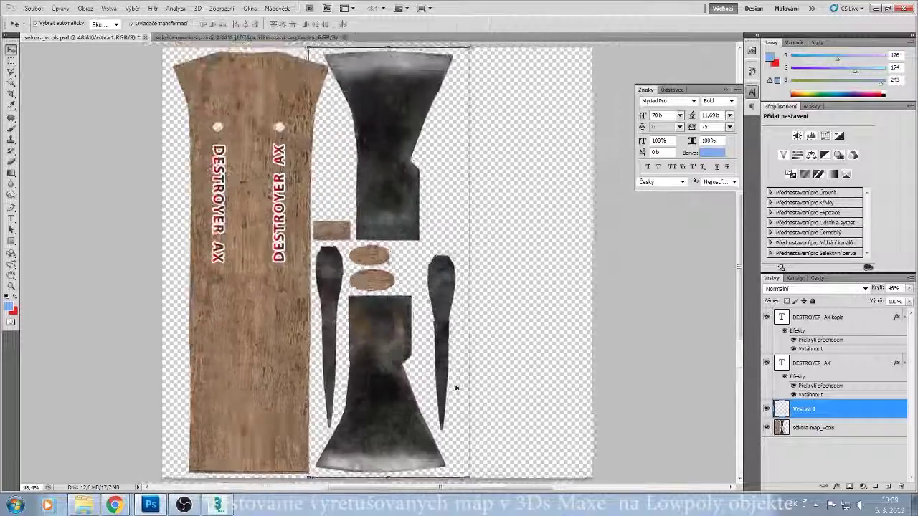
pyautogui.scroll(3, 445, 393)
pyautogui.scroll(-3, 476, 208)
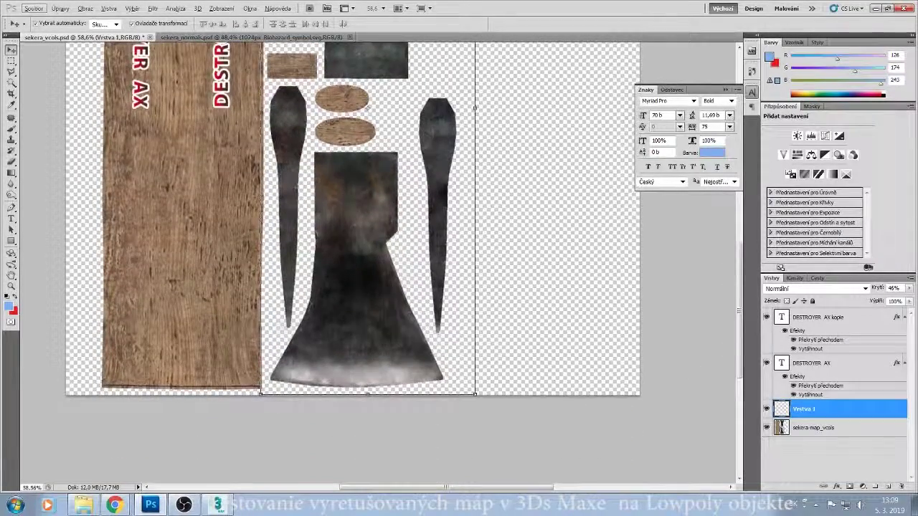
pyautogui.scroll(3, 343, 357)
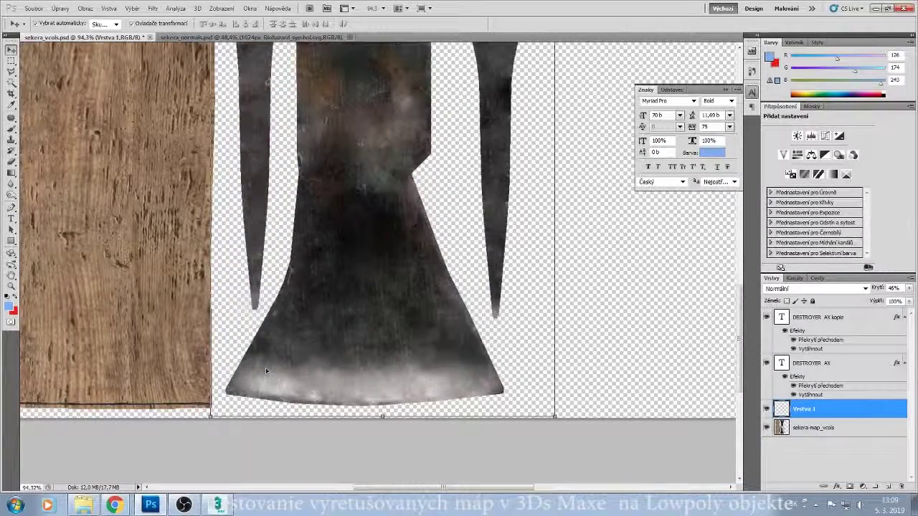
pyautogui.click(11, 130)
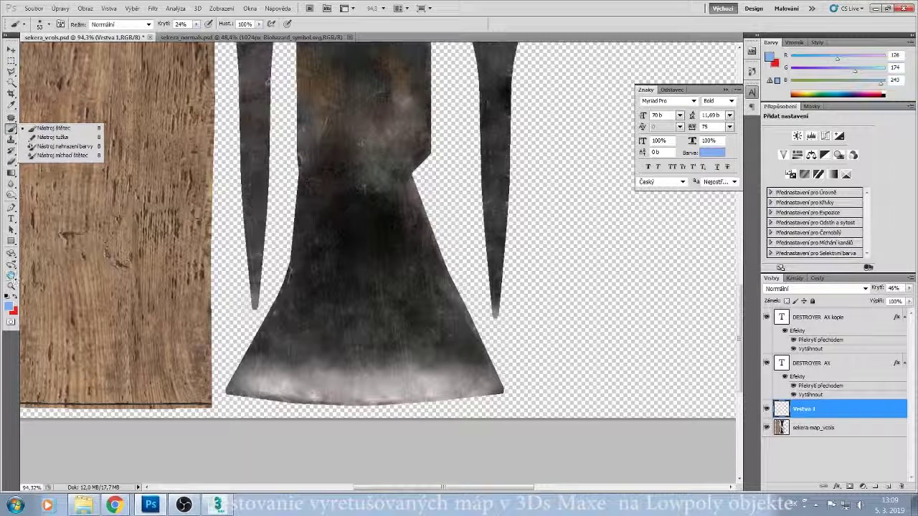
pyautogui.press('v')
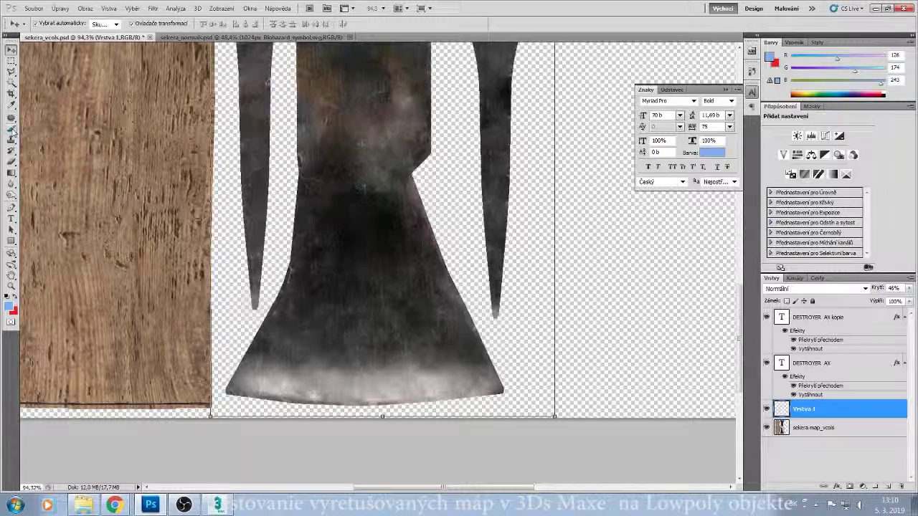
# - Select the sekera-map_vcols layer and load its transparency as a new selection
pyautogui.click(305, 214)
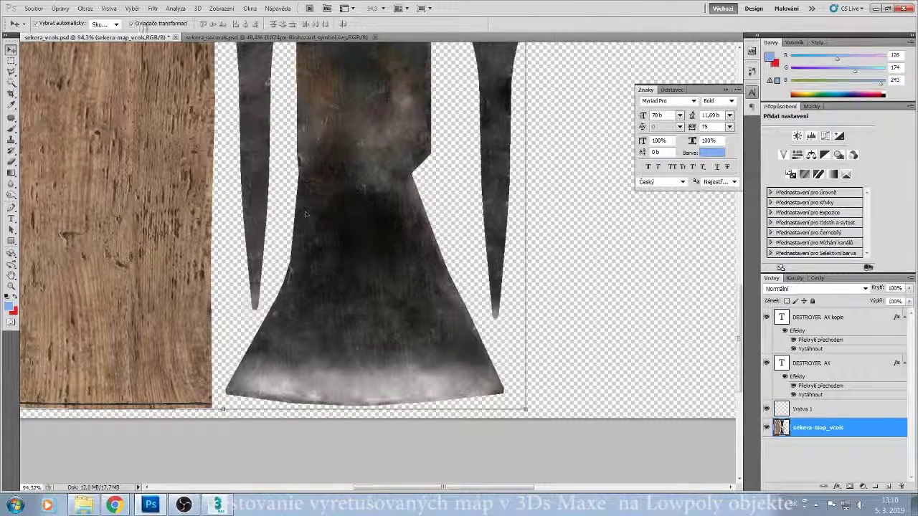
pyautogui.click(132, 8)
pyautogui.click(154, 221)
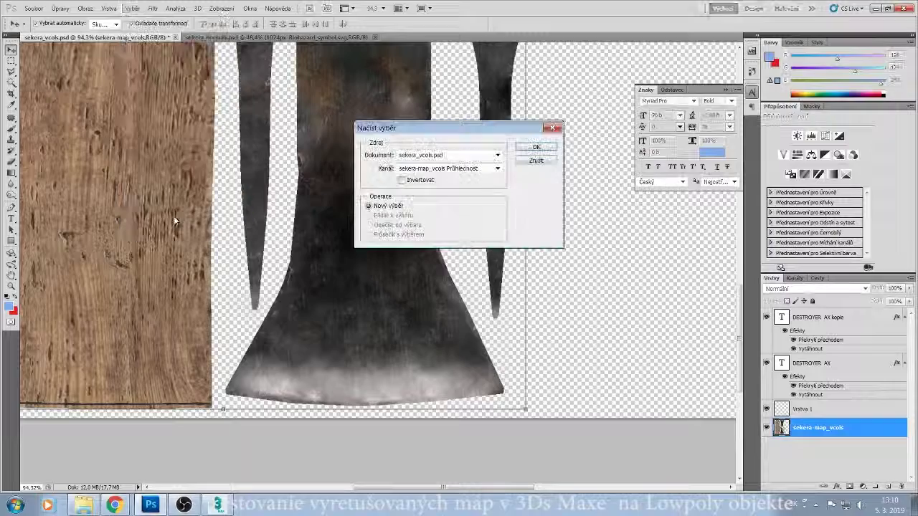
pyautogui.click(544, 147)
# - Choose the Brush with a dark grey foreground colour (RGB 75, 75, 76) and add a new layer above sekera-map_vcols
pyautogui.click(16, 130)
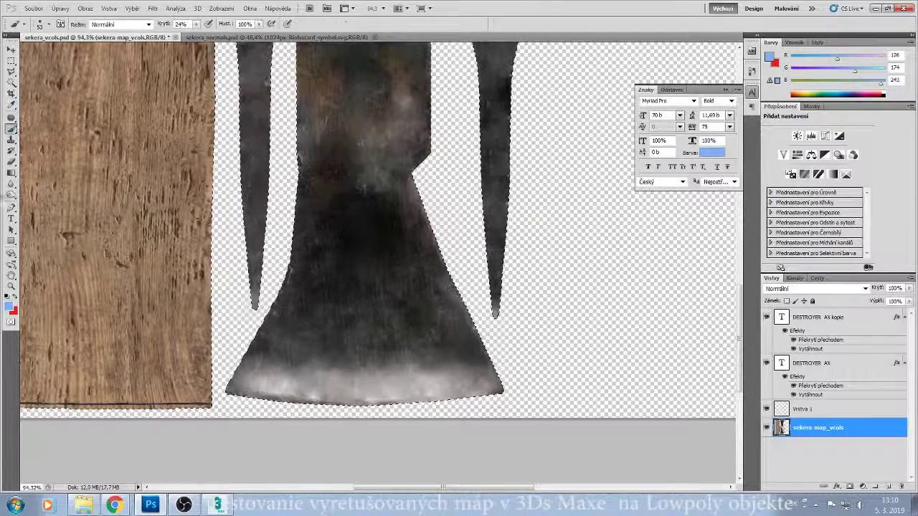
pyautogui.click(10, 307)
pyautogui.click(368, 183)
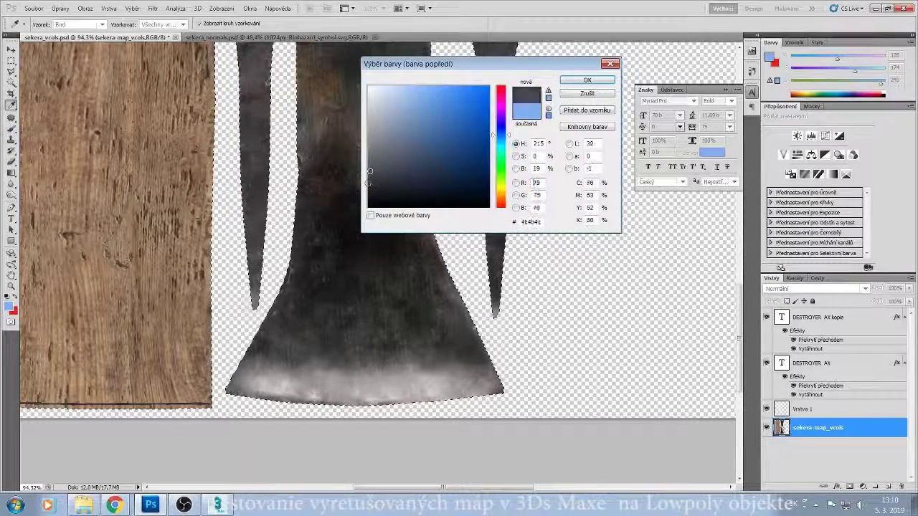
pyautogui.click(587, 80)
pyautogui.click(890, 487)
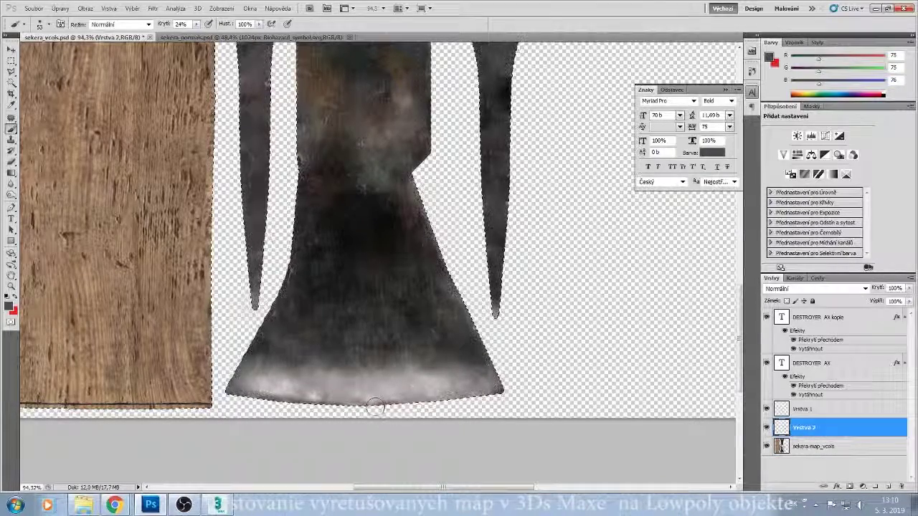
# - Brush the dark grey at 24% opacity over the light cutting edge of the lower axe blade
pyautogui.moveTo(375, 406); pyautogui.dragTo(341, 401)
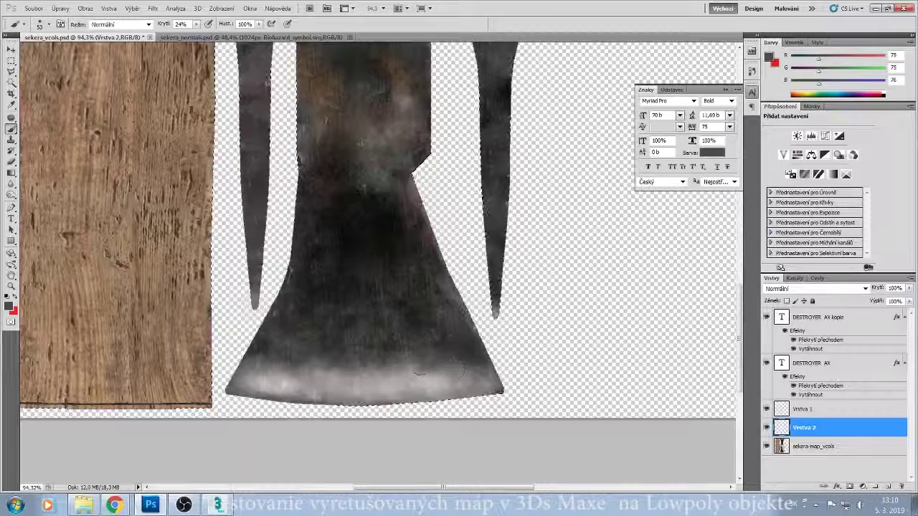
pyautogui.moveTo(457, 370); pyautogui.dragTo(329, 374)
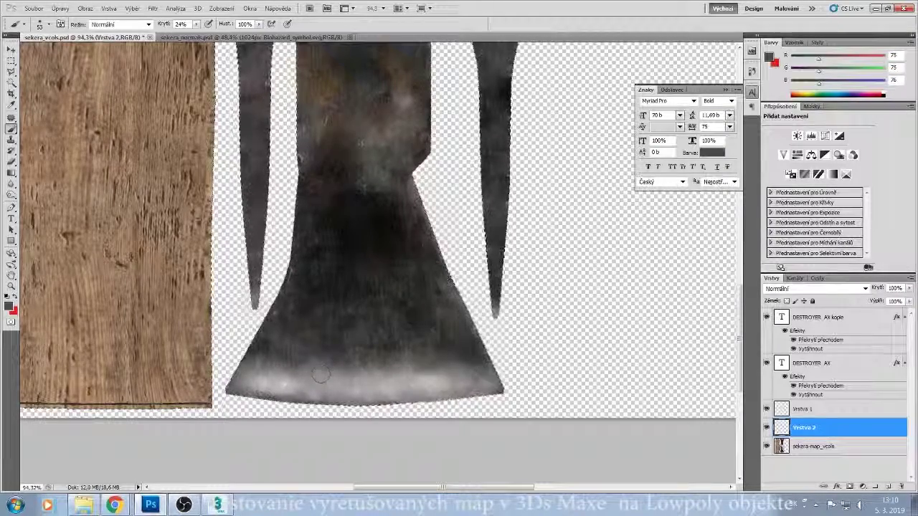
pyautogui.scroll(10, 304, 368)
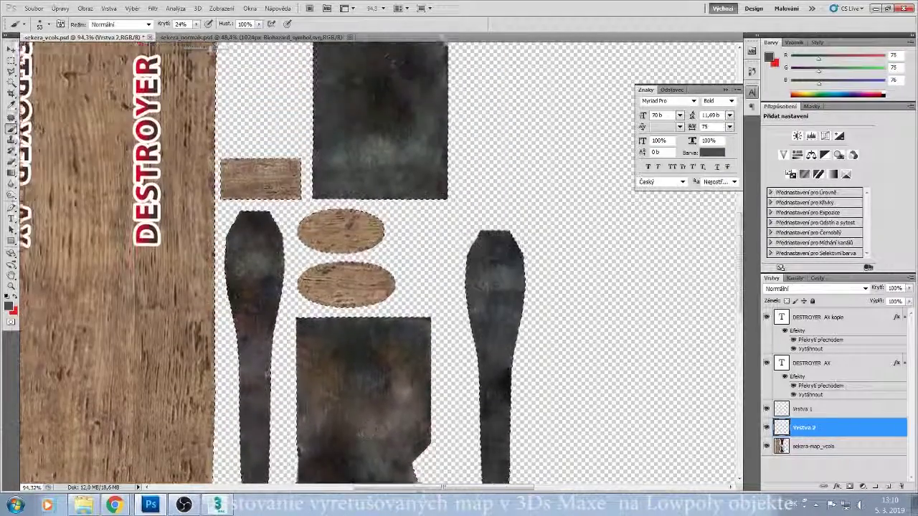
# - Try to patch the dark metal of the lower axe blade on the Vrstva 2 layer with the Patch tool
pyautogui.scroll(5, 372, 422)
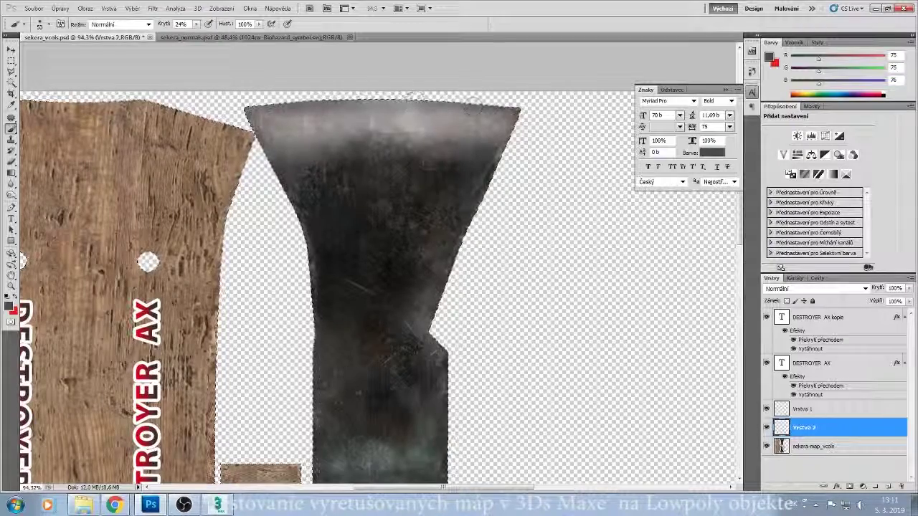
pyautogui.scroll(-5, 487, 182)
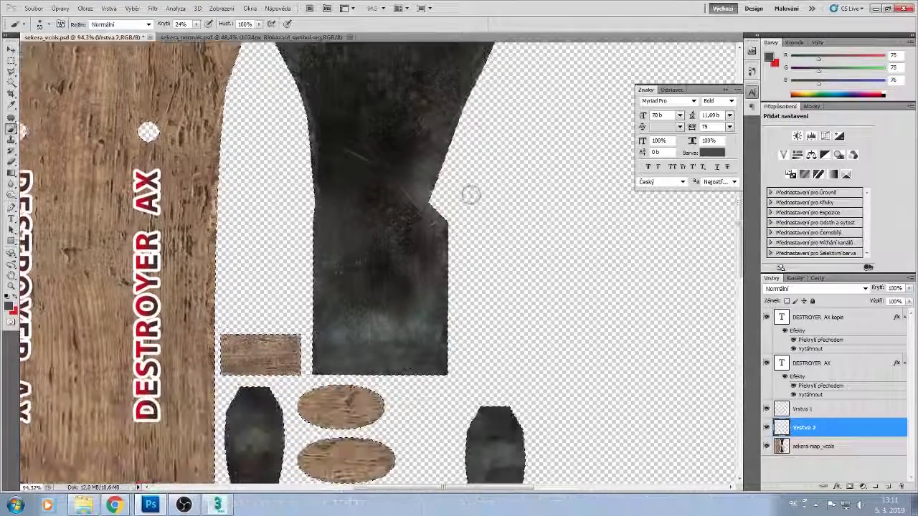
pyautogui.press('j')
pyautogui.scroll(-2, 434, 338)
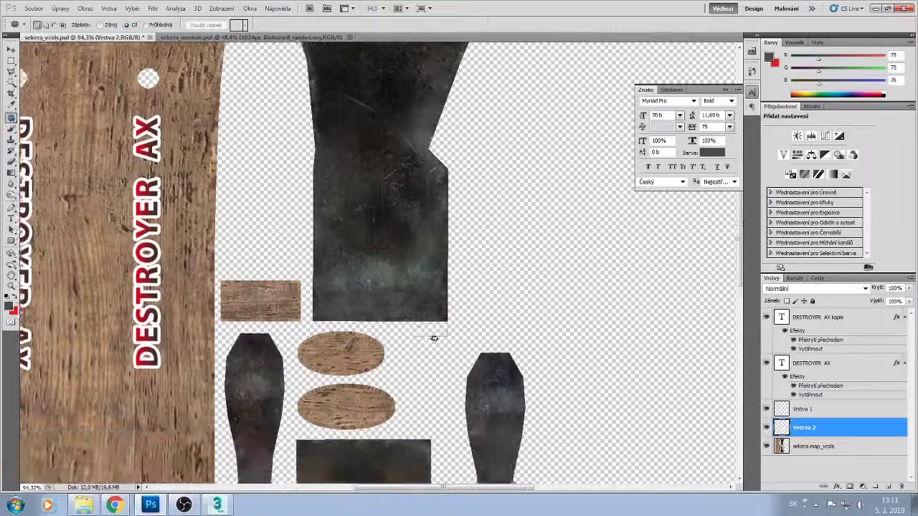
pyautogui.scroll(-15, 433, 338)
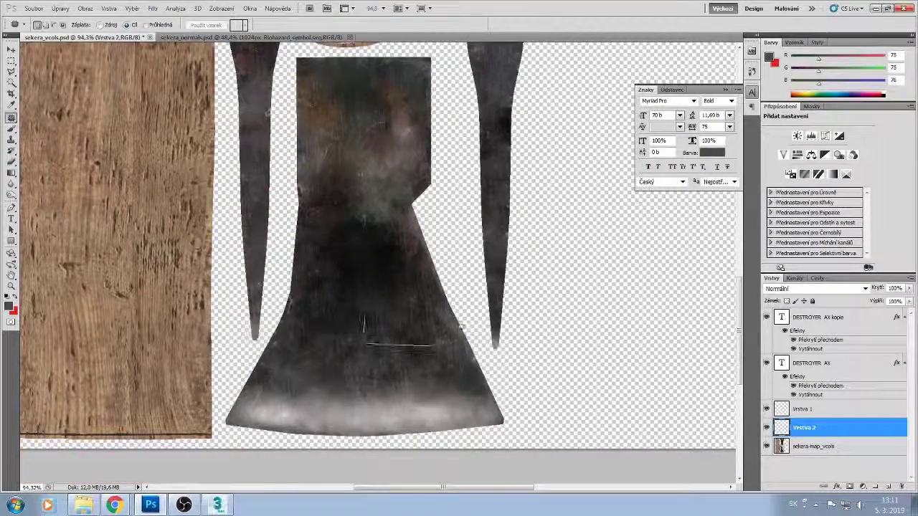
pyautogui.moveTo(462, 327); pyautogui.dragTo(387, 294)
pyautogui.moveTo(398, 320); pyautogui.dragTo(365, 228)
pyautogui.click(453, 191)
pyautogui.moveTo(343, 263)
pyautogui.mouseDown()
pyautogui.moveTo(317, 322)
pyautogui.moveTo(363, 211)
pyautogui.mouseUp()
pyautogui.click(456, 191)
pyautogui.hotkey('ctrl', 'd')
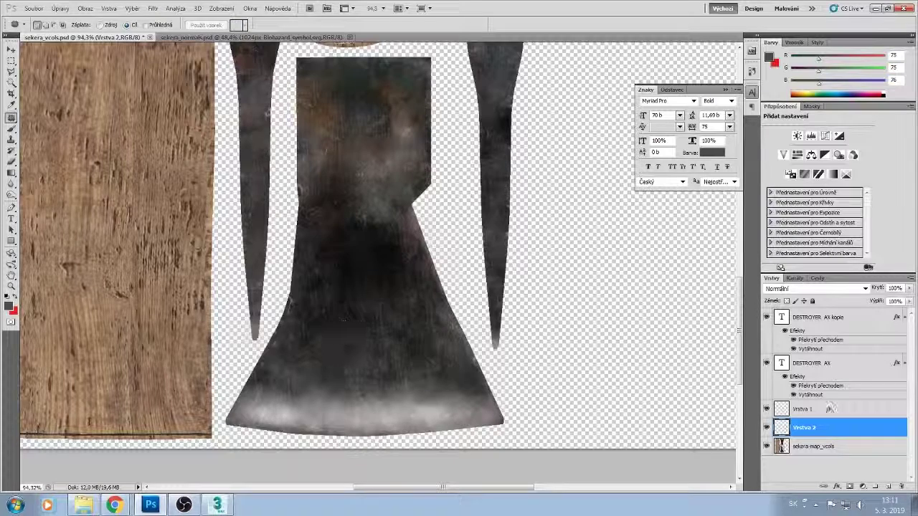
# - Patch the light cutting edge of the lower axe blade on the sekera-map_vcols layer with darker metal texture from above it
pyautogui.click(824, 446)
pyautogui.moveTo(372, 333)
pyautogui.mouseDown()
pyautogui.moveTo(414, 328)
pyautogui.moveTo(378, 332)
pyautogui.moveTo(316, 419)
pyautogui.mouseUp()
pyautogui.moveTo(368, 348)
pyautogui.mouseDown()
pyautogui.moveTo(424, 332)
pyautogui.moveTo(354, 371)
pyautogui.moveTo(402, 364)
pyautogui.mouseUp()
pyautogui.moveTo(410, 332)
pyautogui.mouseDown()
pyautogui.moveTo(420, 375)
pyautogui.moveTo(451, 379)
pyautogui.mouseUp()
pyautogui.moveTo(434, 339)
pyautogui.mouseDown()
pyautogui.moveTo(322, 344)
pyautogui.moveTo(435, 358)
pyautogui.mouseUp()
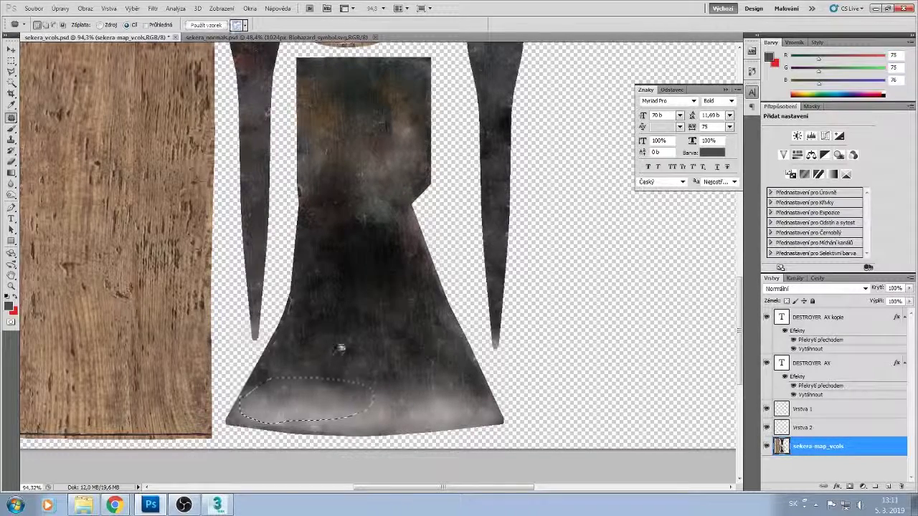
# - Patch the rusty neck area of the lower axe head with dark texture from the blade, and deselect
pyautogui.moveTo(339, 349)
pyautogui.mouseDown()
pyautogui.moveTo(436, 355)
pyautogui.moveTo(333, 350)
pyautogui.mouseUp()
pyautogui.moveTo(373, 335); pyautogui.dragTo(373, 117)
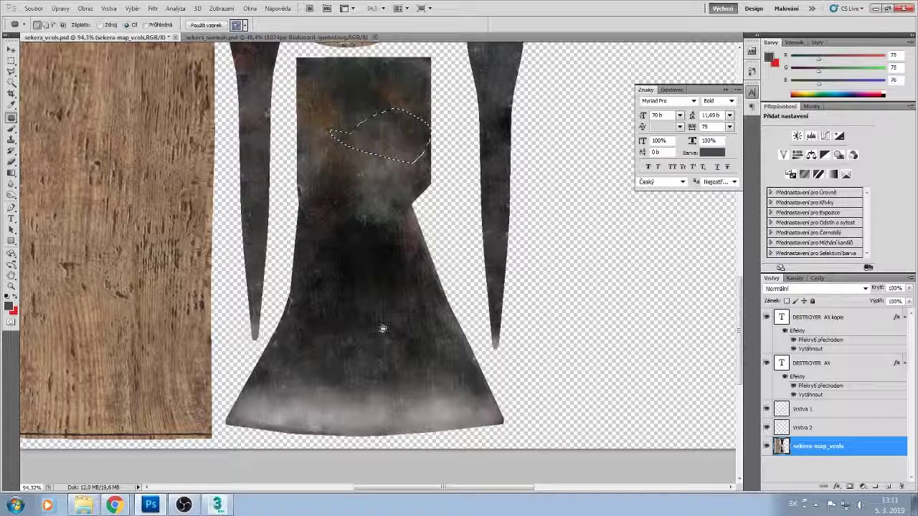
pyautogui.moveTo(360, 349); pyautogui.dragTo(341, 134)
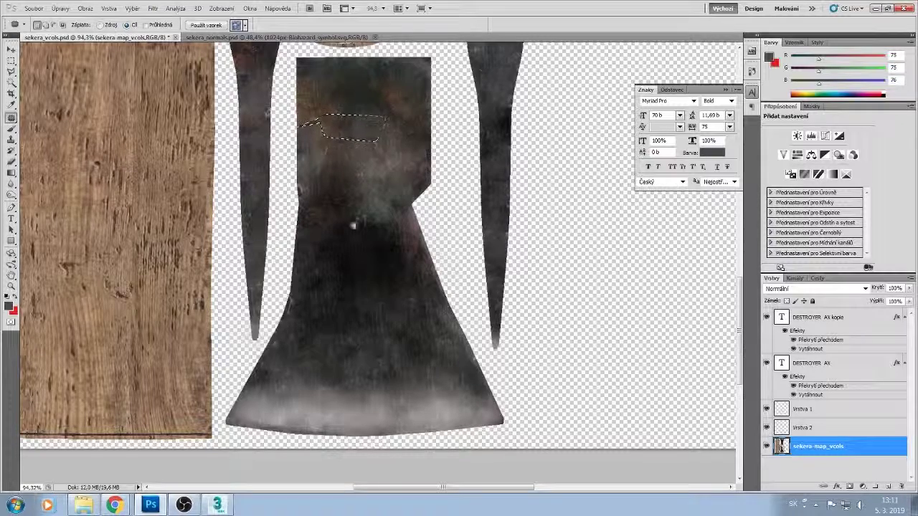
pyautogui.hotkey('ctrl', 'd')
# - Save a PNG copy of the colour map as sekera_vcols.png in the Mapy folder, replacing the existing file, without interlacing
pyautogui.click(34, 8)
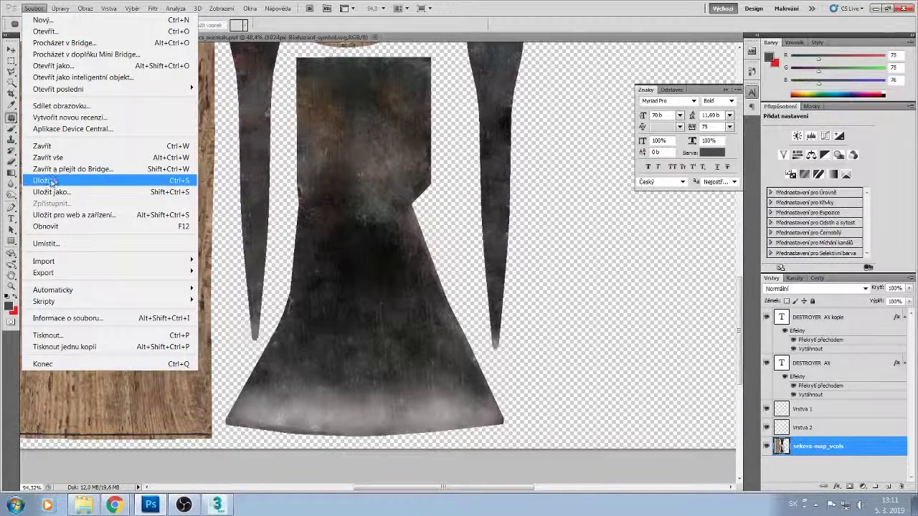
pyautogui.click(63, 192)
pyautogui.click(545, 303)
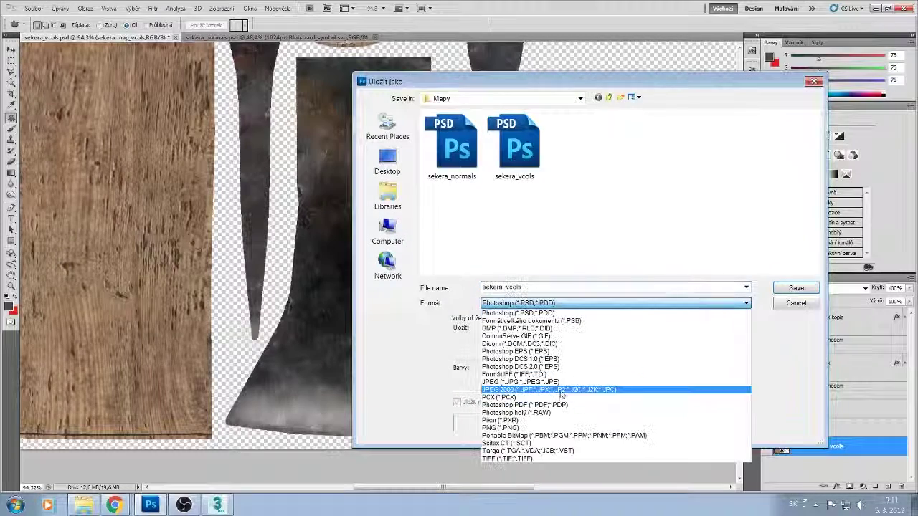
pyautogui.click(520, 428)
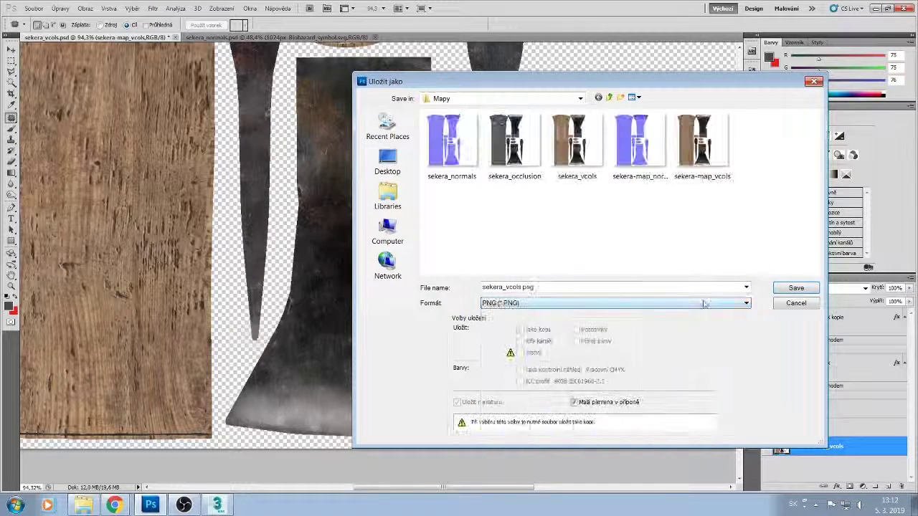
pyautogui.click(815, 289)
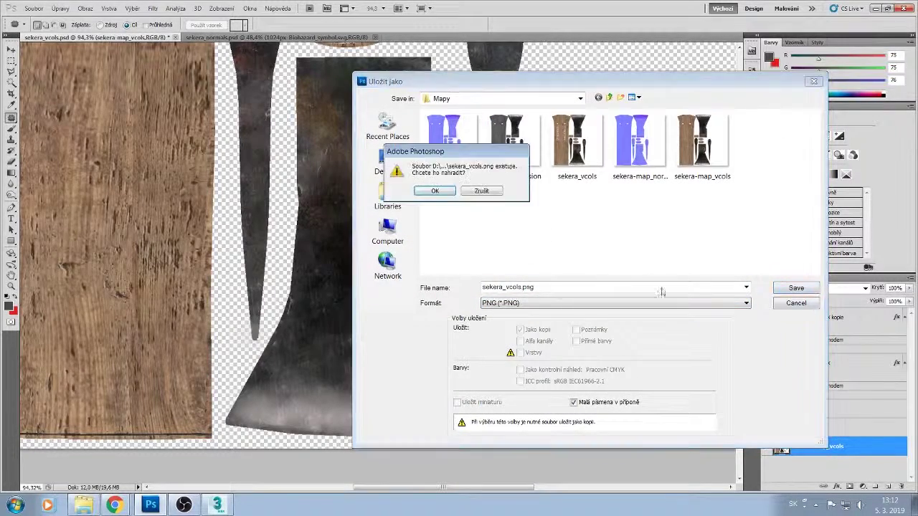
pyautogui.click(434, 193)
pyautogui.click(496, 174)
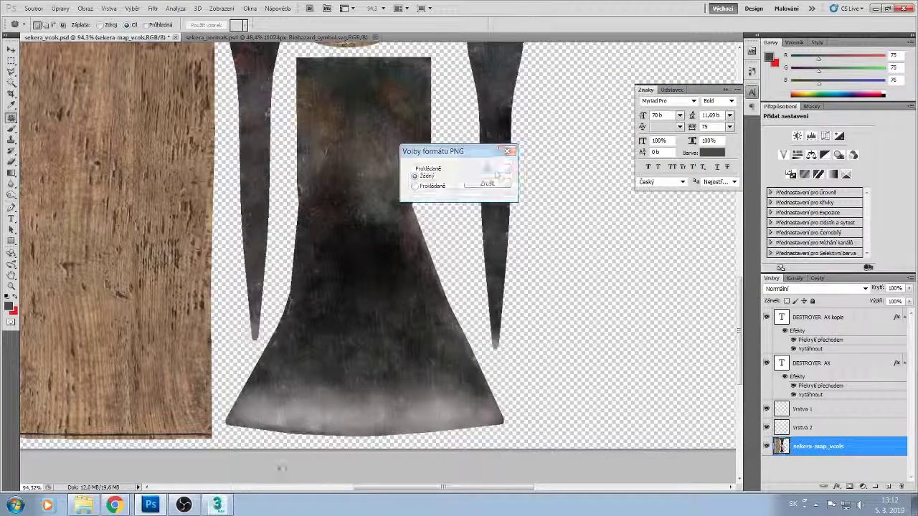
# - Switch to 3ds Max and examine the updated colour map on the low-poly axe from several angles
pyautogui.hotkey('alt', 'Tab')
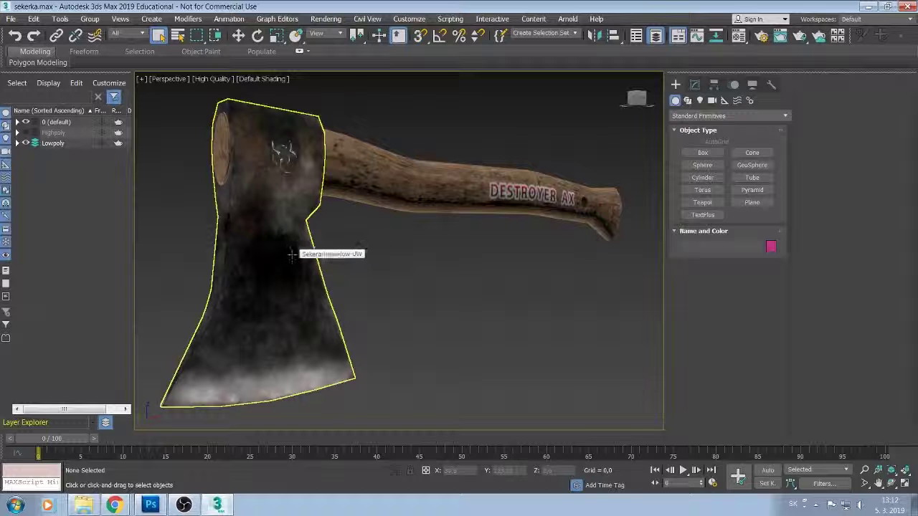
pyautogui.moveTo(292, 255); pyautogui.dragTo(271, 241)
pyautogui.moveTo(268, 308); pyautogui.dragTo(302, 257)
pyautogui.moveTo(502, 255); pyautogui.dragTo(357, 225)
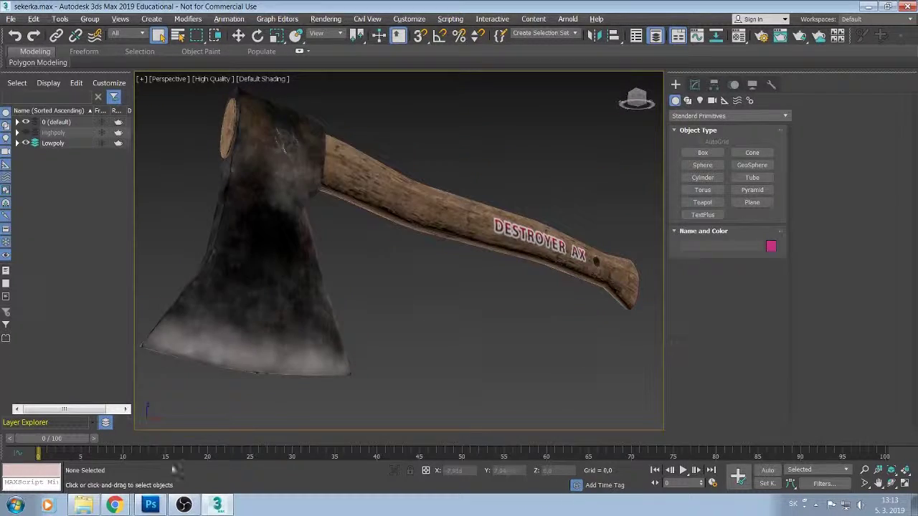
# - Switch to Photoshop, open the recent poster Plagat-Sekera-gameasset 2019.psd and inspect the rendered axe on it
pyautogui.click(149, 505)
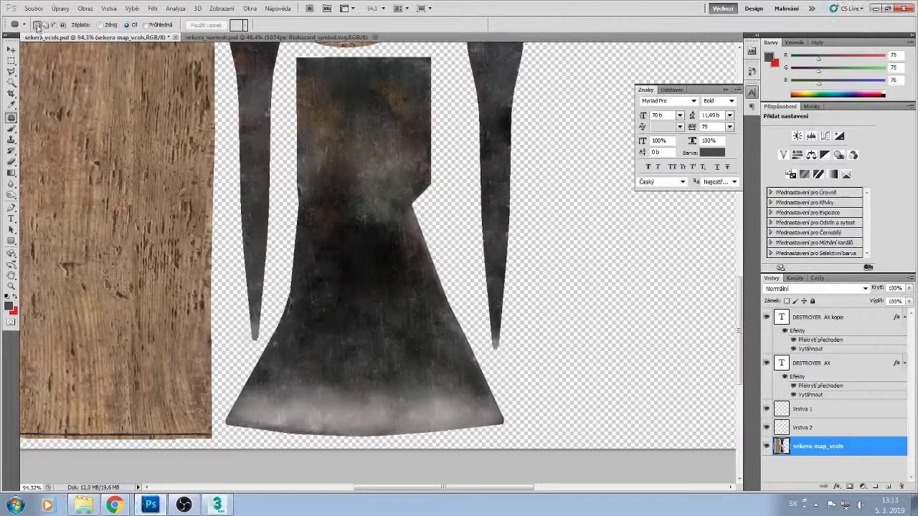
pyautogui.click(34, 8)
pyautogui.moveTo(108, 89)
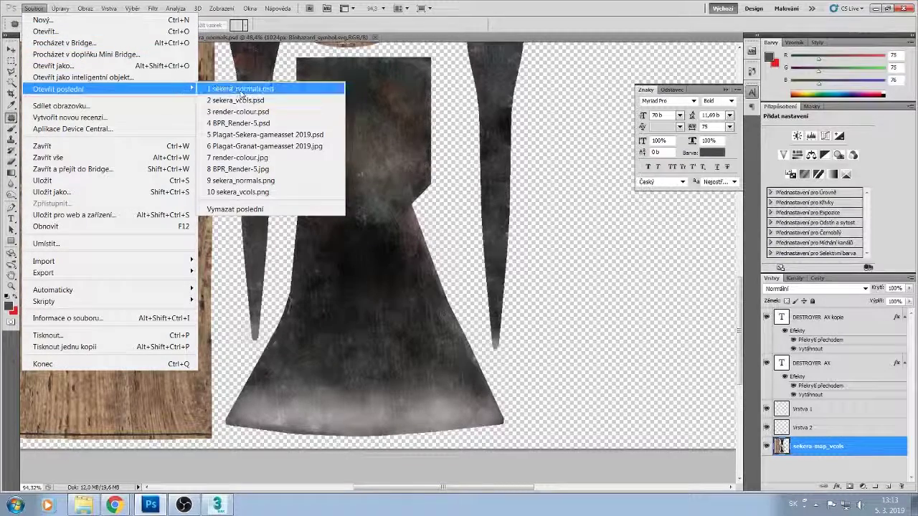
pyautogui.click(254, 134)
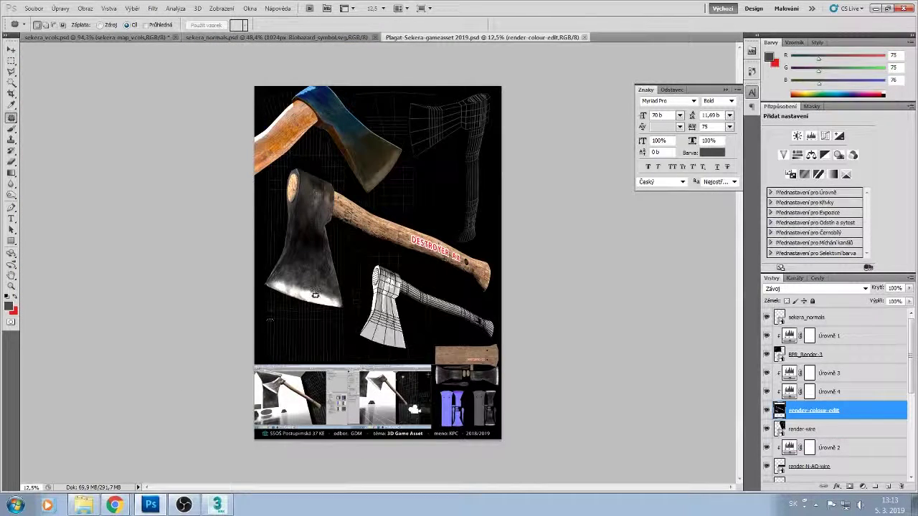
pyautogui.scroll(3, 315, 294)
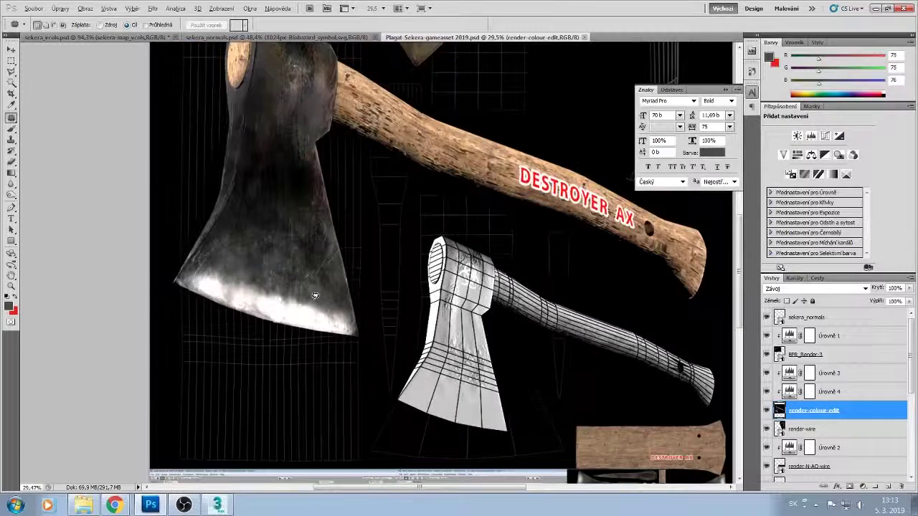
pyautogui.scroll(-2, 316, 295)
# - Compare the textured axe in the 3ds Max viewport with the axe render on the Photoshop poster
pyautogui.click(218, 505)
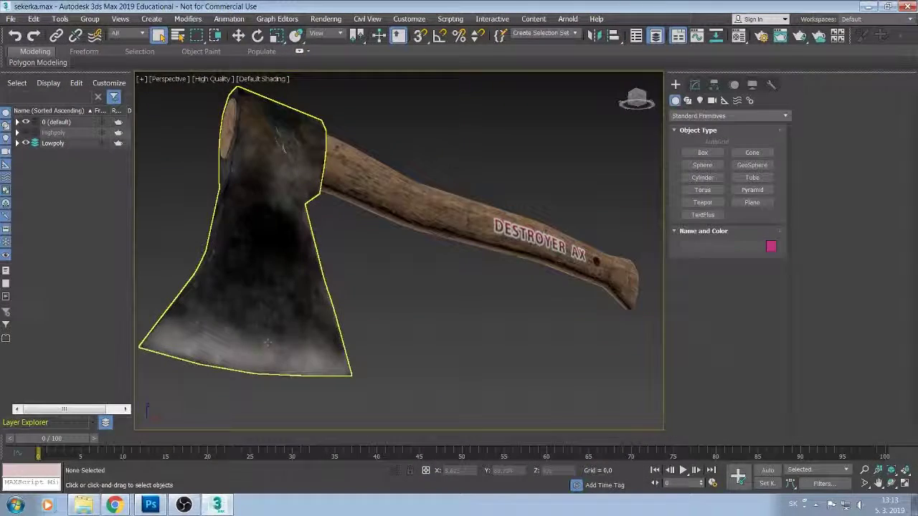
pyautogui.moveTo(267, 342); pyautogui.dragTo(289, 316)
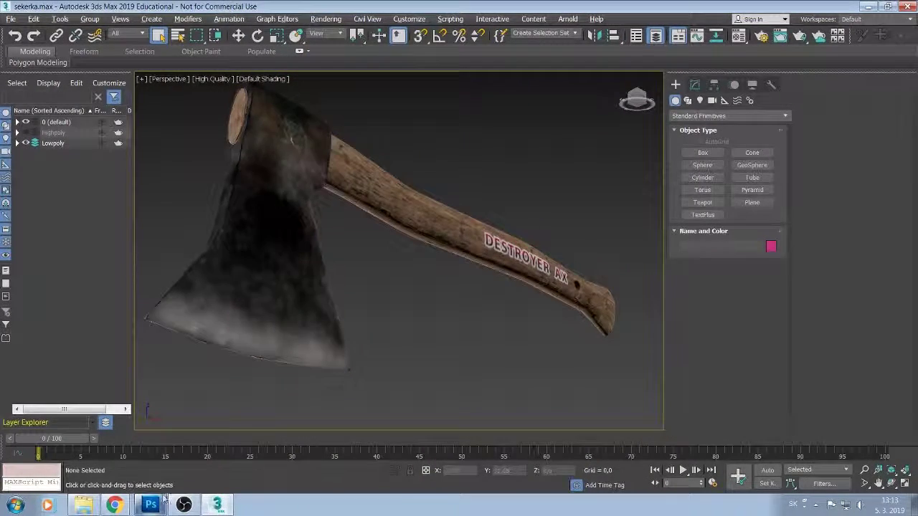
pyautogui.click(151, 505)
pyautogui.click(149, 506)
pyautogui.click(148, 506)
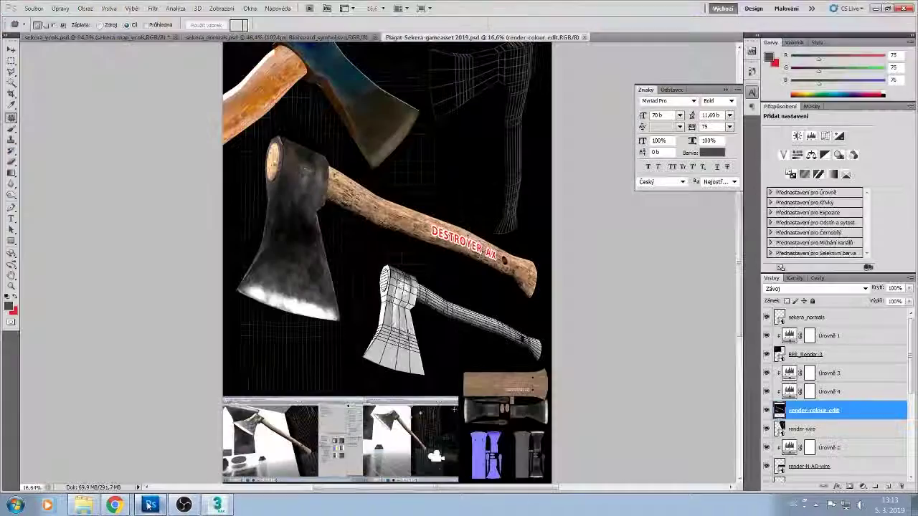
pyautogui.click(150, 505)
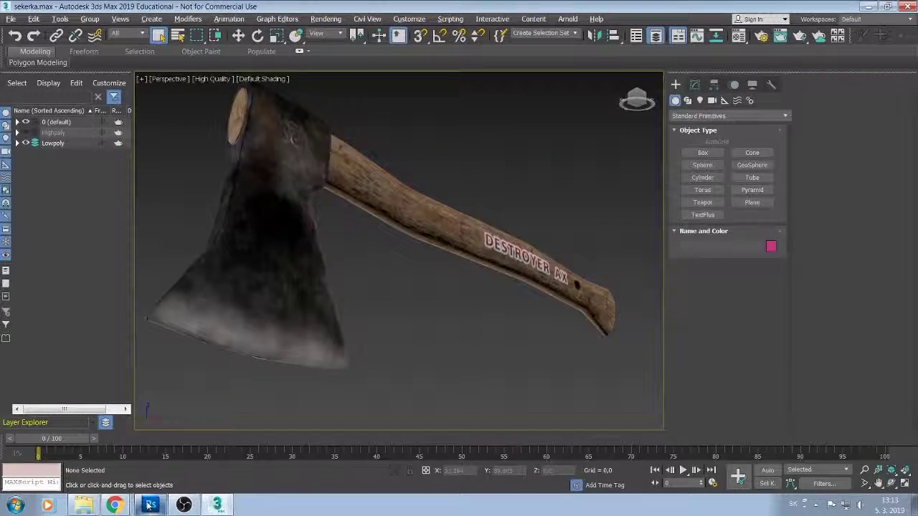
pyautogui.click(150, 505)
pyautogui.click(149, 505)
pyautogui.click(149, 506)
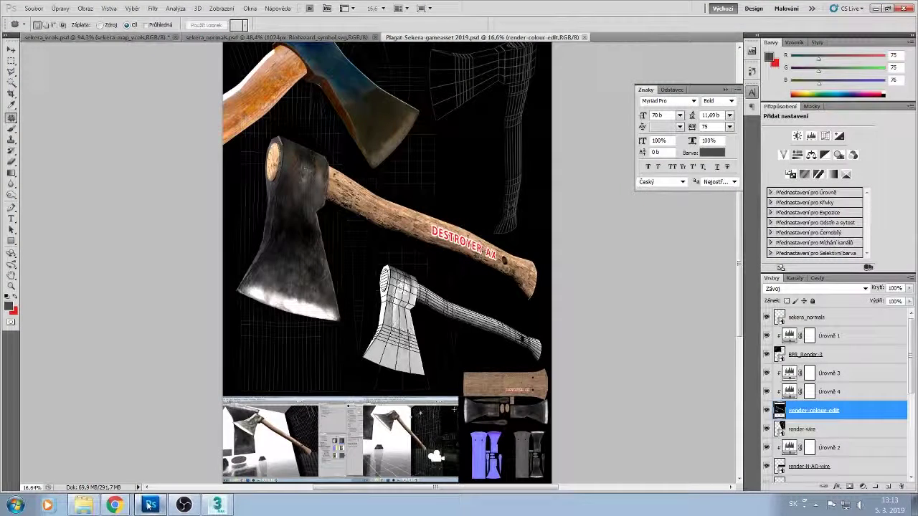
pyautogui.click(149, 505)
pyautogui.moveTo(258, 363)
pyautogui.mouseDown()
pyautogui.moveTo(270, 309)
pyautogui.moveTo(266, 334)
pyautogui.moveTo(276, 335)
pyautogui.mouseUp()
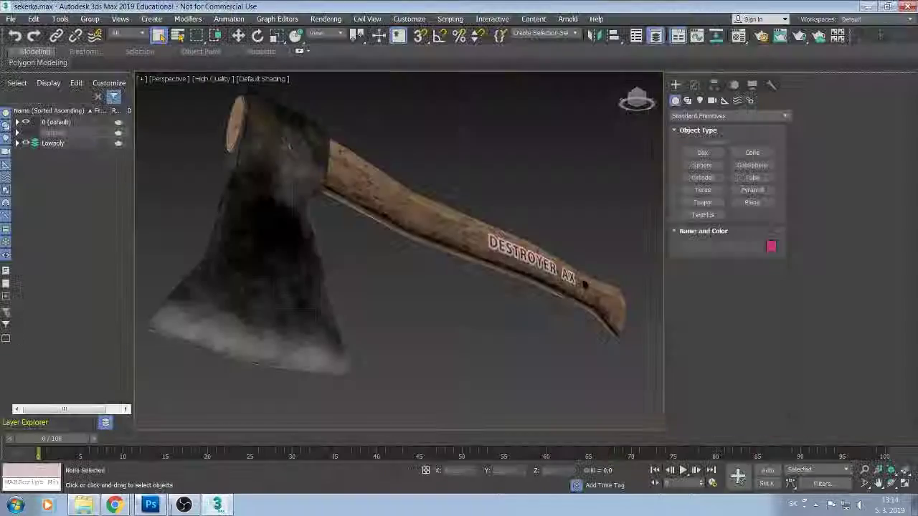
pyautogui.click(162, 507)
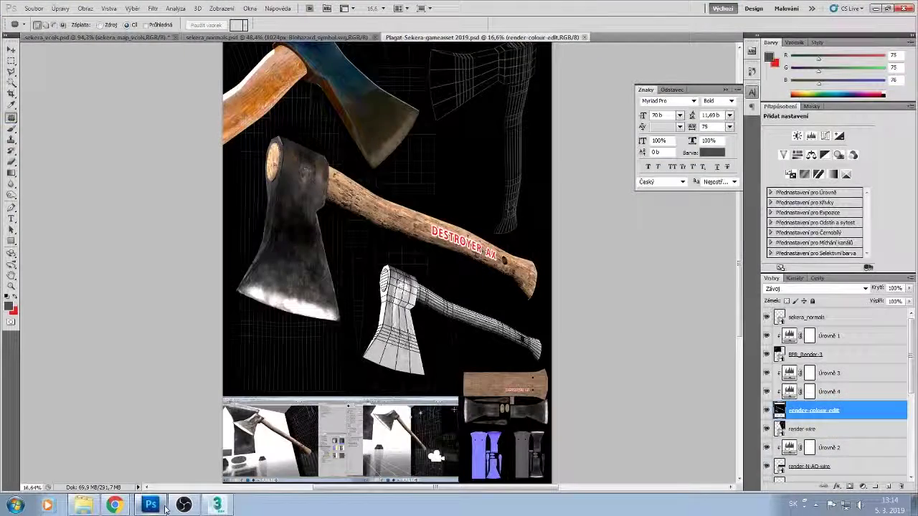
pyautogui.click(216, 505)
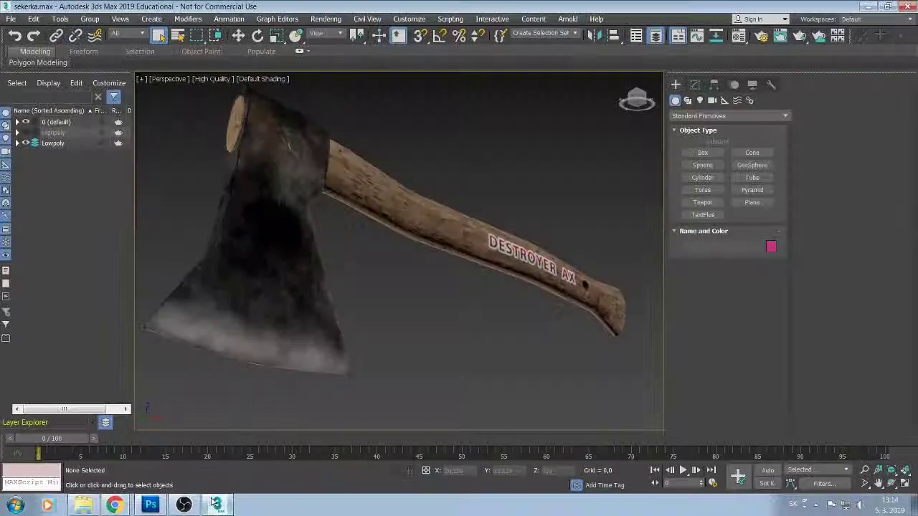
pyautogui.click(216, 505)
pyautogui.click(216, 505)
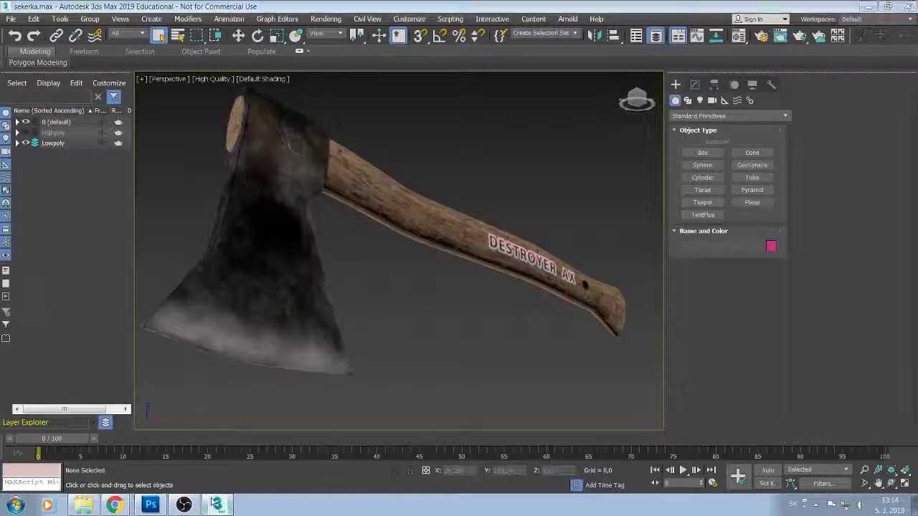
pyautogui.click(216, 505)
pyautogui.click(216, 504)
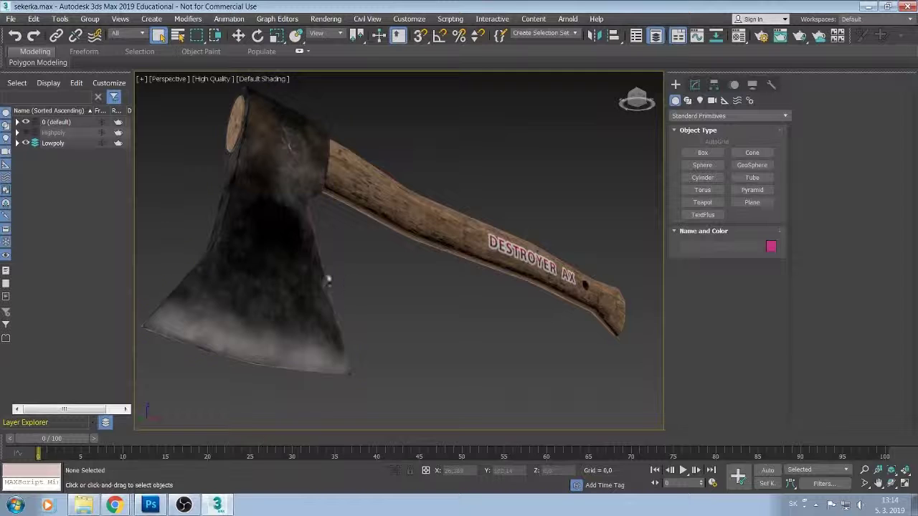
pyautogui.moveTo(255, 223); pyautogui.dragTo(272, 231)
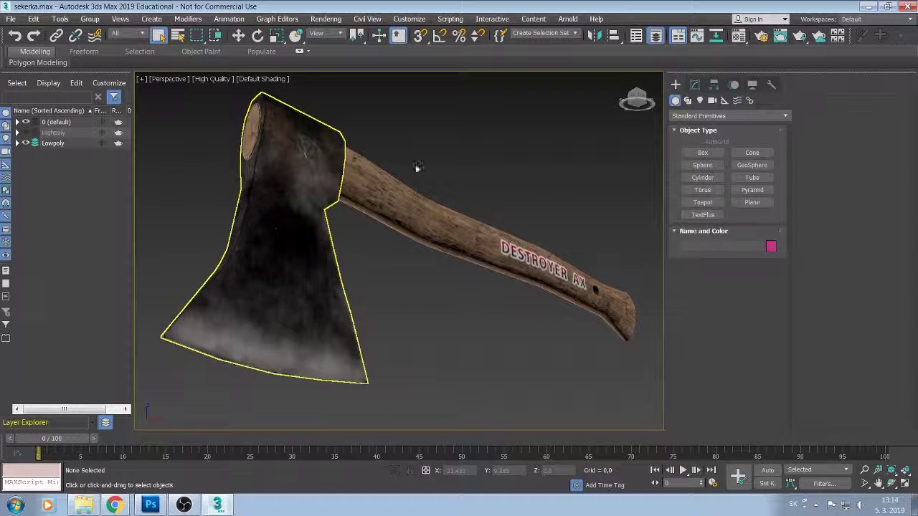
# - Select the low-poly axe head and set the Glossiness of the 01 - Default material to 14
pyautogui.click(321, 185)
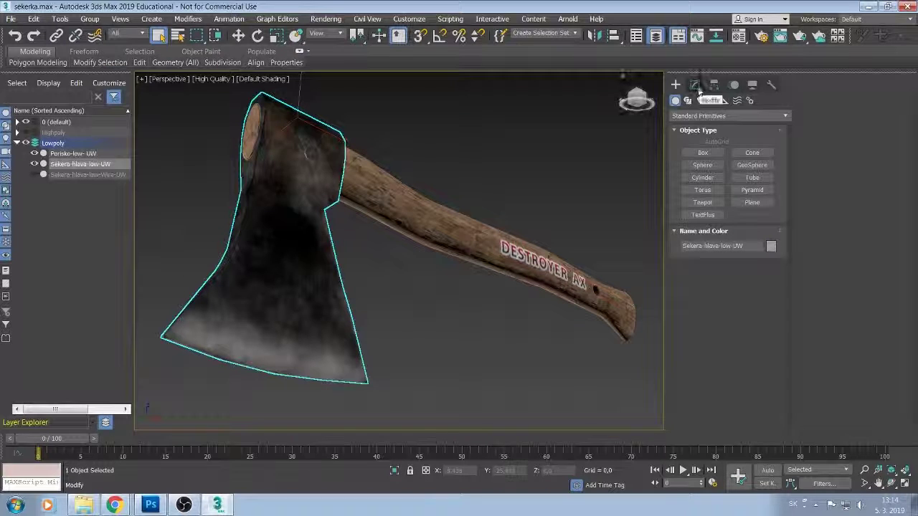
pyautogui.click(698, 87)
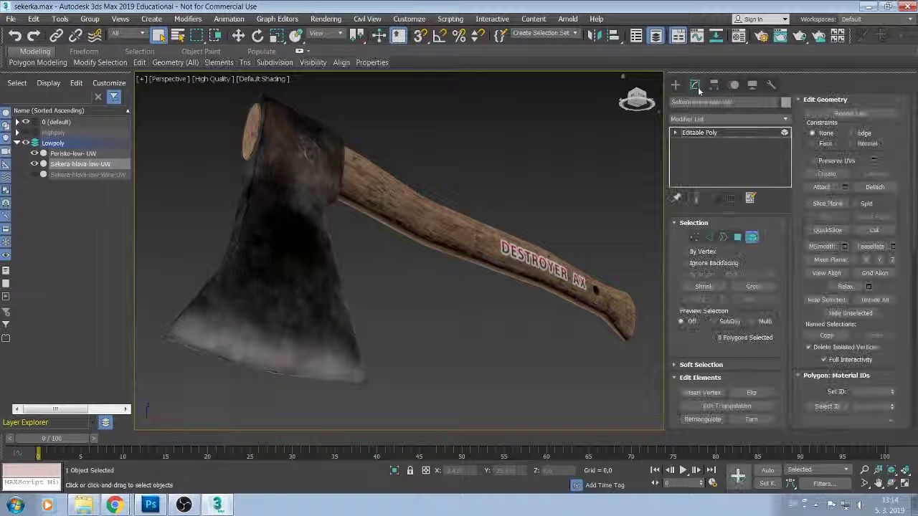
pyautogui.click(740, 37)
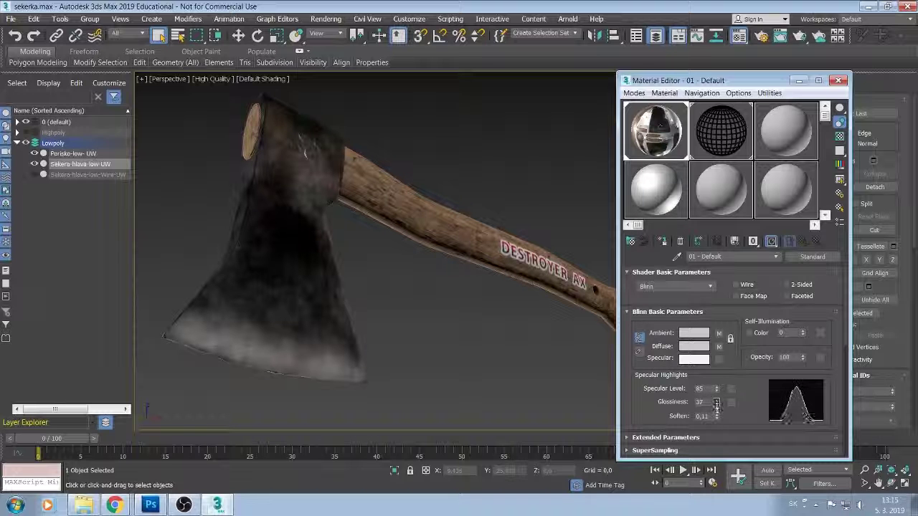
pyautogui.moveTo(716, 403); pyautogui.dragTo(717, 410)
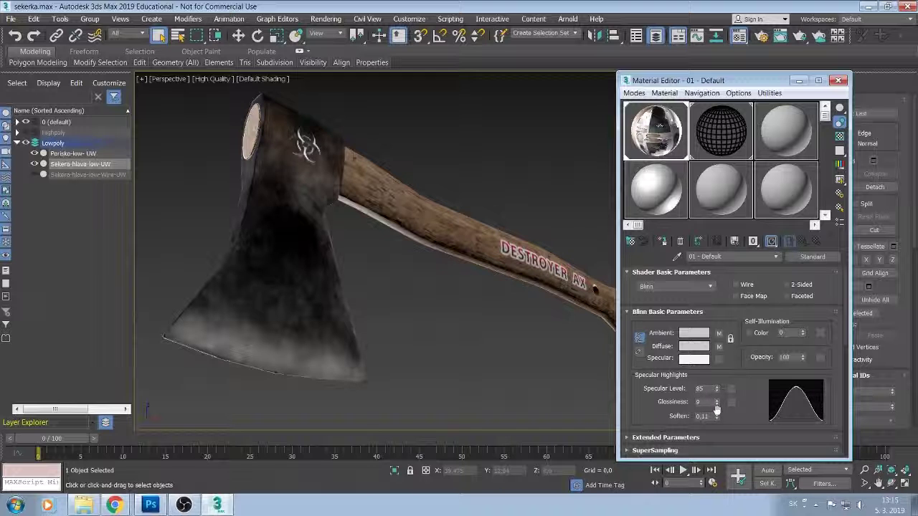
pyautogui.moveTo(717, 400); pyautogui.dragTo(717, 409)
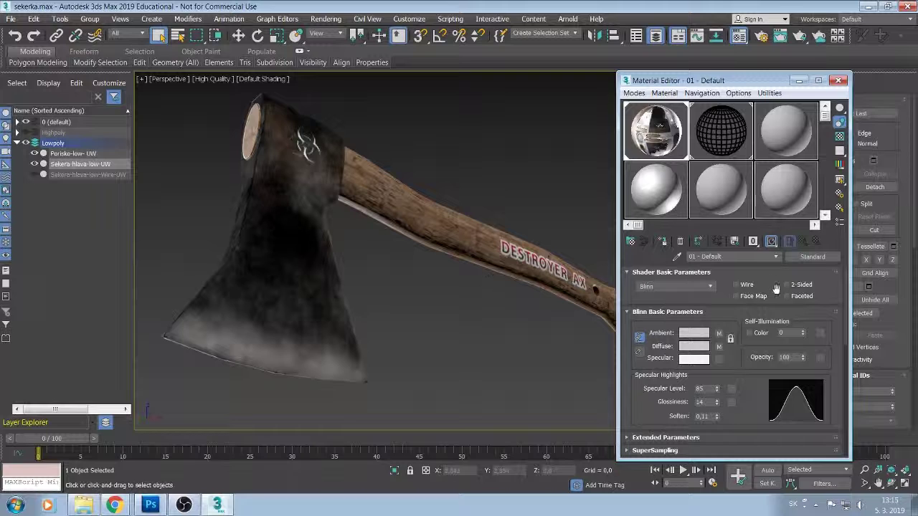
# - Review the supersampling settings and the assigned maps of the 01 - Default material
pyautogui.moveTo(845, 323); pyautogui.dragTo(844, 362)
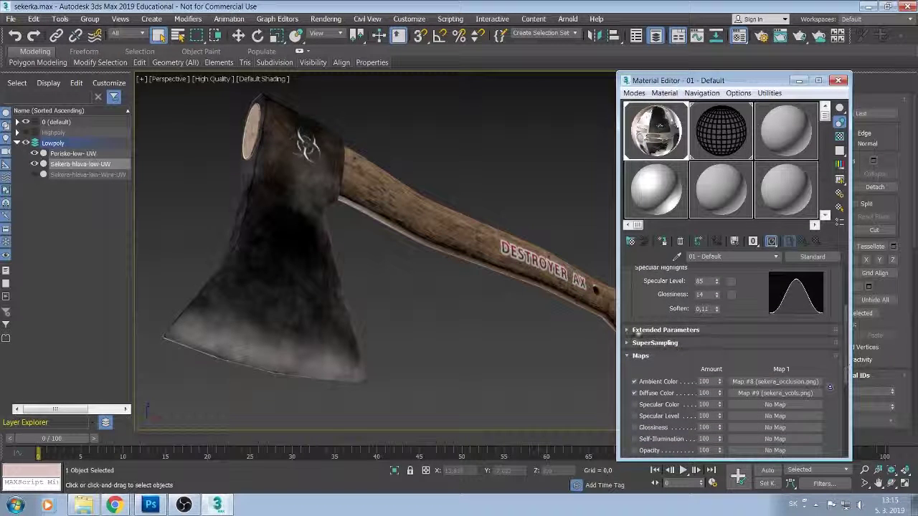
pyautogui.click(631, 342)
pyautogui.scroll(-2, 673, 347)
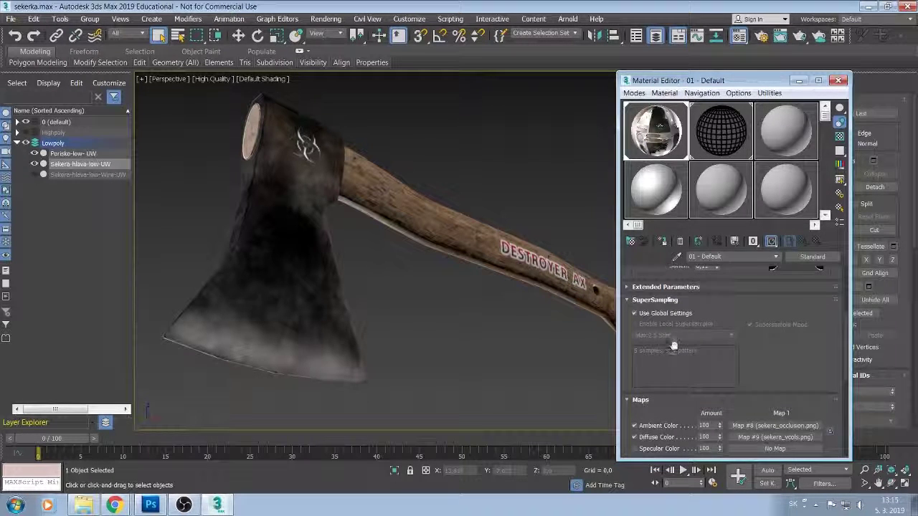
pyautogui.scroll(-2, 674, 347)
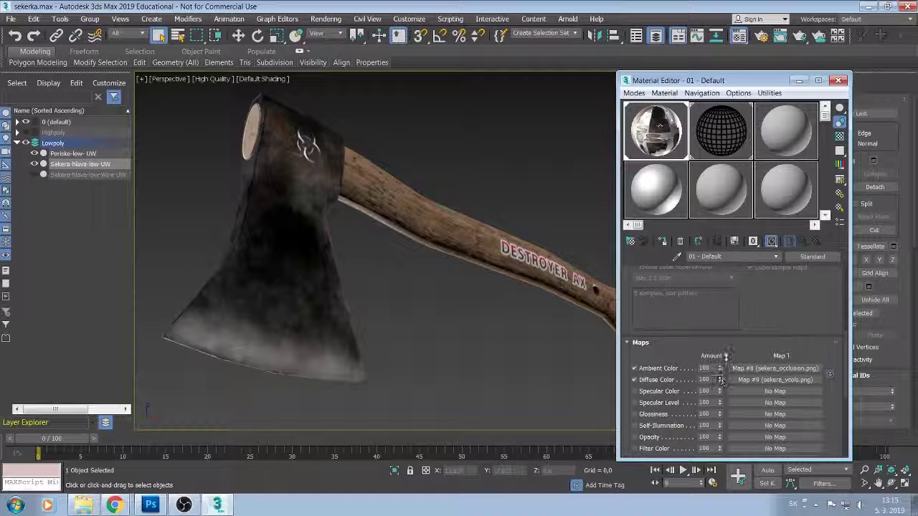
pyautogui.scroll(-2, 719, 377)
pyautogui.scroll(1, 718, 374)
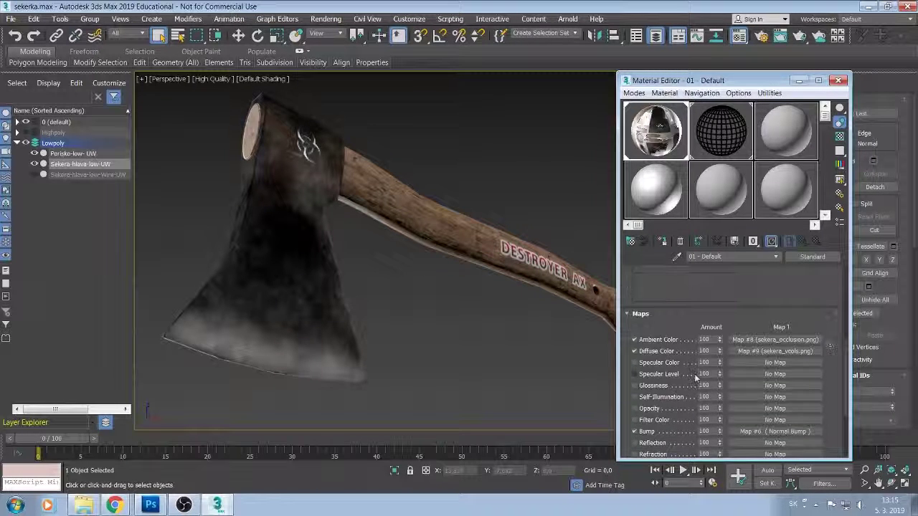